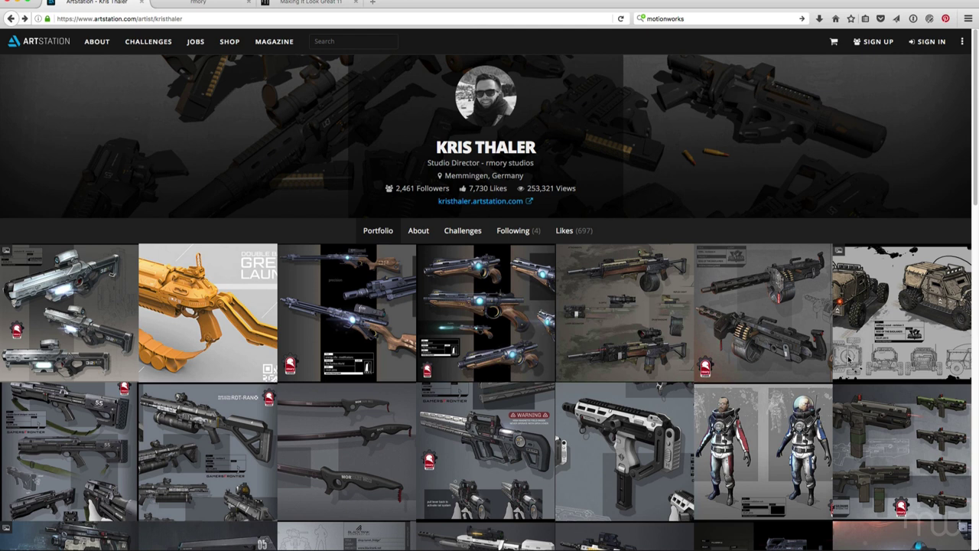
Find and open the Asteroids: Outpost - Repair Tool artwork in the artist's ArtStation portfolio, and switch to the rmory page
{"action": "scroll", "coordinate": [848, 360], "scroll_direction": "down", "scroll_amount": 10}
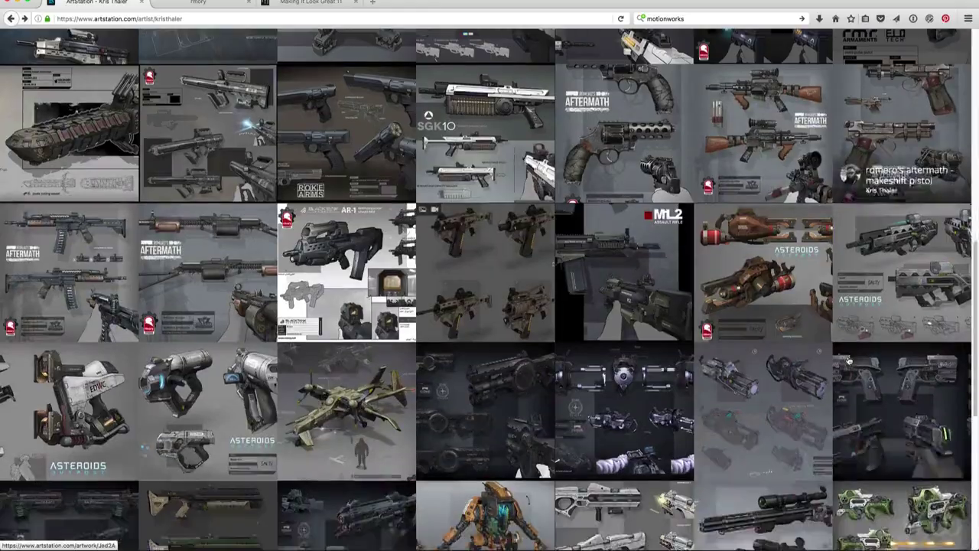
{"action": "left_click", "coordinate": [244, 386]}
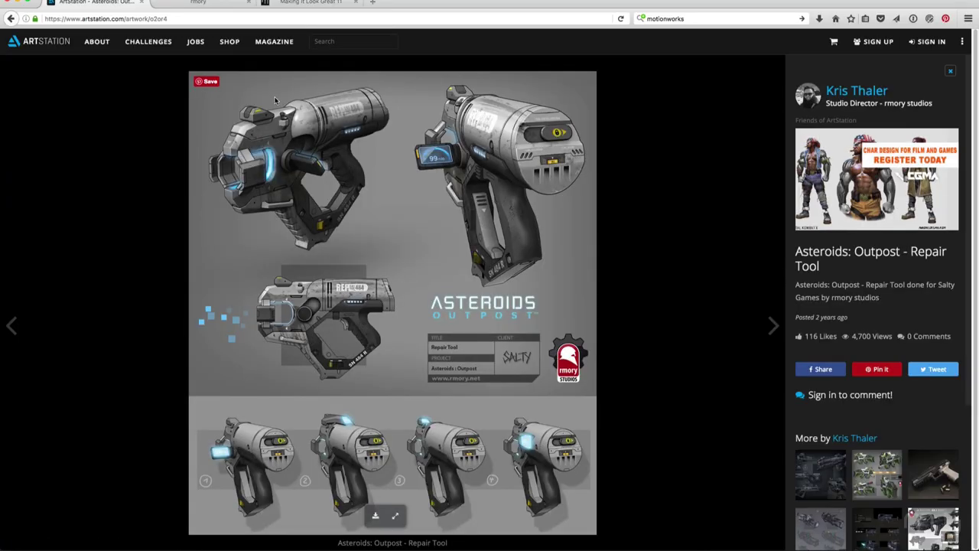
{"action": "left_click", "coordinate": [202, 3]}
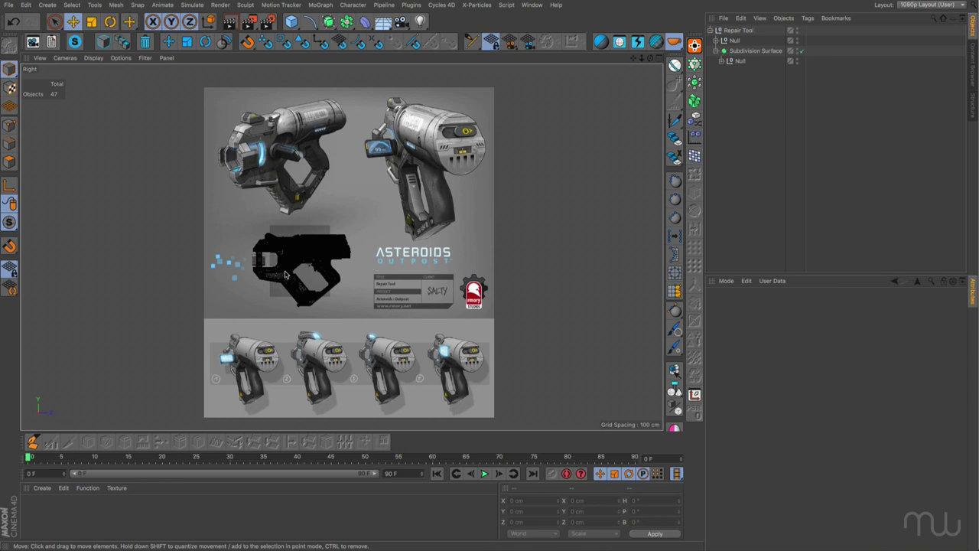
Switch to Cinema 4D, compare the repair tool model with the reference artwork, and maximize the perspective view
{"action": "scroll", "coordinate": [287, 274], "scroll_direction": "up", "scroll_amount": 5}
{"action": "scroll", "coordinate": [283, 271], "scroll_direction": "up", "scroll_amount": 5}
{"action": "scroll", "coordinate": [283, 272], "scroll_direction": "down", "scroll_amount": 3}
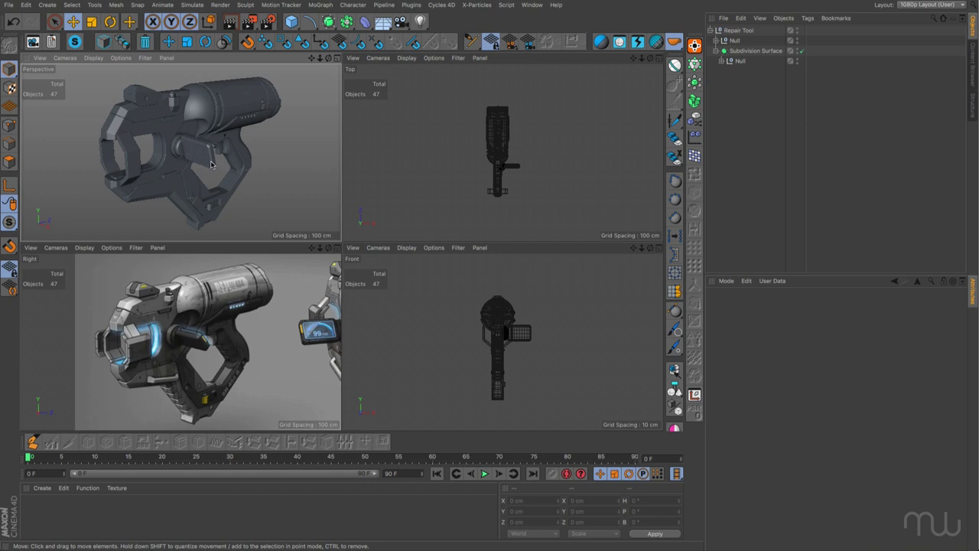
{"action": "middle_click", "coordinate": [180, 188]}
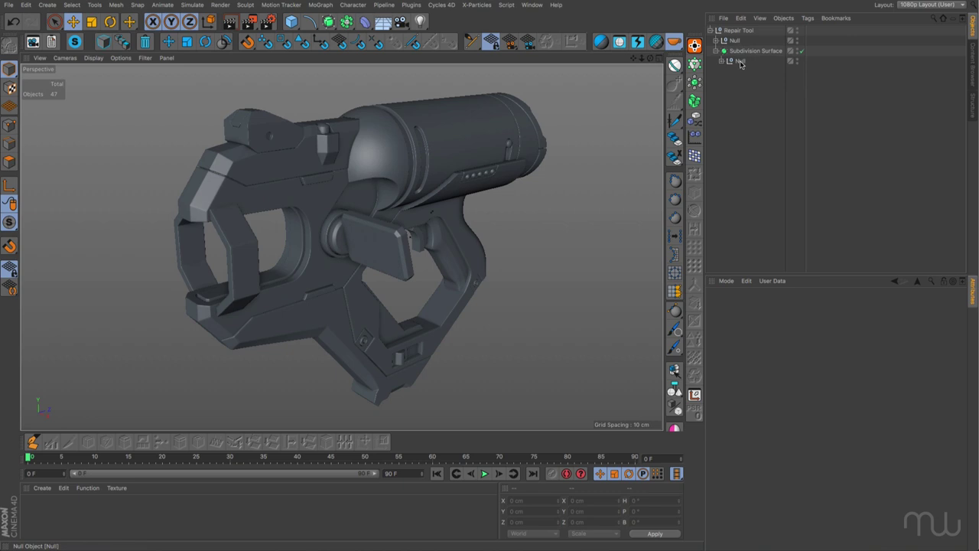
Review the parts listed in the first Null group and hide the Subdivision Surface object in the viewport
{"action": "left_click", "coordinate": [716, 40]}
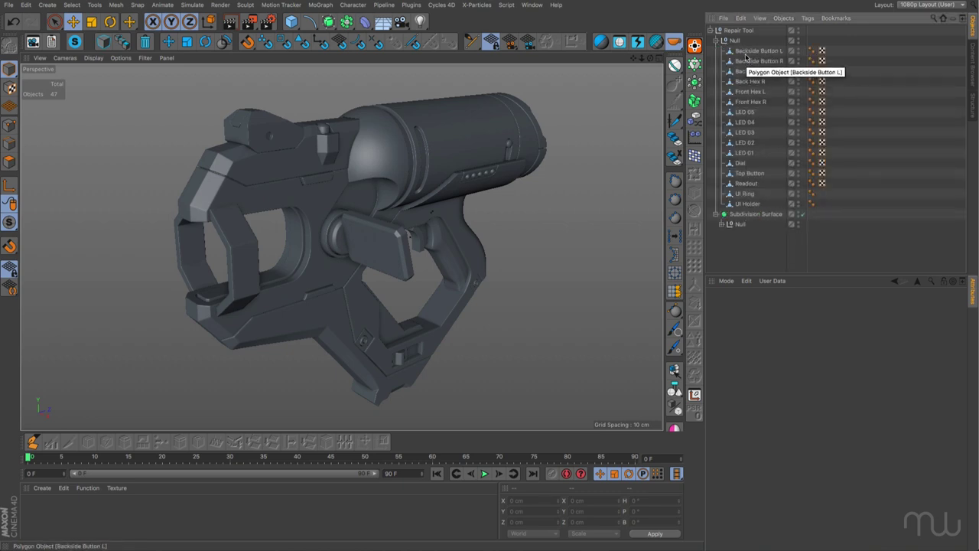
{"action": "left_click", "coordinate": [716, 41]}
{"action": "left_click", "coordinate": [798, 50]}
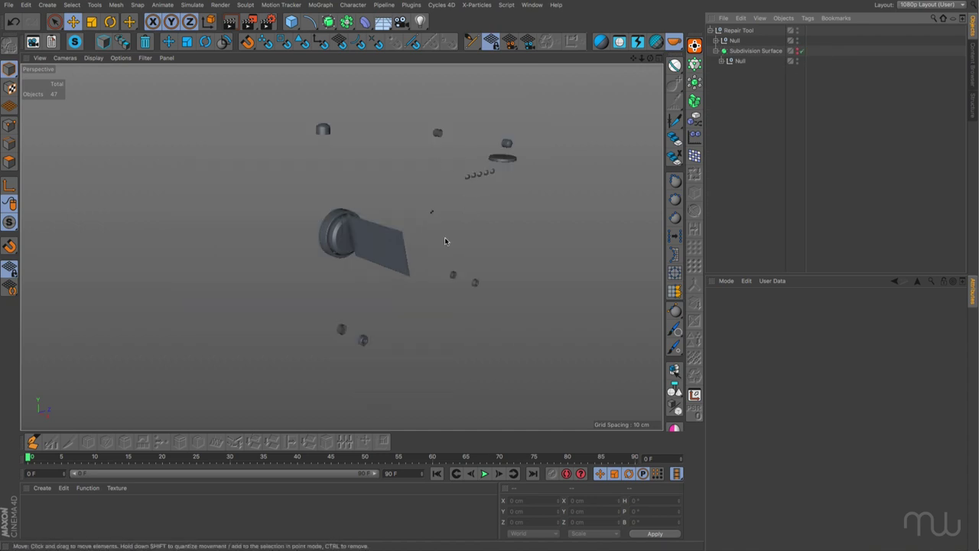
Examine the non-subdivided parts up close, including the readout with its ring and the top button
{"action": "scroll", "coordinate": [351, 245], "scroll_direction": "up", "scroll_amount": 4}
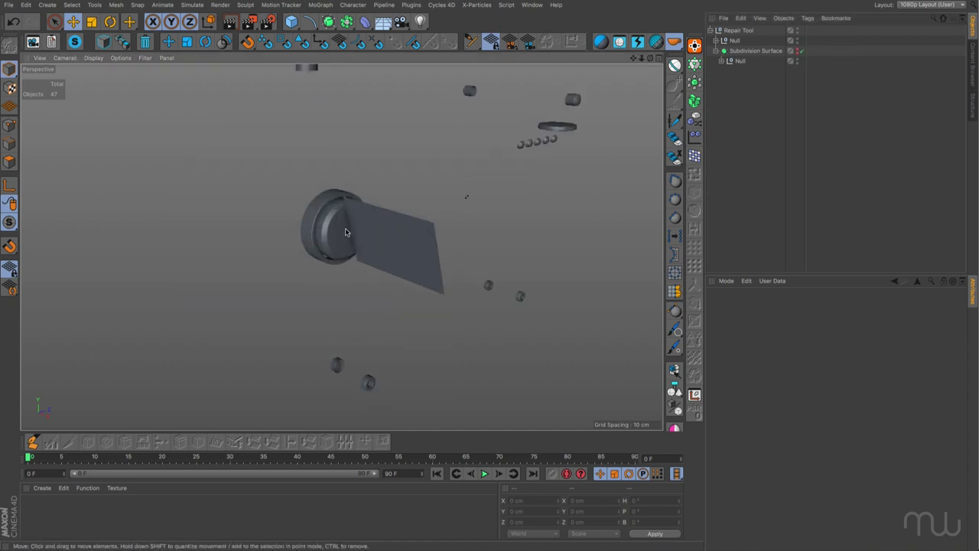
{"action": "middle_click_drag", "start_coordinate": [382, 173], "coordinate": [384, 299], "text": "alt"}
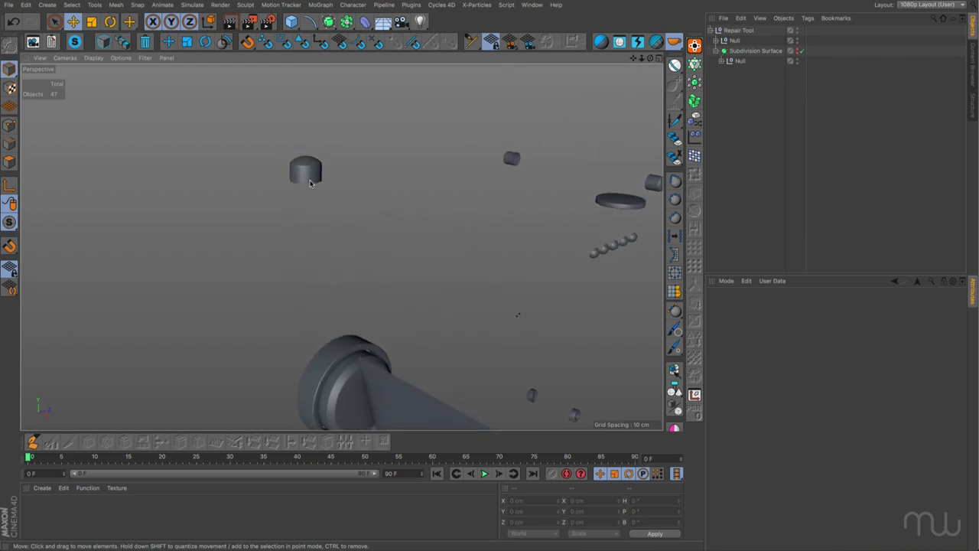
{"action": "scroll", "coordinate": [310, 183], "scroll_direction": "up", "scroll_amount": 1}
{"action": "middle_click_drag", "start_coordinate": [311, 192], "coordinate": [322, 258], "text": "alt"}
{"action": "scroll", "coordinate": [310, 225], "scroll_direction": "up", "scroll_amount": 4}
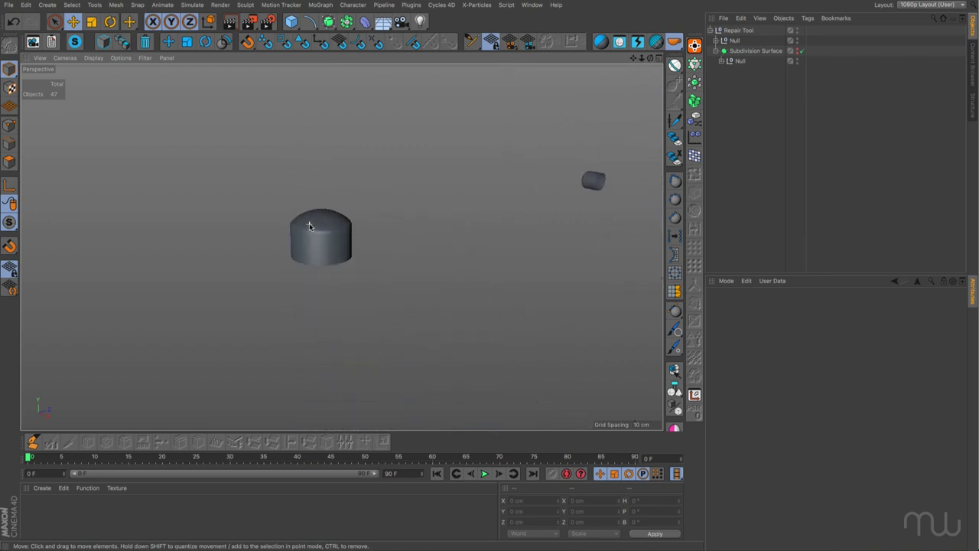
{"action": "scroll", "coordinate": [310, 225], "scroll_direction": "up", "scroll_amount": 2}
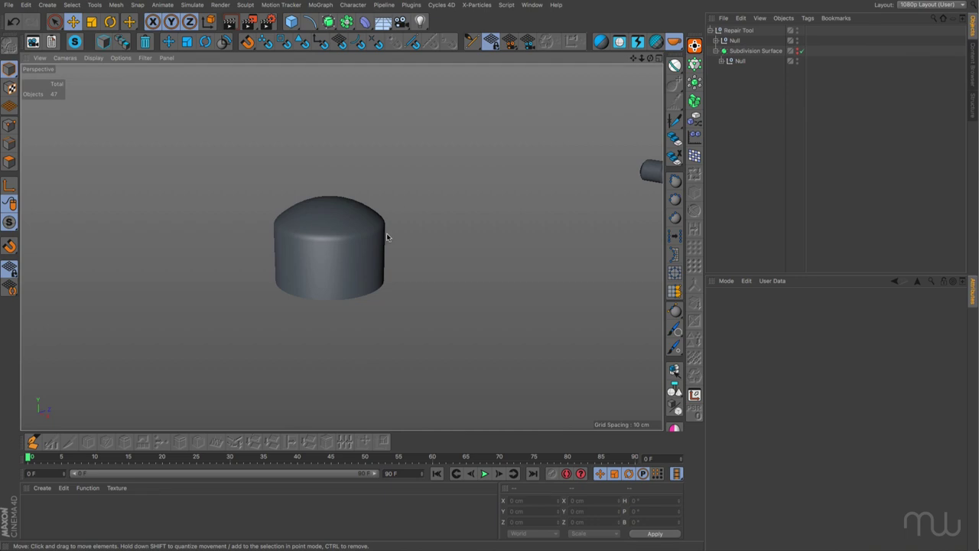
{"action": "scroll", "coordinate": [345, 224], "scroll_direction": "down", "scroll_amount": 5}
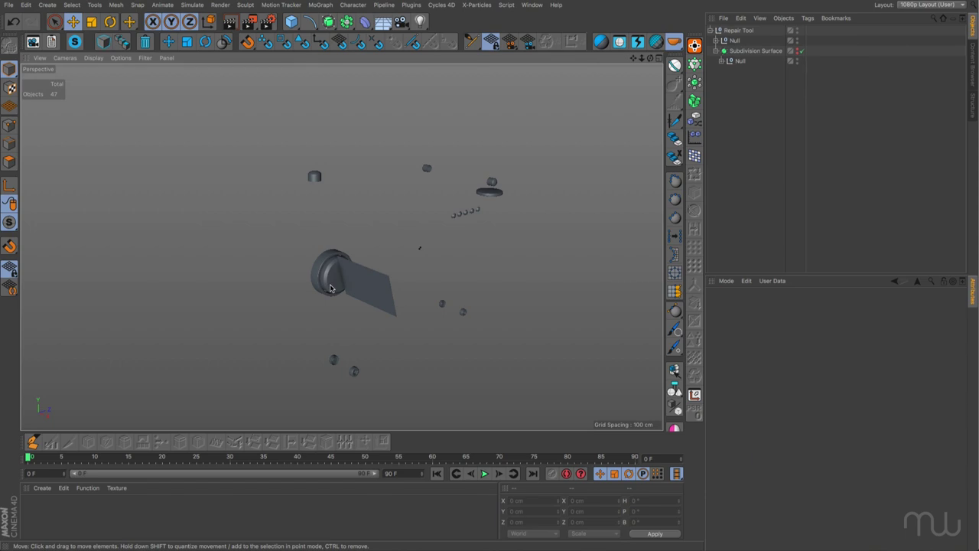
Make the Subdivision Surface visible again and show the full list of parts inside its Null
{"action": "left_click", "coordinate": [291, 21]}
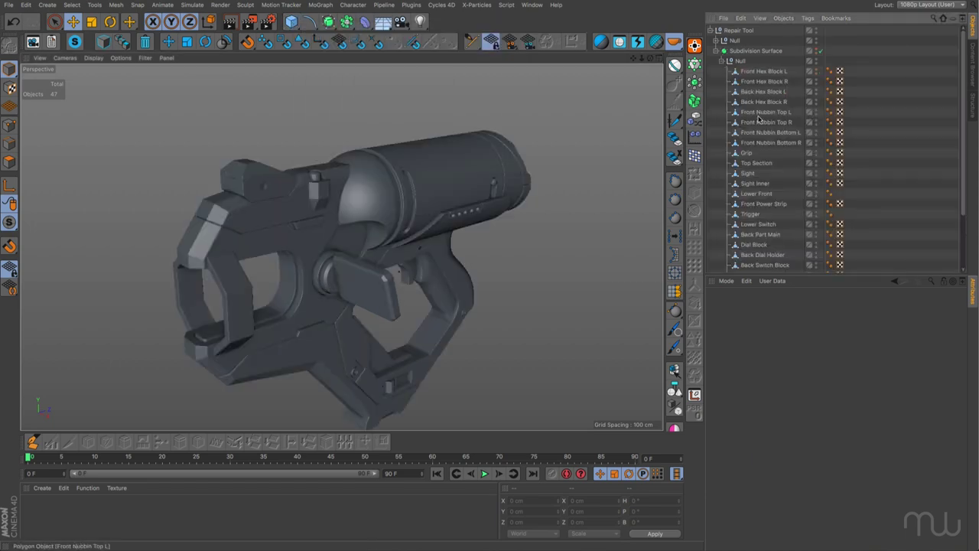
{"action": "left_click_drag", "start_coordinate": [763, 273], "coordinate": [762, 348]}
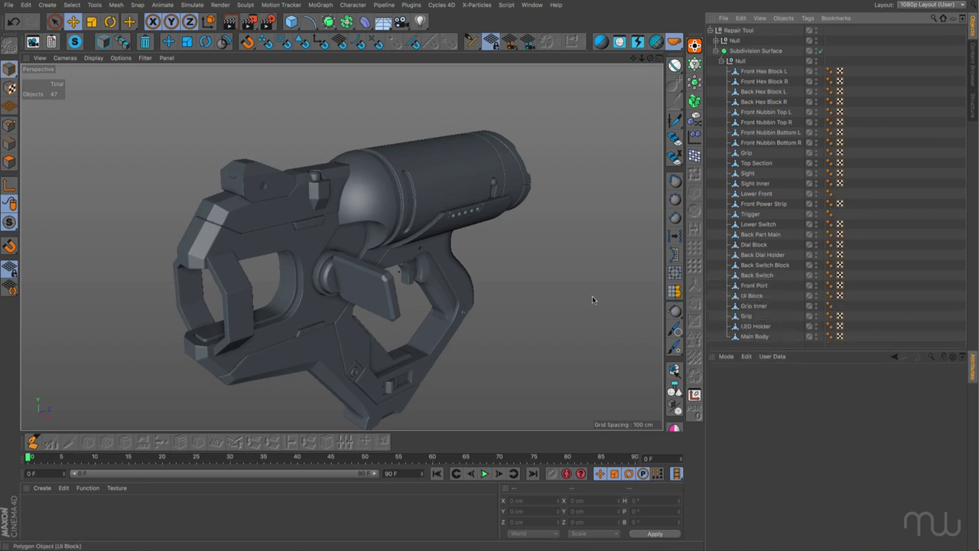
Disable the Subdivision Surface and display the model shaded with wireframe lines
{"action": "left_click_drag", "start_coordinate": [561, 287], "coordinate": [552, 260], "text": "alt"}
{"action": "left_click", "coordinate": [820, 51]}
{"action": "left_click", "coordinate": [820, 51]}
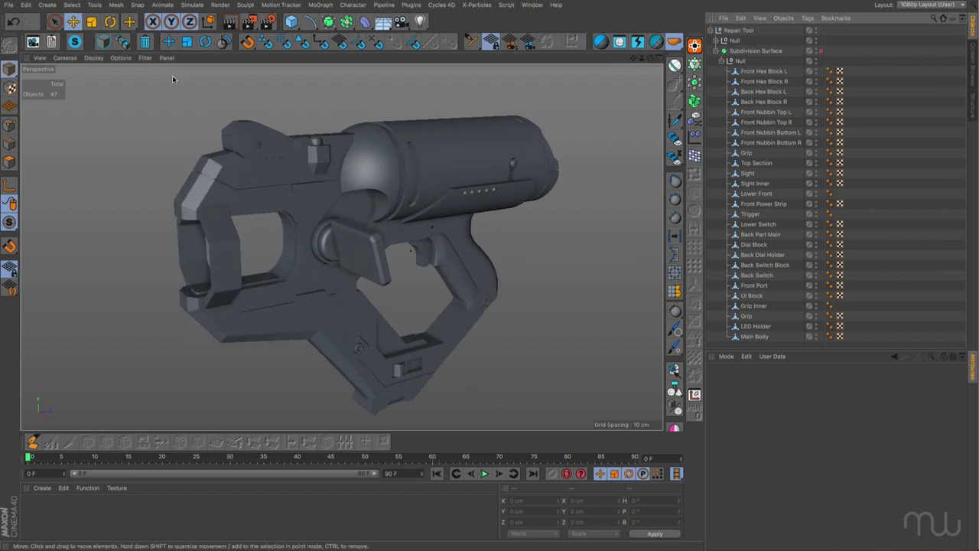
{"action": "left_click", "coordinate": [93, 57]}
{"action": "left_click", "coordinate": [118, 82]}
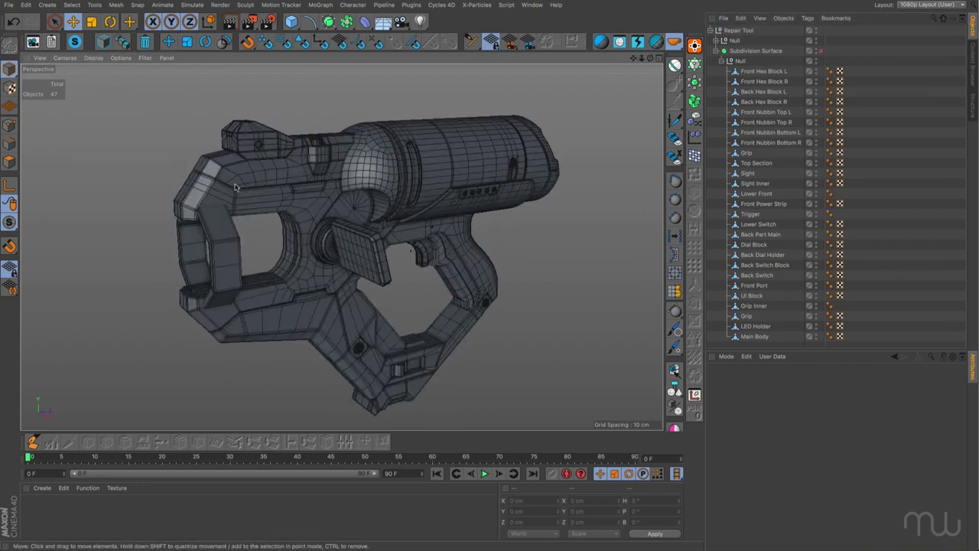
{"action": "left_click_drag", "start_coordinate": [344, 224], "coordinate": [354, 255], "text": "alt"}
{"action": "scroll", "coordinate": [334, 245], "scroll_direction": "up", "scroll_amount": 2}
{"action": "scroll", "coordinate": [353, 254], "scroll_direction": "down", "scroll_amount": 3}
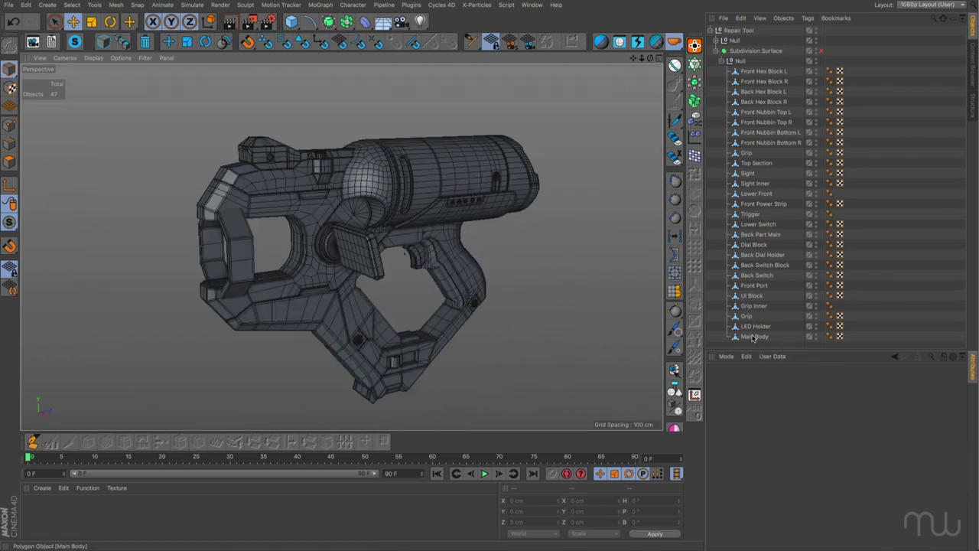
Isolate the Main Body object using Viewport Solo Hierarchy
{"action": "left_click", "coordinate": [752, 336]}
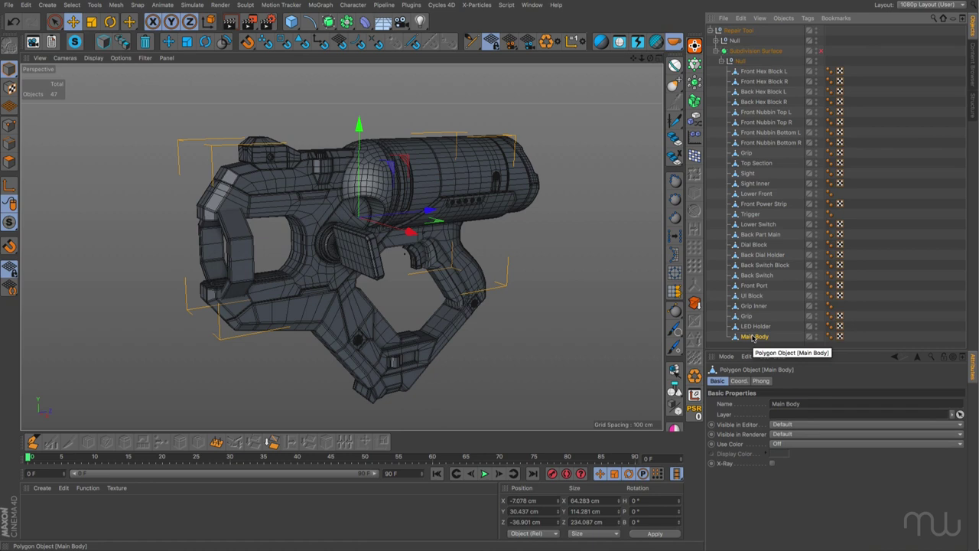
{"action": "left_click", "coordinate": [9, 221]}
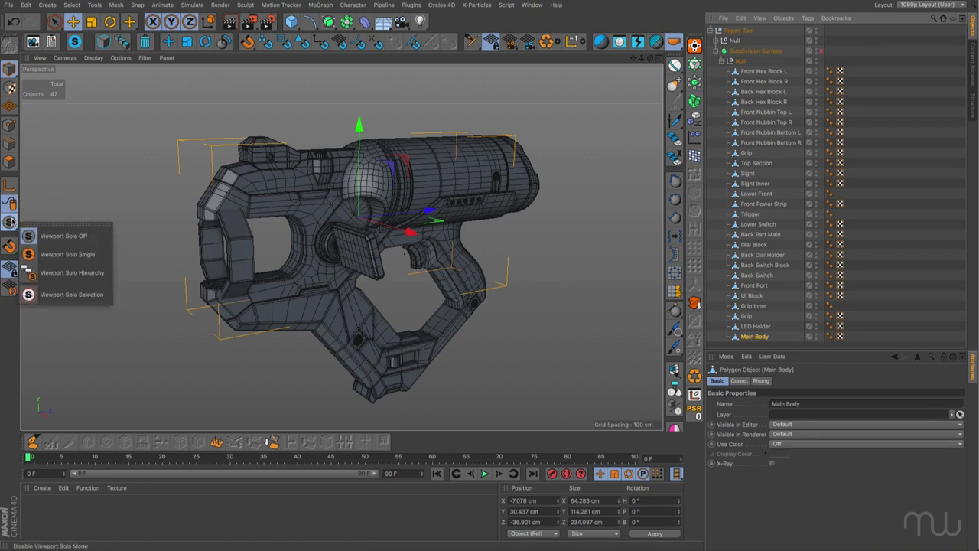
{"action": "left_click", "coordinate": [64, 273]}
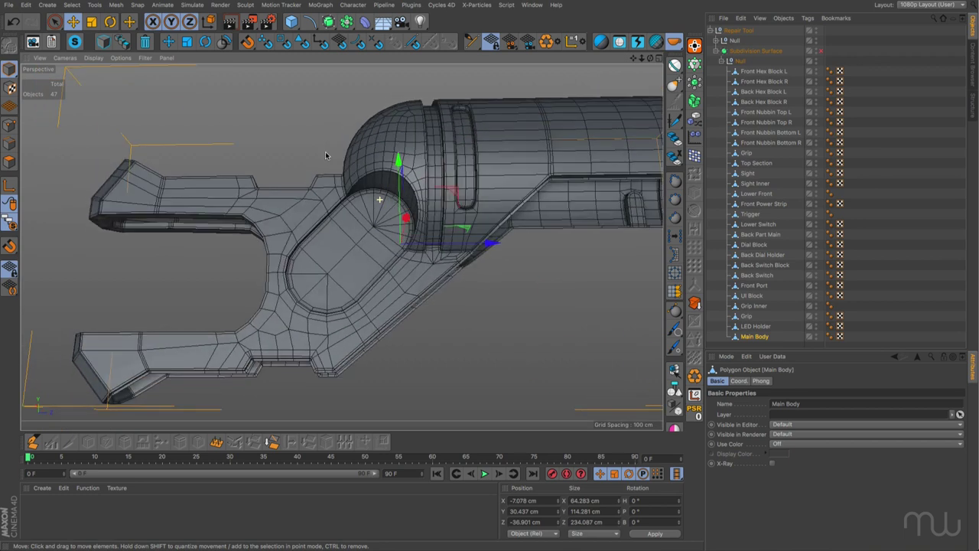
Examine the Main Body's edge flow around the rounded tank end and the slanted recess cutting into it
{"action": "mouse_move", "coordinate": [356, 176]}
{"action": "left_mouse_down", "text": "alt"}
{"action": "mouse_move", "coordinate": [374, 205]}
{"action": "mouse_move", "coordinate": [356, 184]}
{"action": "left_mouse_up", "text": "alt"}
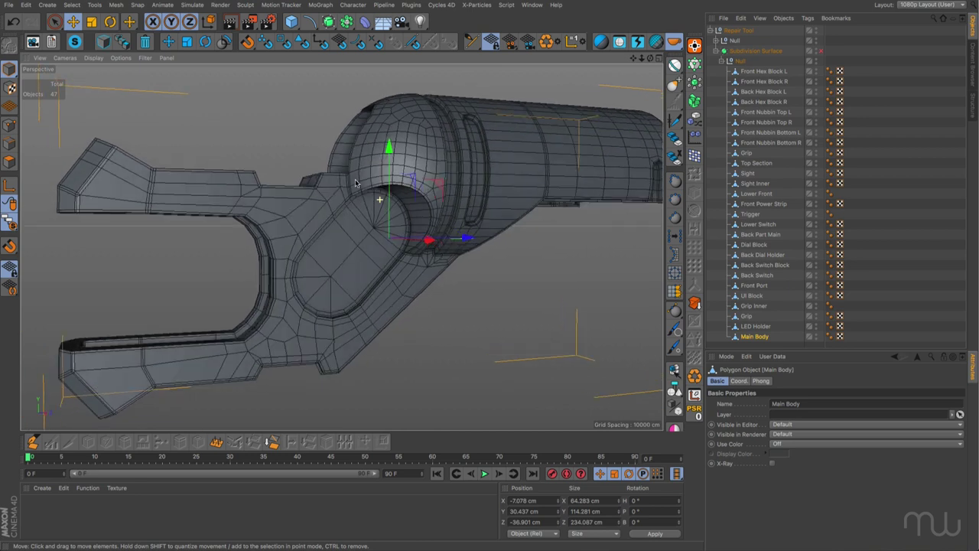
{"action": "scroll", "coordinate": [399, 222], "scroll_direction": "up", "scroll_amount": 5}
{"action": "left_click_drag", "start_coordinate": [397, 214], "coordinate": [386, 194], "text": "alt"}
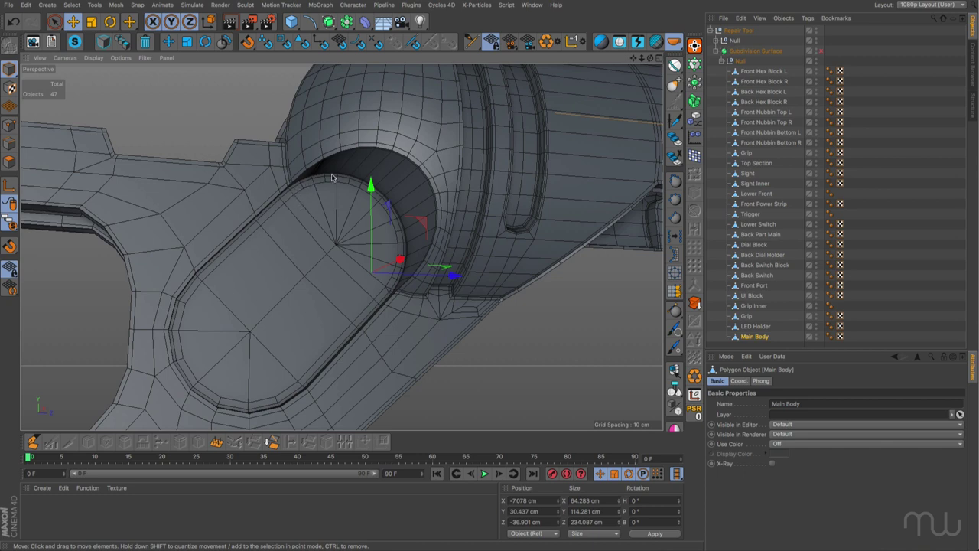
{"action": "scroll", "coordinate": [388, 198], "scroll_direction": "down", "scroll_amount": 4}
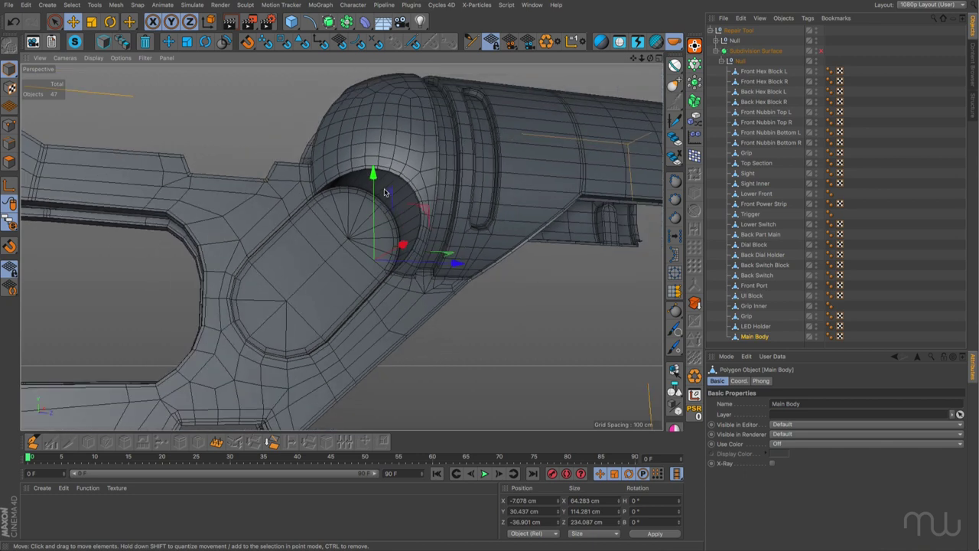
{"action": "left_click_drag", "start_coordinate": [385, 192], "coordinate": [399, 240], "text": "alt"}
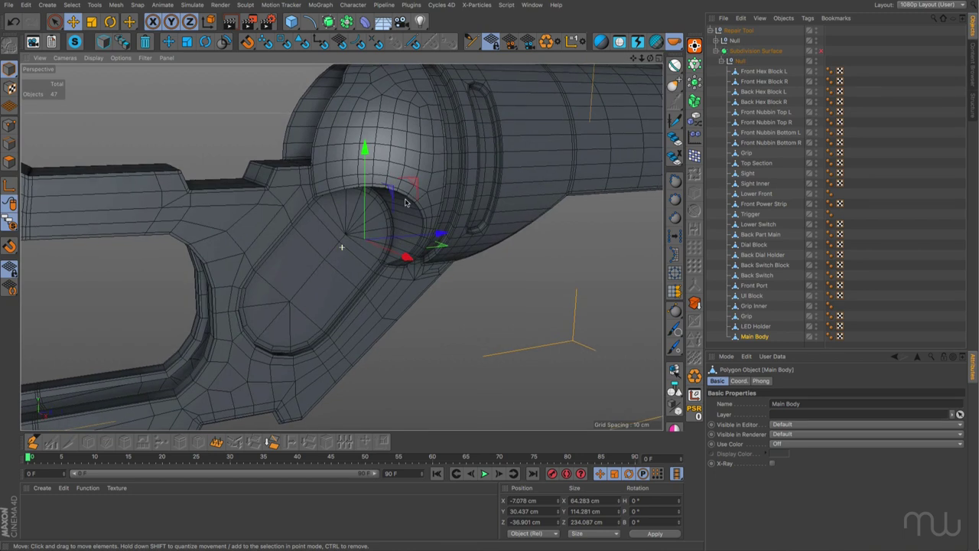
{"action": "middle_click_drag", "start_coordinate": [405, 198], "coordinate": [401, 252], "text": "alt"}
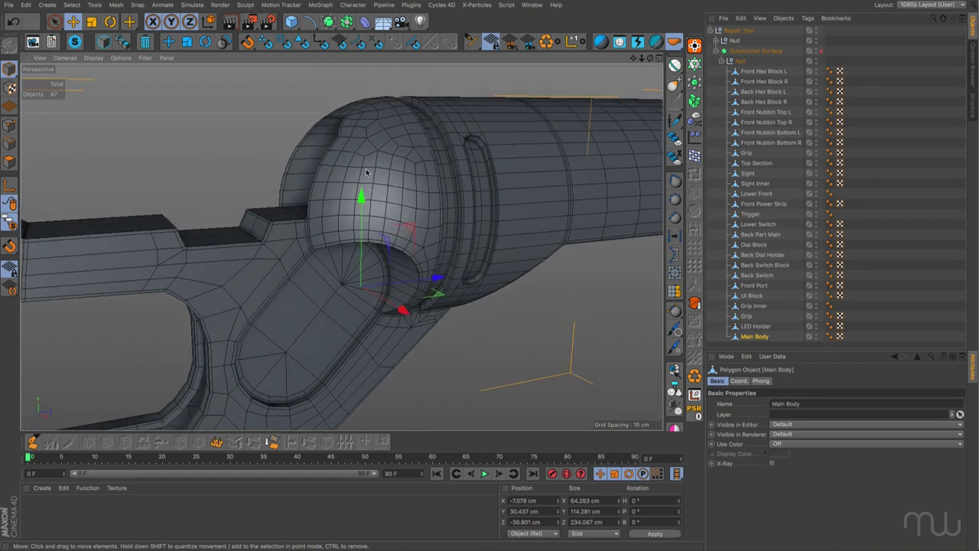
{"action": "mouse_move", "coordinate": [391, 268]}
{"action": "left_mouse_down", "text": "alt"}
{"action": "mouse_move", "coordinate": [347, 230]}
{"action": "mouse_move", "coordinate": [394, 257]}
{"action": "left_mouse_up", "text": "alt"}
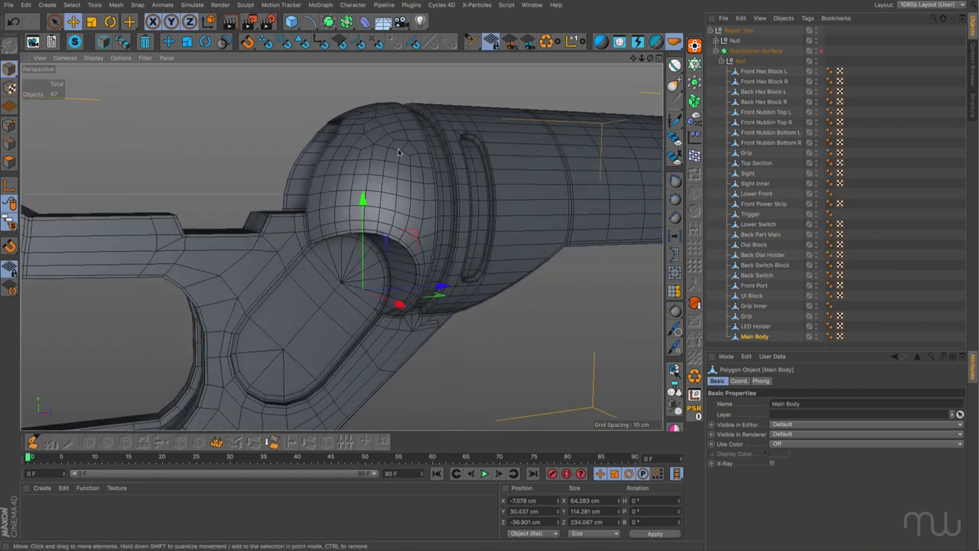
{"action": "left_click", "coordinate": [291, 21]}
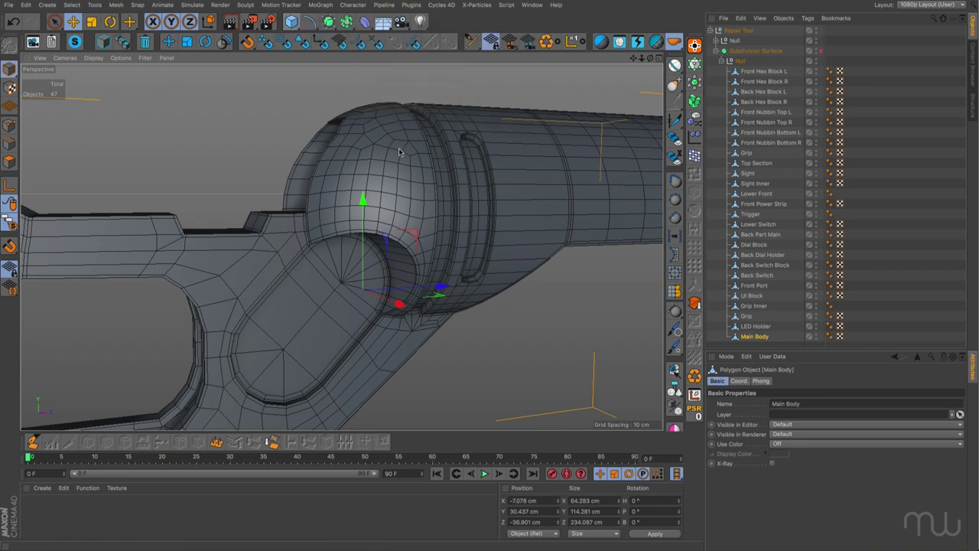
{"action": "left_click_drag", "start_coordinate": [406, 239], "coordinate": [379, 212], "text": "alt"}
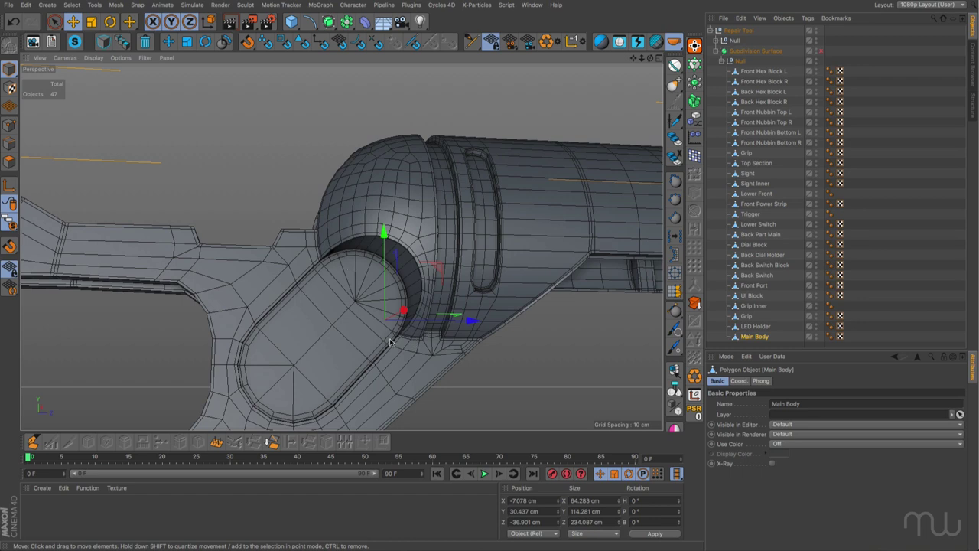
{"action": "left_click_drag", "start_coordinate": [366, 316], "coordinate": [386, 336], "text": "alt"}
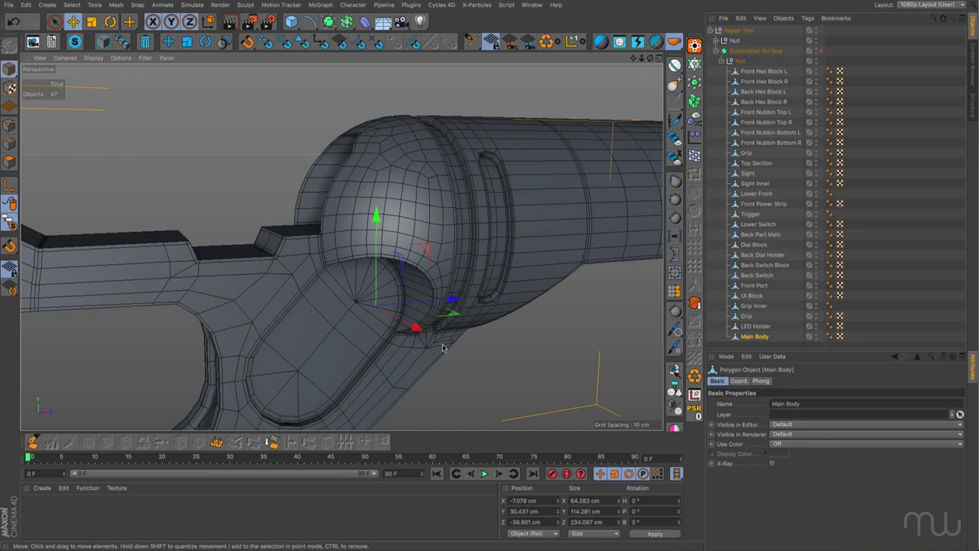
Examine the Main Body's topology where the tank grooves meet the diagonal lower edge beside the recess
{"action": "scroll", "coordinate": [443, 344], "scroll_direction": "up", "scroll_amount": 8}
{"action": "scroll", "coordinate": [429, 298], "scroll_direction": "down", "scroll_amount": 3}
{"action": "scroll", "coordinate": [456, 274], "scroll_direction": "down", "scroll_amount": 4}
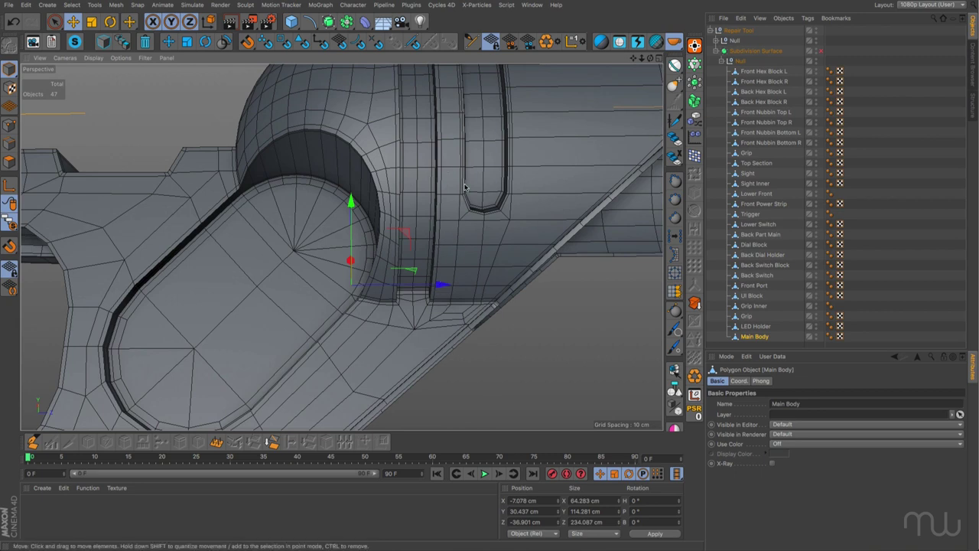
{"action": "left_click_drag", "start_coordinate": [489, 210], "coordinate": [457, 154], "text": "alt"}
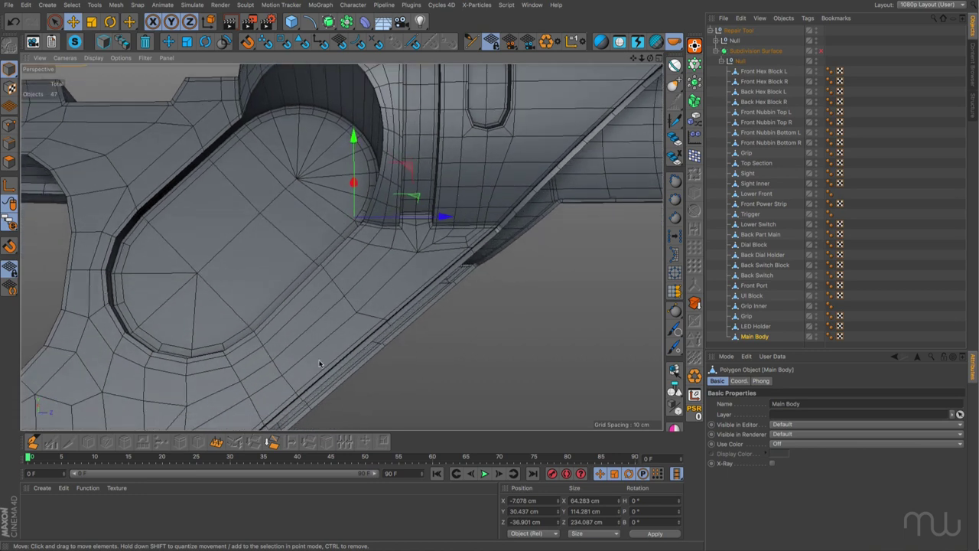
{"action": "middle_click_drag", "start_coordinate": [259, 381], "coordinate": [289, 301], "text": "alt"}
{"action": "scroll", "coordinate": [289, 304], "scroll_direction": "up", "scroll_amount": 5}
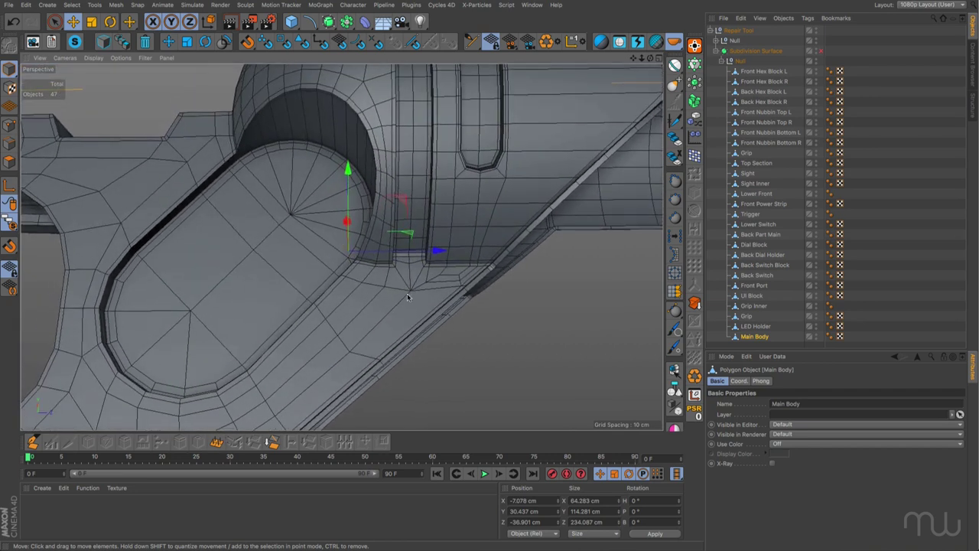
{"action": "middle_click_drag", "start_coordinate": [408, 296], "coordinate": [389, 348], "text": "alt"}
{"action": "scroll", "coordinate": [414, 340], "scroll_direction": "up", "scroll_amount": 2}
{"action": "scroll", "coordinate": [413, 344], "scroll_direction": "up", "scroll_amount": 2}
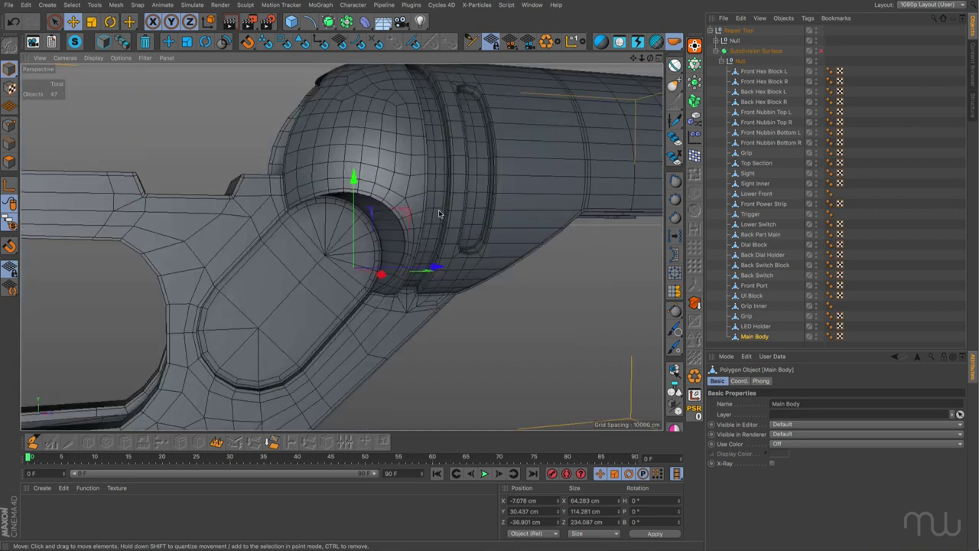
{"action": "middle_click_drag", "start_coordinate": [435, 222], "coordinate": [420, 293], "text": "alt"}
{"action": "left_click_drag", "start_coordinate": [419, 296], "coordinate": [413, 300], "text": "alt"}
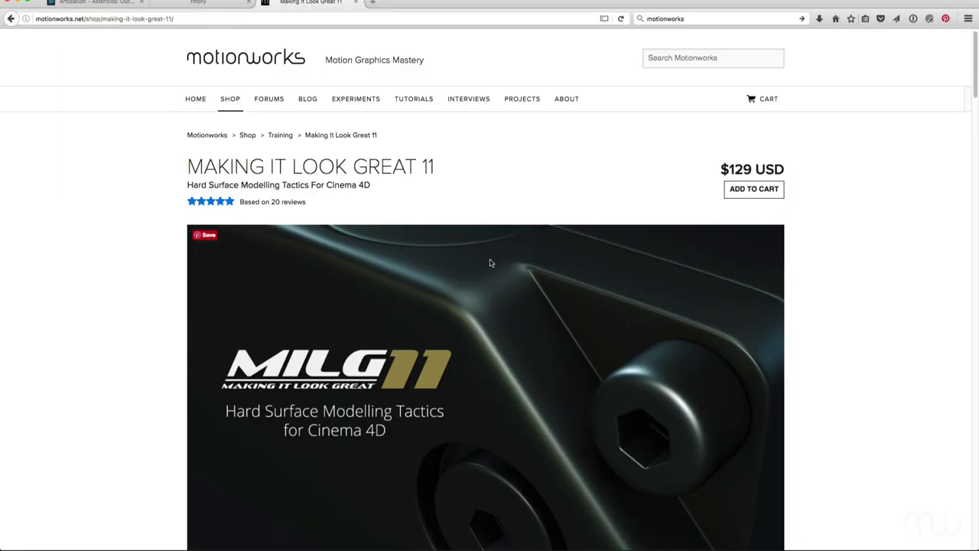
Switch to the browser and look through the Making It Look Great 11 workshop page
{"action": "scroll", "coordinate": [489, 263], "scroll_direction": "down", "scroll_amount": 5}
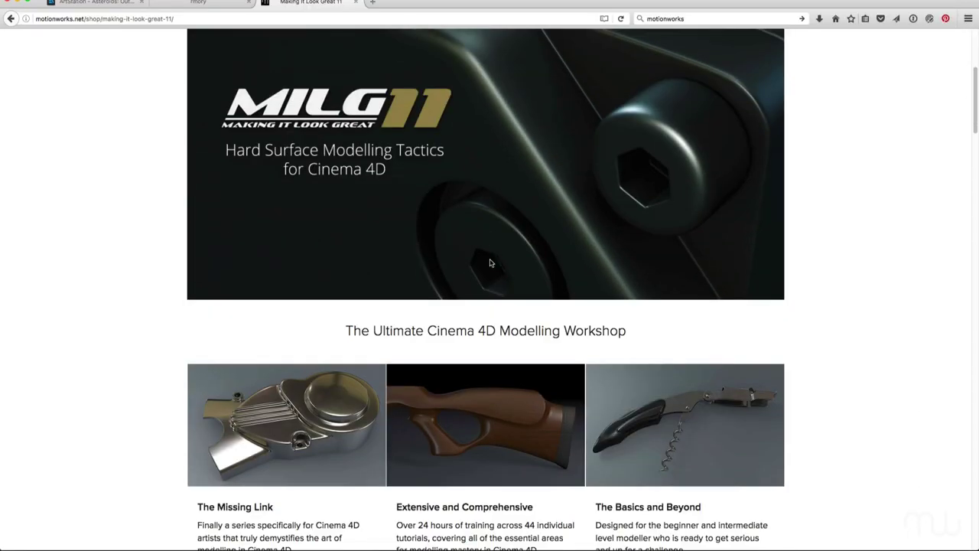
{"action": "scroll", "coordinate": [490, 262], "scroll_direction": "down", "scroll_amount": 2}
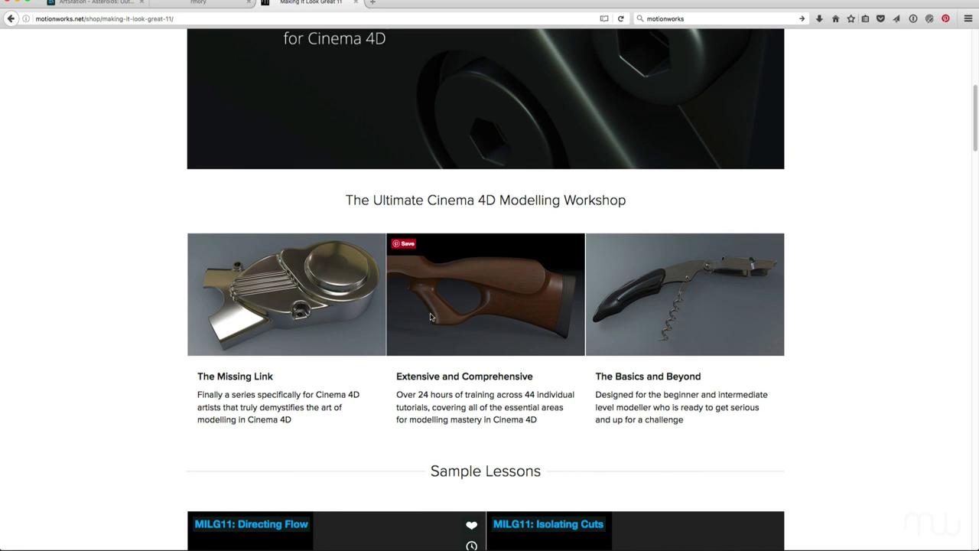
Look through the workshop page's sample lessons and lesson outline
{"action": "scroll", "coordinate": [428, 316], "scroll_direction": "down", "scroll_amount": 10}
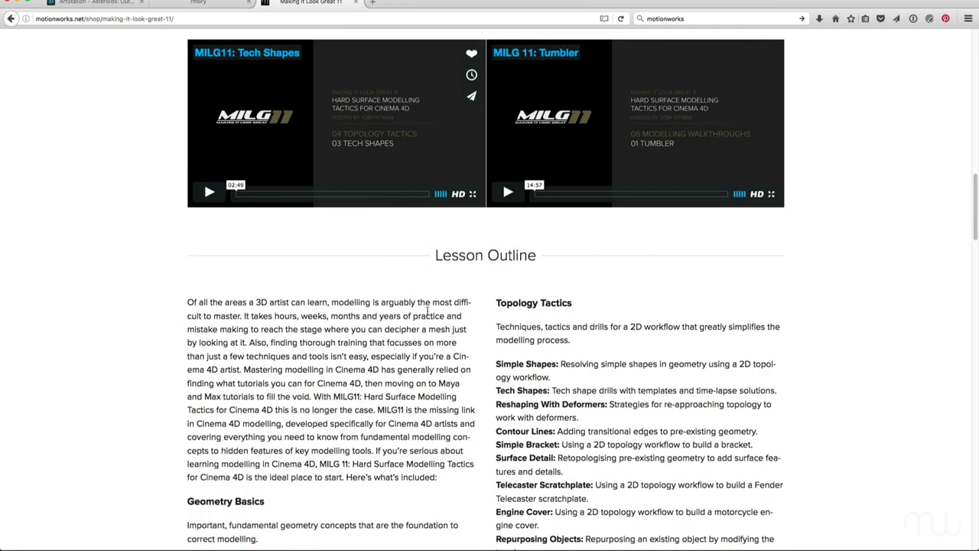
{"action": "scroll", "coordinate": [427, 310], "scroll_direction": "down", "scroll_amount": 15}
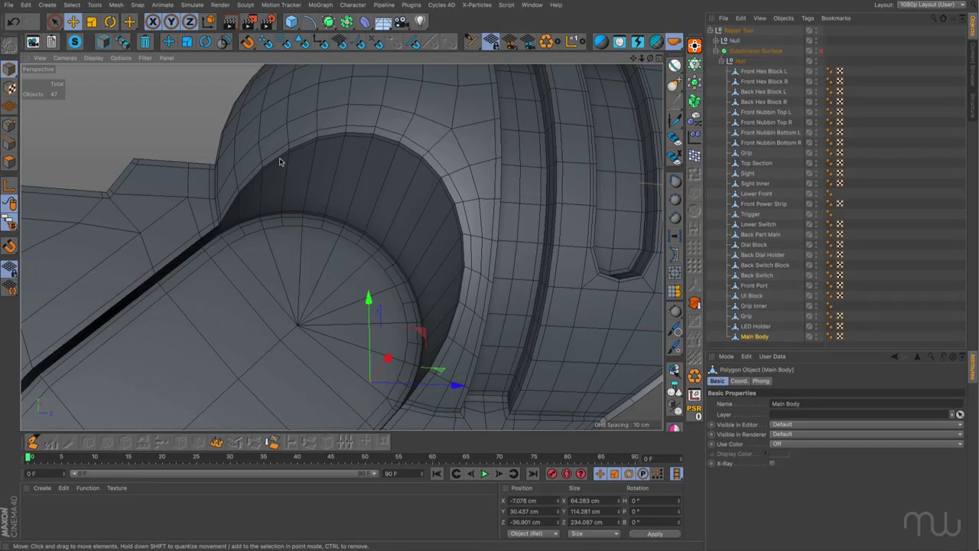
Switch back to Cinema 4D and examine the Main Body's edge flow around the curved recess at the tank end
{"action": "left_click_drag", "start_coordinate": [459, 269], "coordinate": [487, 260], "text": "alt"}
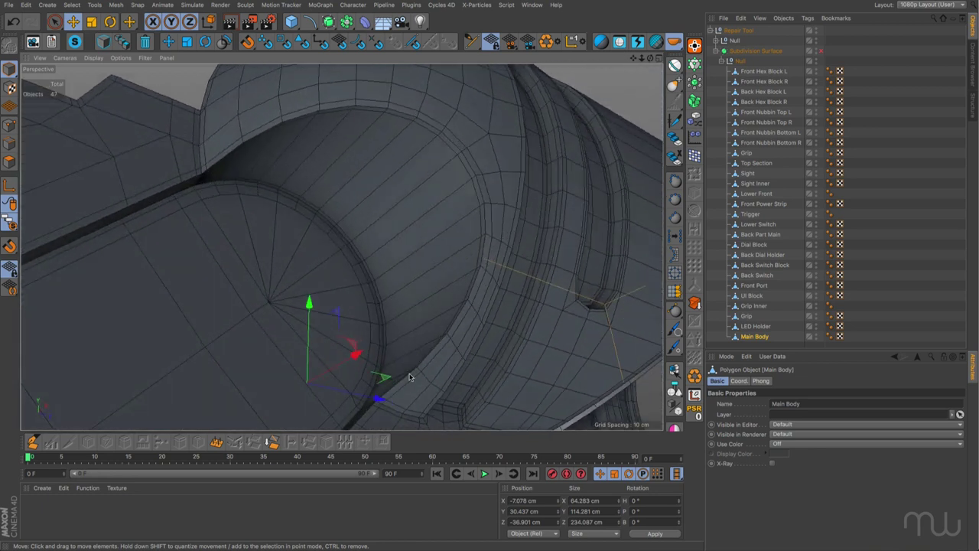
{"action": "left_click_drag", "start_coordinate": [437, 239], "coordinate": [389, 261], "text": "alt"}
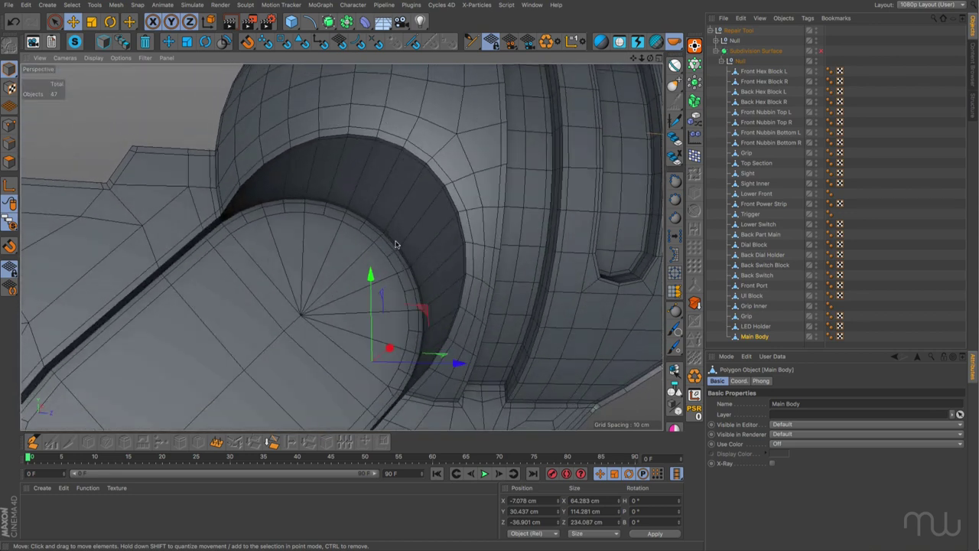
{"action": "scroll", "coordinate": [384, 217], "scroll_direction": "down", "scroll_amount": 5}
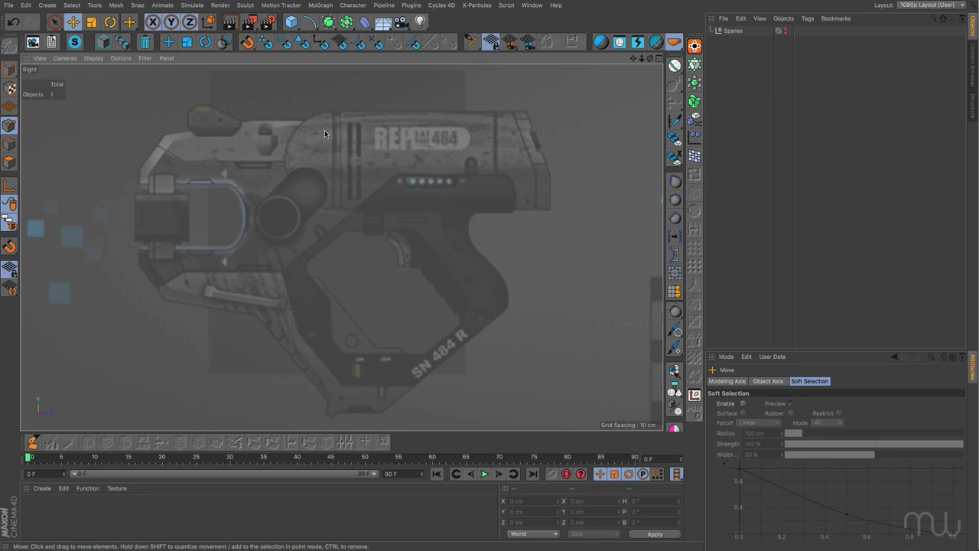
Add a capsule primitive and set its orientation to +Z
{"action": "left_click", "coordinate": [291, 22]}
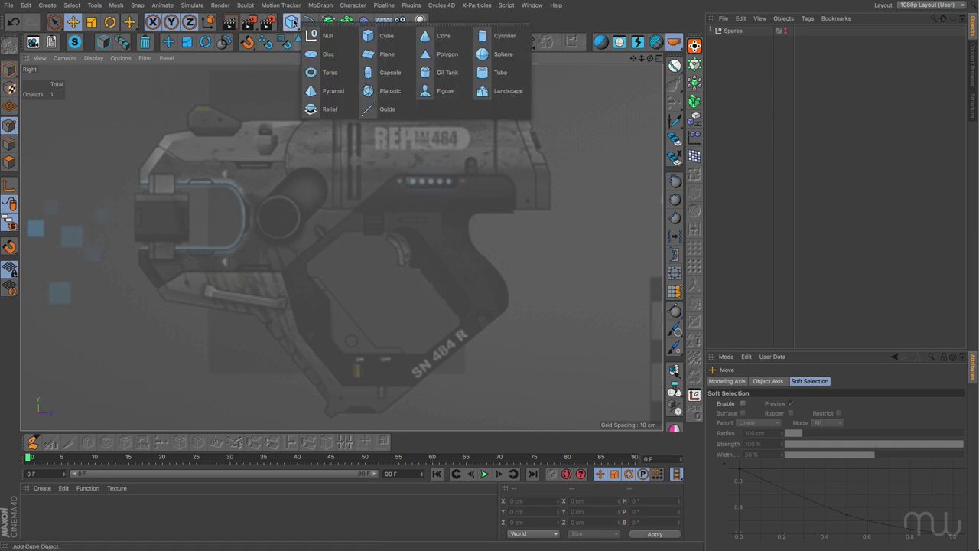
{"action": "left_click", "coordinate": [386, 72]}
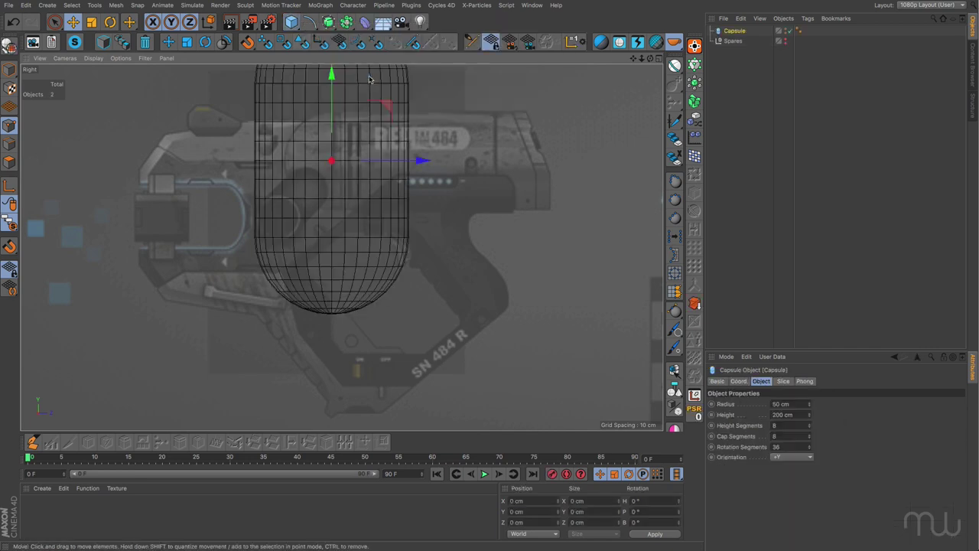
{"action": "left_click", "coordinate": [797, 458]}
{"action": "left_click", "coordinate": [780, 505]}
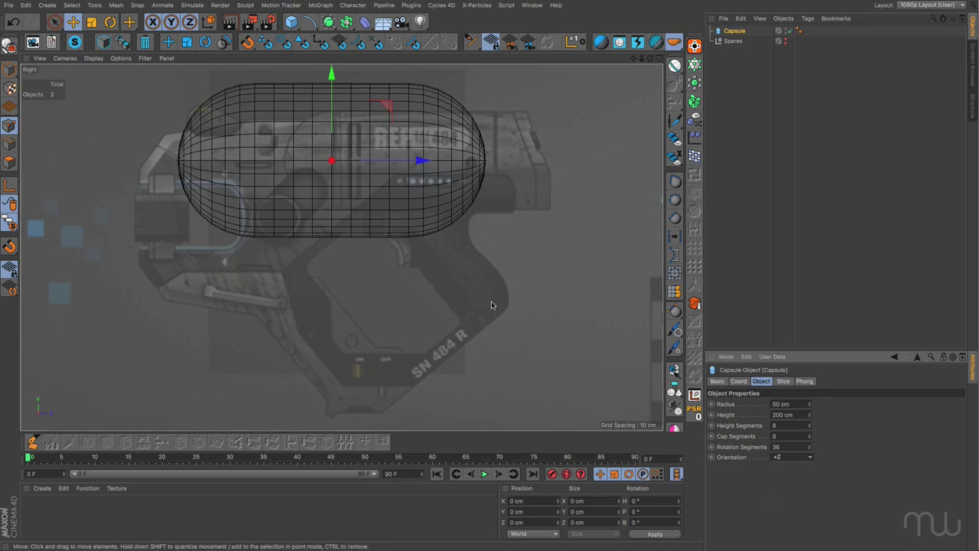
Fit the capsule to the tank in the side reference with a 32 cm radius, about 130 cm height and Z position of about 34 cm
{"action": "left_click", "coordinate": [9, 69]}
{"action": "key", "text": "o"}
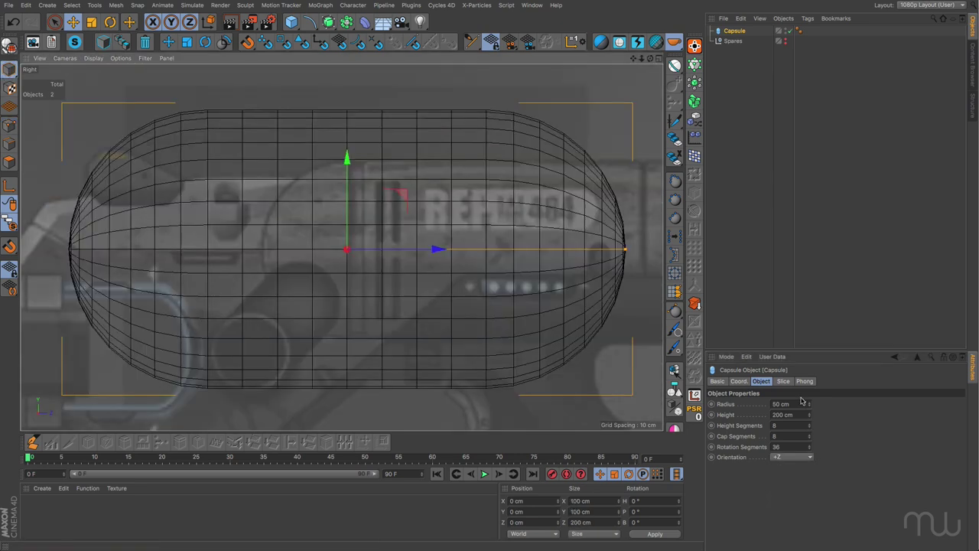
{"action": "left_click_drag", "start_coordinate": [809, 405], "coordinate": [809, 408]}
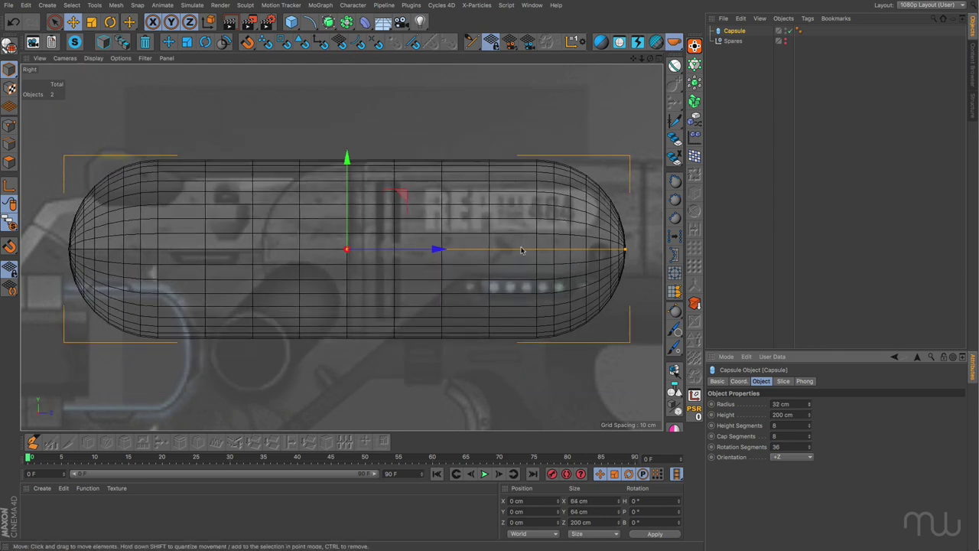
{"action": "left_click_drag", "start_coordinate": [625, 250], "coordinate": [526, 250]}
{"action": "left_click_drag", "start_coordinate": [439, 249], "coordinate": [531, 248]}
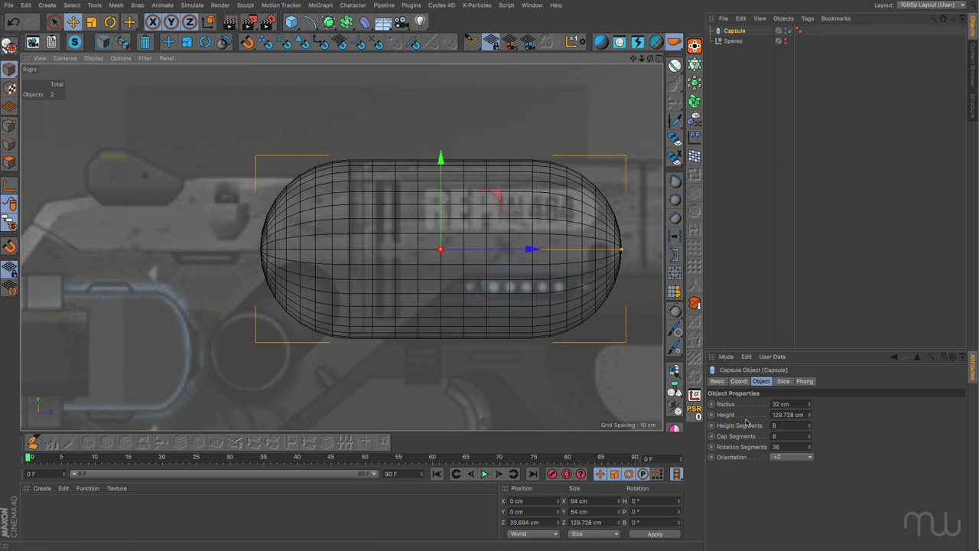
Show the capsule in the perspective view with shading and wireframe lines
{"action": "middle_click", "coordinate": [627, 389]}
{"action": "middle_click", "coordinate": [314, 208]}
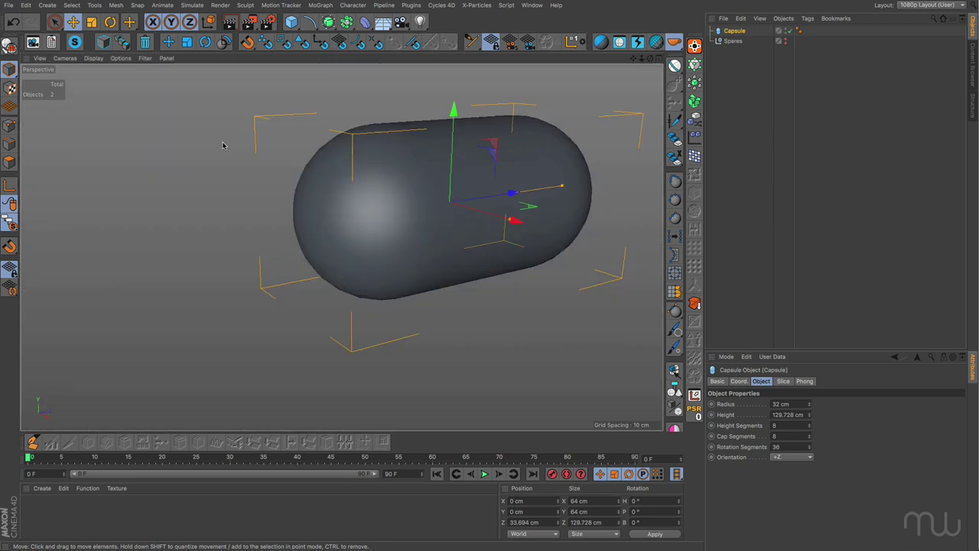
{"action": "left_click", "coordinate": [94, 58]}
{"action": "left_click", "coordinate": [112, 81]}
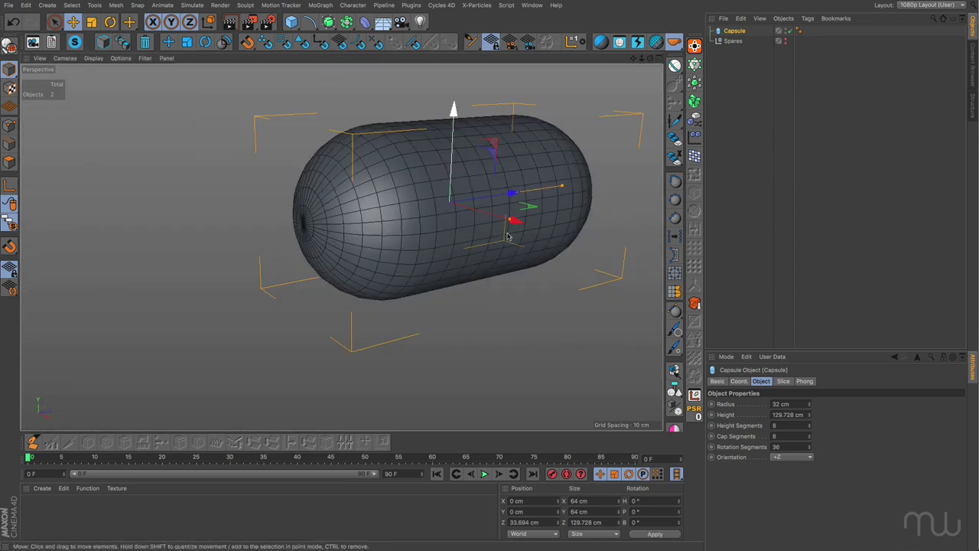
Set the capsule's rotation segments to 60 and its cap segments to 17
{"action": "middle_click_drag", "start_coordinate": [459, 193], "coordinate": [395, 262], "text": "alt"}
{"action": "scroll", "coordinate": [357, 279], "scroll_direction": "up", "scroll_amount": 3}
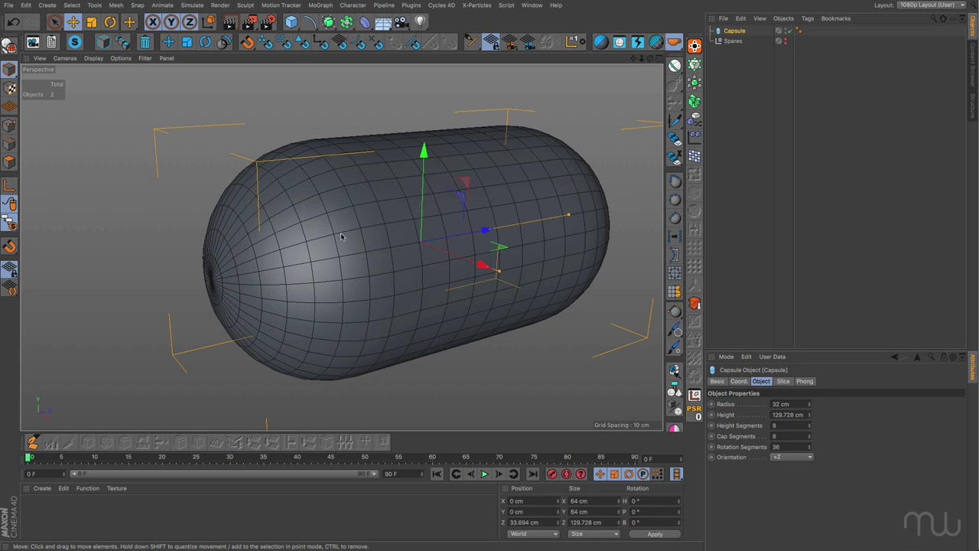
{"action": "left_click_drag", "start_coordinate": [809, 446], "coordinate": [810, 446]}
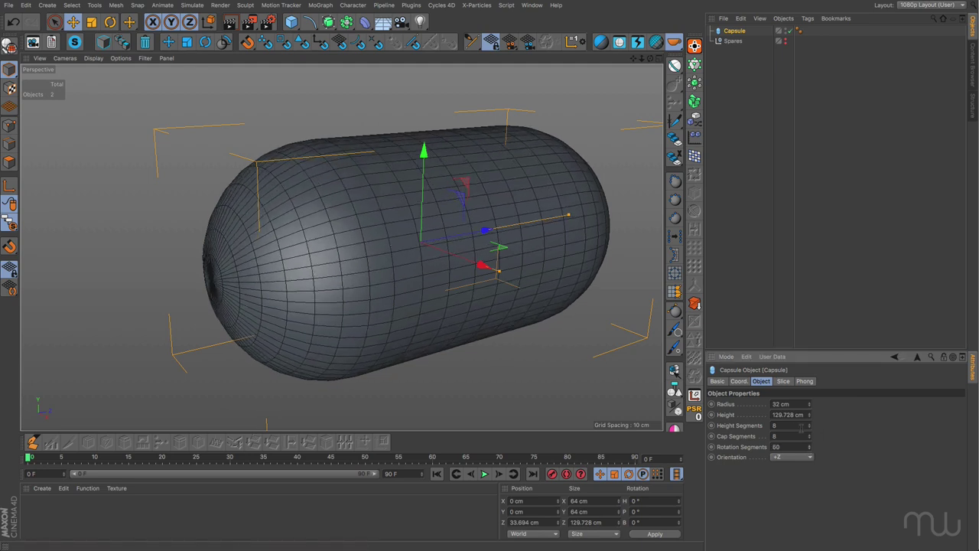
{"action": "left_click_drag", "start_coordinate": [811, 437], "coordinate": [808, 436]}
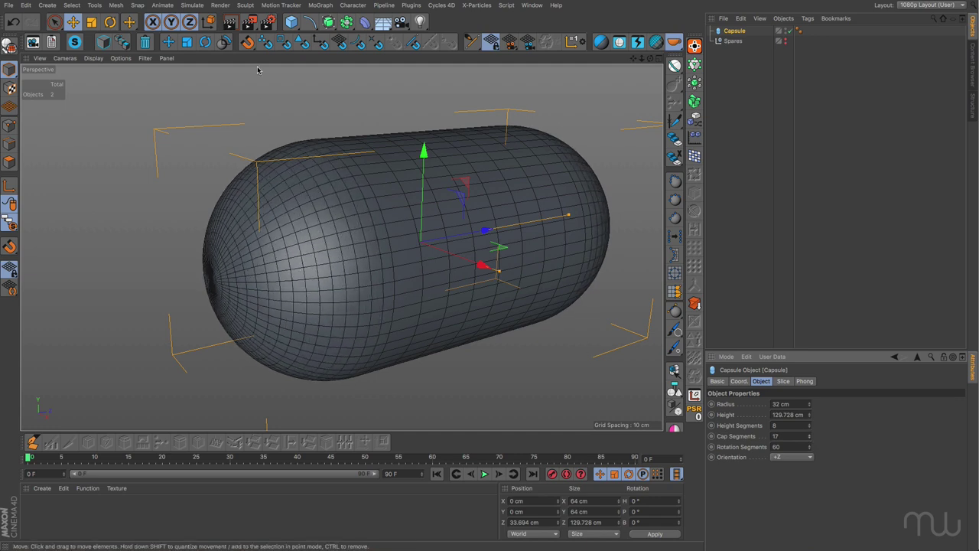
Add a cube and fit it over the gun's front body in the side view, about 92 cm high and 134 cm long
{"action": "left_click", "coordinate": [294, 23]}
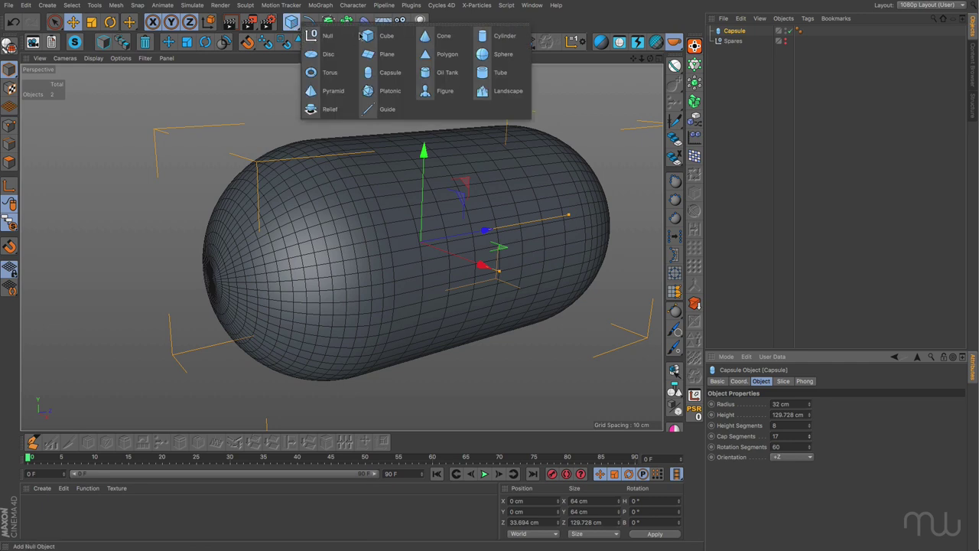
{"action": "left_click", "coordinate": [384, 35]}
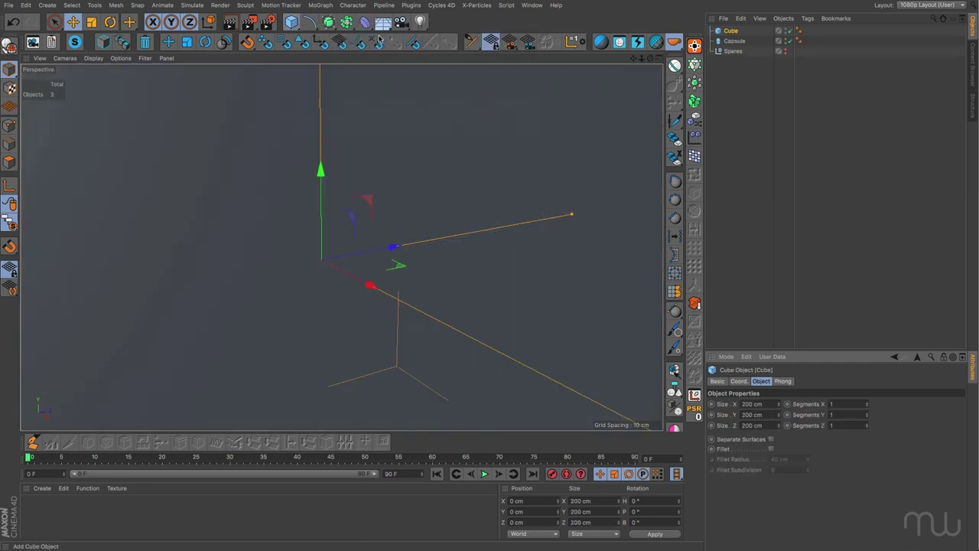
{"action": "middle_click", "coordinate": [383, 160]}
{"action": "middle_click", "coordinate": [322, 261]}
{"action": "key", "text": "o"}
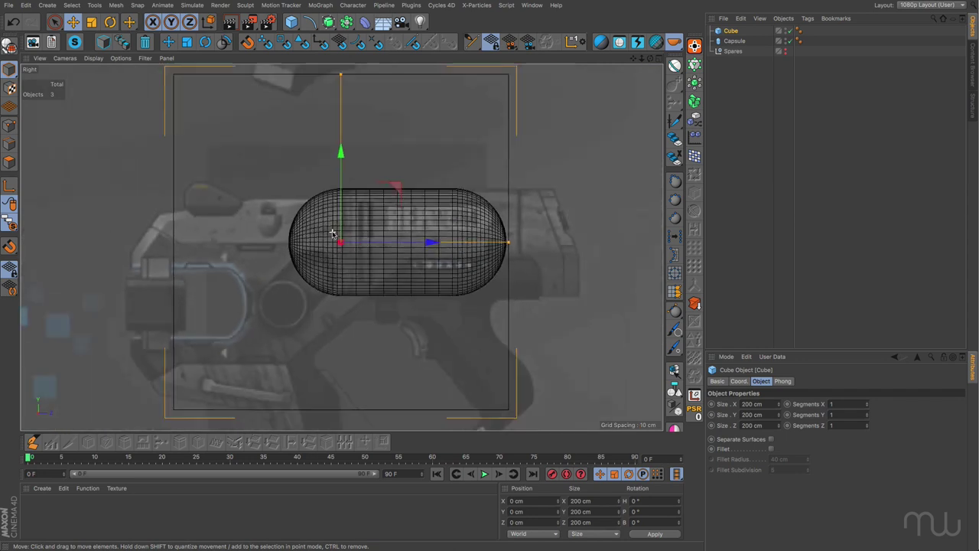
{"action": "left_click_drag", "start_coordinate": [339, 107], "coordinate": [342, 176]}
{"action": "left_click_drag", "start_coordinate": [477, 245], "coordinate": [437, 243]}
{"action": "left_click_drag", "start_coordinate": [386, 193], "coordinate": [391, 215]}
{"action": "scroll", "coordinate": [298, 275], "scroll_direction": "up", "scroll_amount": 5}
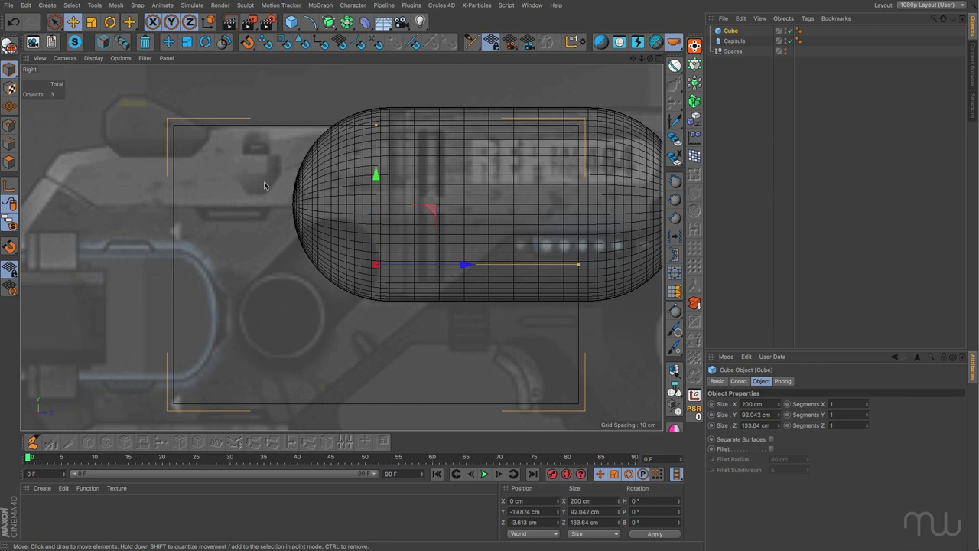
Narrow the cube to about 20 cm along X so it forms a thin slab running into the capsule
{"action": "scroll", "coordinate": [470, 185], "scroll_direction": "down", "scroll_amount": 8}
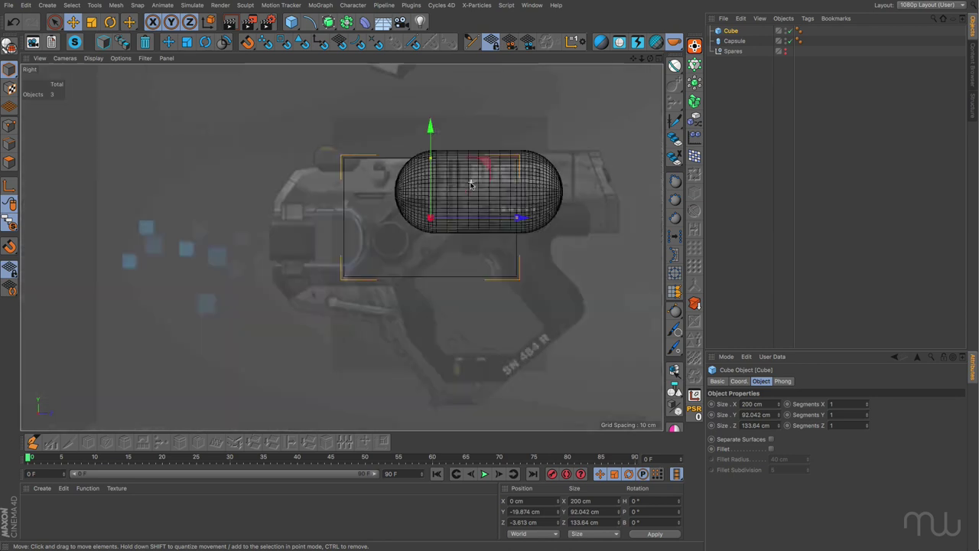
{"action": "middle_click_drag", "start_coordinate": [497, 118], "coordinate": [363, 283], "text": "alt"}
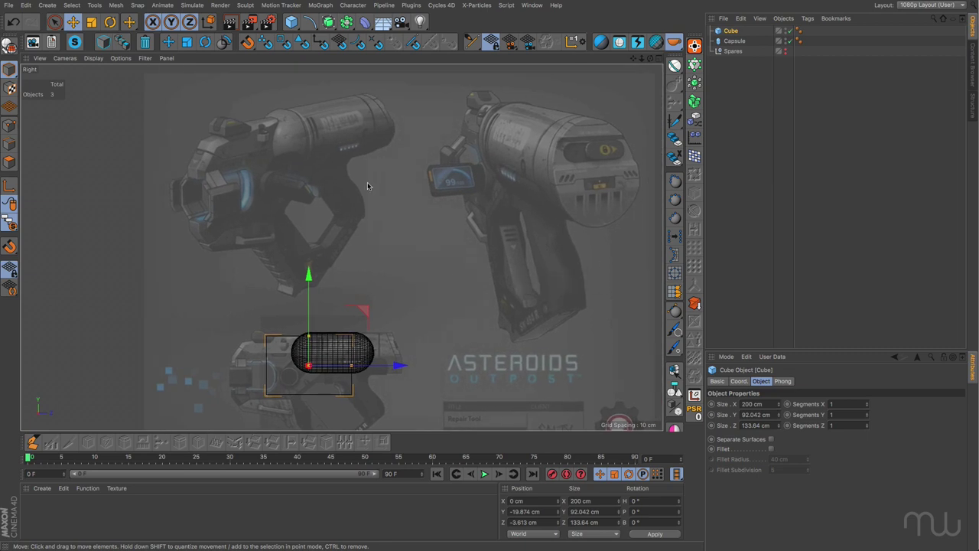
{"action": "middle_click", "coordinate": [367, 208]}
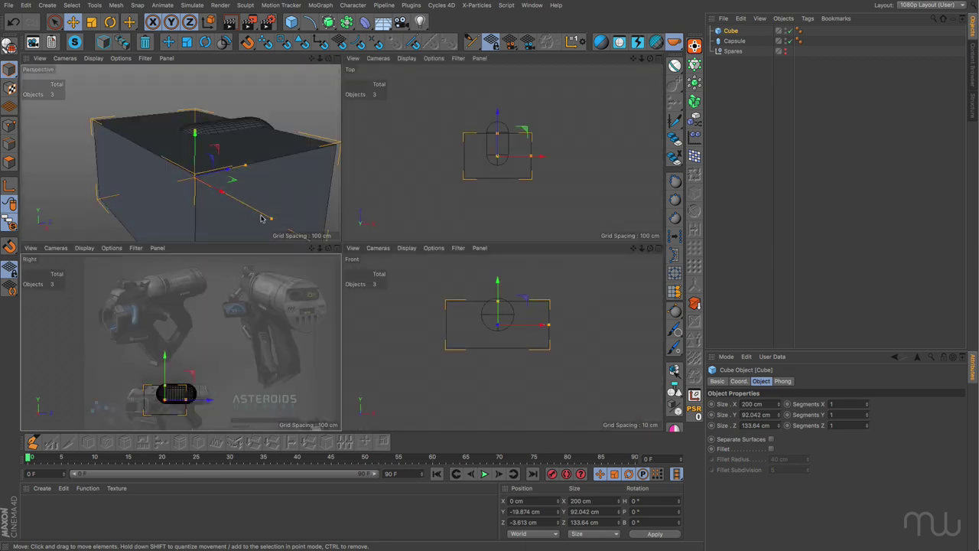
{"action": "left_click_drag", "start_coordinate": [269, 219], "coordinate": [212, 192]}
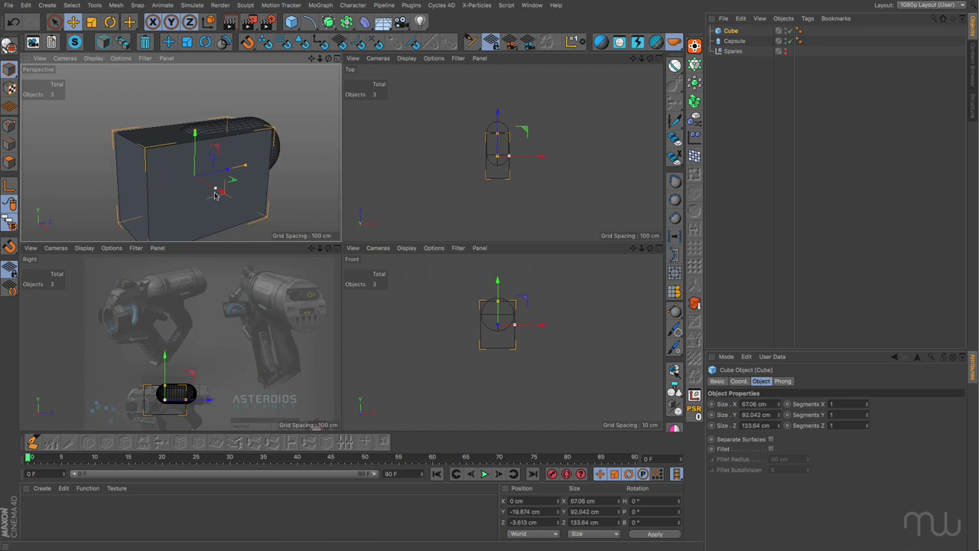
{"action": "middle_click", "coordinate": [251, 201]}
{"action": "left_click_drag", "start_coordinate": [309, 232], "coordinate": [407, 258], "text": "alt"}
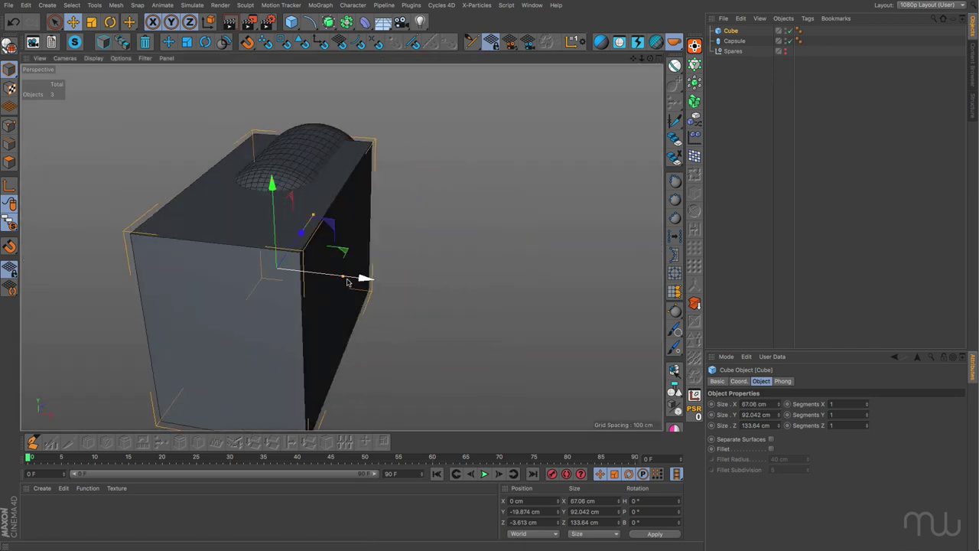
{"action": "left_click_drag", "start_coordinate": [346, 278], "coordinate": [284, 278]}
{"action": "left_click_drag", "start_coordinate": [344, 217], "coordinate": [236, 240], "text": "alt"}
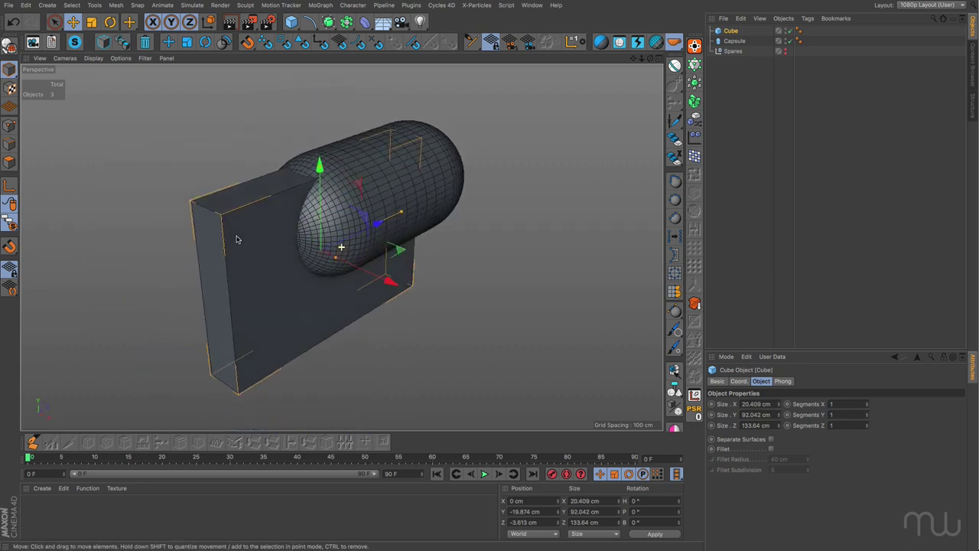
Examine the angled concept art of the tool where the chamfered top section meets the rounded tank end
{"action": "middle_click", "coordinate": [280, 239]}
{"action": "middle_click", "coordinate": [246, 313]}
{"action": "scroll", "coordinate": [271, 369], "scroll_direction": "up", "scroll_amount": 5}
{"action": "scroll", "coordinate": [304, 289], "scroll_direction": "up", "scroll_amount": 5}
{"action": "scroll", "coordinate": [311, 254], "scroll_direction": "down", "scroll_amount": 5}
{"action": "scroll", "coordinate": [342, 247], "scroll_direction": "up", "scroll_amount": 1}
{"action": "middle_click_drag", "start_coordinate": [309, 106], "coordinate": [316, 395], "text": "alt"}
{"action": "middle_click_drag", "start_coordinate": [253, 182], "coordinate": [278, 312], "text": "alt"}
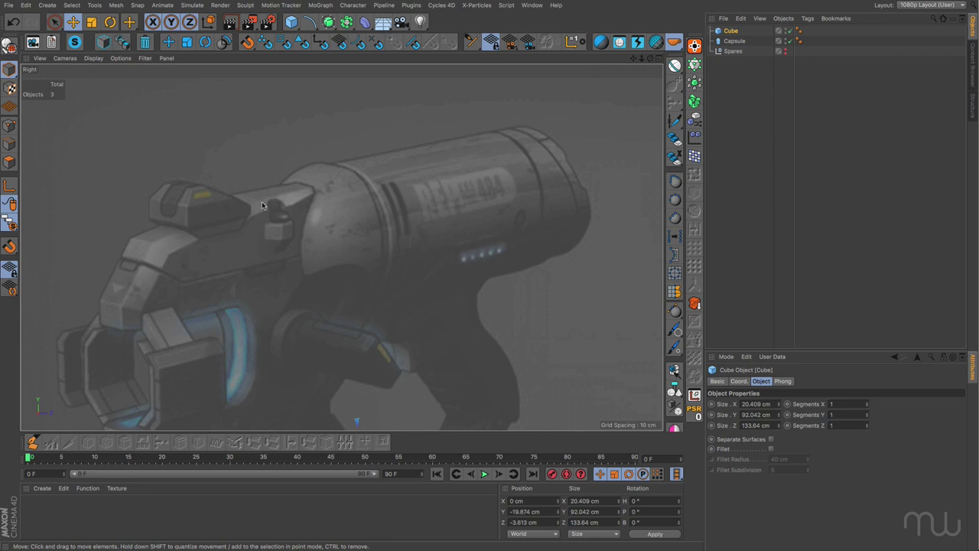
{"action": "middle_click", "coordinate": [319, 222]}
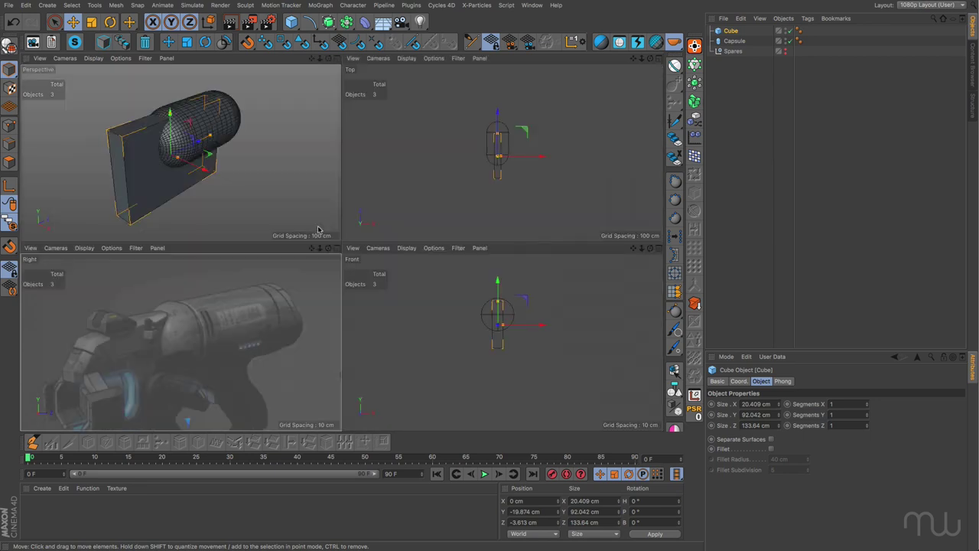
{"action": "middle_click", "coordinate": [290, 212]}
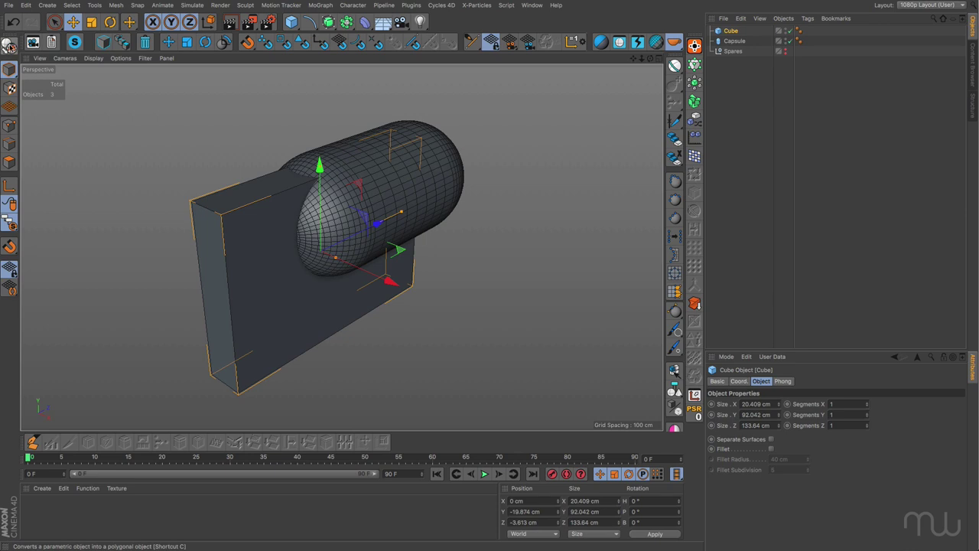
Make the cube editable and bevel its two long top edges in Chamfer mode with subdivision 0 and an offset of about 3.7 cm
{"action": "left_click", "coordinate": [10, 46]}
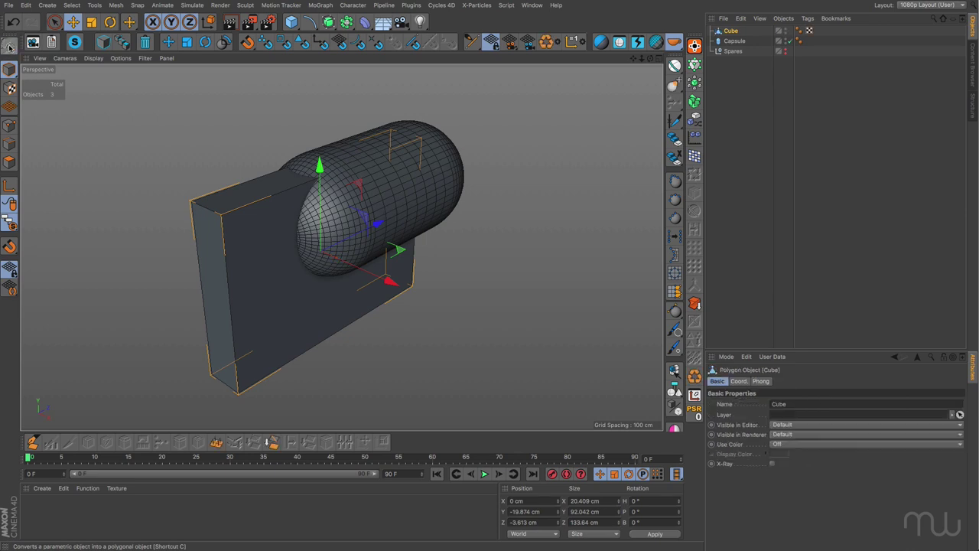
{"action": "left_click", "coordinate": [10, 144]}
{"action": "left_click", "coordinate": [262, 201]}
{"action": "left_click", "coordinate": [238, 193], "text": "shift"}
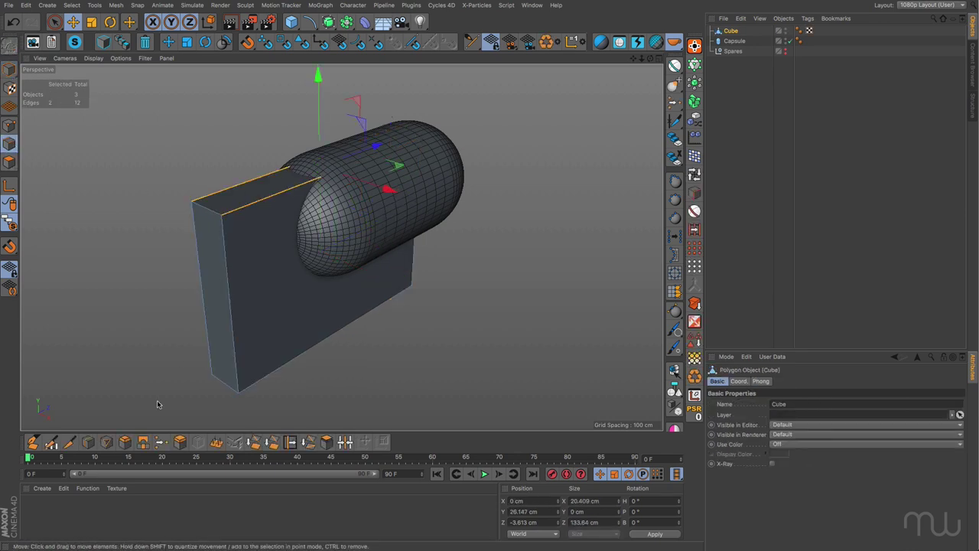
{"action": "left_click", "coordinate": [125, 442]}
{"action": "left_click_drag", "start_coordinate": [814, 434], "coordinate": [788, 436]}
{"action": "left_click_drag", "start_coordinate": [535, 306], "coordinate": [563, 306]}
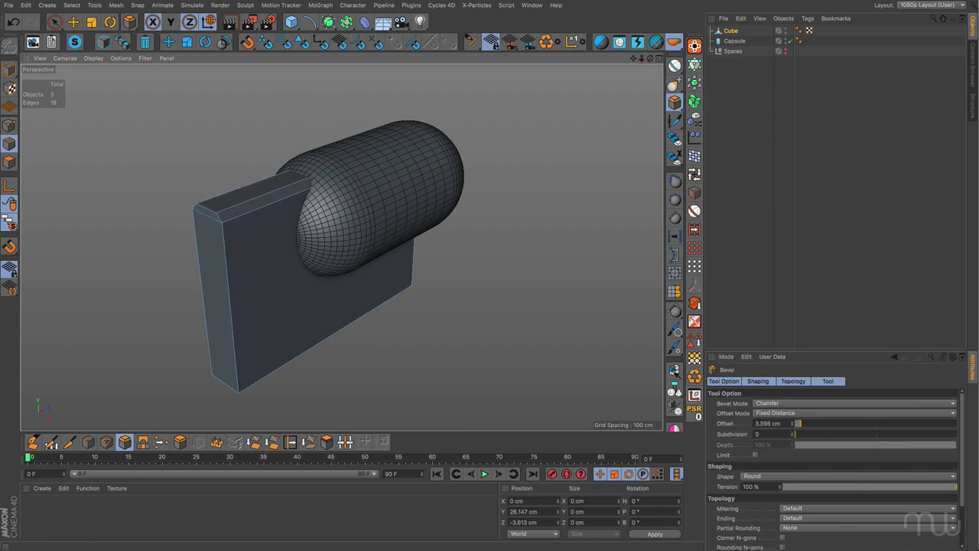
{"action": "scroll", "coordinate": [252, 193], "scroll_direction": "up", "scroll_amount": 5}
{"action": "left_click_drag", "start_coordinate": [307, 231], "coordinate": [297, 251], "text": "alt"}
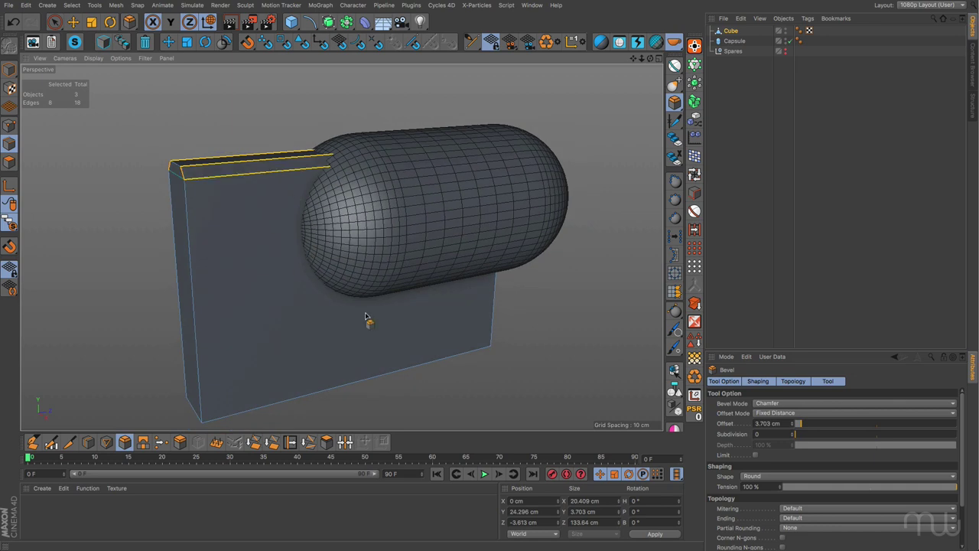
{"action": "left_click", "coordinate": [731, 119]}
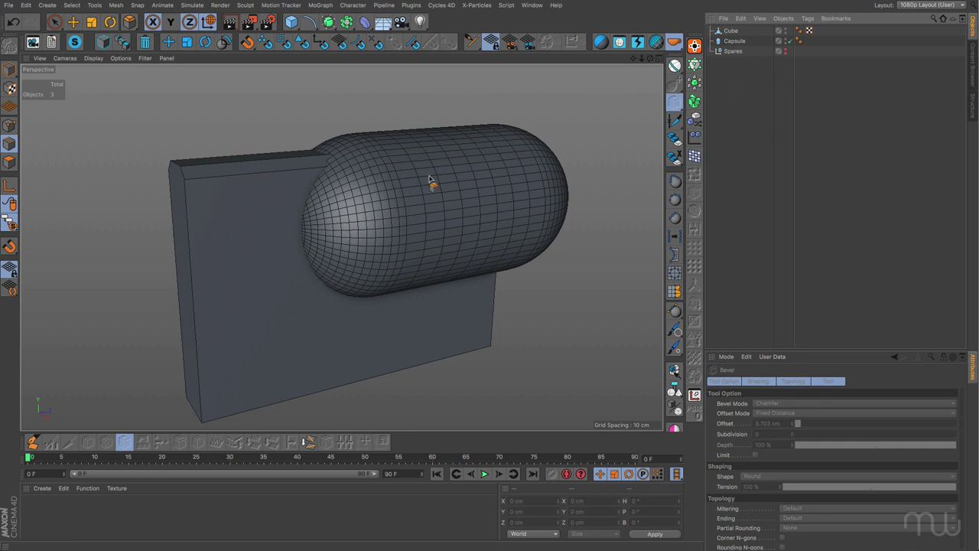
{"action": "mouse_move", "coordinate": [363, 205]}
{"action": "left_mouse_down", "text": "alt"}
{"action": "mouse_move", "coordinate": [465, 214]}
{"action": "mouse_move", "coordinate": [363, 213]}
{"action": "mouse_move", "coordinate": [343, 193]}
{"action": "mouse_move", "coordinate": [350, 205]}
{"action": "left_mouse_up", "text": "alt"}
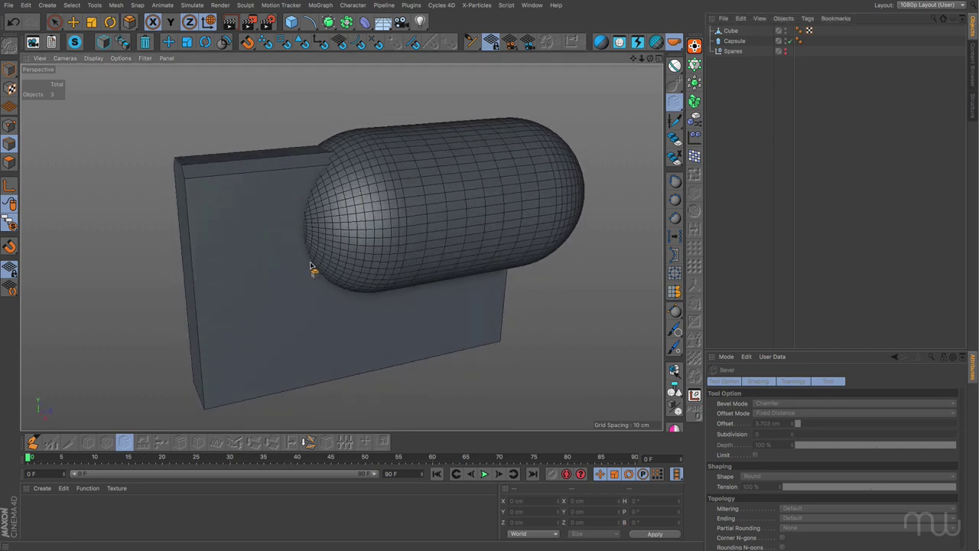
Copy the cube and the capsule into the Spares null as backups and collapse the null
{"action": "left_click", "coordinate": [731, 31]}
{"action": "left_click", "coordinate": [734, 40], "text": "shift"}
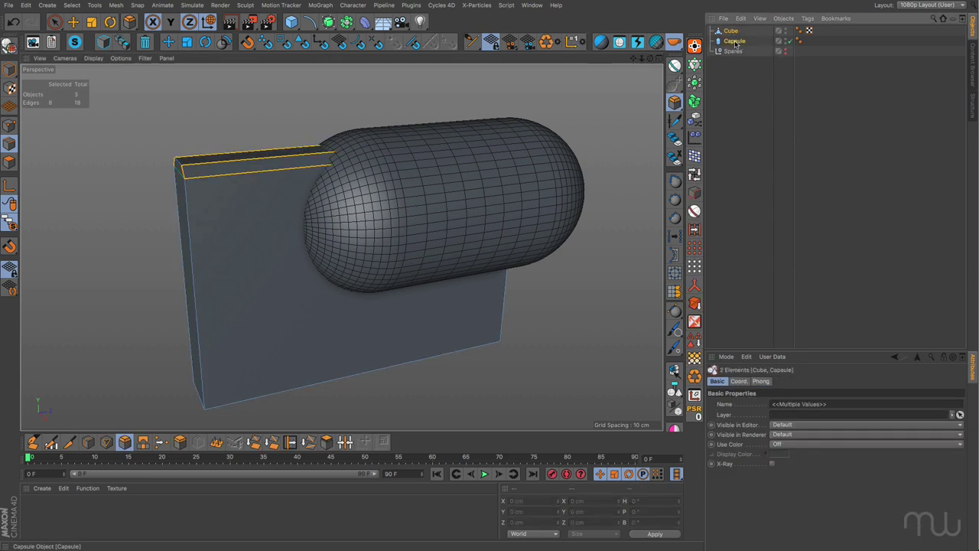
{"action": "left_click_drag", "start_coordinate": [735, 44], "coordinate": [734, 55]}
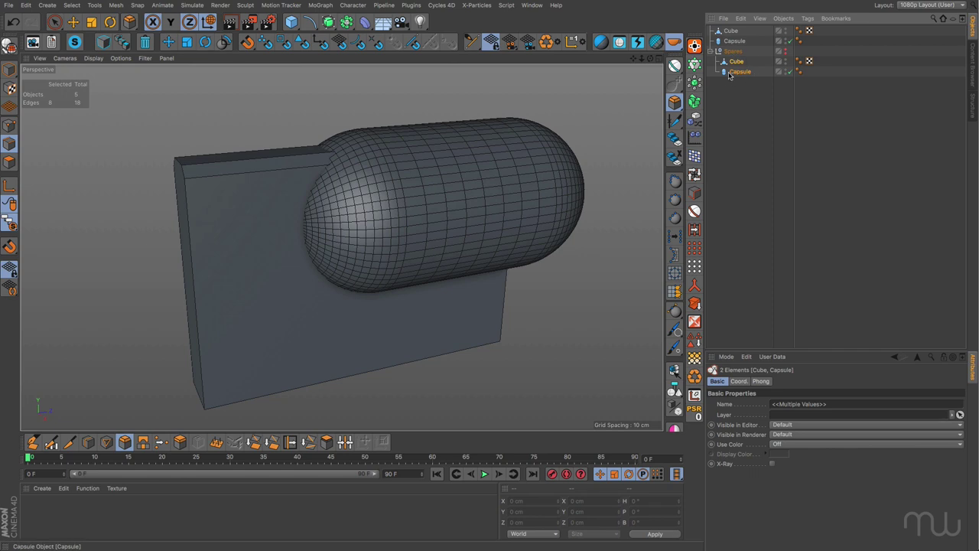
{"action": "left_click", "coordinate": [712, 51]}
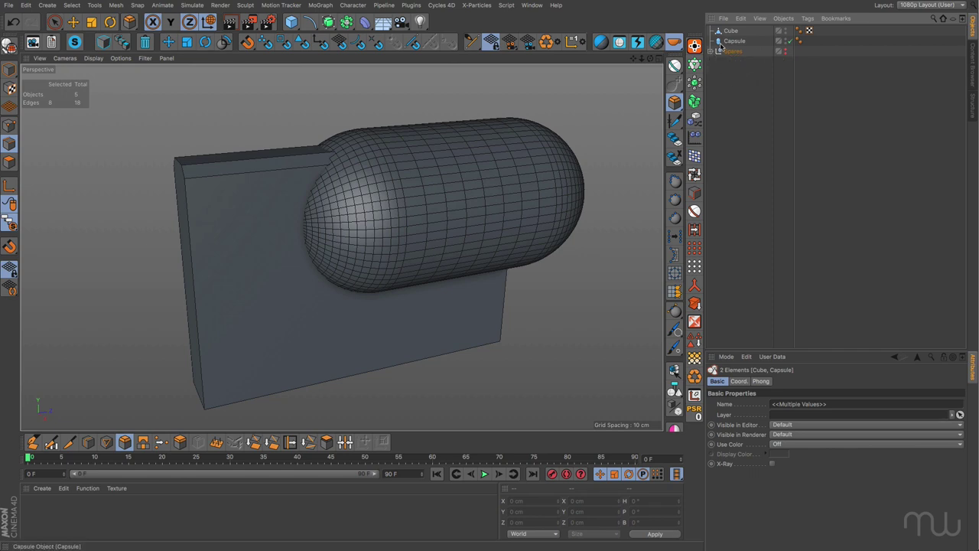
Make the capsule editable and combine it with the cube in a new Boole, with the cube as the first operand
{"action": "left_click", "coordinate": [735, 43]}
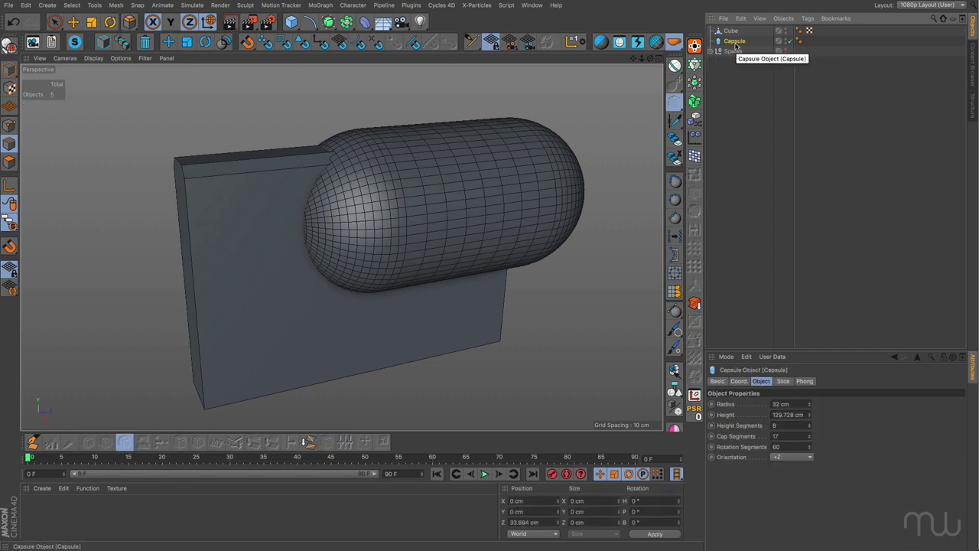
{"action": "key", "text": "c"}
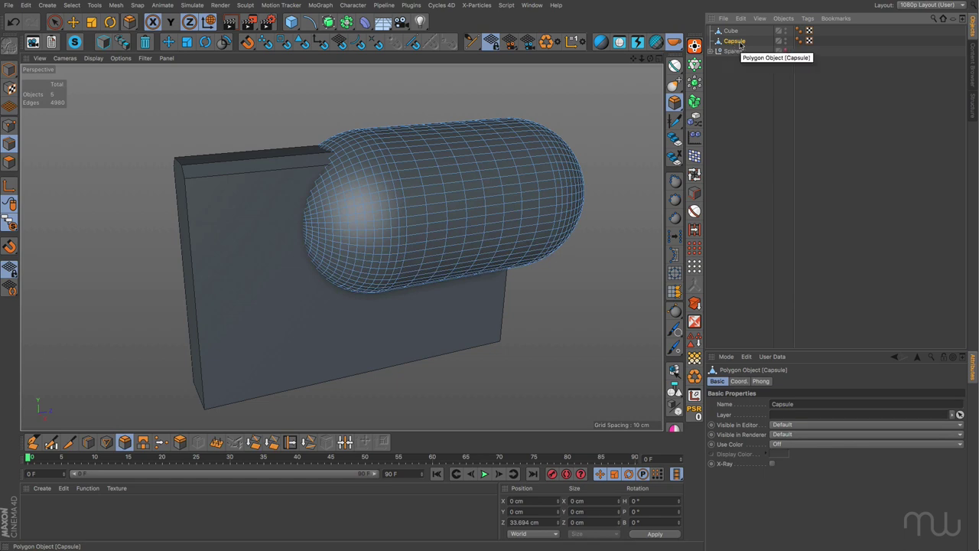
{"action": "left_click_drag", "start_coordinate": [347, 25], "coordinate": [544, 40], "text": "alt"}
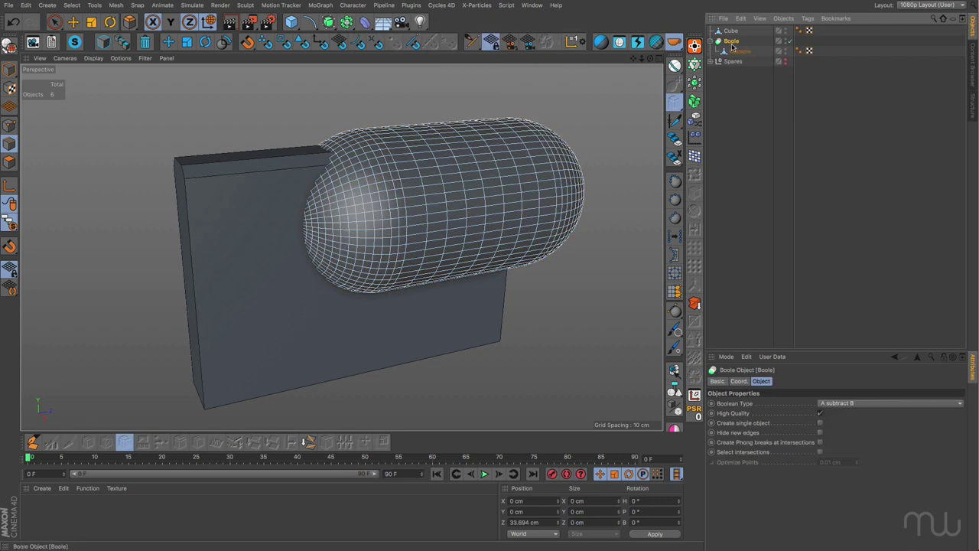
{"action": "left_click_drag", "start_coordinate": [730, 30], "coordinate": [735, 51]}
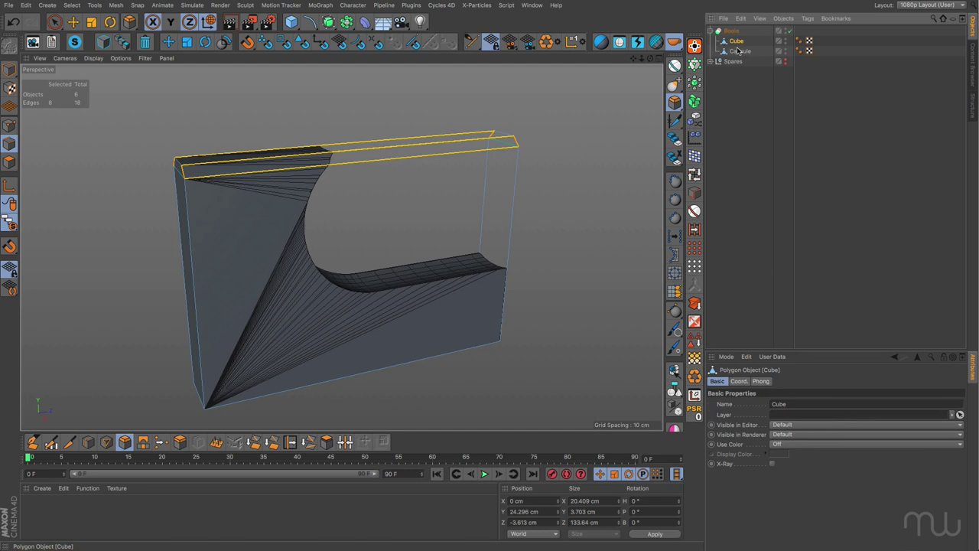
Set the Boole's Boolean type to A union B
{"action": "left_click", "coordinate": [733, 31]}
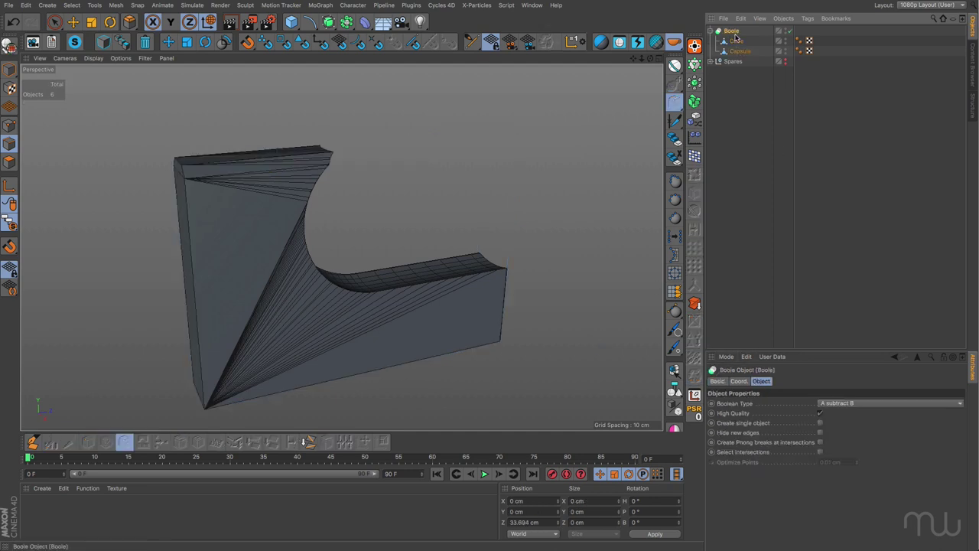
{"action": "left_click", "coordinate": [832, 408]}
{"action": "left_click", "coordinate": [837, 413]}
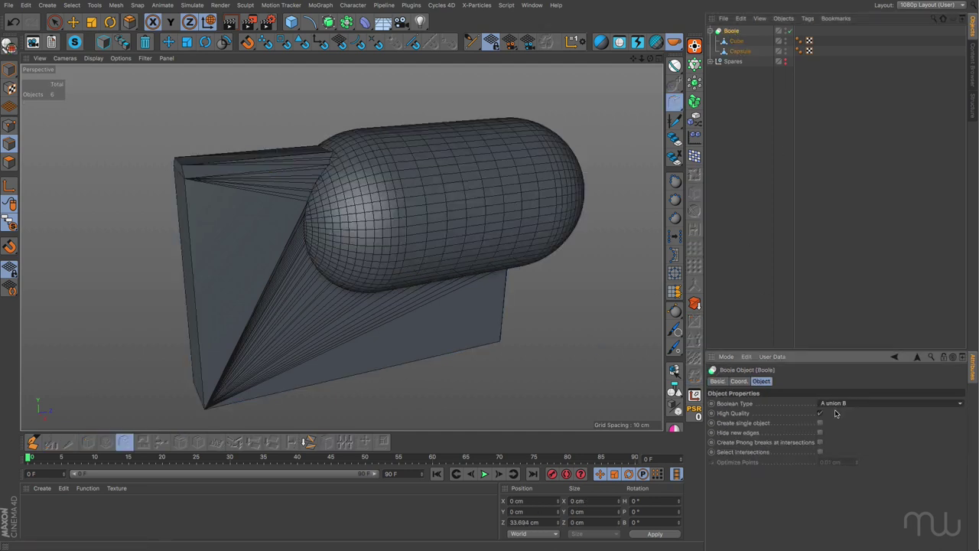
Enable Hide new edges and Create single object on the Boole to clean up the joined mesh
{"action": "right_click_drag", "start_coordinate": [267, 301], "coordinate": [297, 265], "text": "alt"}
{"action": "left_click_drag", "start_coordinate": [319, 228], "coordinate": [319, 170], "text": "alt"}
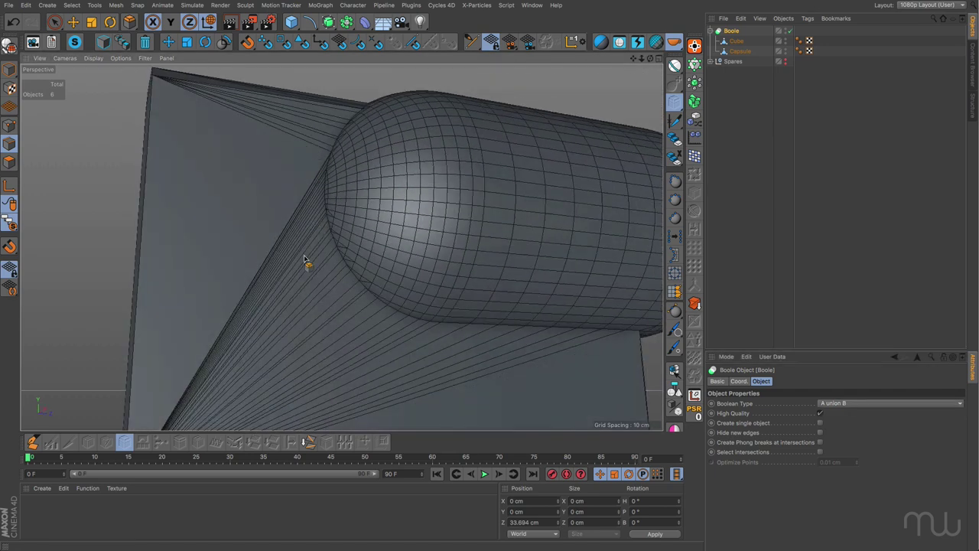
{"action": "left_click_drag", "start_coordinate": [350, 308], "coordinate": [412, 102], "text": "alt"}
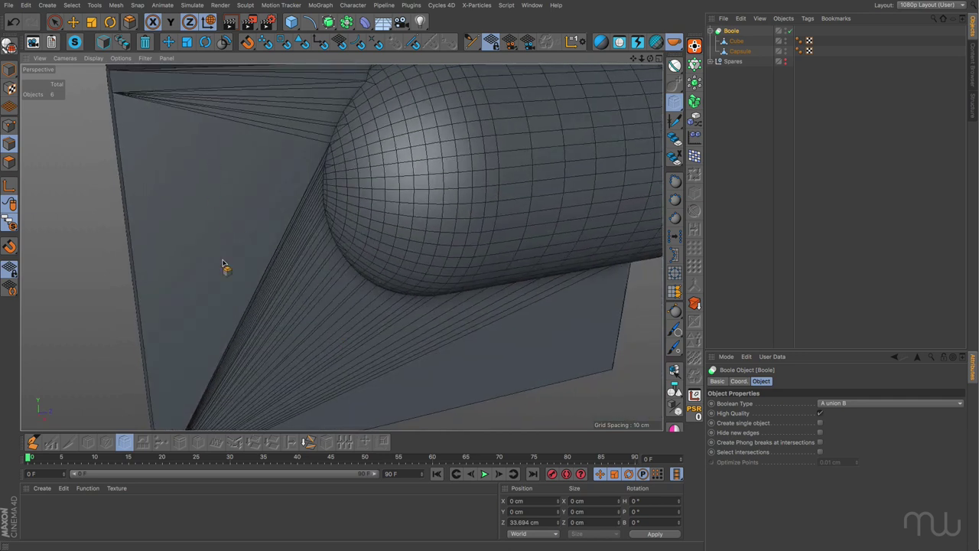
{"action": "left_click_drag", "start_coordinate": [237, 286], "coordinate": [277, 287], "text": "alt"}
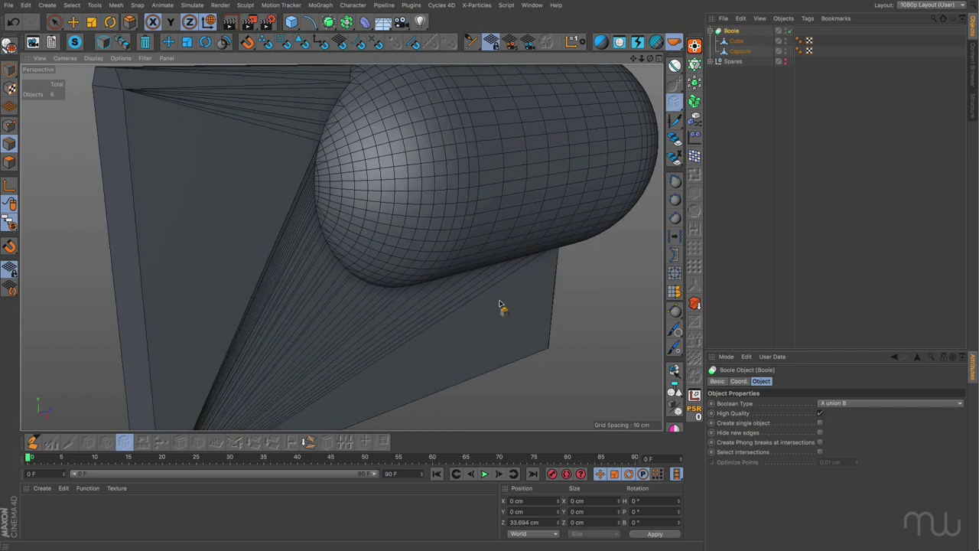
{"action": "left_click_drag", "start_coordinate": [342, 171], "coordinate": [349, 237], "text": "alt"}
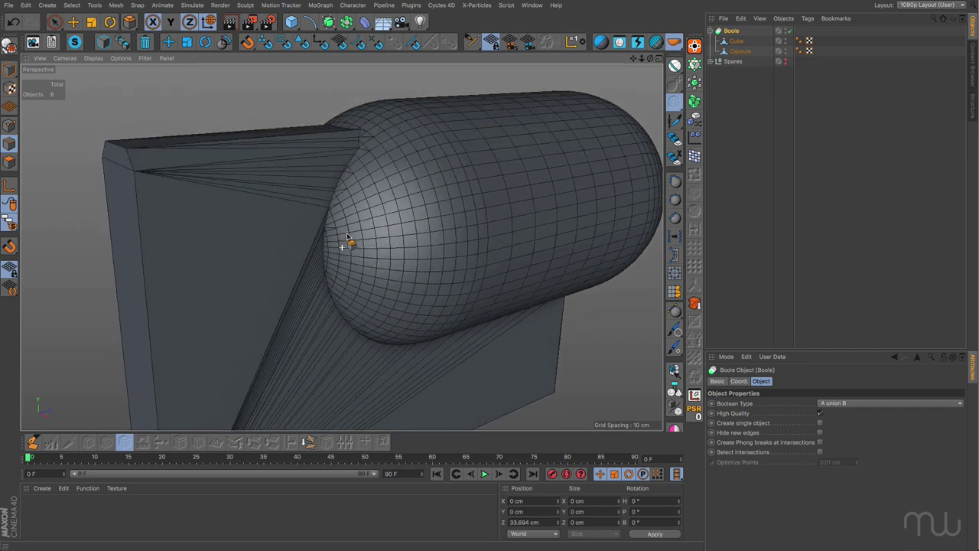
{"action": "left_click_drag", "start_coordinate": [351, 185], "coordinate": [318, 189], "text": "alt"}
{"action": "left_click_drag", "start_coordinate": [359, 389], "coordinate": [366, 289], "text": "alt"}
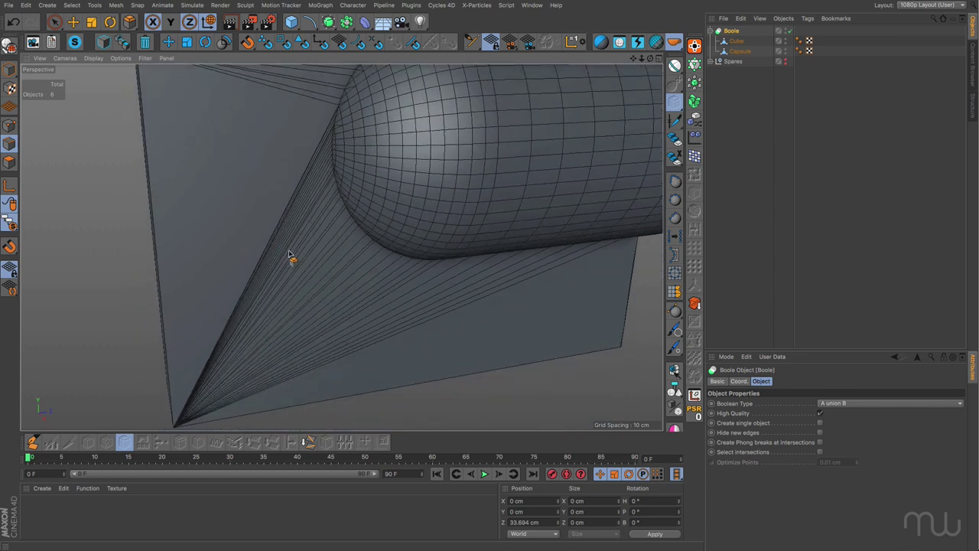
{"action": "left_click", "coordinate": [820, 432]}
{"action": "left_click_drag", "start_coordinate": [257, 217], "coordinate": [283, 219], "text": "alt"}
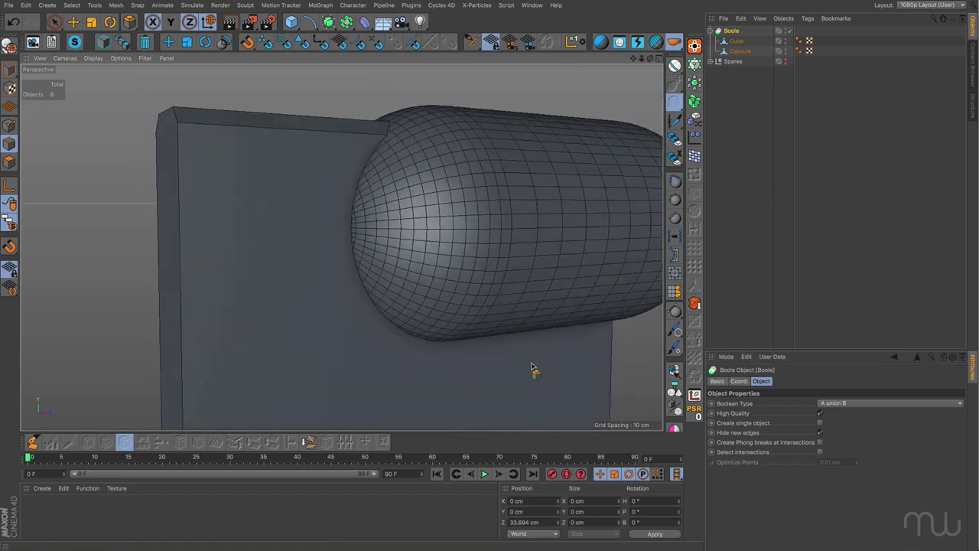
{"action": "left_click_drag", "start_coordinate": [436, 310], "coordinate": [406, 163], "text": "alt"}
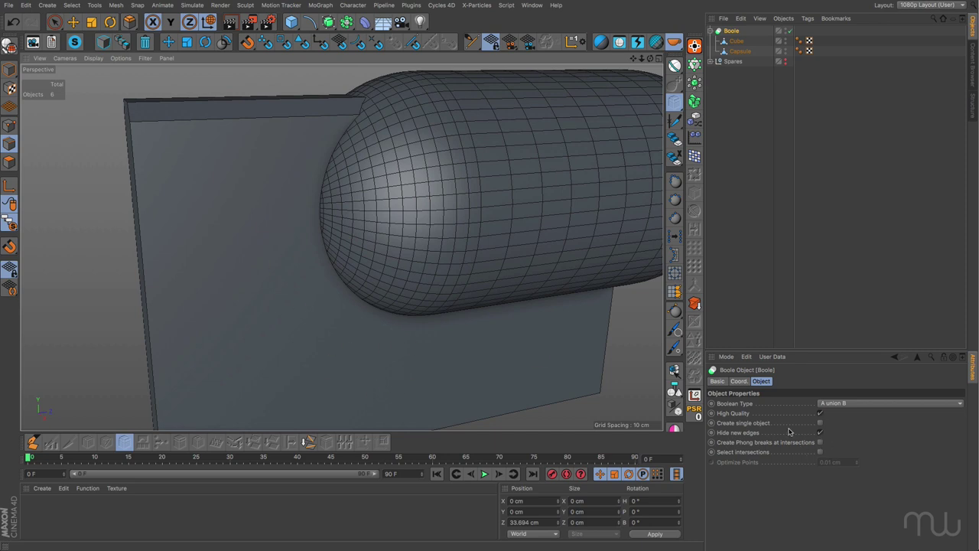
{"action": "left_click", "coordinate": [821, 423]}
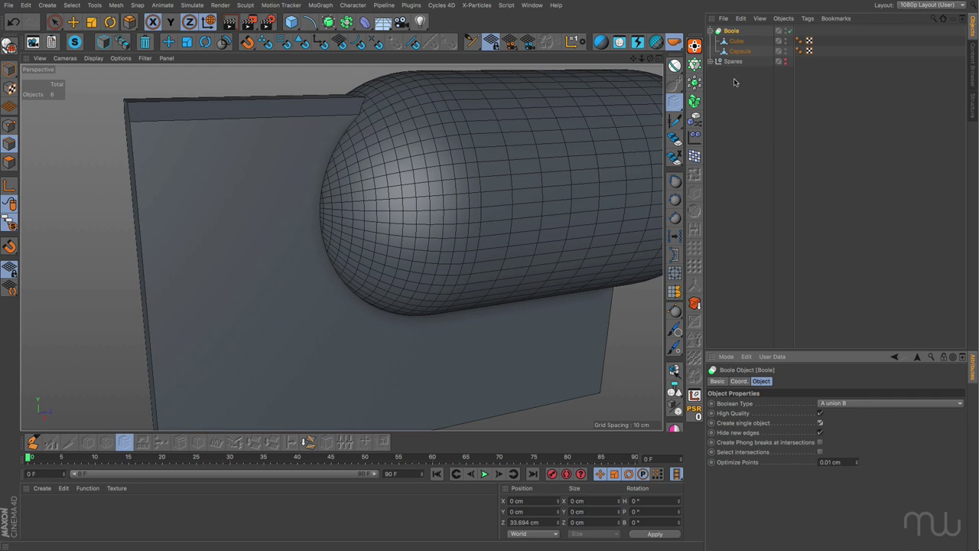
Make the Boole editable, take the Cube+Capsule mesh out of its null and delete the empty null
{"action": "left_click", "coordinate": [710, 32]}
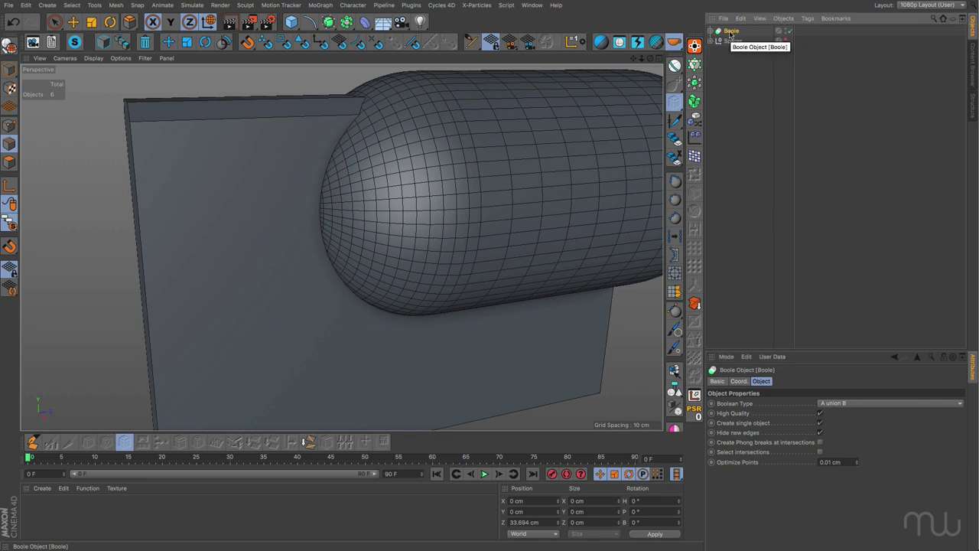
{"action": "key", "text": "c"}
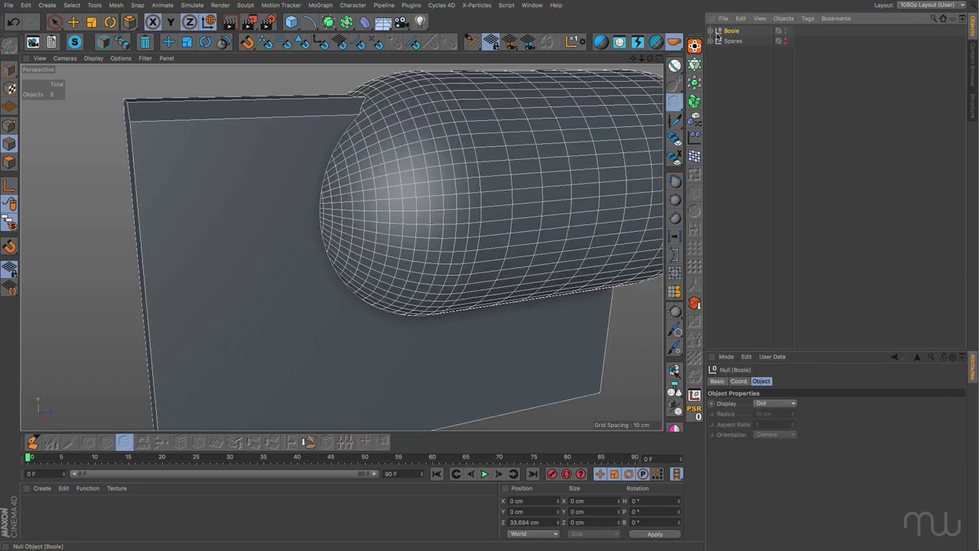
{"action": "left_click", "coordinate": [711, 31]}
{"action": "left_click_drag", "start_coordinate": [735, 43], "coordinate": [745, 80]}
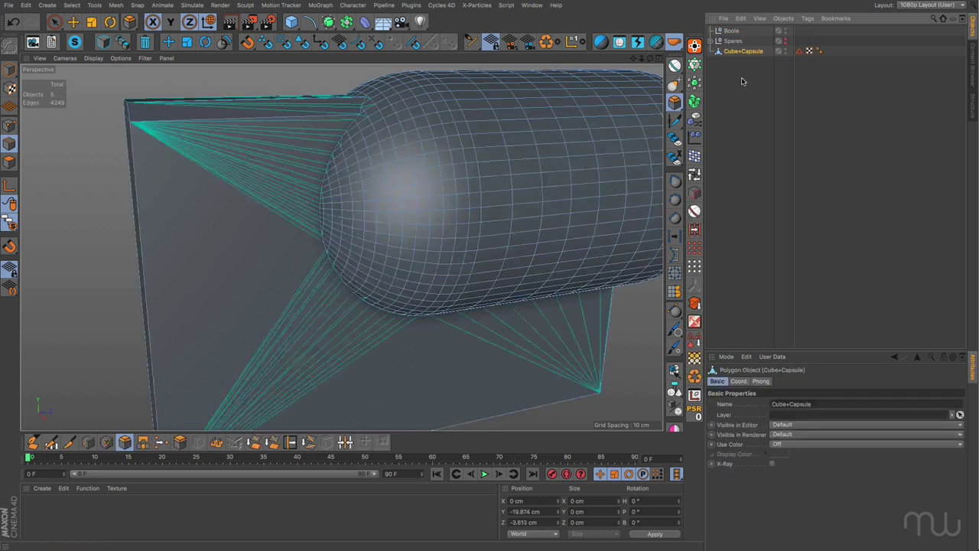
{"action": "left_click", "coordinate": [731, 31]}
{"action": "key", "text": "Delete"}
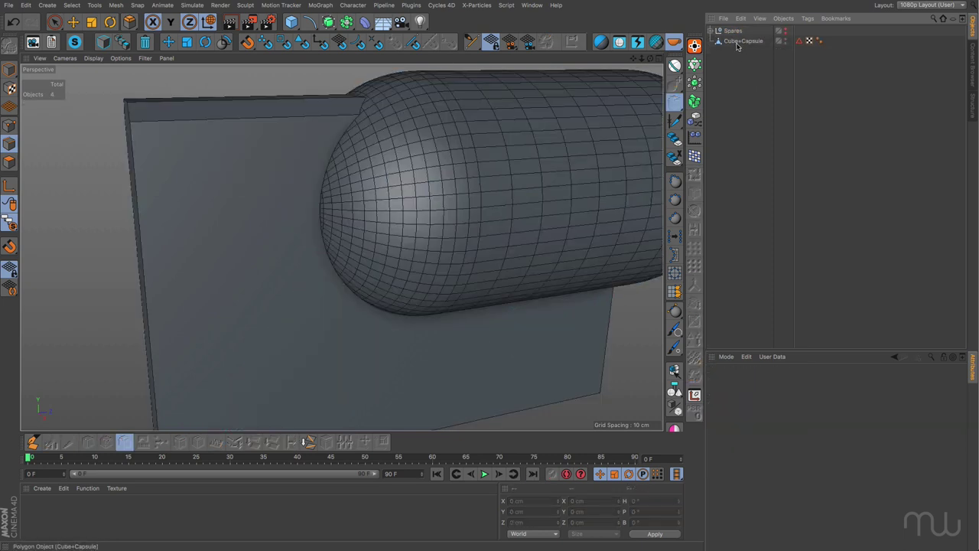
Delete the edge selection tag from the Cube+Capsule mesh
{"action": "left_click", "coordinate": [738, 42]}
{"action": "left_click", "coordinate": [800, 41]}
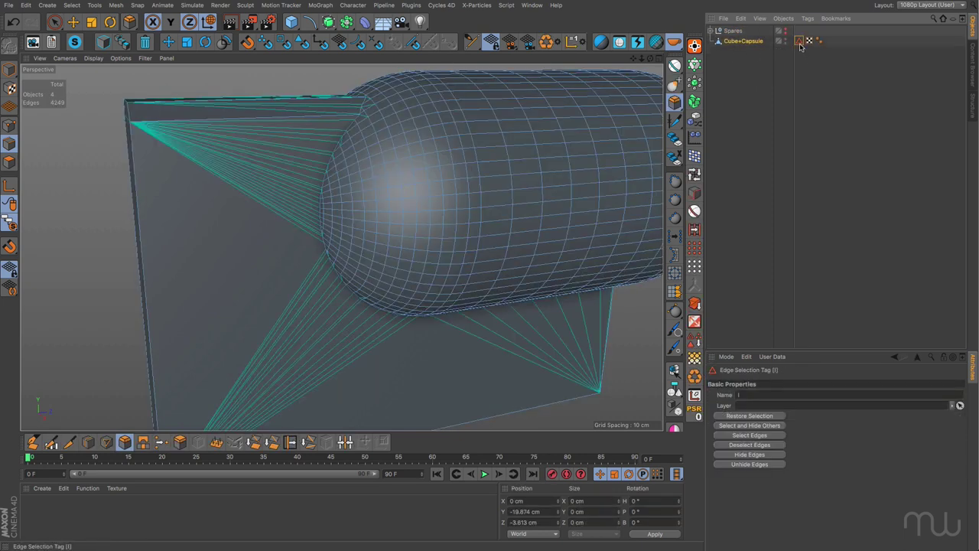
{"action": "key", "text": "Delete"}
Examine in the side view how the capsule's lower front curve lines up with the circular detail in the reference art
{"action": "left_click_drag", "start_coordinate": [466, 225], "coordinate": [436, 229], "text": "alt"}
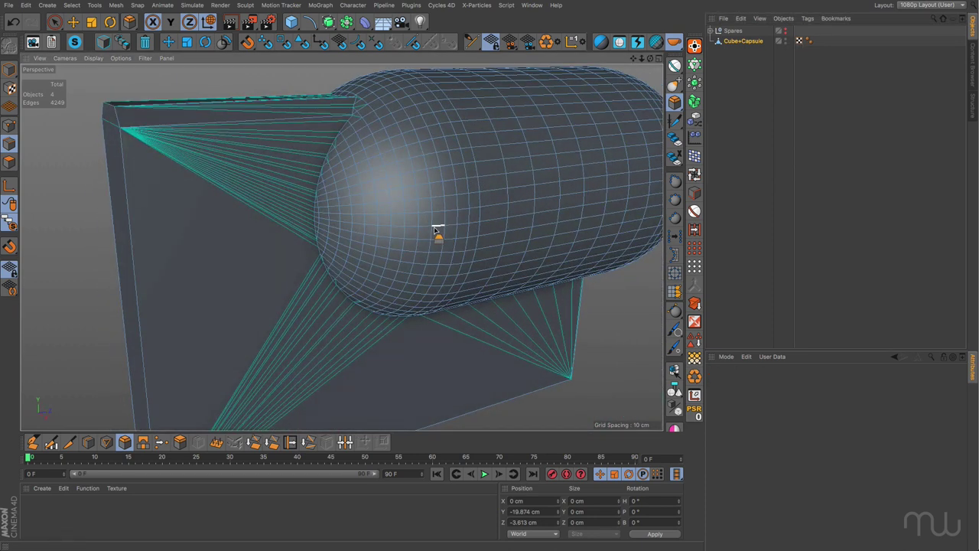
{"action": "key", "text": "F3"}
{"action": "middle_click_drag", "start_coordinate": [435, 228], "coordinate": [319, 89], "text": "alt"}
{"action": "middle_click_drag", "start_coordinate": [320, 344], "coordinate": [297, 72], "text": "alt"}
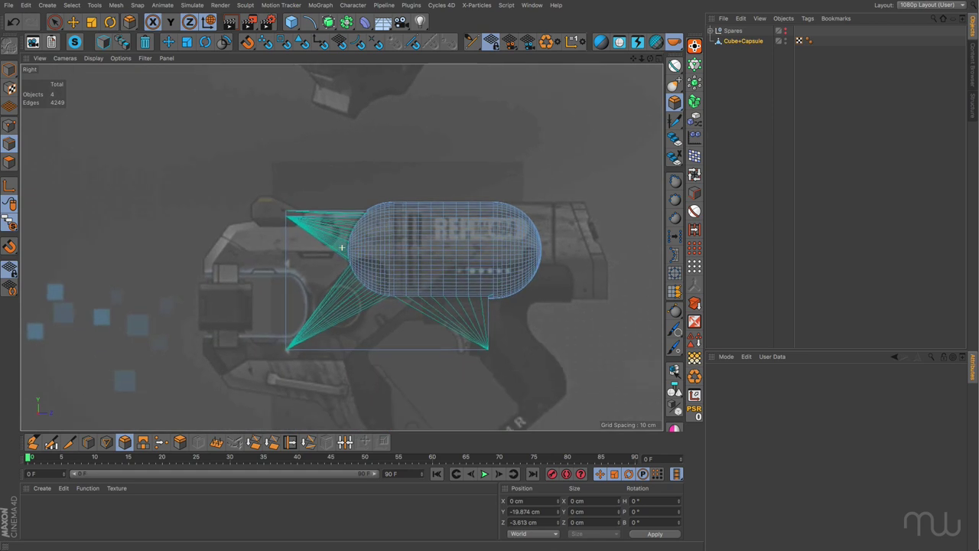
{"action": "scroll", "coordinate": [344, 321], "scroll_direction": "up", "scroll_amount": 6}
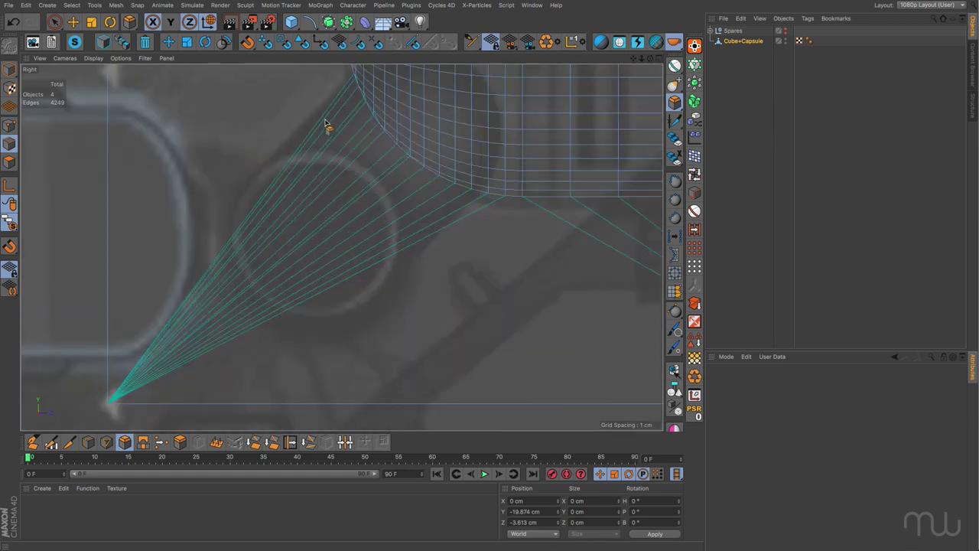
{"action": "middle_click_drag", "start_coordinate": [342, 192], "coordinate": [351, 277], "text": "alt"}
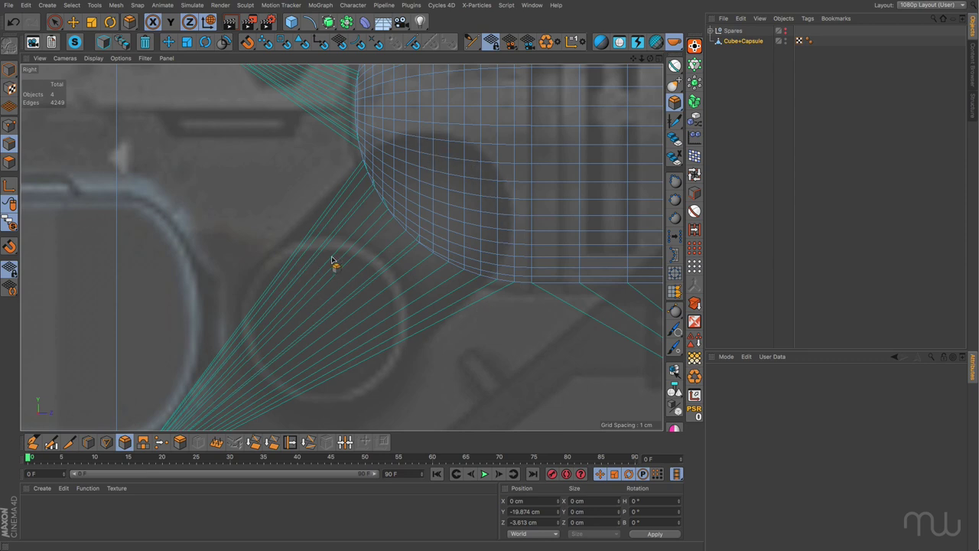
{"action": "scroll", "coordinate": [426, 229], "scroll_direction": "up", "scroll_amount": 2}
{"action": "scroll", "coordinate": [421, 206], "scroll_direction": "up", "scroll_amount": 2}
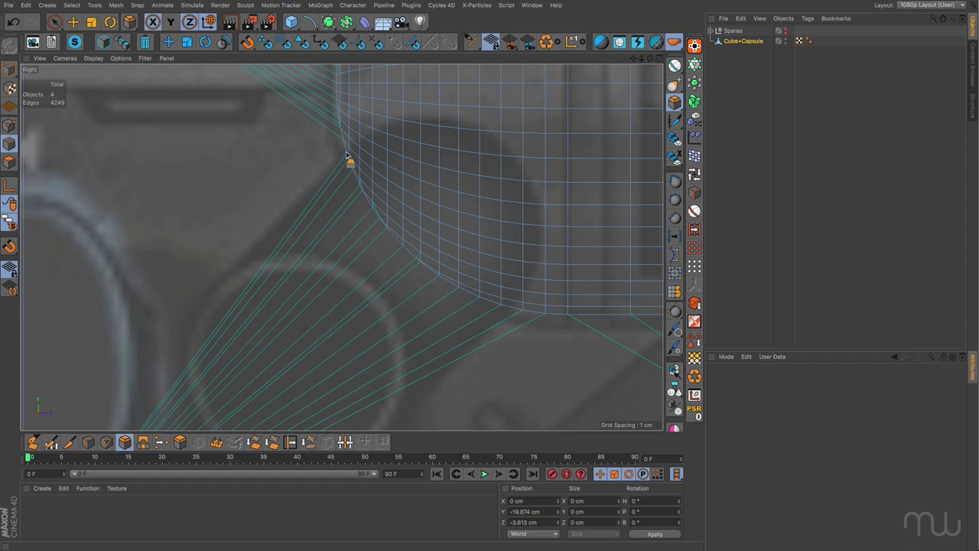
Add a cylinder and set its orientation to +X
{"action": "left_click", "coordinate": [291, 21]}
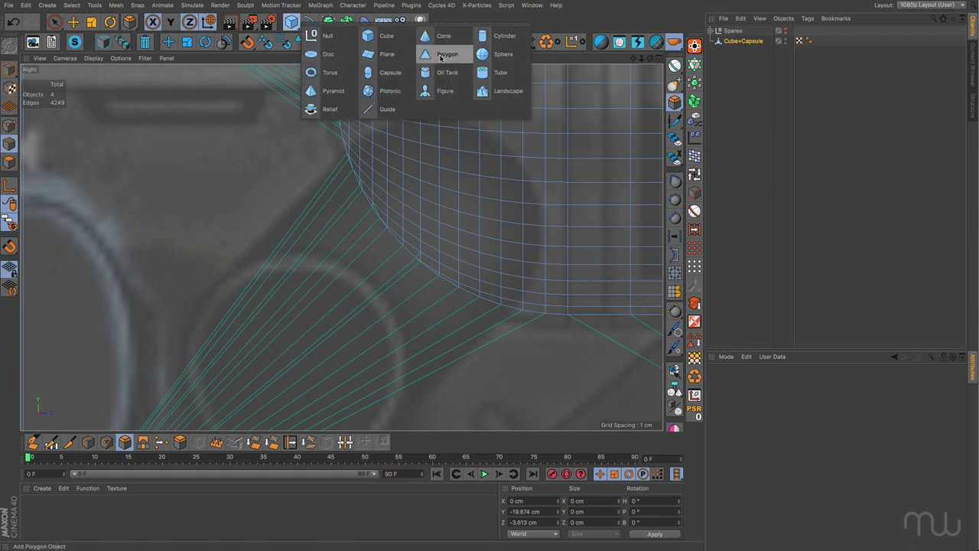
{"action": "left_click", "coordinate": [481, 48]}
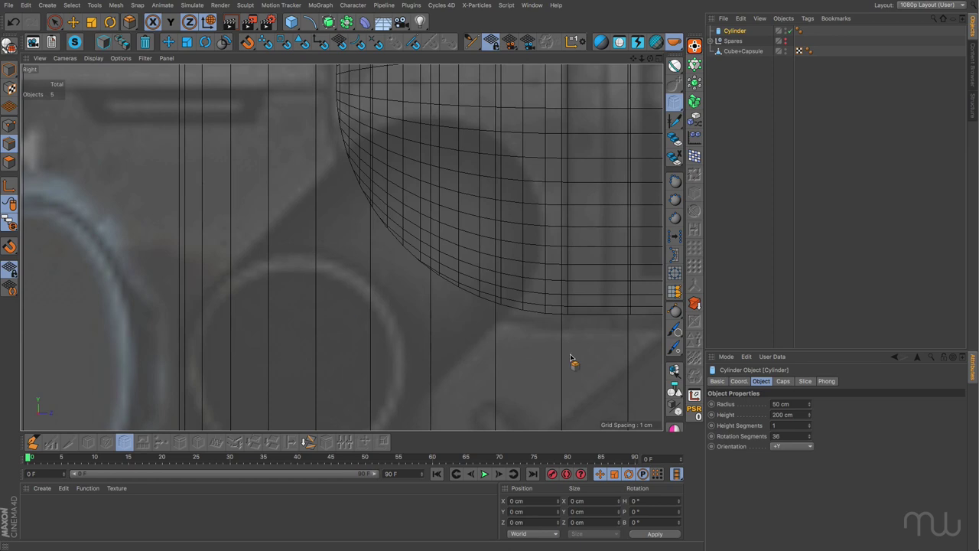
{"action": "left_click", "coordinate": [805, 448]}
{"action": "left_click", "coordinate": [791, 453]}
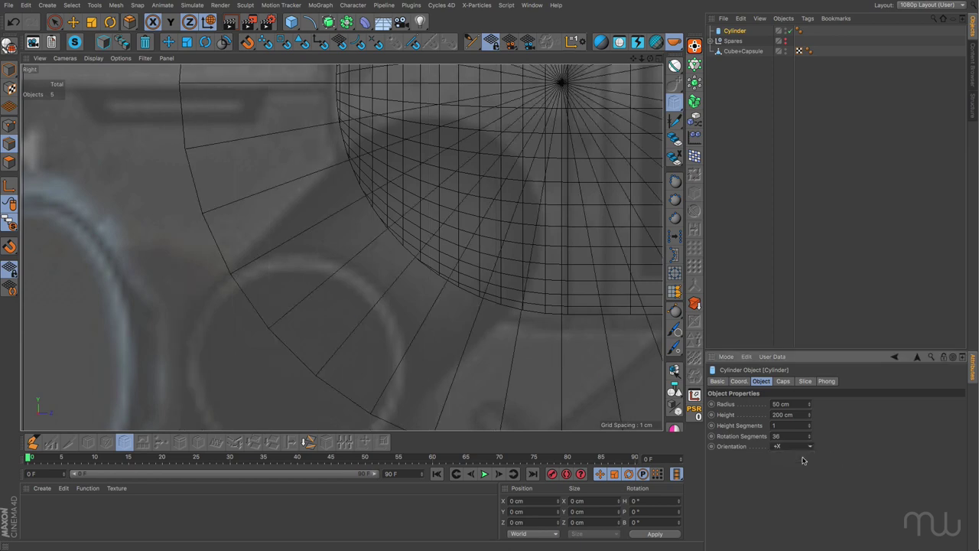
Move the cylinder onto the capsule's lower front curve in the side view and shrink its radius to about 14.7 cm
{"action": "scroll", "coordinate": [606, 293], "scroll_direction": "down", "scroll_amount": 8}
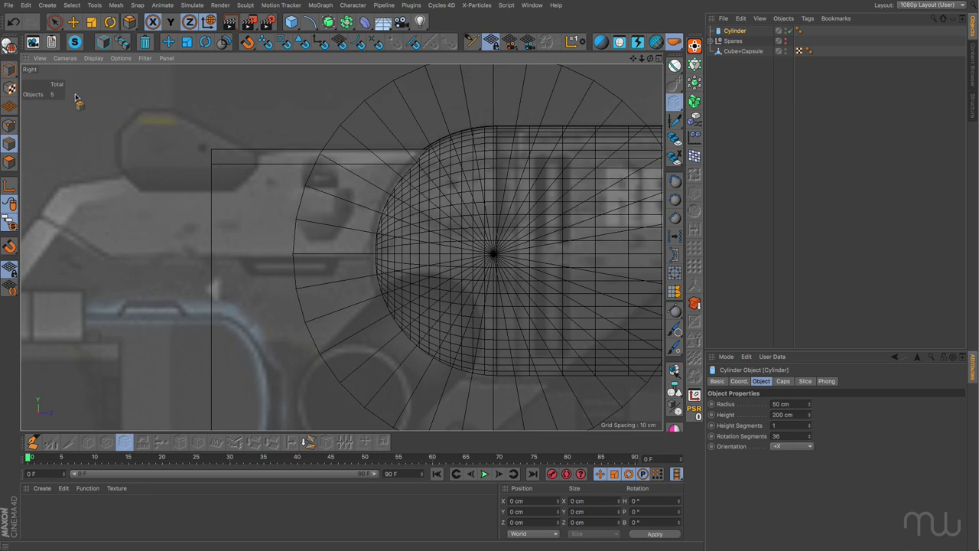
{"action": "left_click", "coordinate": [10, 70]}
{"action": "scroll", "coordinate": [475, 191], "scroll_direction": "down", "scroll_amount": 4}
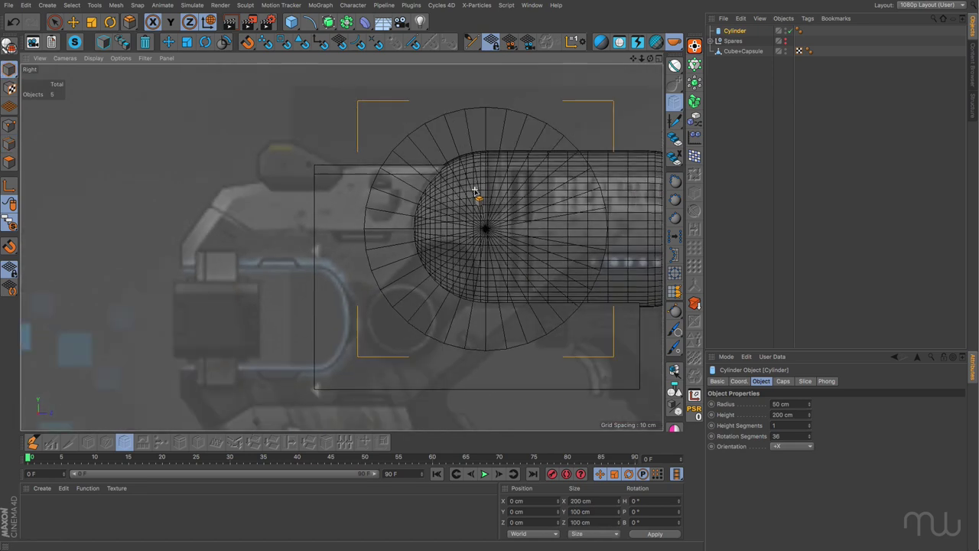
{"action": "scroll", "coordinate": [474, 192], "scroll_direction": "up", "scroll_amount": 2}
{"action": "key", "text": "e"}
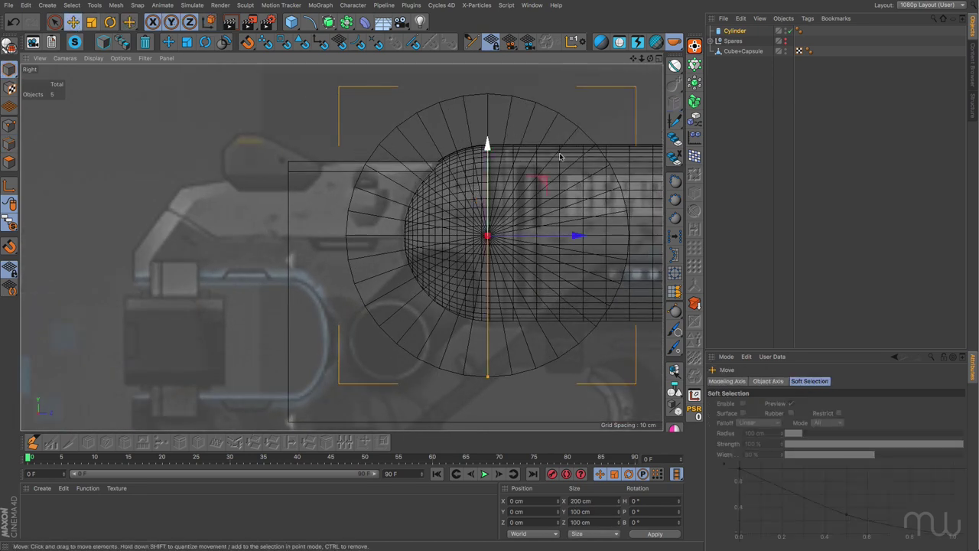
{"action": "left_click_drag", "start_coordinate": [548, 182], "coordinate": [471, 296]}
{"action": "scroll", "coordinate": [457, 317], "scroll_direction": "down", "scroll_amount": 1}
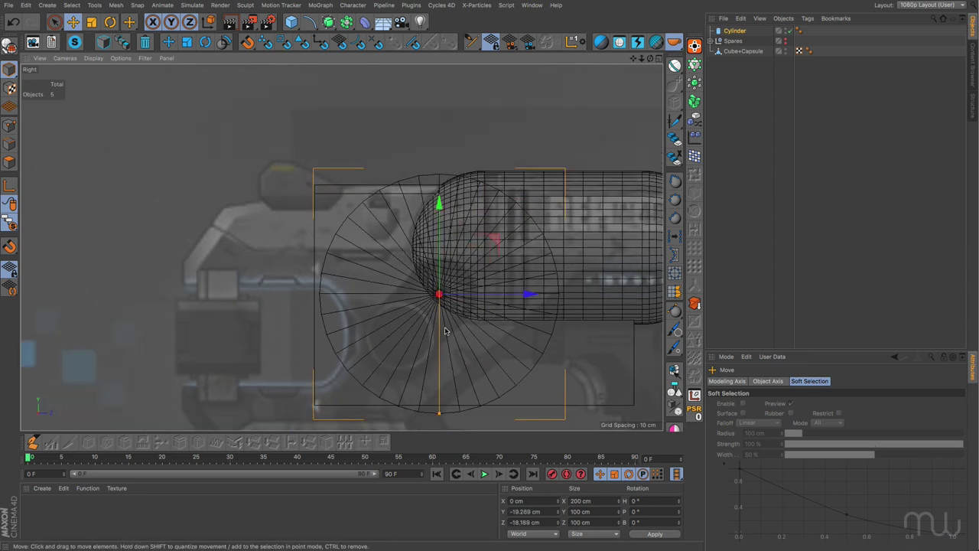
{"action": "left_click_drag", "start_coordinate": [437, 415], "coordinate": [440, 330]}
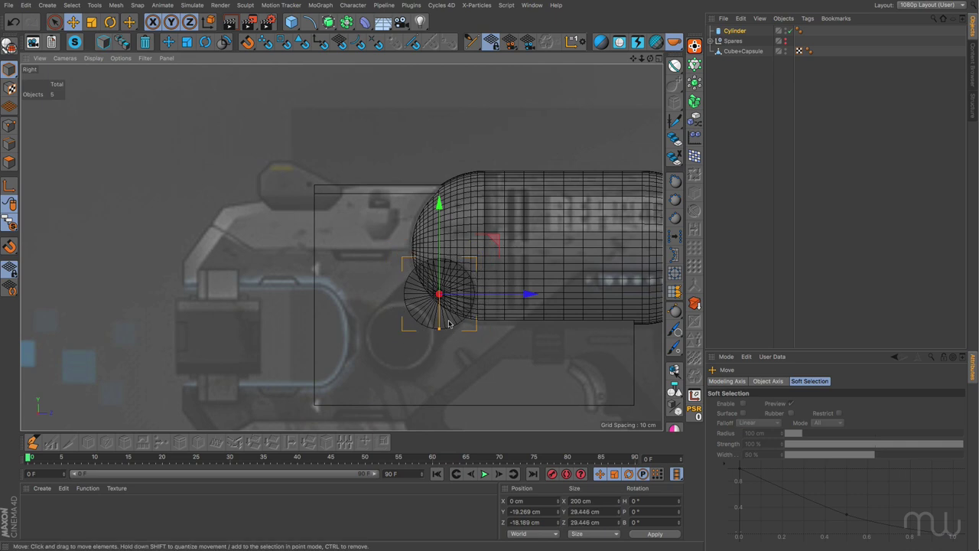
Fine-tune the cylinder's position to about Y -19.5 cm and Z -17.4 cm to match the dark circle in the reference
{"action": "scroll", "coordinate": [449, 315], "scroll_direction": "up", "scroll_amount": 2}
{"action": "scroll", "coordinate": [448, 310], "scroll_direction": "up", "scroll_amount": 2}
{"action": "left_click_drag", "start_coordinate": [468, 184], "coordinate": [480, 196]}
{"action": "scroll", "coordinate": [450, 259], "scroll_direction": "up", "scroll_amount": 1}
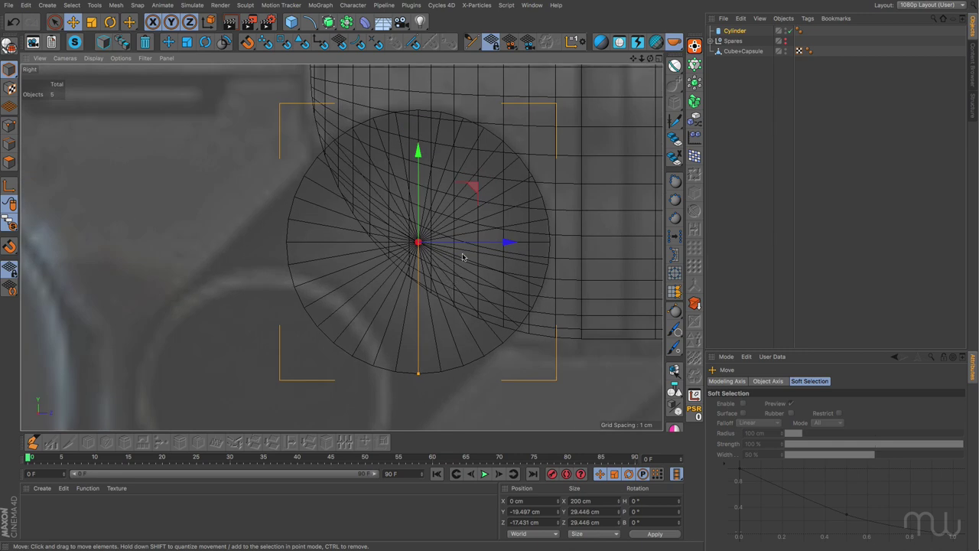
Examine where the cylinder's rim crosses the capsule's outline and how their edge points line up
{"action": "middle_click_drag", "start_coordinate": [475, 154], "coordinate": [395, 200], "text": "alt"}
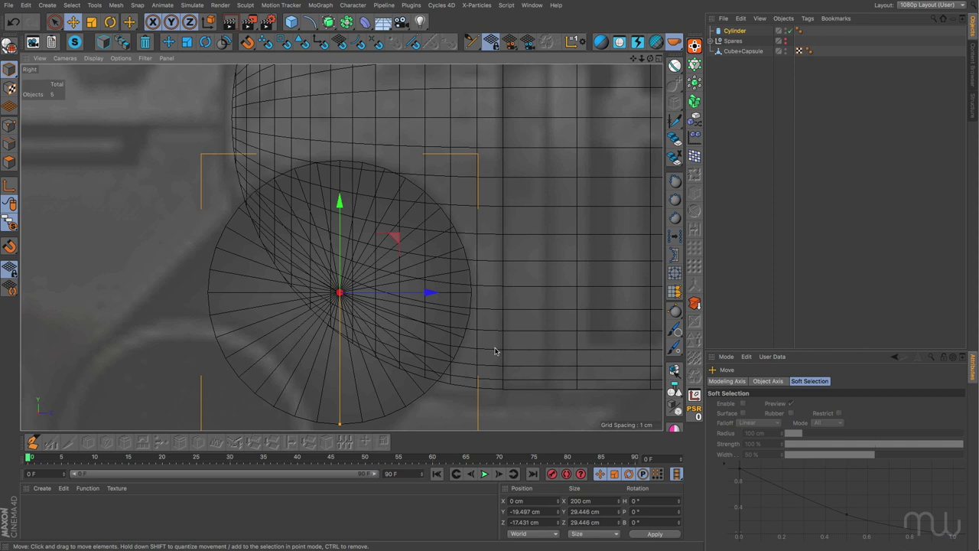
{"action": "scroll", "coordinate": [372, 299], "scroll_direction": "up", "scroll_amount": 3}
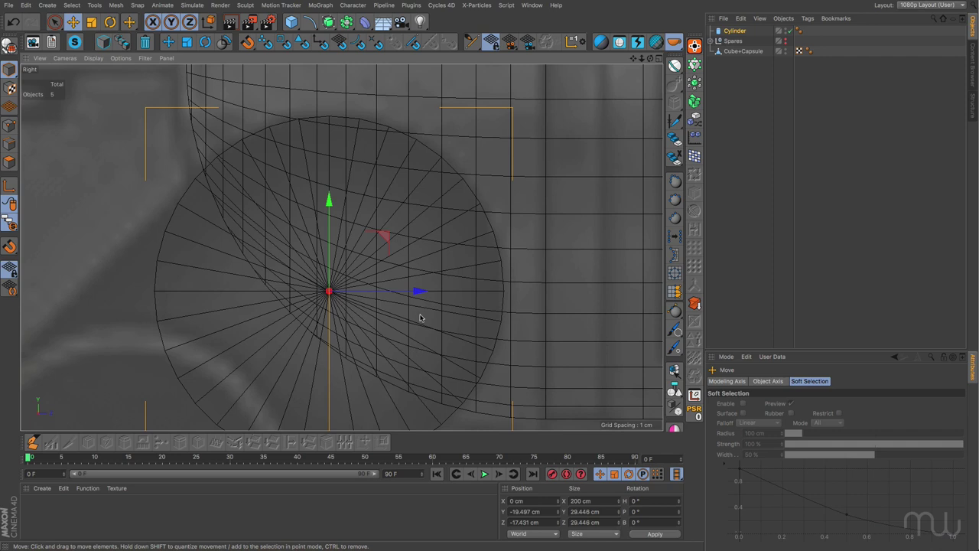
{"action": "scroll", "coordinate": [421, 316], "scroll_direction": "down", "scroll_amount": 1}
{"action": "mouse_move", "coordinate": [424, 316]}
{"action": "middle_mouse_down", "text": "alt"}
{"action": "mouse_move", "coordinate": [413, 284]}
{"action": "mouse_move", "coordinate": [429, 300]}
{"action": "middle_mouse_up", "text": "alt"}
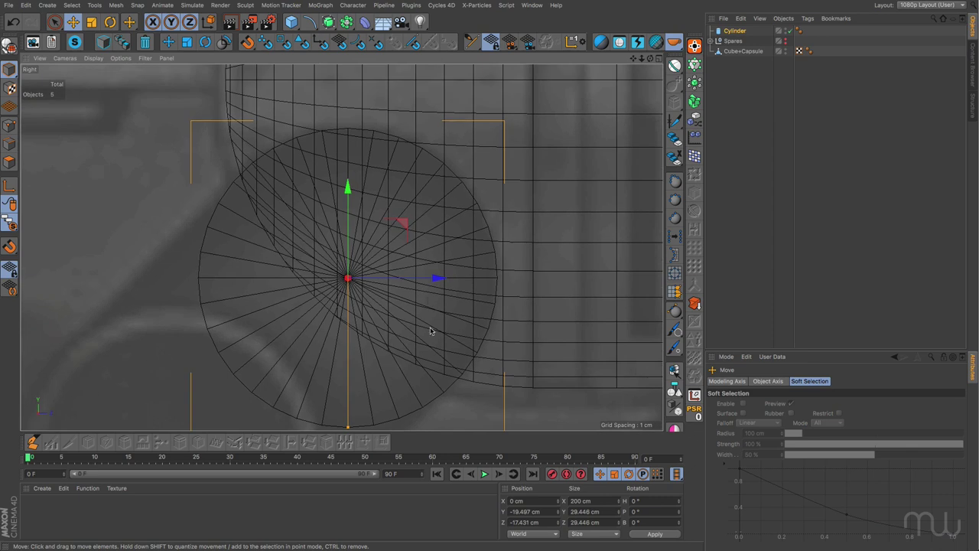
{"action": "scroll", "coordinate": [430, 330], "scroll_direction": "up", "scroll_amount": 5}
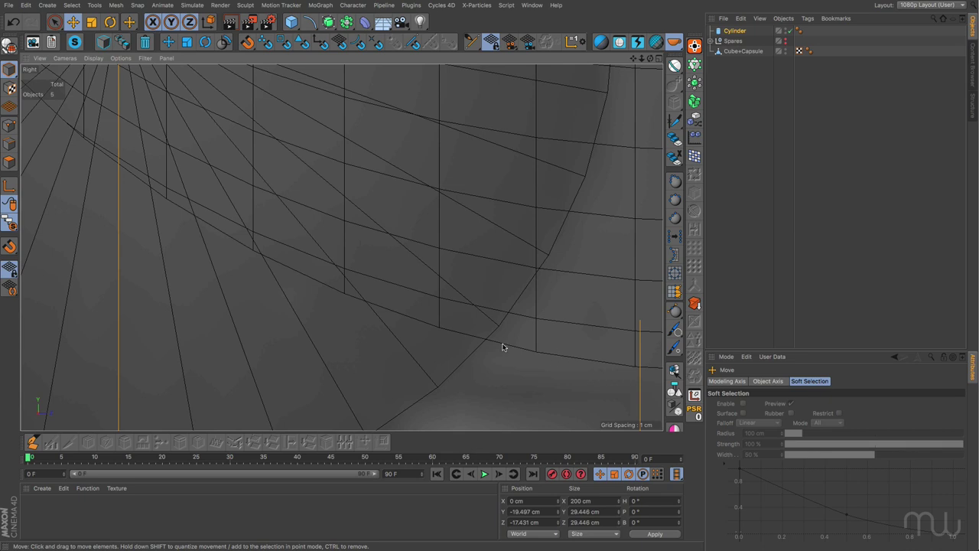
{"action": "scroll", "coordinate": [420, 328], "scroll_direction": "down", "scroll_amount": 10}
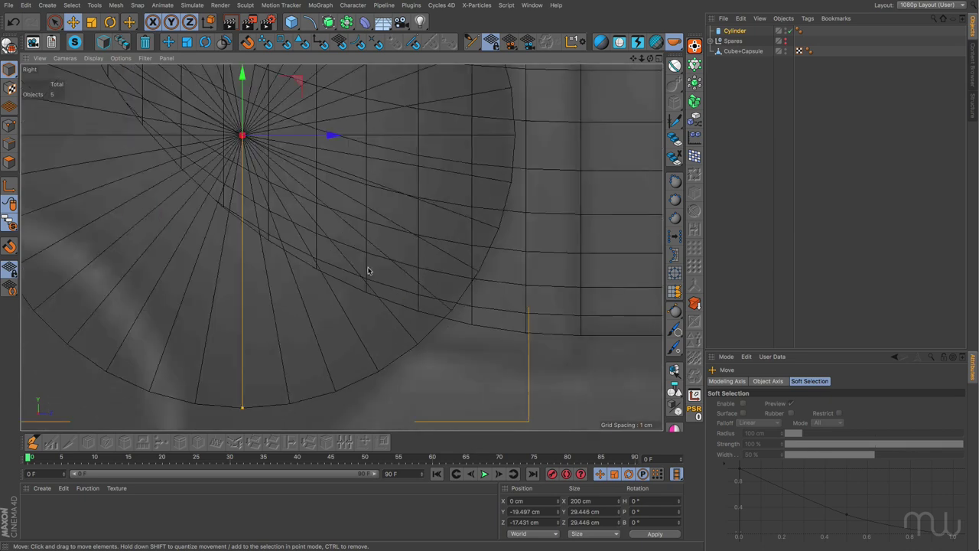
{"action": "scroll", "coordinate": [292, 252], "scroll_direction": "up", "scroll_amount": 6}
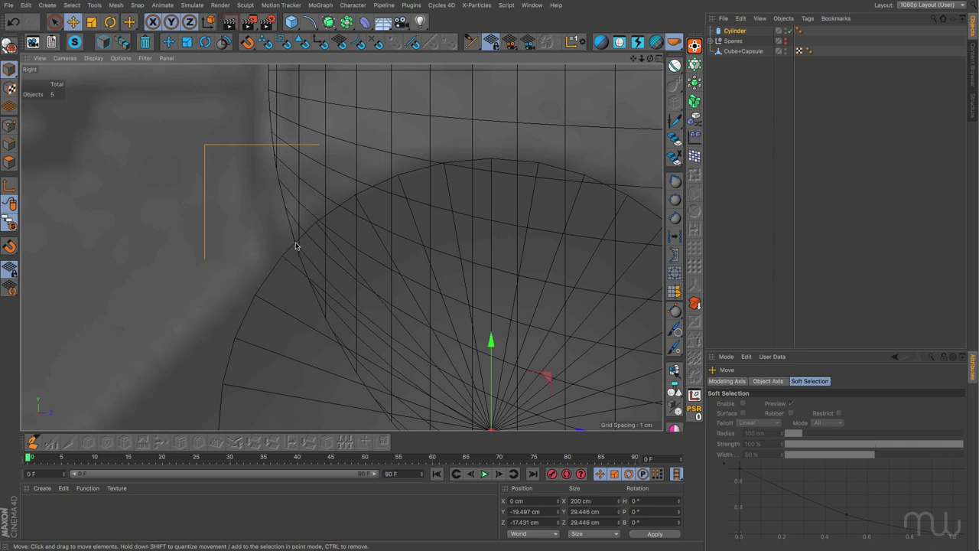
{"action": "middle_click_drag", "start_coordinate": [569, 359], "coordinate": [263, 70], "text": "alt"}
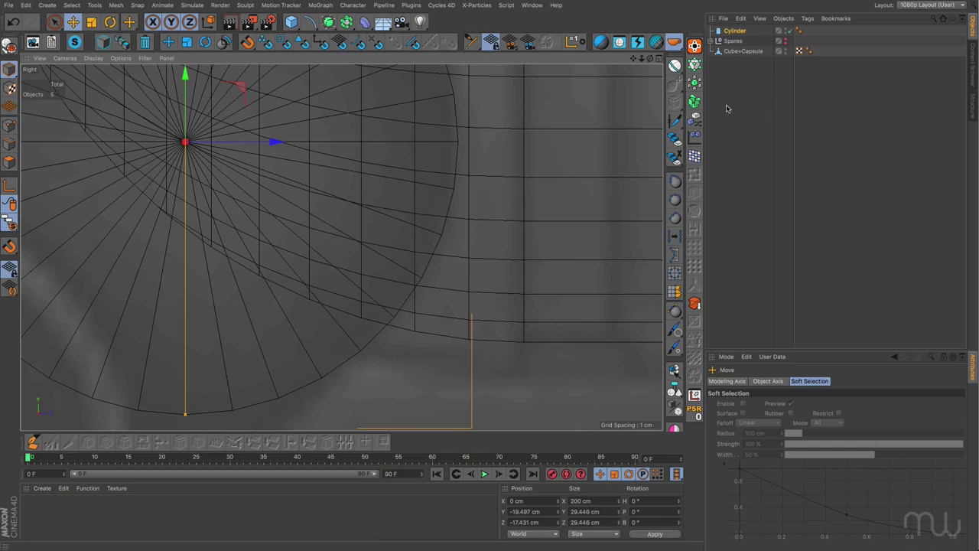
Set the cylinder's rotation segments to 21
{"action": "left_click", "coordinate": [733, 31]}
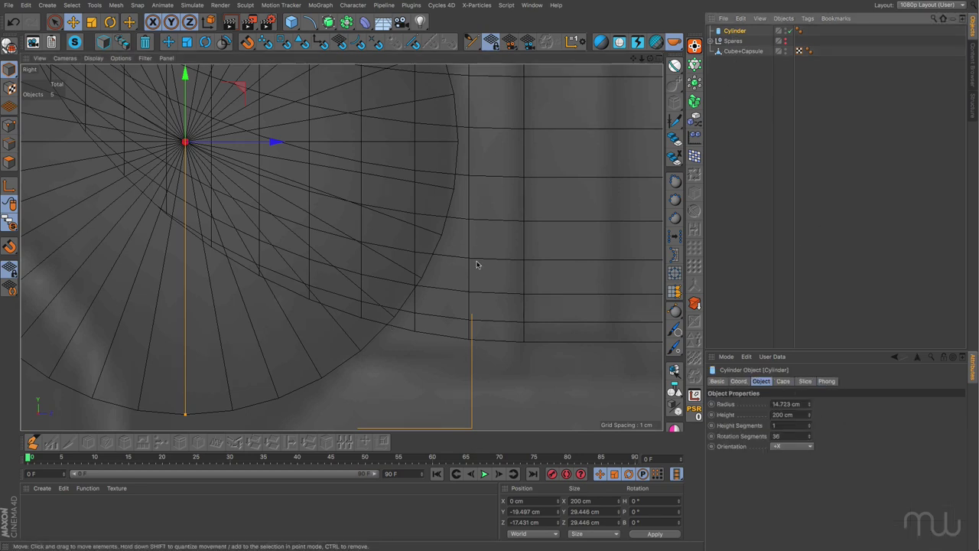
{"action": "scroll", "coordinate": [475, 260], "scroll_direction": "down", "scroll_amount": 5}
{"action": "middle_click_drag", "start_coordinate": [482, 201], "coordinate": [499, 234], "text": "alt"}
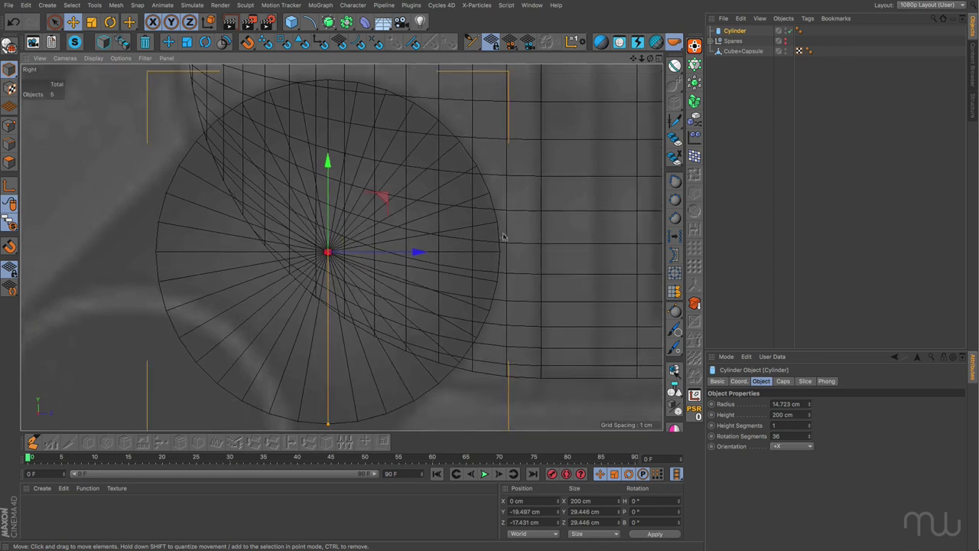
{"action": "left_click", "coordinate": [810, 438]}
{"action": "left_click", "coordinate": [810, 439]}
{"action": "left_click", "coordinate": [810, 438]}
{"action": "left_click", "coordinate": [810, 439]}
{"action": "left_click", "coordinate": [810, 438]}
{"action": "left_click", "coordinate": [810, 438]}
{"action": "left_click", "coordinate": [810, 438]}
{"action": "left_click_drag", "start_coordinate": [810, 440], "coordinate": [810, 441]}
{"action": "left_click", "coordinate": [809, 440]}
{"action": "left_click", "coordinate": [810, 438]}
{"action": "left_click", "coordinate": [810, 439]}
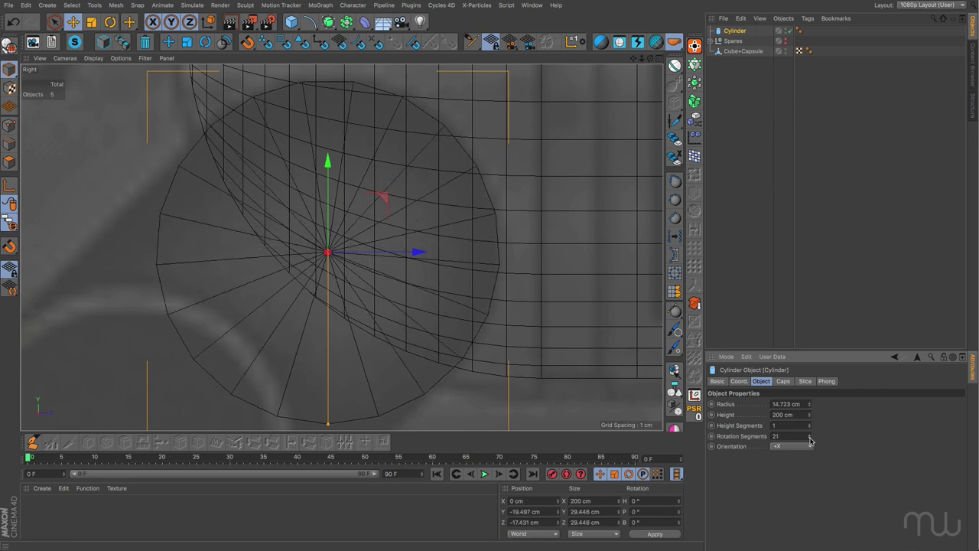
{"action": "left_click", "coordinate": [811, 434]}
{"action": "left_click", "coordinate": [810, 439]}
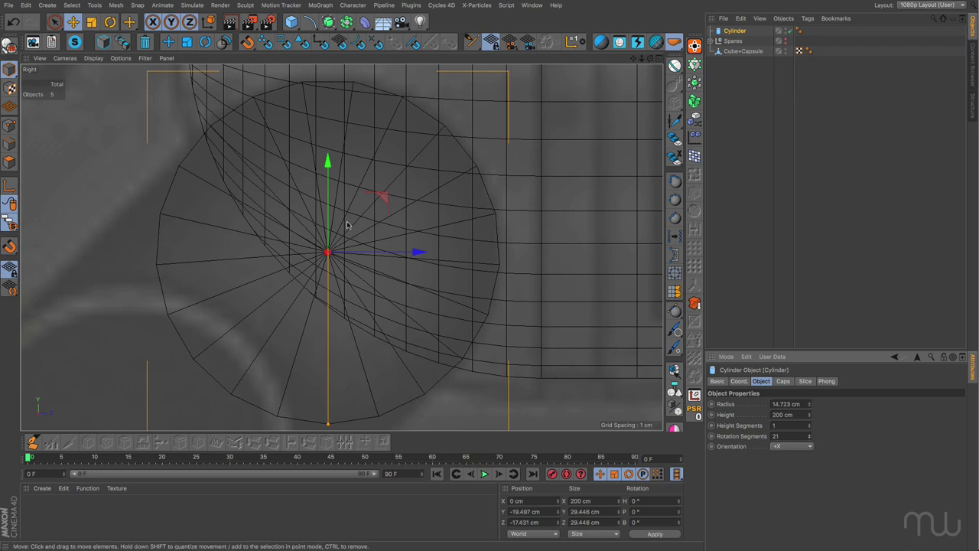
Enlarge the cylinder's radius to 15.123 cm and reposition it at about Y -19.98 cm, Z -17.87 cm so its points meet the capsule outline
{"action": "left_click_drag", "start_coordinate": [385, 200], "coordinate": [379, 201]}
{"action": "left_click_drag", "start_coordinate": [812, 405], "coordinate": [806, 404]}
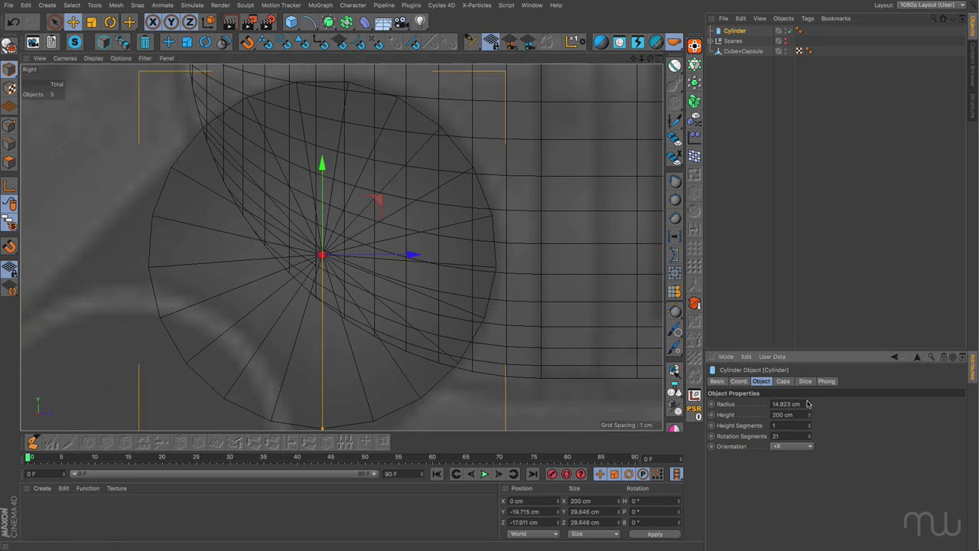
{"action": "left_click_drag", "start_coordinate": [376, 197], "coordinate": [381, 206]}
{"action": "left_click_drag", "start_coordinate": [810, 404], "coordinate": [810, 402]}
{"action": "middle_click_drag", "start_coordinate": [346, 291], "coordinate": [346, 274]}
{"action": "left_click_drag", "start_coordinate": [378, 188], "coordinate": [377, 186]}
Check up close that the cylinder's corner points meet the capsule's outline at both crossings
{"action": "scroll", "coordinate": [463, 349], "scroll_direction": "up", "scroll_amount": 5}
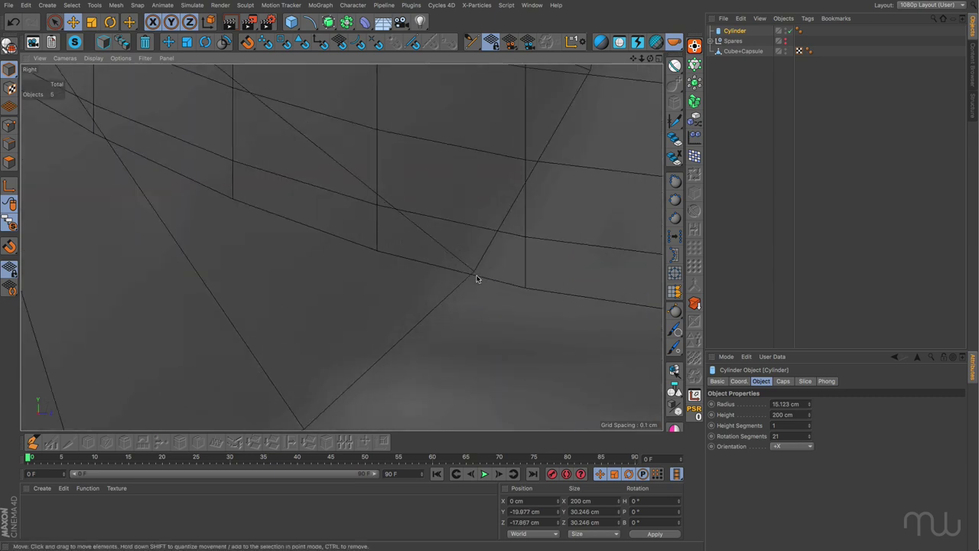
{"action": "scroll", "coordinate": [465, 279], "scroll_direction": "down", "scroll_amount": 6}
{"action": "scroll", "coordinate": [341, 274], "scroll_direction": "up", "scroll_amount": 3}
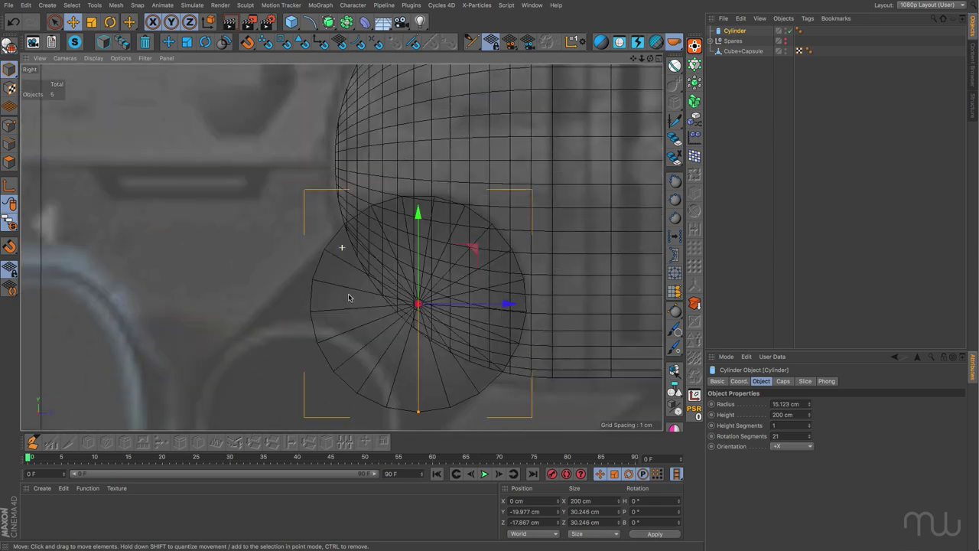
{"action": "scroll", "coordinate": [343, 261], "scroll_direction": "up", "scroll_amount": 2}
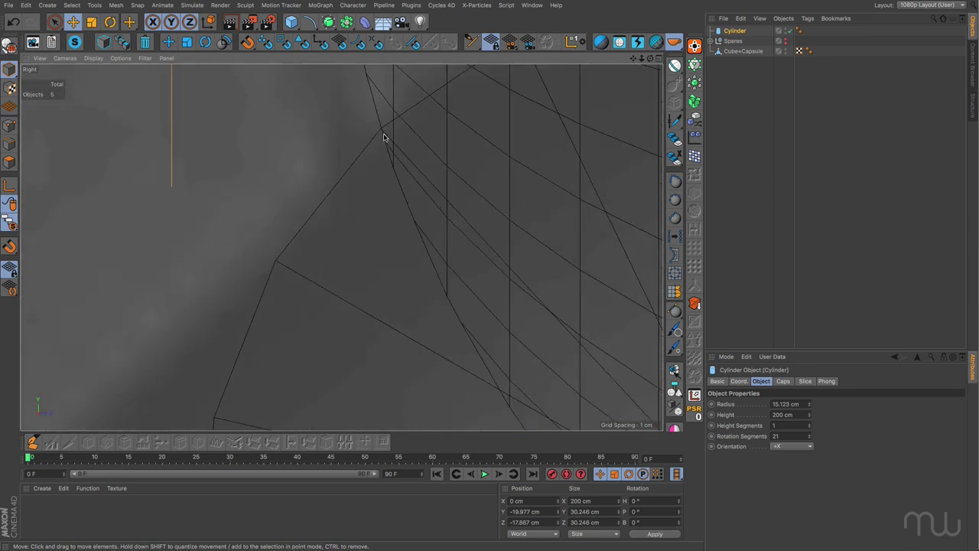
{"action": "scroll", "coordinate": [374, 159], "scroll_direction": "down", "scroll_amount": 4}
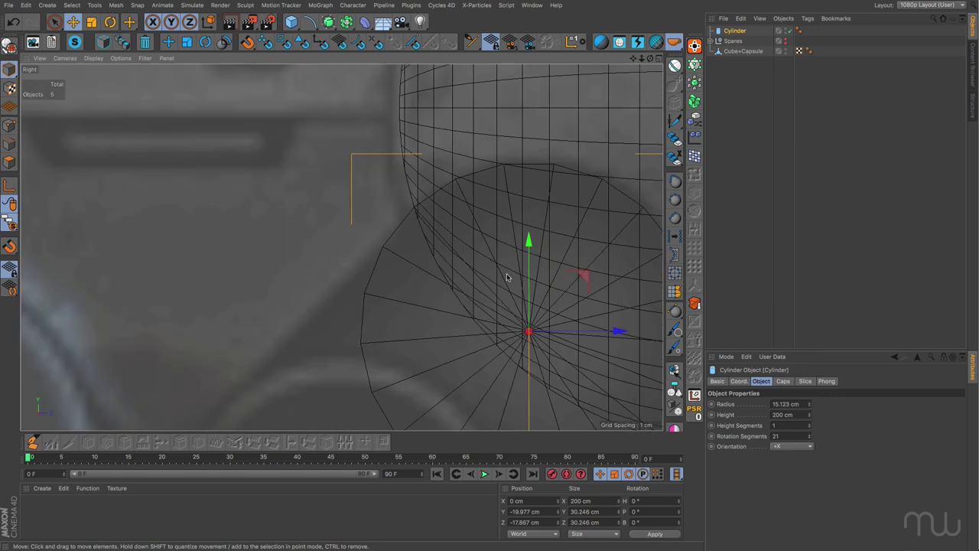
{"action": "scroll", "coordinate": [344, 218], "scroll_direction": "up", "scroll_amount": 2}
{"action": "scroll", "coordinate": [344, 218], "scroll_direction": "down", "scroll_amount": 1}
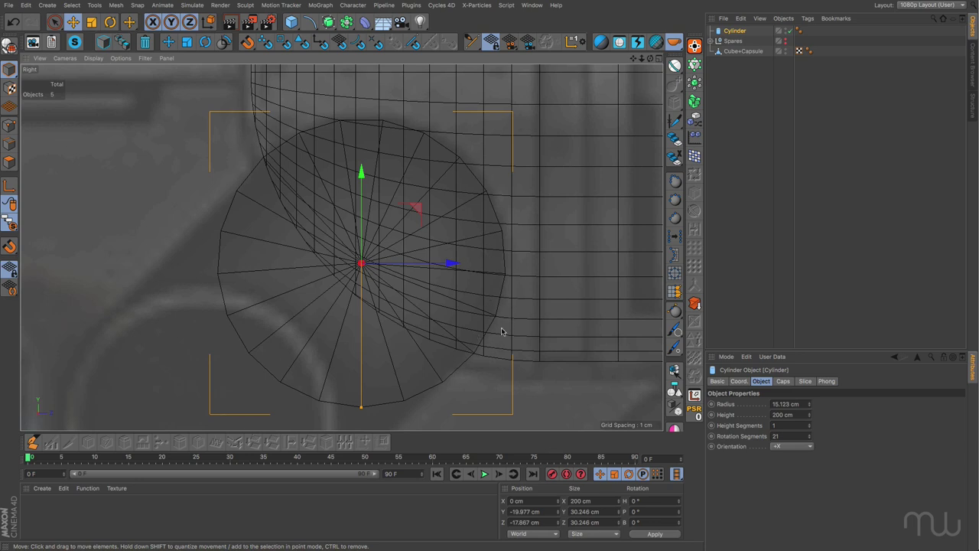
{"action": "scroll", "coordinate": [340, 223], "scroll_direction": "down", "scroll_amount": 2}
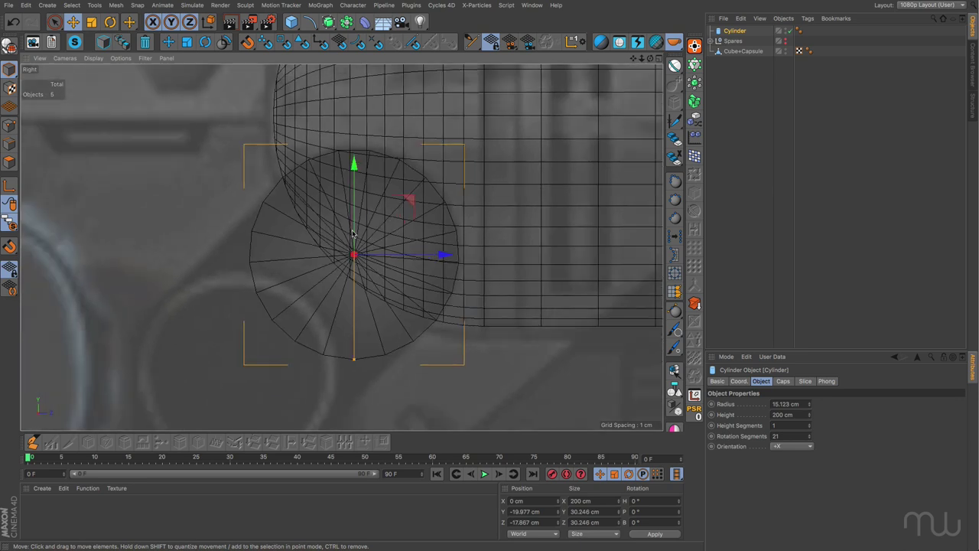
Shorten the cylinder to about 33.9 cm high and move it out beside the body to about X 52.8 cm
{"action": "middle_click", "coordinate": [348, 240]}
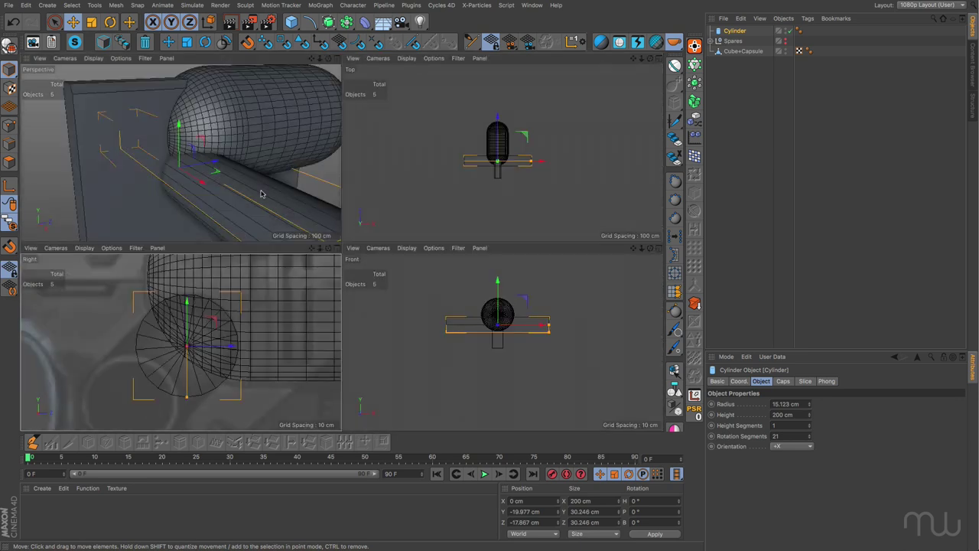
{"action": "scroll", "coordinate": [260, 194], "scroll_direction": "down", "scroll_amount": 3}
{"action": "mouse_move", "coordinate": [260, 193]}
{"action": "left_mouse_down", "text": "alt"}
{"action": "mouse_move", "coordinate": [283, 200]}
{"action": "mouse_move", "coordinate": [210, 165]}
{"action": "mouse_move", "coordinate": [261, 195]}
{"action": "mouse_move", "coordinate": [248, 184]}
{"action": "left_mouse_up", "text": "alt"}
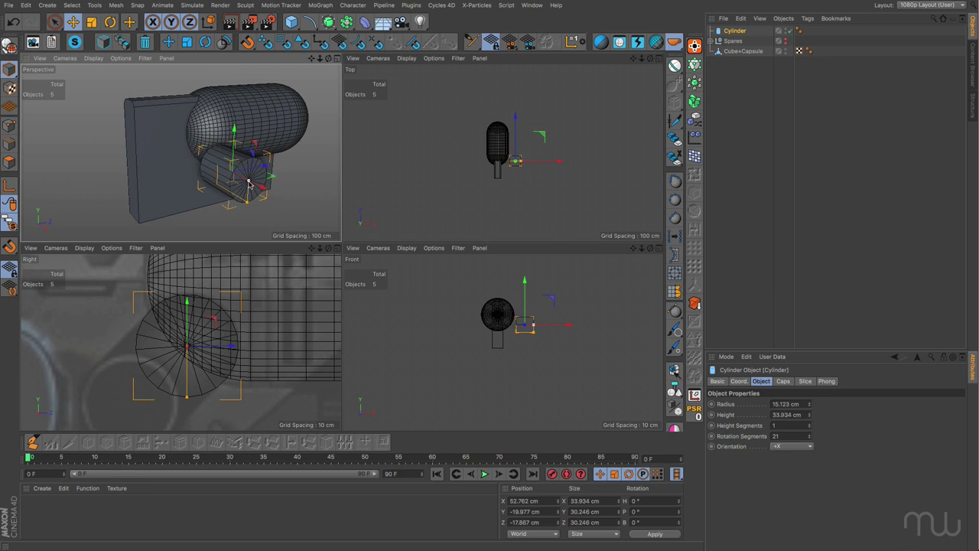
{"action": "middle_click", "coordinate": [288, 185]}
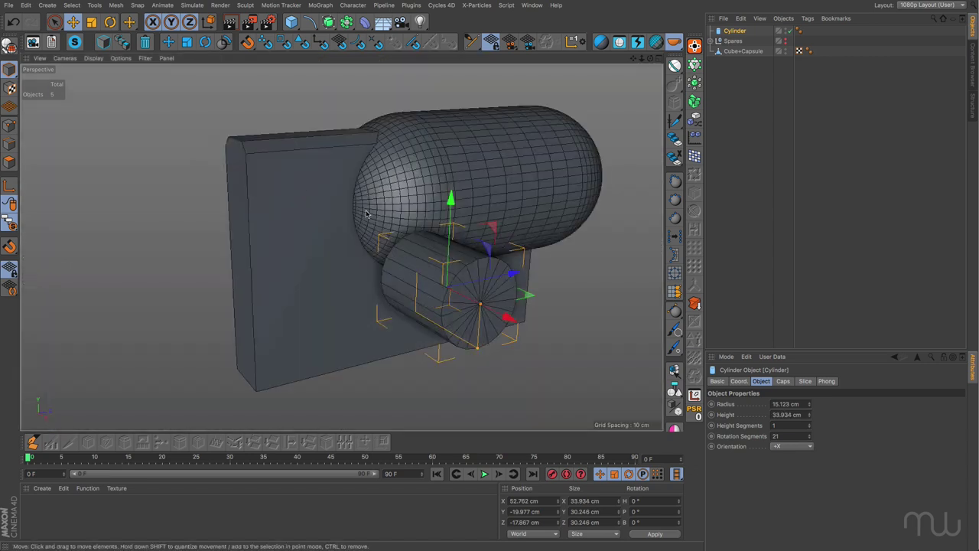
Duplicate the cylinder in the side view and place the copy over the reference's circular detail, about Y -36.3 cm, Z -33.9 cm
{"action": "middle_click", "coordinate": [380, 242]}
{"action": "middle_click", "coordinate": [241, 328]}
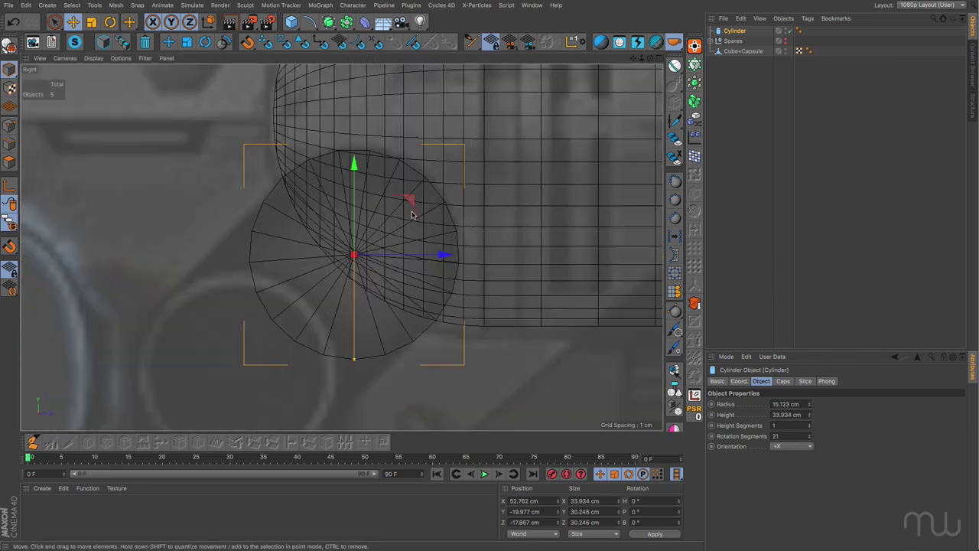
{"action": "middle_click_drag", "start_coordinate": [265, 328], "coordinate": [316, 253]}
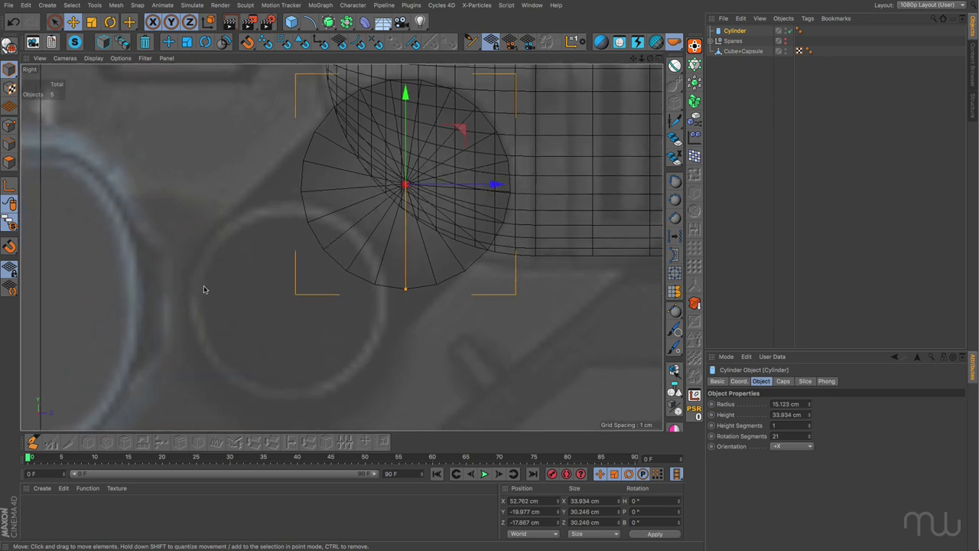
{"action": "left_click_drag", "start_coordinate": [459, 131], "coordinate": [349, 244], "text": "ctrl"}
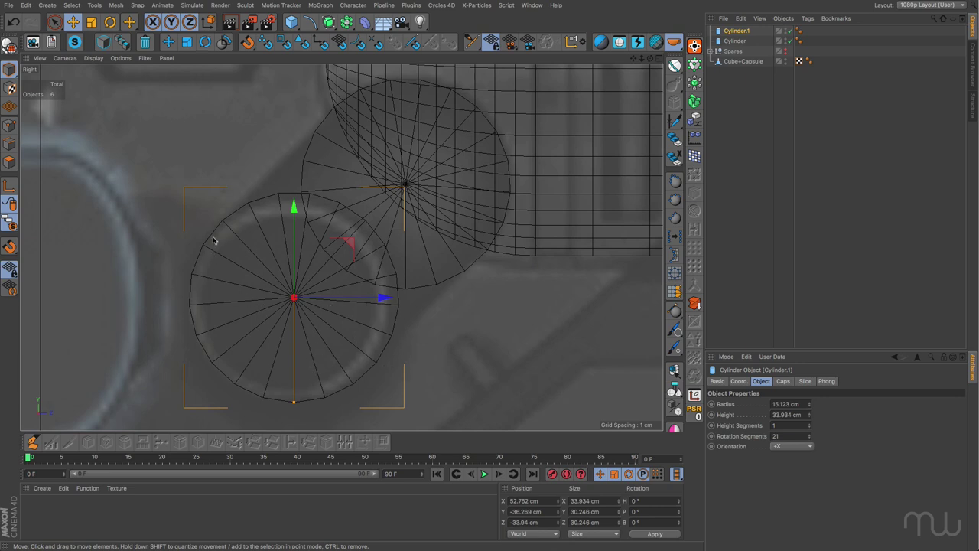
Set the duplicate cylinder's rotation segments to 16
{"action": "scroll", "coordinate": [256, 375], "scroll_direction": "down", "scroll_amount": 2}
{"action": "middle_click_drag", "start_coordinate": [254, 359], "coordinate": [266, 266], "text": "alt"}
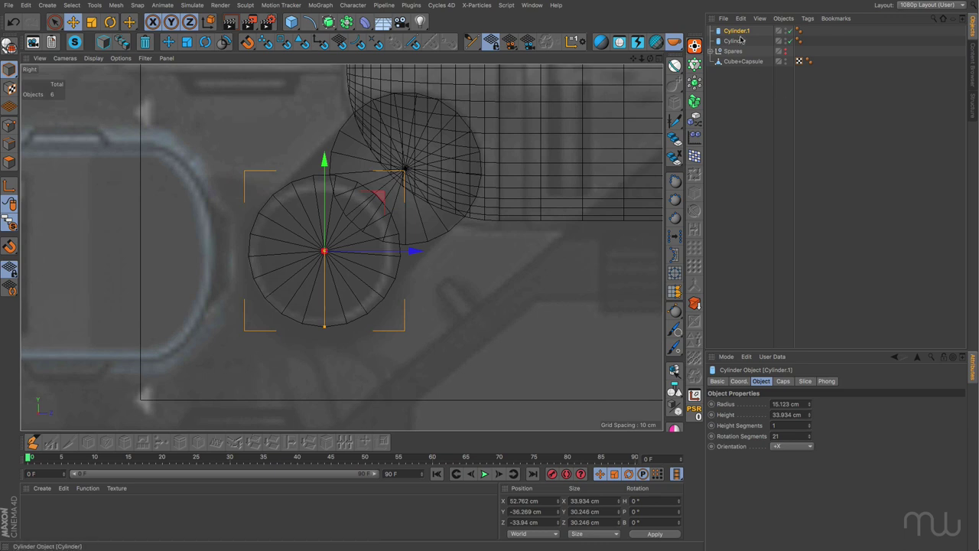
{"action": "left_click", "coordinate": [808, 435]}
{"action": "left_click", "coordinate": [808, 435]}
{"action": "left_click", "coordinate": [809, 435]}
{"action": "left_click", "coordinate": [809, 435]}
{"action": "left_click", "coordinate": [808, 436]}
{"action": "left_click", "coordinate": [809, 439]}
{"action": "left_click", "coordinate": [810, 438]}
{"action": "left_click", "coordinate": [809, 438]}
{"action": "left_click", "coordinate": [810, 438]}
{"action": "left_click", "coordinate": [809, 438]}
{"action": "left_click", "coordinate": [809, 438]}
{"action": "left_click", "coordinate": [809, 438]}
{"action": "left_click", "coordinate": [810, 438]}
{"action": "left_click", "coordinate": [809, 440]}
{"action": "left_click", "coordinate": [809, 440]}
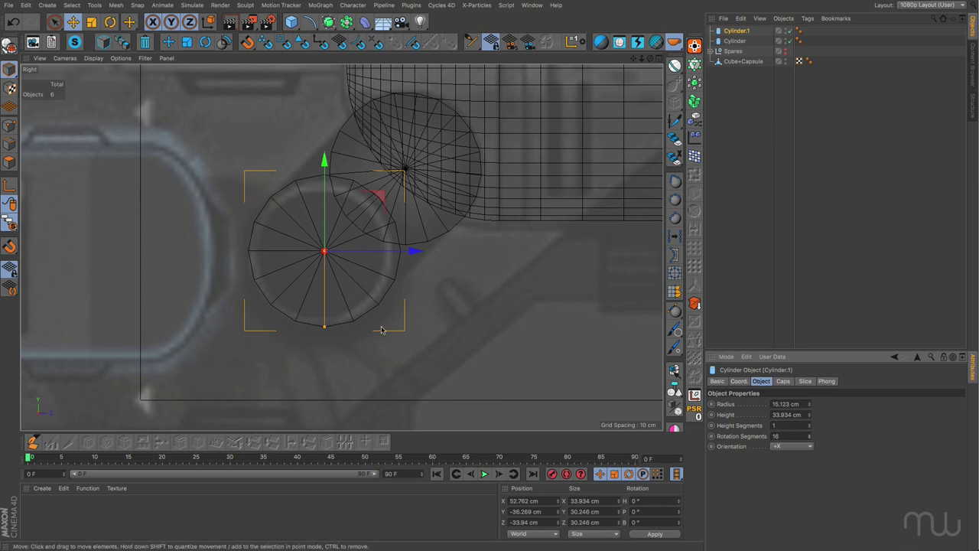
{"action": "scroll", "coordinate": [328, 273], "scroll_direction": "up", "scroll_amount": 2}
{"action": "middle_click_drag", "start_coordinate": [373, 247], "coordinate": [374, 314], "text": "alt"}
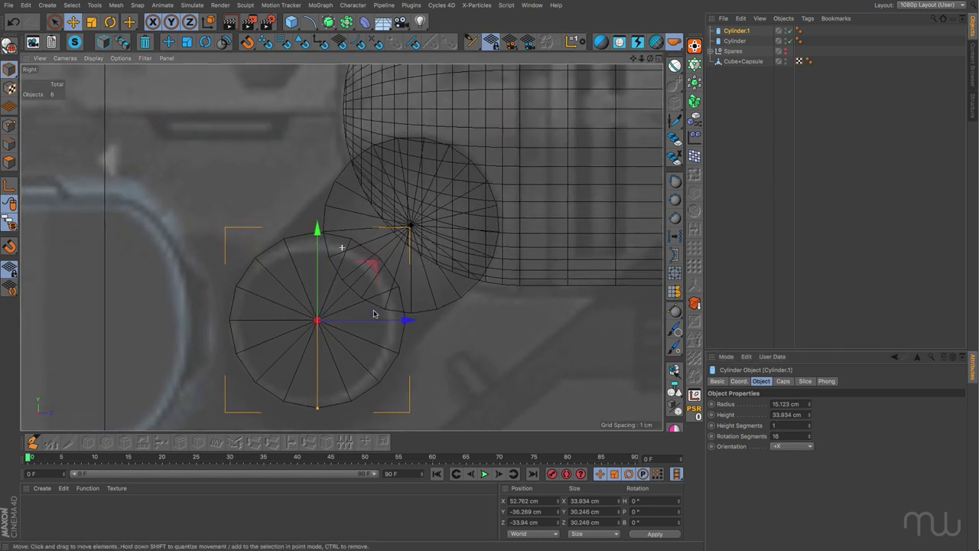
Select both cylinders and place copies of them in the Spares null
{"action": "middle_click", "coordinate": [407, 270]}
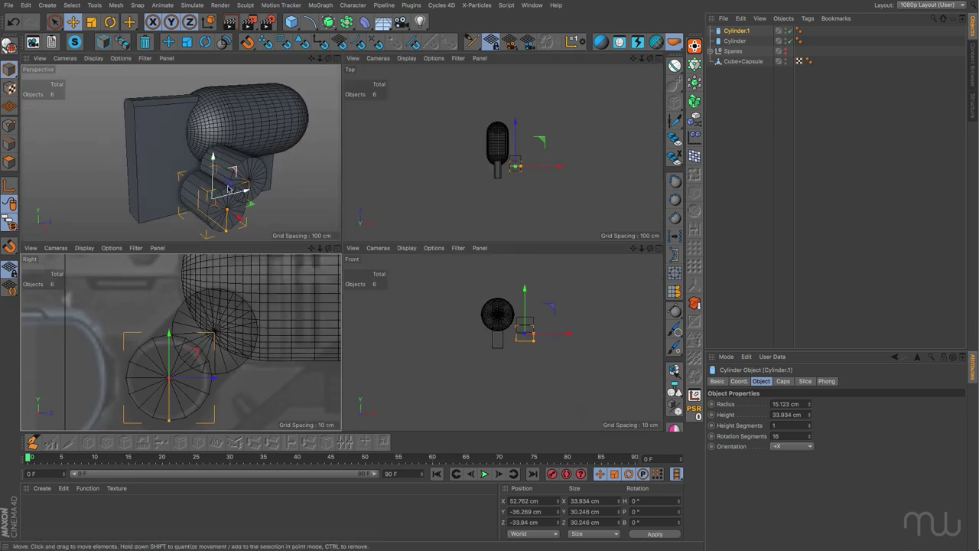
{"action": "left_click", "coordinate": [734, 42], "text": "shift"}
{"action": "left_click_drag", "start_coordinate": [734, 41], "coordinate": [733, 51], "text": "ctrl"}
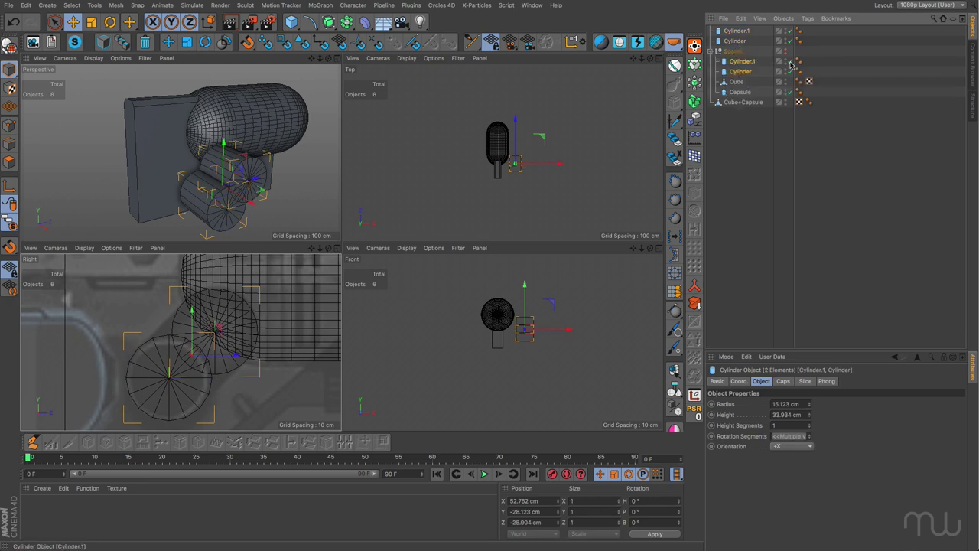
Make both cylinders outside the Spares null editable and merge them into a single polygon object
{"action": "left_click", "coordinate": [710, 51]}
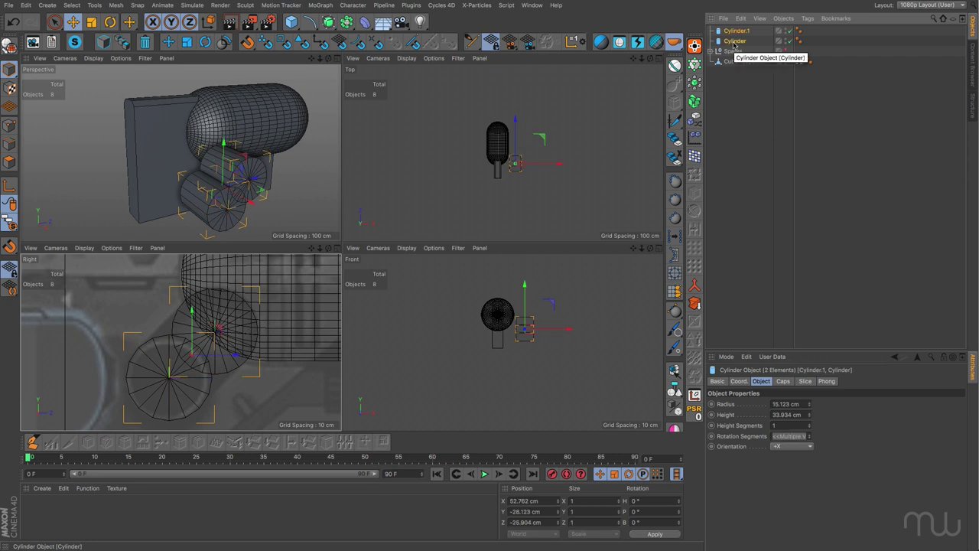
{"action": "key", "text": "c"}
{"action": "left_click", "coordinate": [695, 284]}
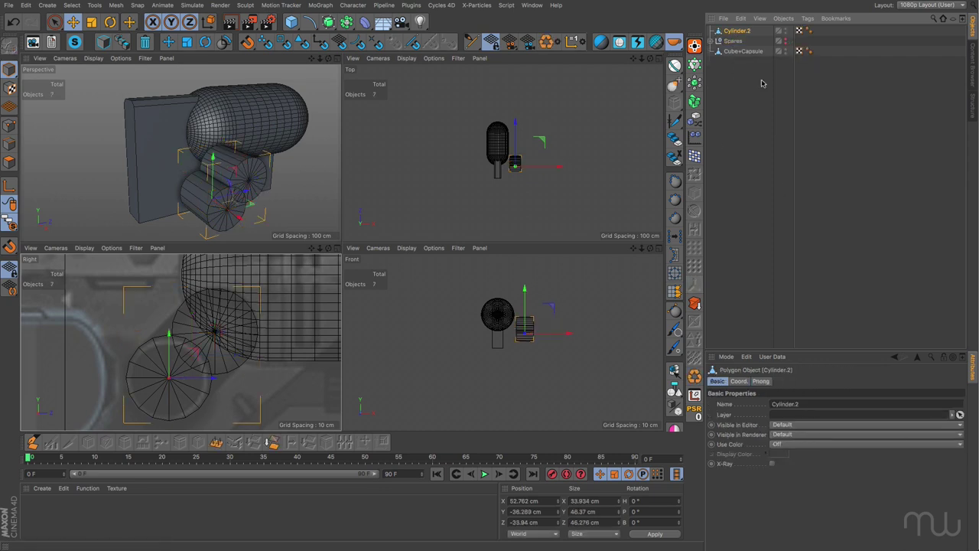
With visible-only selection turned off, delete the facing sections of both cylinders through their full depth, including the leftover strips between them
{"action": "middle_click", "coordinate": [248, 330]}
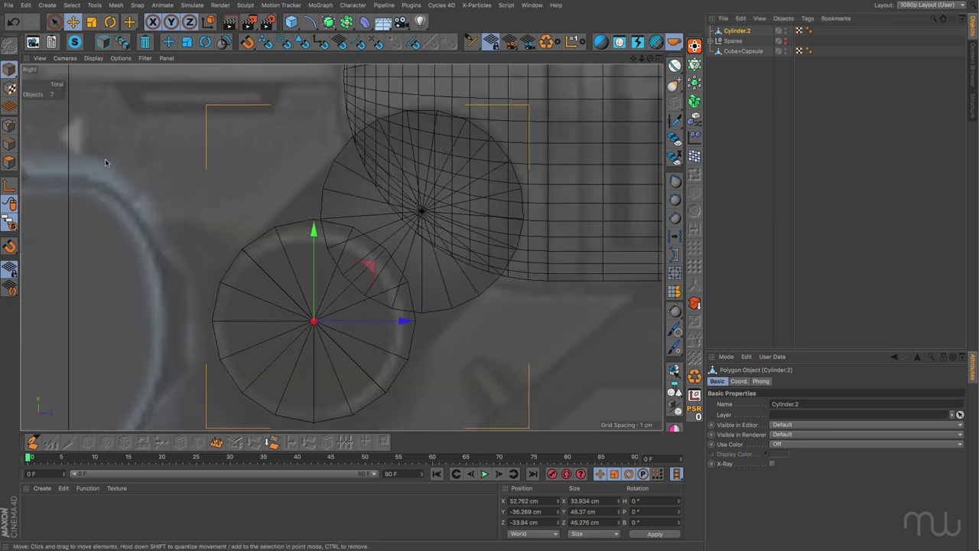
{"action": "left_click", "coordinate": [9, 161]}
{"action": "left_click", "coordinate": [54, 22]}
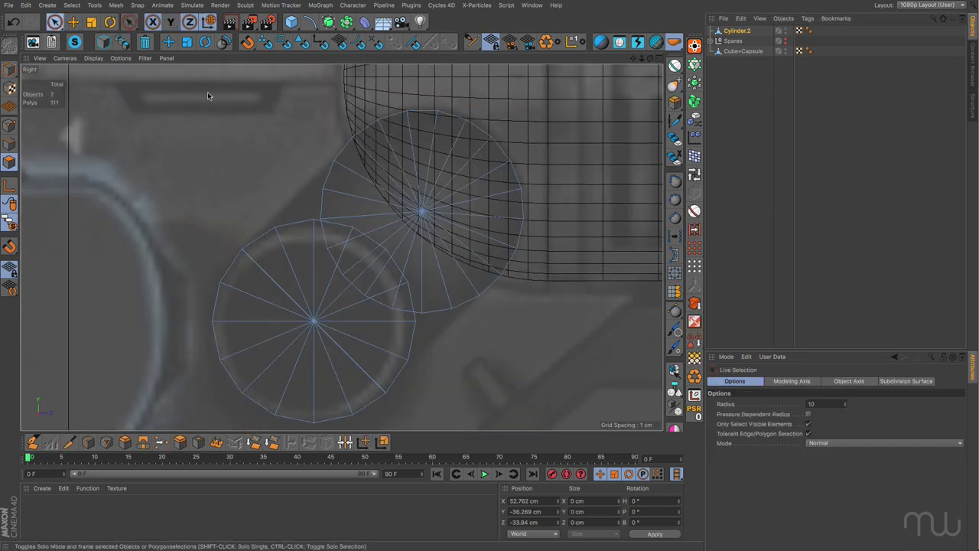
{"action": "left_click", "coordinate": [808, 424]}
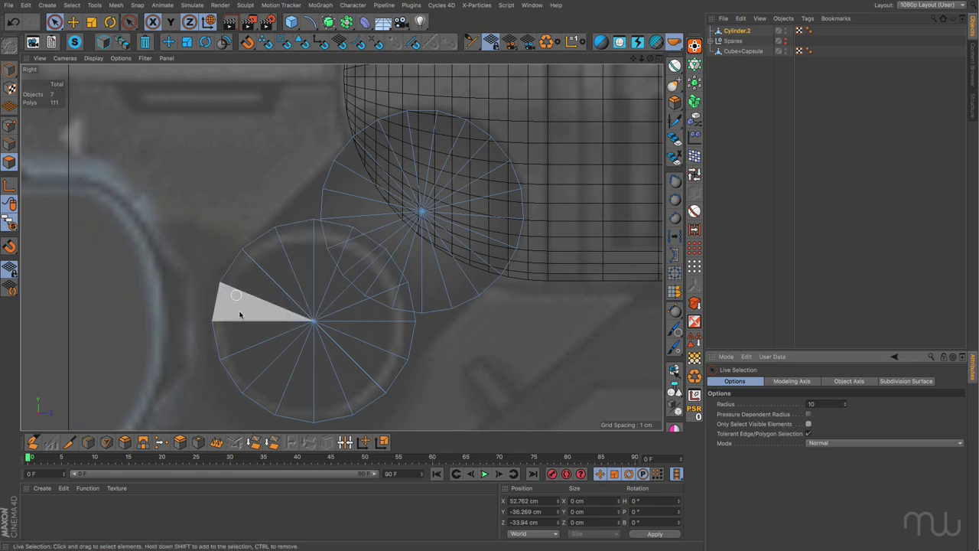
{"action": "double_click", "coordinate": [373, 357]}
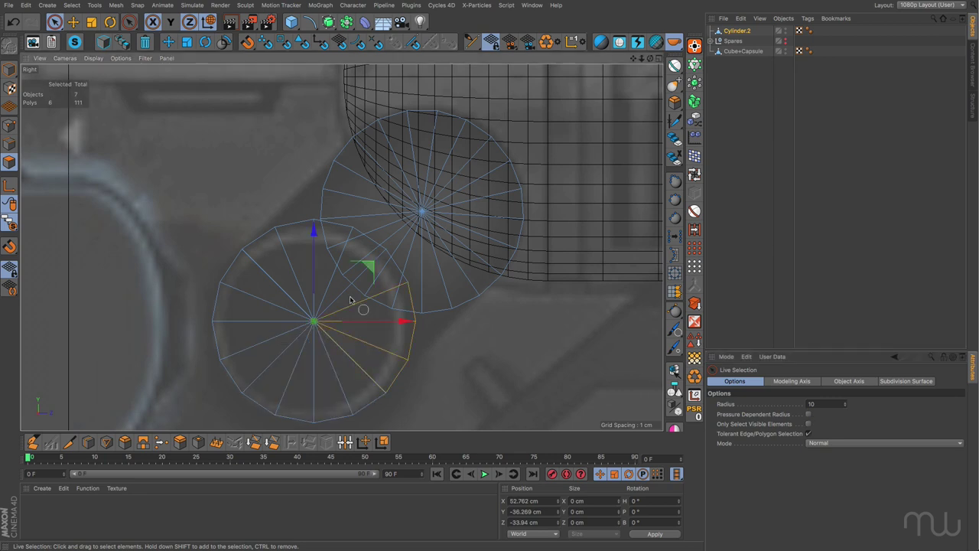
{"action": "mouse_move", "coordinate": [281, 262]}
{"action": "left_mouse_down"}
{"action": "mouse_move", "coordinate": [293, 225]}
{"action": "mouse_move", "coordinate": [376, 236]}
{"action": "mouse_move", "coordinate": [407, 284]}
{"action": "mouse_move", "coordinate": [399, 378]}
{"action": "left_mouse_up"}
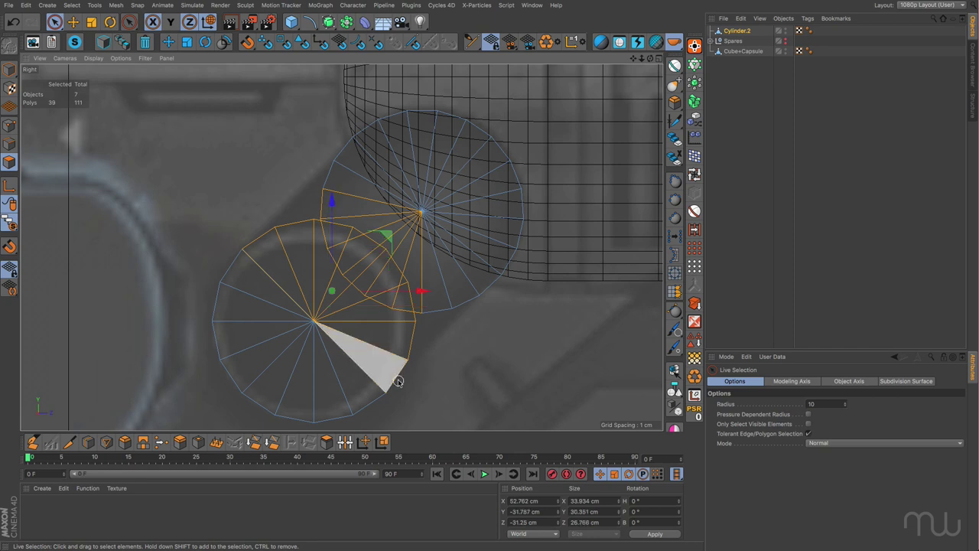
{"action": "left_click", "coordinate": [379, 197], "text": "shift"}
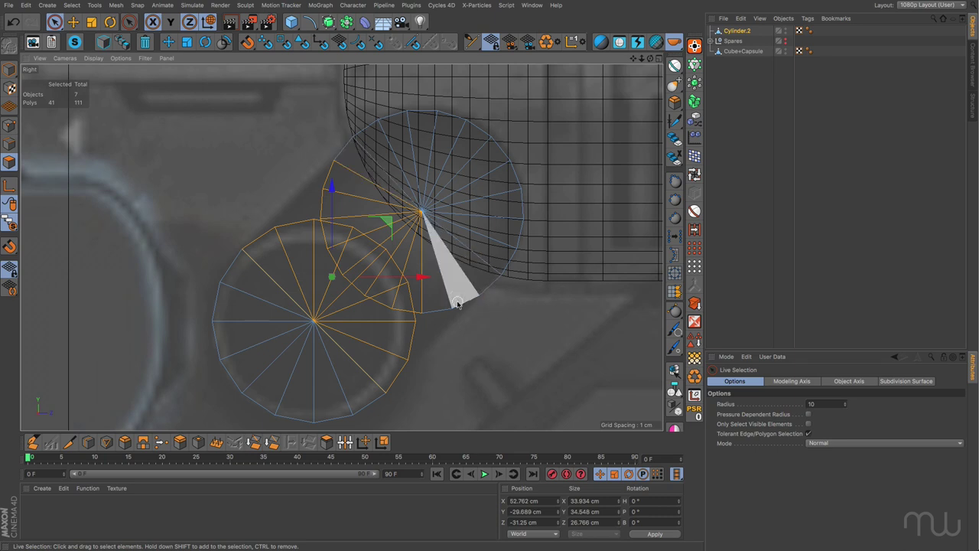
{"action": "mouse_move", "coordinate": [457, 303]}
{"action": "left_mouse_down"}
{"action": "mouse_move", "coordinate": [432, 309]}
{"action": "mouse_move", "coordinate": [380, 282]}
{"action": "mouse_move", "coordinate": [329, 219]}
{"action": "left_mouse_up"}
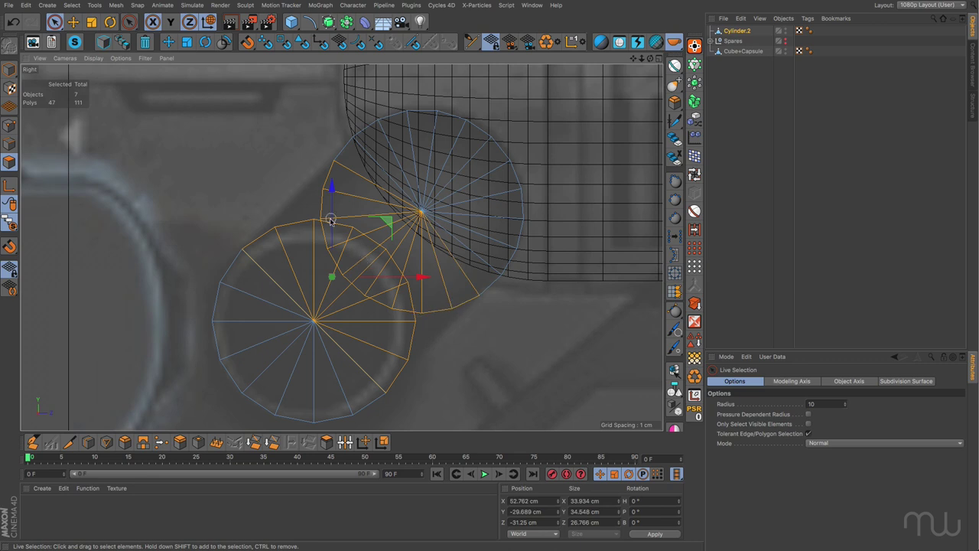
{"action": "key", "text": "Delete"}
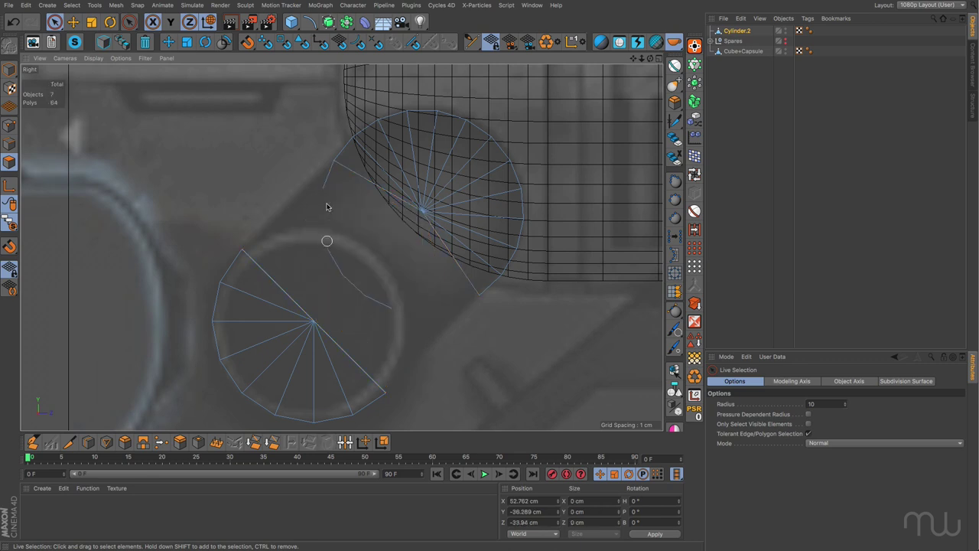
{"action": "mouse_move", "coordinate": [325, 177]}
{"action": "left_mouse_down"}
{"action": "mouse_move", "coordinate": [335, 251]}
{"action": "mouse_move", "coordinate": [361, 295]}
{"action": "mouse_move", "coordinate": [382, 303]}
{"action": "left_mouse_up"}
{"action": "key", "text": "Delete"}
Hide the Cube+Capsule object in the perspective view to isolate the two open cylinder sections
{"action": "middle_click", "coordinate": [322, 285]}
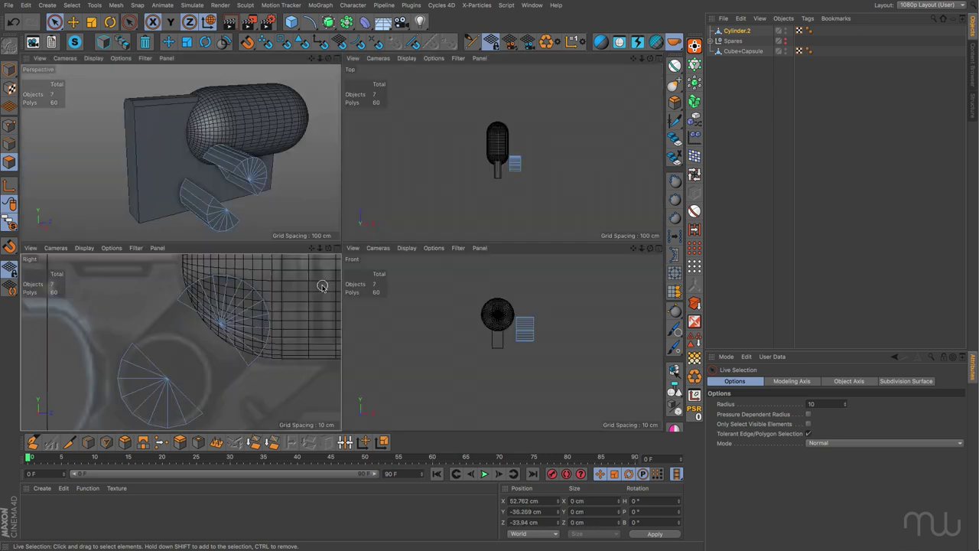
{"action": "middle_click", "coordinate": [288, 222]}
{"action": "left_click_drag", "start_coordinate": [431, 314], "coordinate": [417, 295], "text": "alt"}
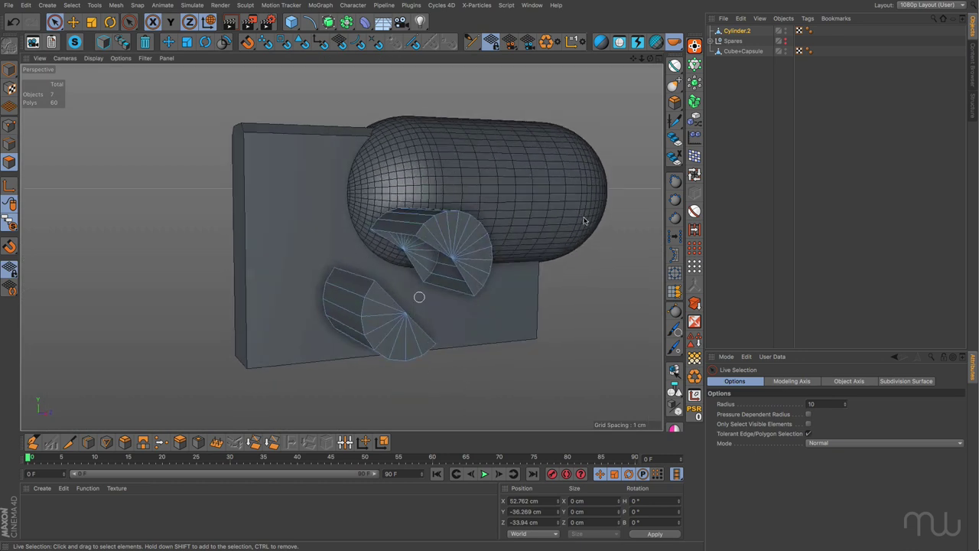
{"action": "double_click", "coordinate": [786, 52], "text": "alt"}
{"action": "middle_click_drag", "start_coordinate": [468, 302], "coordinate": [399, 304], "text": "alt"}
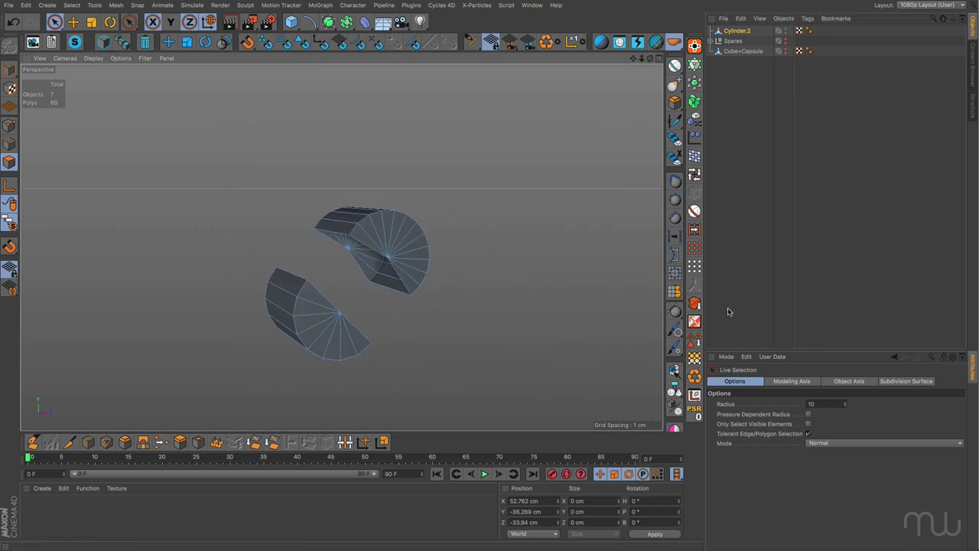
{"action": "scroll", "coordinate": [376, 288], "scroll_direction": "up", "scroll_amount": 3}
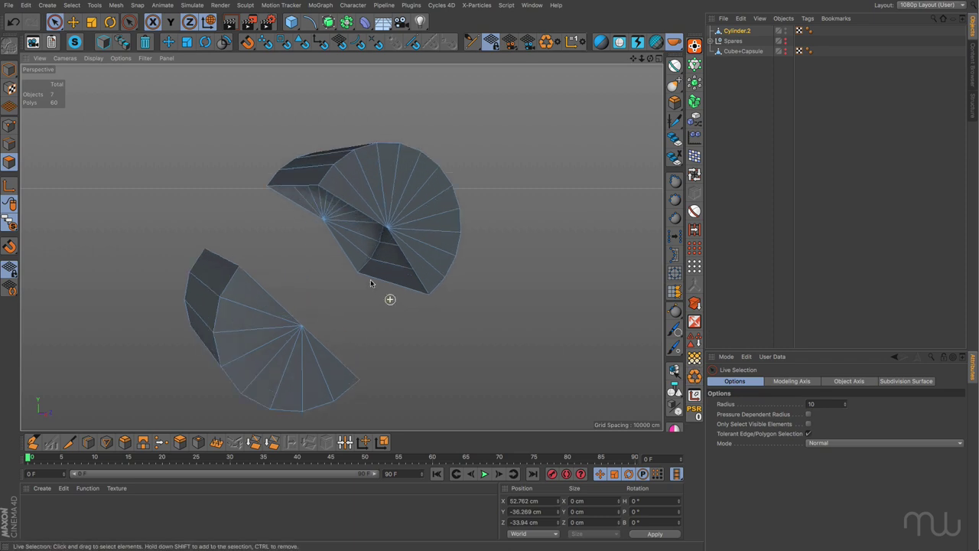
Select the open boundary loops of both cylinder sections and bridge them with polygons using Stitch and Sew
{"action": "left_click", "coordinate": [9, 144]}
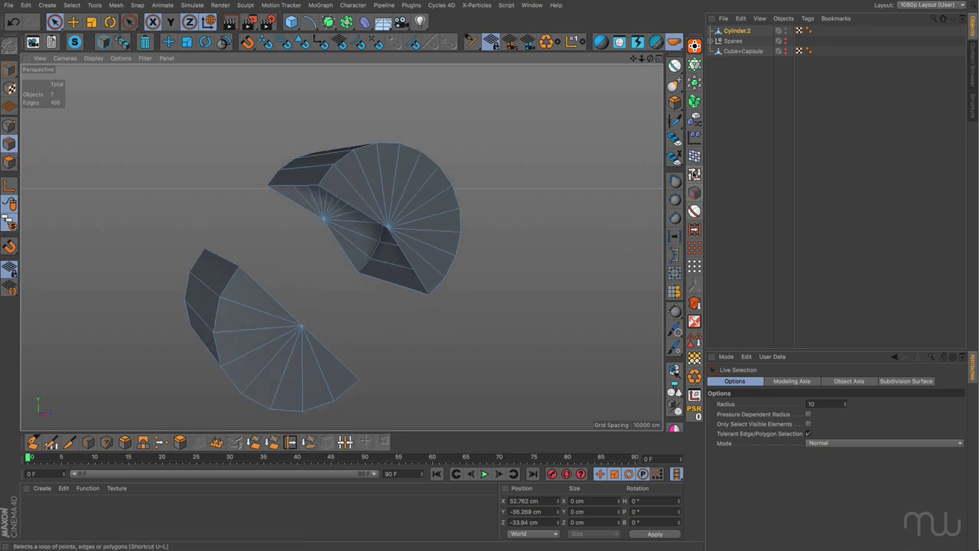
{"action": "left_click", "coordinate": [694, 174]}
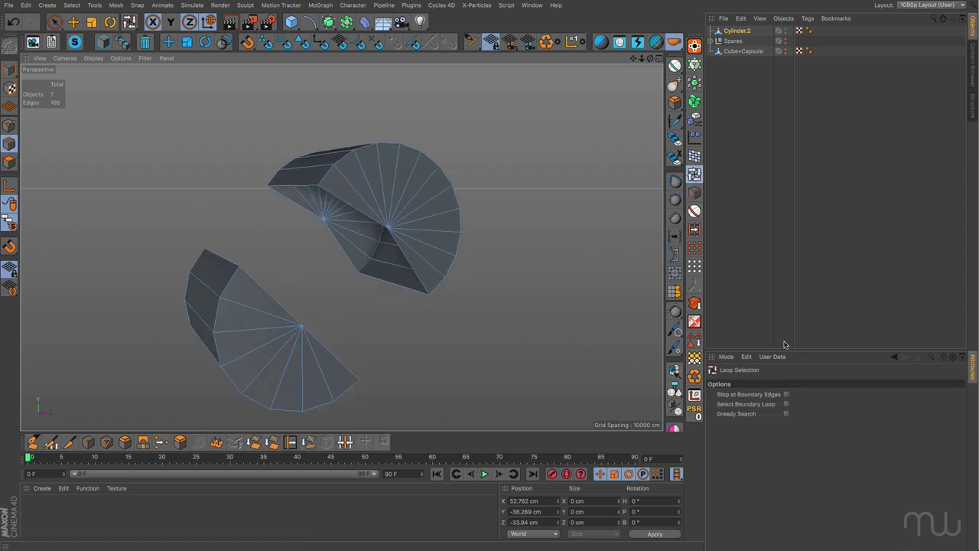
{"action": "left_click", "coordinate": [411, 273]}
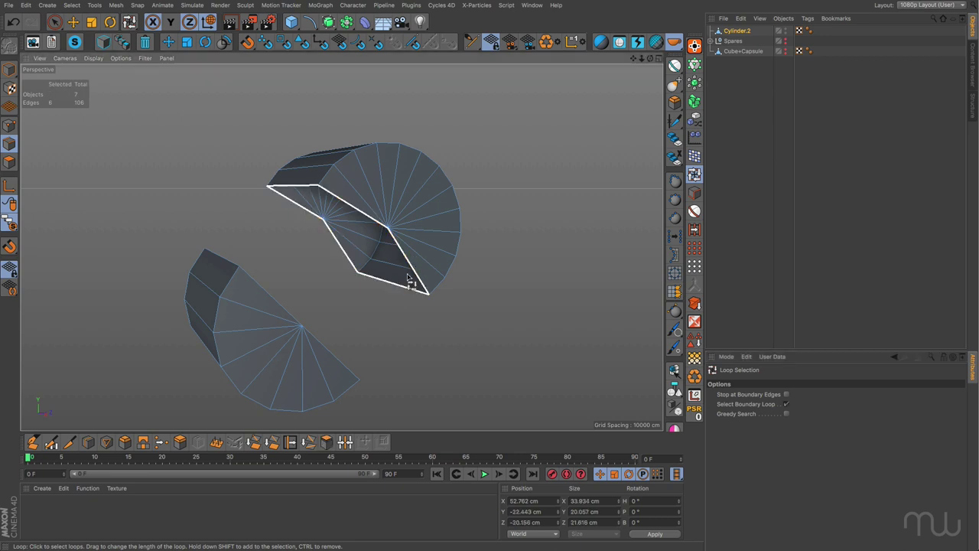
{"action": "left_click", "coordinate": [344, 368], "text": "shift"}
{"action": "mouse_move", "coordinate": [459, 355]}
{"action": "left_mouse_down", "text": "alt"}
{"action": "mouse_move", "coordinate": [435, 361]}
{"action": "mouse_move", "coordinate": [452, 357]}
{"action": "left_mouse_up", "text": "alt"}
{"action": "left_click", "coordinate": [345, 442]}
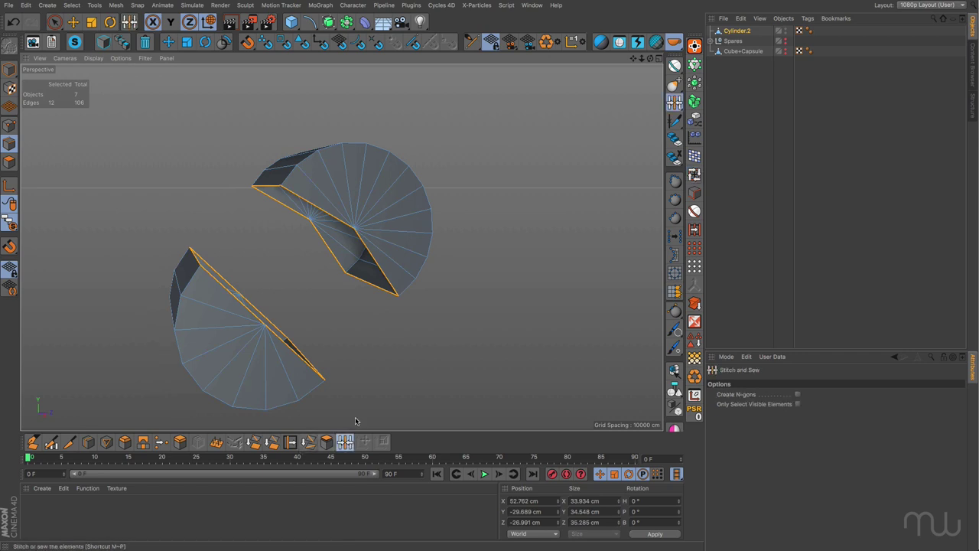
{"action": "left_click_drag", "start_coordinate": [326, 382], "coordinate": [386, 280]}
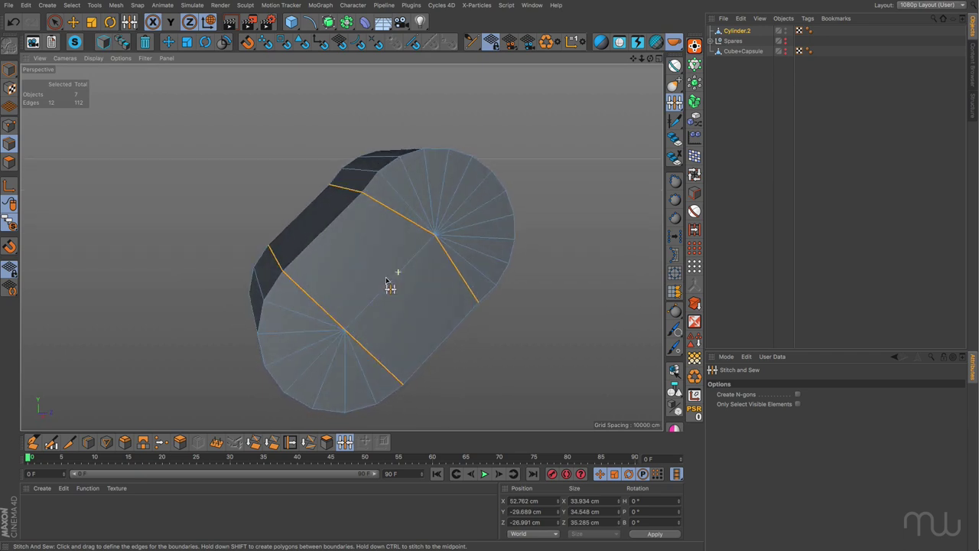
Dissolve the angled seam edges where the bridge meets the upper rounded end, on both sides of the cap centre
{"action": "scroll", "coordinate": [323, 190], "scroll_direction": "up", "scroll_amount": 3}
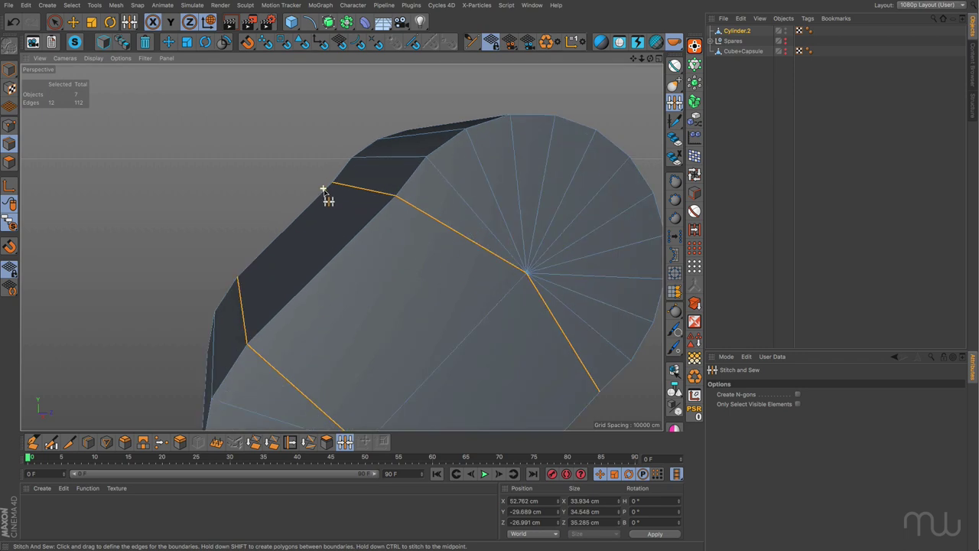
{"action": "mouse_move", "coordinate": [375, 226]}
{"action": "left_mouse_down", "text": "alt"}
{"action": "mouse_move", "coordinate": [347, 218]}
{"action": "mouse_move", "coordinate": [353, 232]}
{"action": "mouse_move", "coordinate": [376, 226]}
{"action": "mouse_move", "coordinate": [358, 224]}
{"action": "left_mouse_up", "text": "alt"}
{"action": "key", "text": "F3"}
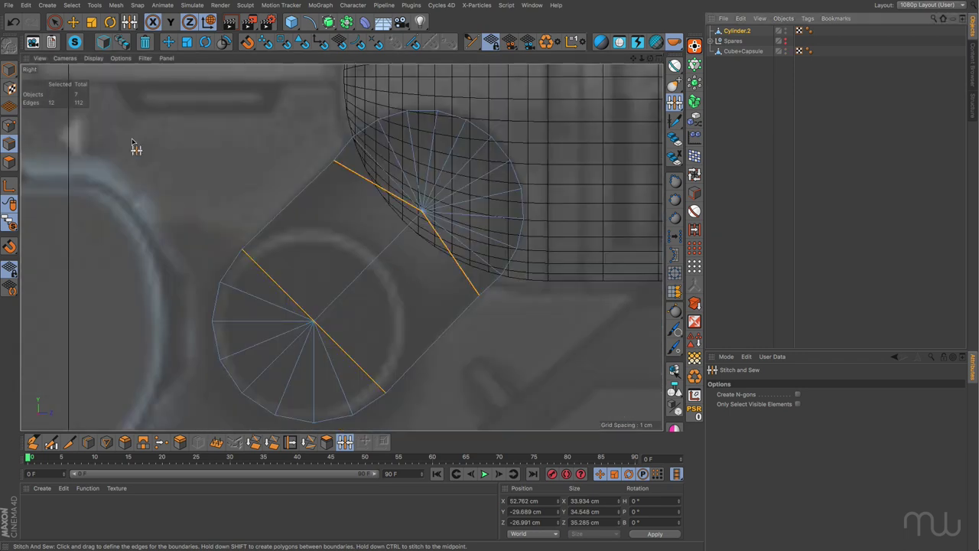
{"action": "left_click", "coordinate": [73, 22]}
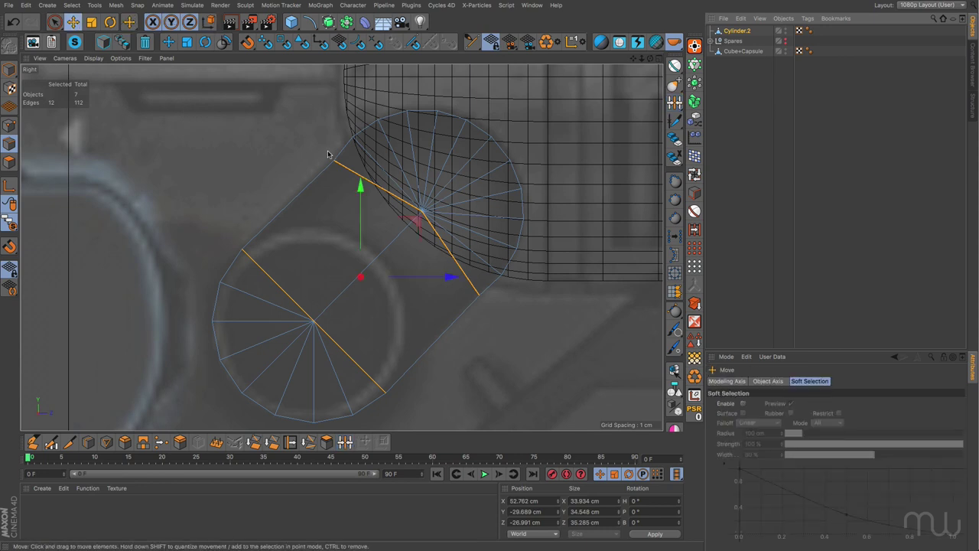
{"action": "left_click", "coordinate": [344, 165]}
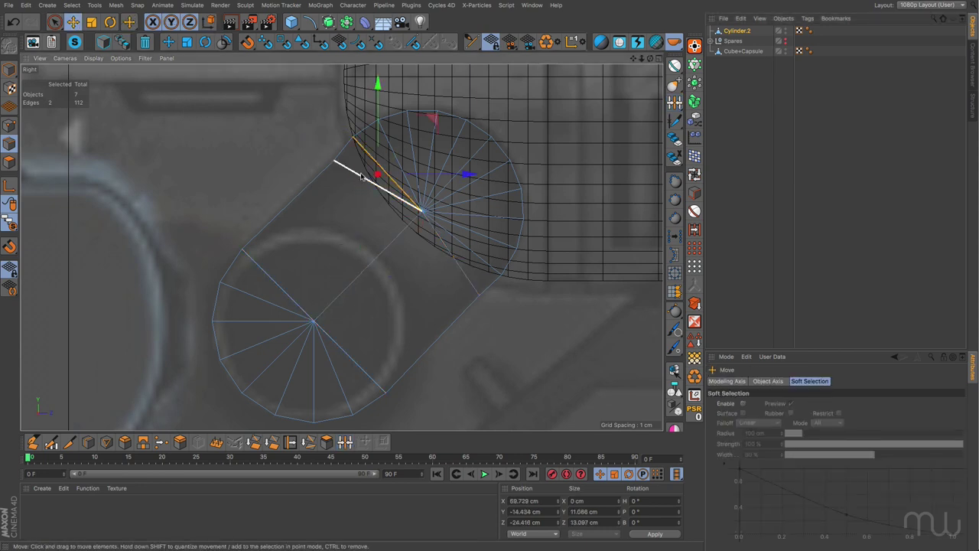
{"action": "left_click", "coordinate": [359, 178]}
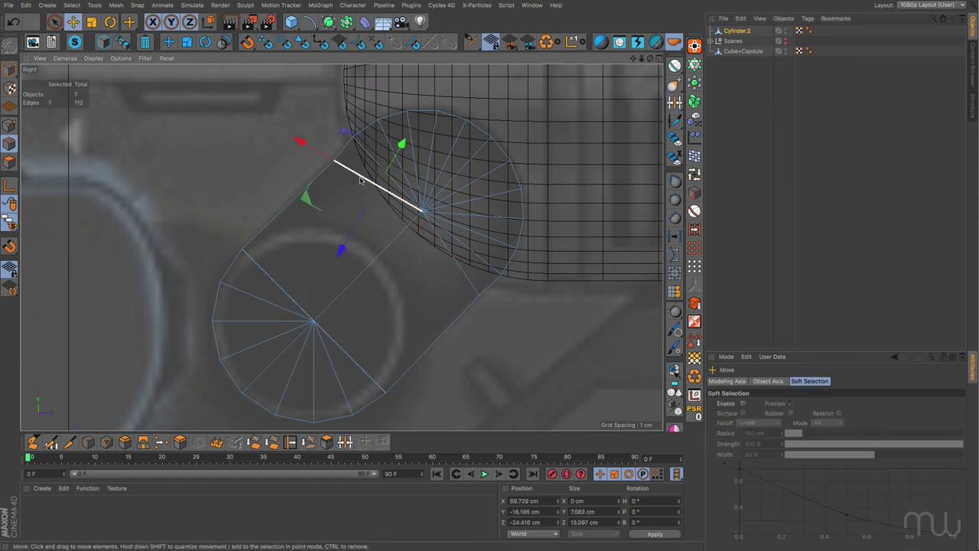
{"action": "middle_click", "coordinate": [454, 273]}
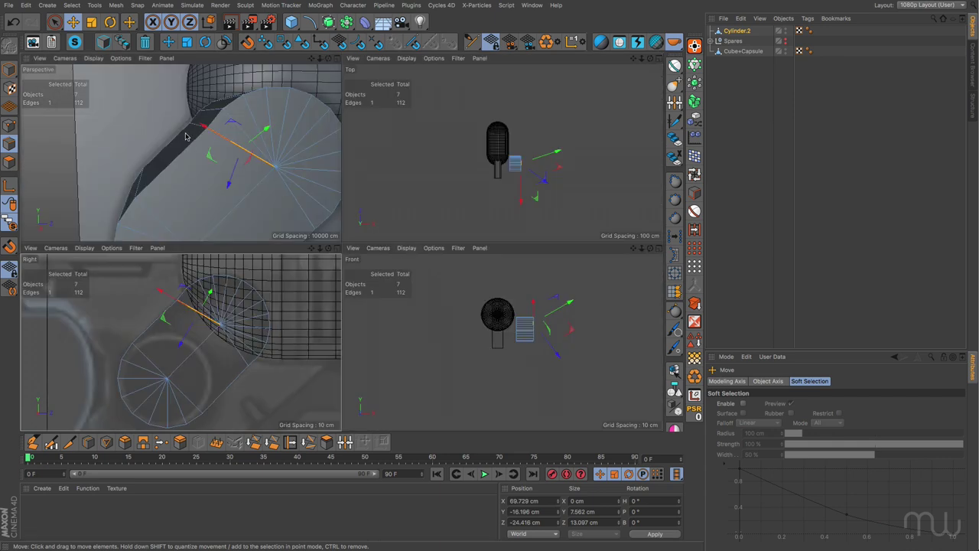
{"action": "double_click", "coordinate": [266, 164]}
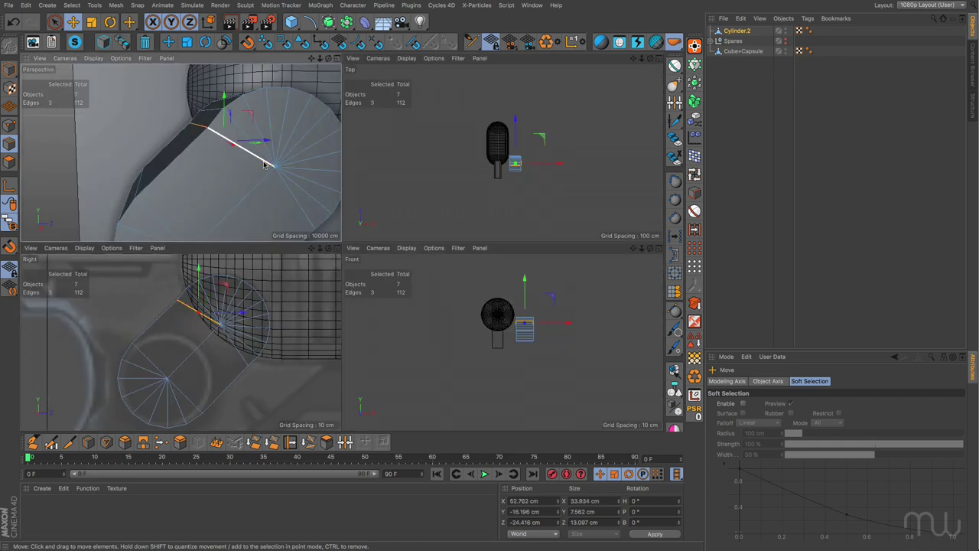
{"action": "left_click", "coordinate": [273, 205], "text": "shift"}
{"action": "key", "text": "Delete"}
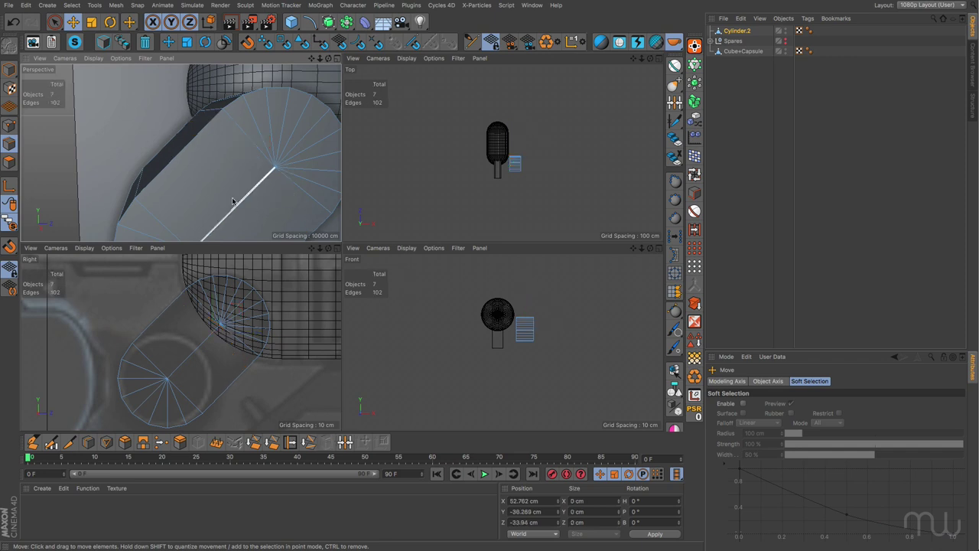
Add a loop cut across the straight bridge section near the upper rounded end, at about 77% offset
{"action": "middle_click", "coordinate": [235, 201]}
{"action": "left_click_drag", "start_coordinate": [446, 269], "coordinate": [428, 290], "text": "alt"}
{"action": "key", "text": "k"}
{"action": "key", "text": "k"}
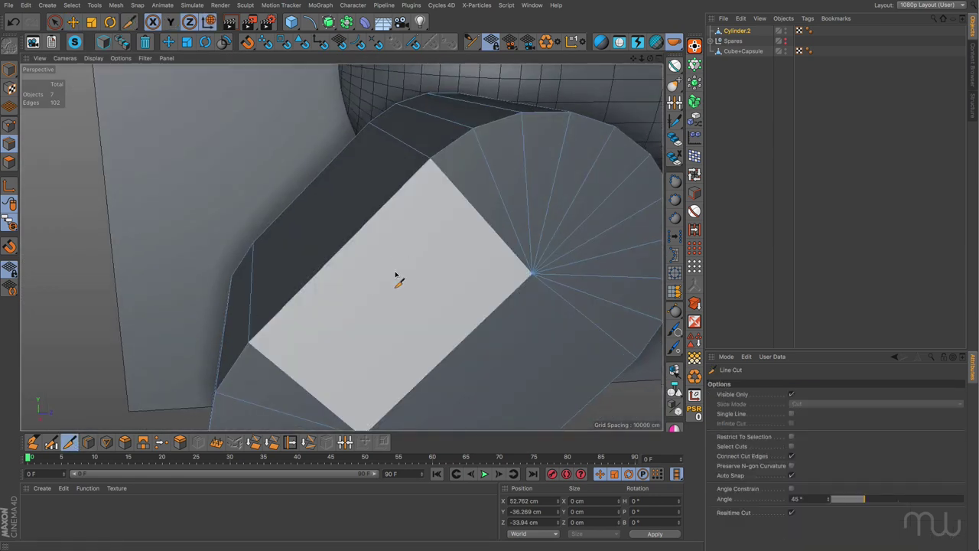
{"action": "key", "text": "k"}
{"action": "key", "text": "l"}
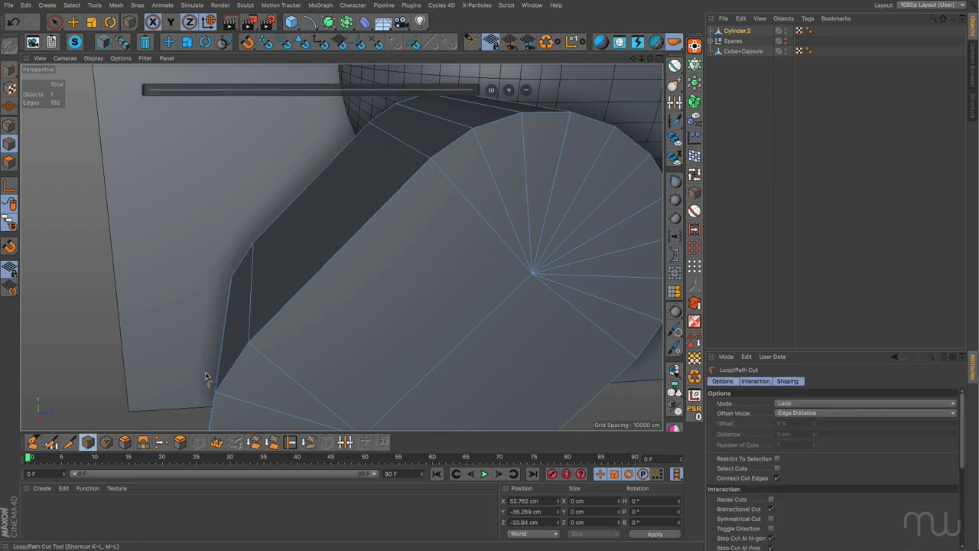
{"action": "left_click", "coordinate": [392, 209]}
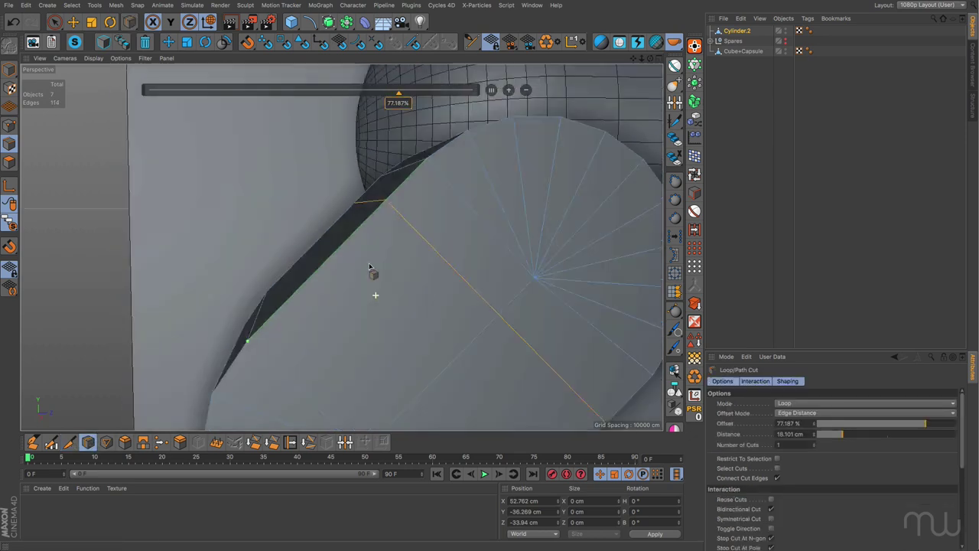
{"action": "left_click_drag", "start_coordinate": [369, 266], "coordinate": [389, 292], "text": "alt"}
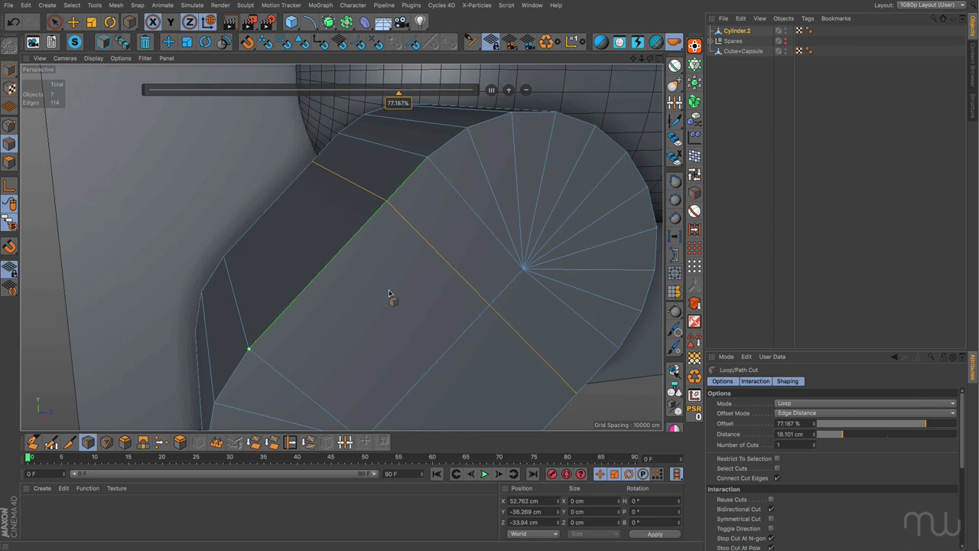
Slide the new loop cut closer to the upper rounded end in the side view, to an offset of about 82.55%
{"action": "middle_click", "coordinate": [388, 289]}
{"action": "middle_click", "coordinate": [281, 353]}
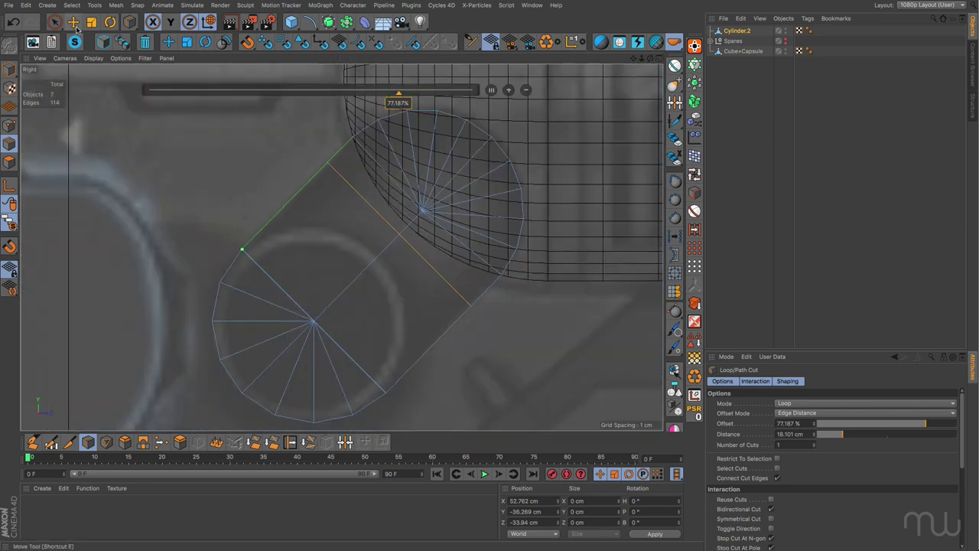
{"action": "left_click_drag", "start_coordinate": [400, 95], "coordinate": [415, 95]}
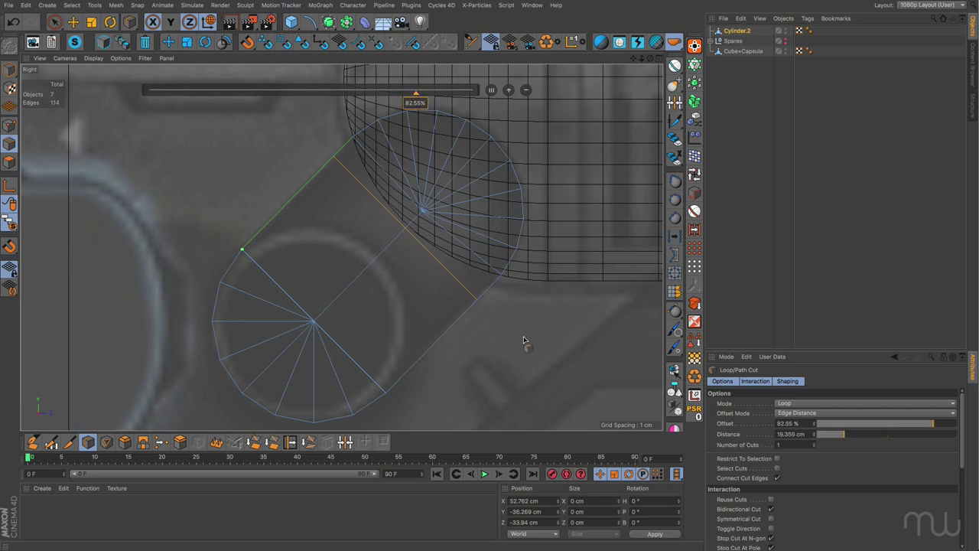
{"action": "left_click", "coordinate": [73, 22]}
Nudge the lower side edge of the new loop cut outward by about 0.1 cm in the side view
{"action": "middle_click", "coordinate": [210, 161]}
{"action": "left_click_drag", "start_coordinate": [257, 208], "coordinate": [201, 150], "text": "alt"}
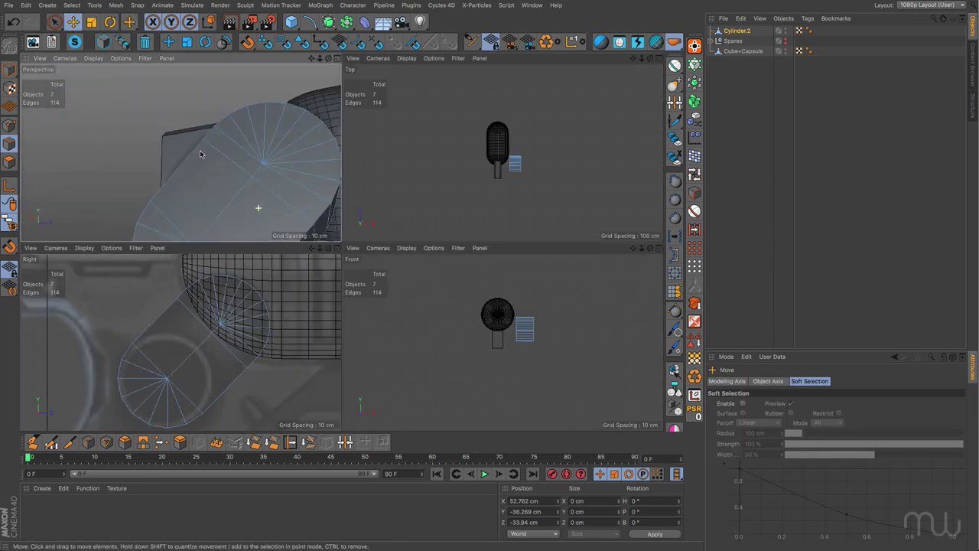
{"action": "left_click_drag", "start_coordinate": [311, 195], "coordinate": [183, 130], "text": "alt"}
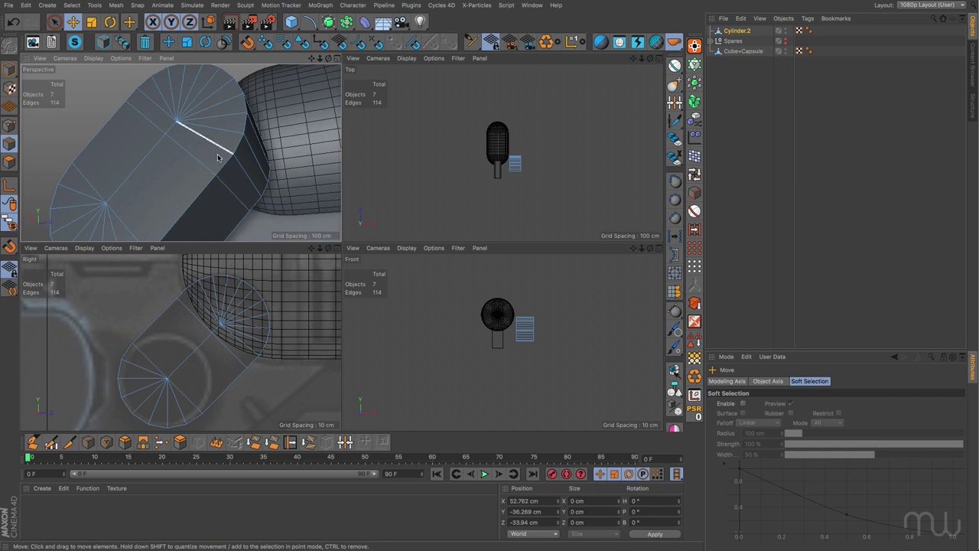
{"action": "left_click", "coordinate": [229, 193]}
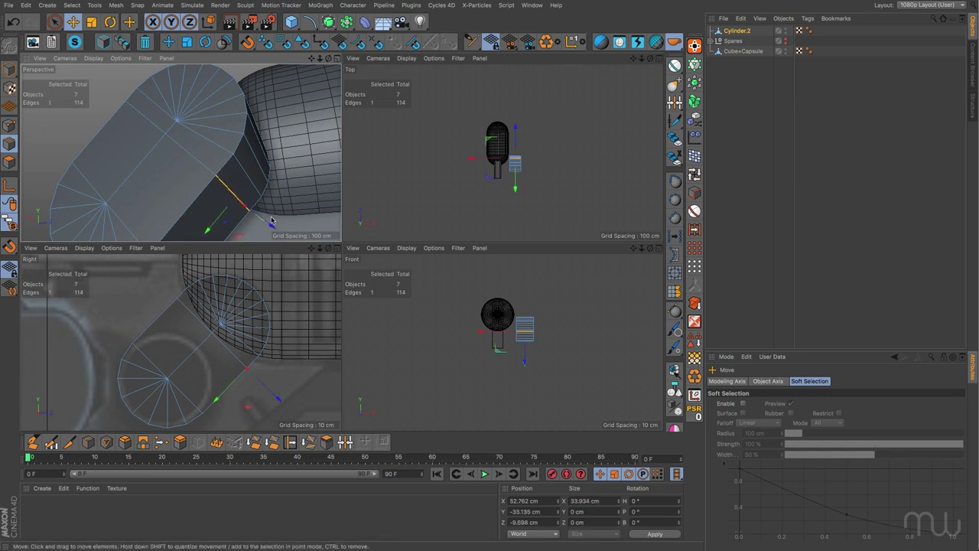
{"action": "middle_click", "coordinate": [265, 402]}
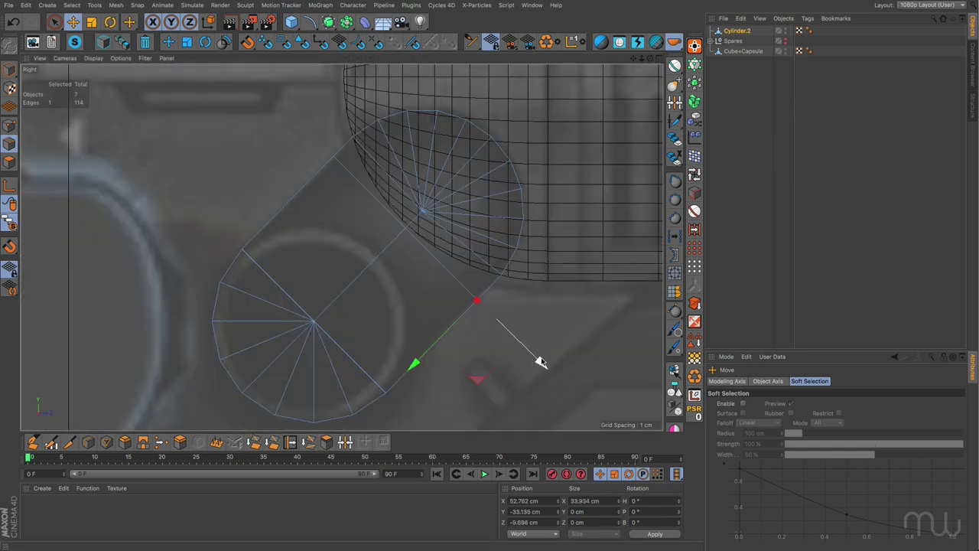
{"action": "left_click_drag", "start_coordinate": [540, 362], "coordinate": [541, 363]}
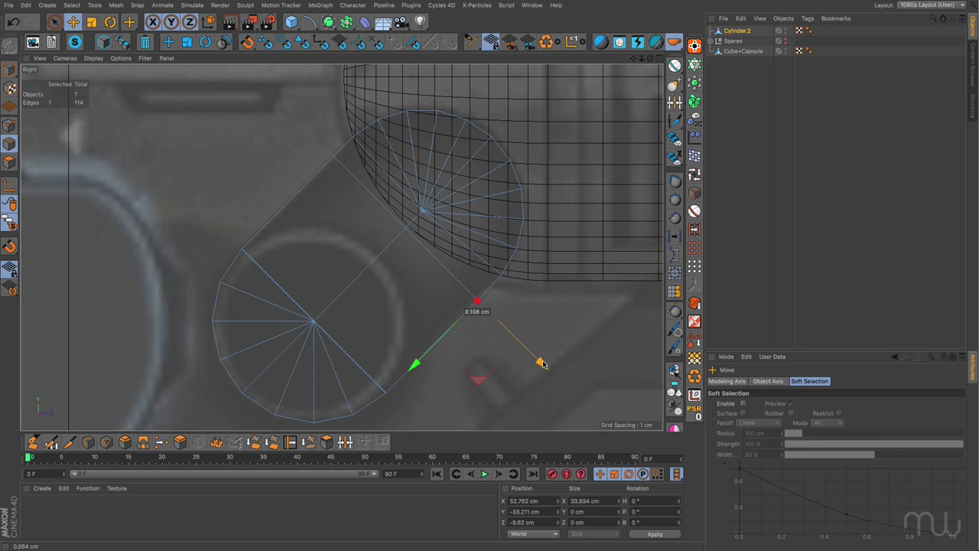
{"action": "left_click", "coordinate": [551, 340]}
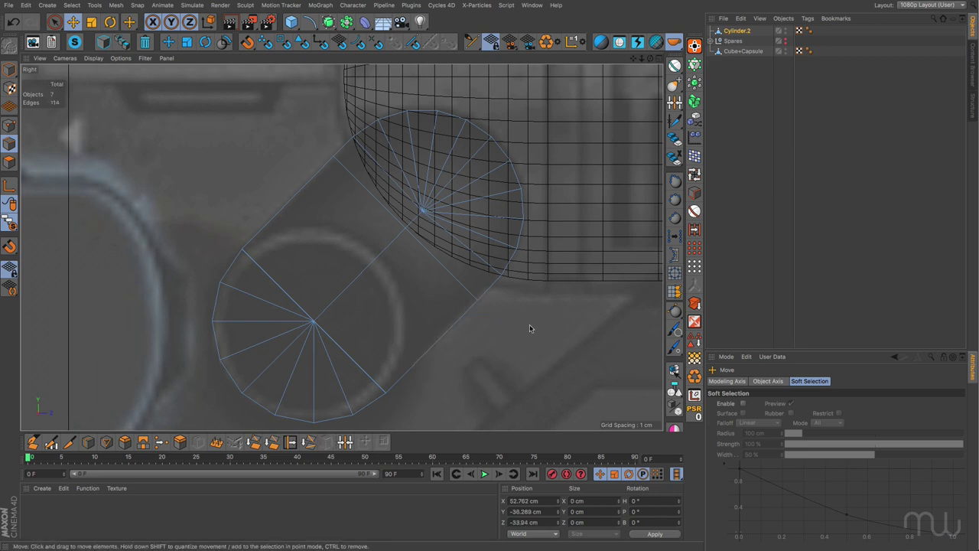
Wrap Cube+Capsule in a Boole and add Cylinder.2 beneath it as the subtracting object
{"action": "scroll", "coordinate": [514, 316], "scroll_direction": "down", "scroll_amount": 2}
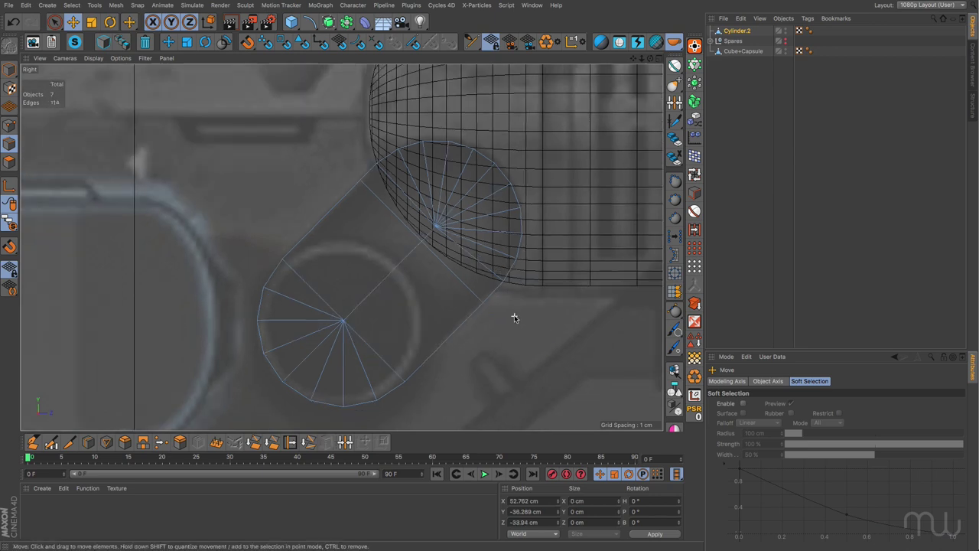
{"action": "left_click", "coordinate": [744, 51]}
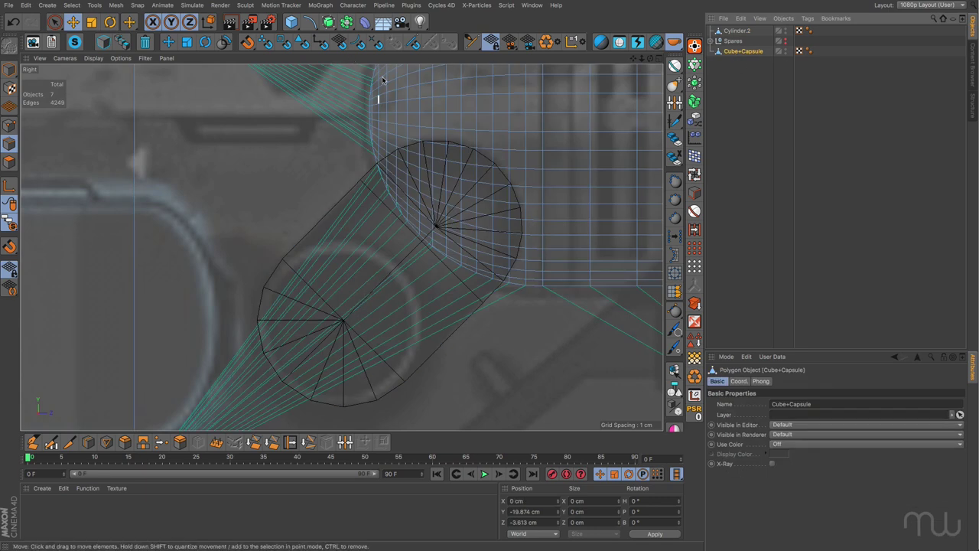
{"action": "left_click_drag", "start_coordinate": [348, 25], "coordinate": [535, 37], "text": "alt"}
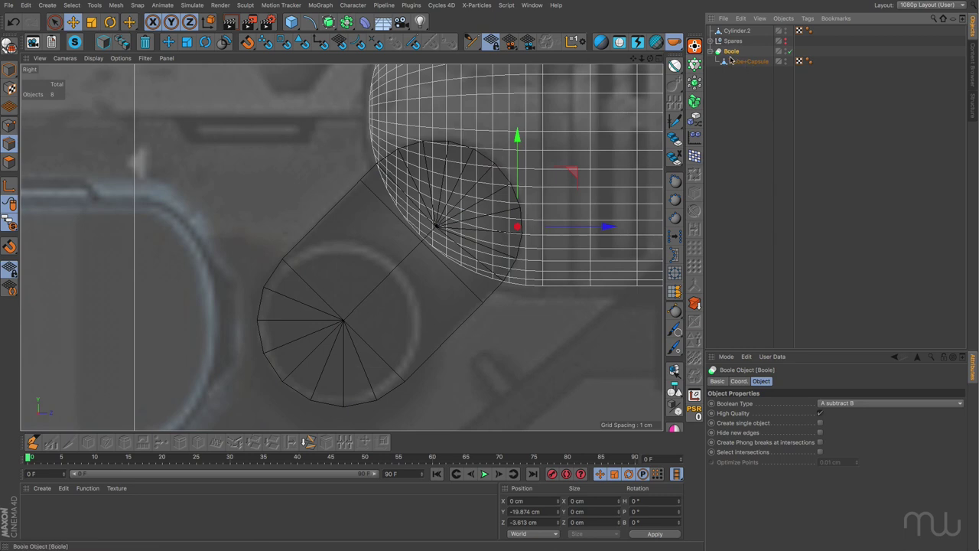
{"action": "left_click_drag", "start_coordinate": [735, 32], "coordinate": [740, 56]}
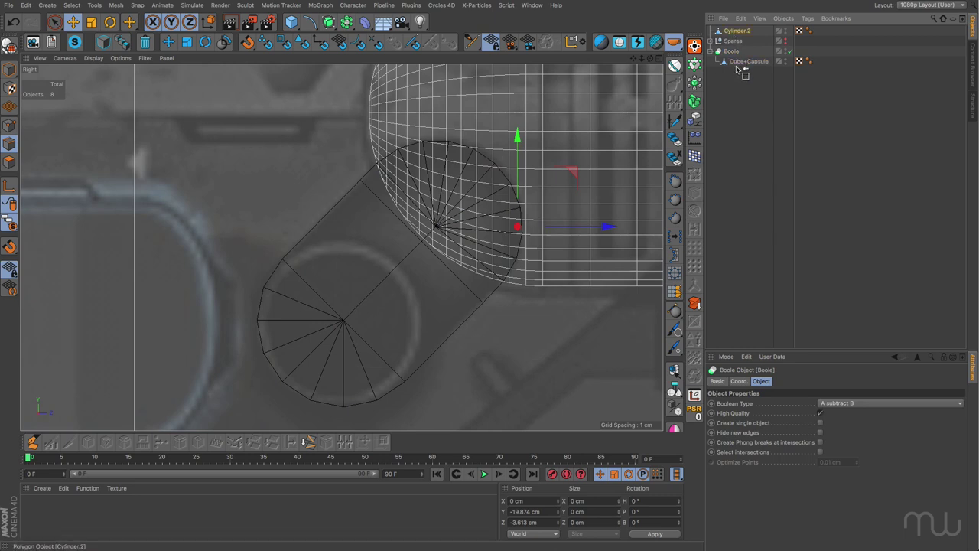
{"action": "left_click_drag", "start_coordinate": [737, 67], "coordinate": [739, 69]}
Move Cylinder.2 along X to about 24.5 cm so the Boole cuts a recess in the side of the capsule body
{"action": "middle_click", "coordinate": [594, 176]}
{"action": "left_click_drag", "start_coordinate": [291, 172], "coordinate": [304, 174], "text": "alt"}
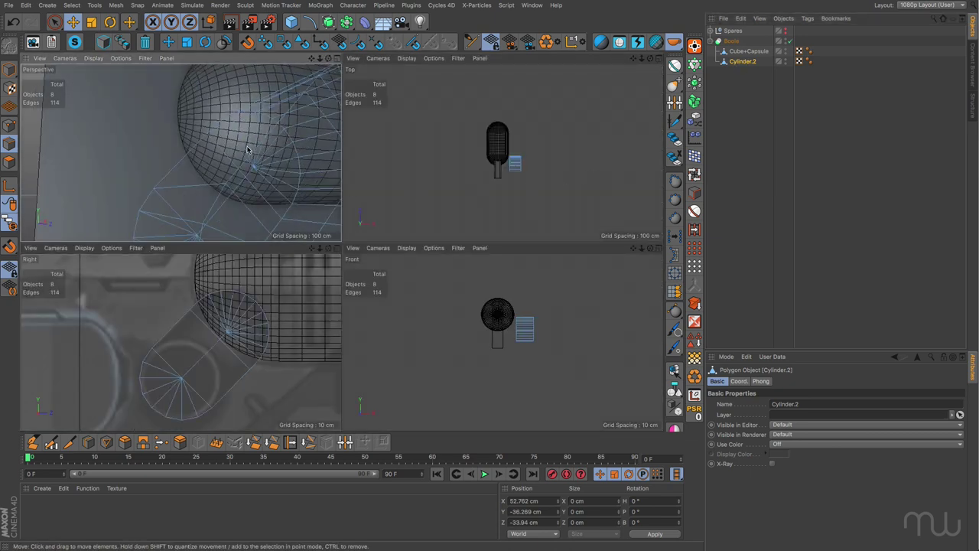
{"action": "middle_click", "coordinate": [305, 175]}
{"action": "left_click_drag", "start_coordinate": [462, 199], "coordinate": [469, 229], "text": "alt"}
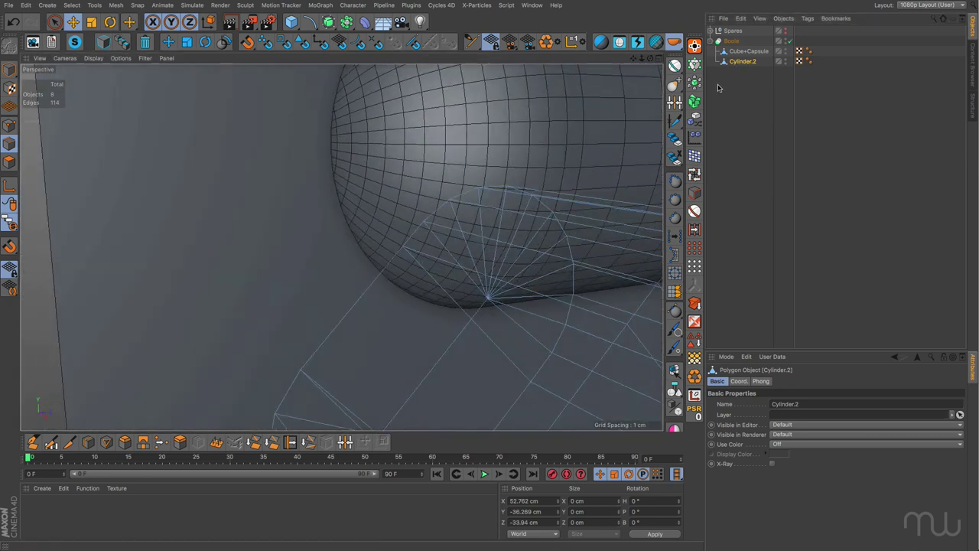
{"action": "left_click", "coordinate": [731, 41]}
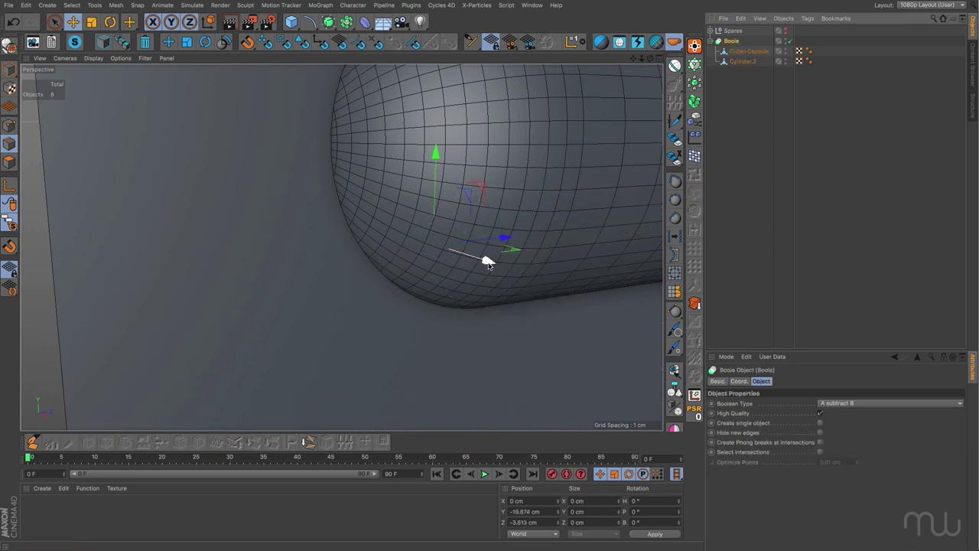
{"action": "left_click", "coordinate": [742, 61]}
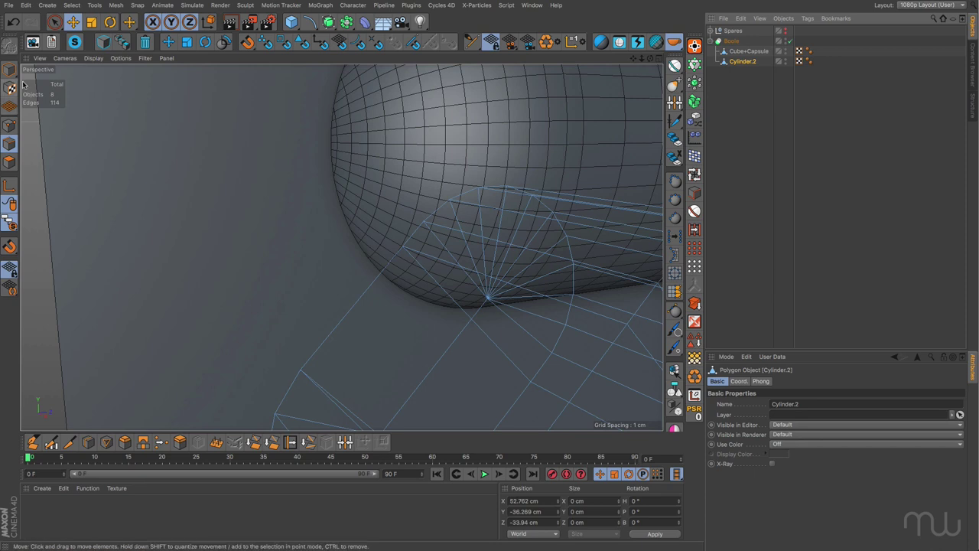
{"action": "left_click", "coordinate": [10, 69]}
{"action": "scroll", "coordinate": [474, 306], "scroll_direction": "down", "scroll_amount": 2}
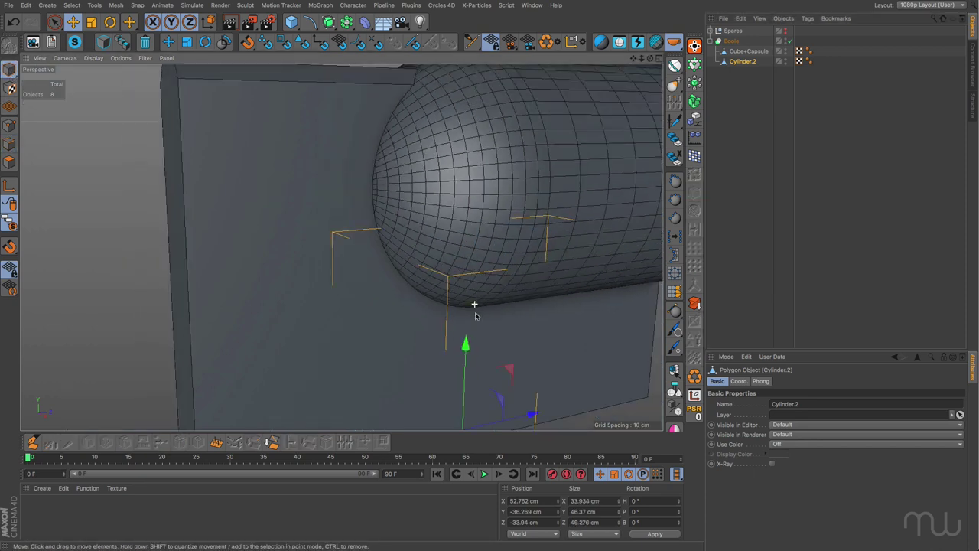
{"action": "scroll", "coordinate": [498, 355], "scroll_direction": "up", "scroll_amount": 3}
{"action": "left_click_drag", "start_coordinate": [481, 384], "coordinate": [393, 369]}
{"action": "left_click_drag", "start_coordinate": [438, 262], "coordinate": [415, 217], "text": "alt"}
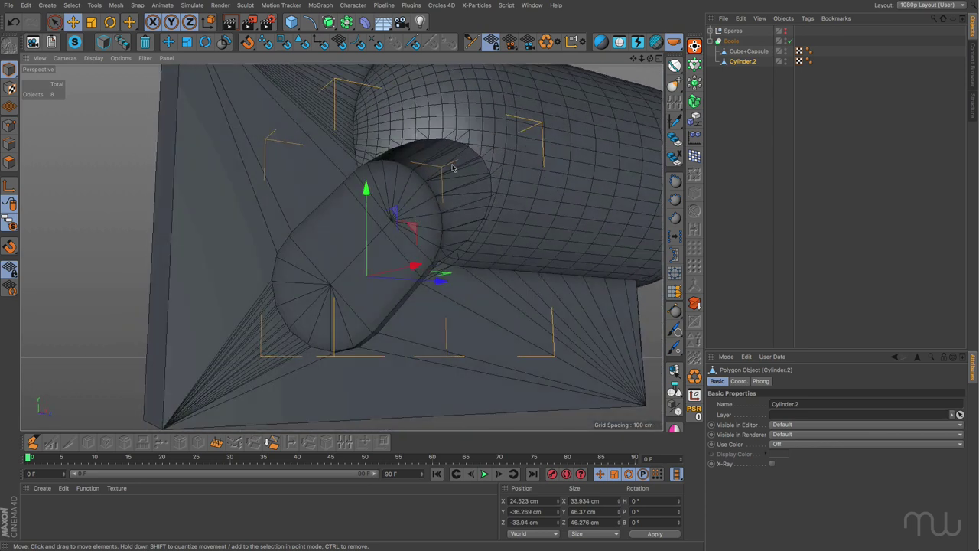
Examine the recess in the capsule up close and store a copy of the Boole in the Spares group
{"action": "scroll", "coordinate": [459, 165], "scroll_direction": "up", "scroll_amount": 3}
{"action": "scroll", "coordinate": [458, 165], "scroll_direction": "up", "scroll_amount": 2}
{"action": "mouse_move", "coordinate": [342, 172]}
{"action": "left_mouse_down", "text": "alt"}
{"action": "mouse_move", "coordinate": [307, 170]}
{"action": "mouse_move", "coordinate": [332, 175]}
{"action": "mouse_move", "coordinate": [357, 162]}
{"action": "left_mouse_up", "text": "alt"}
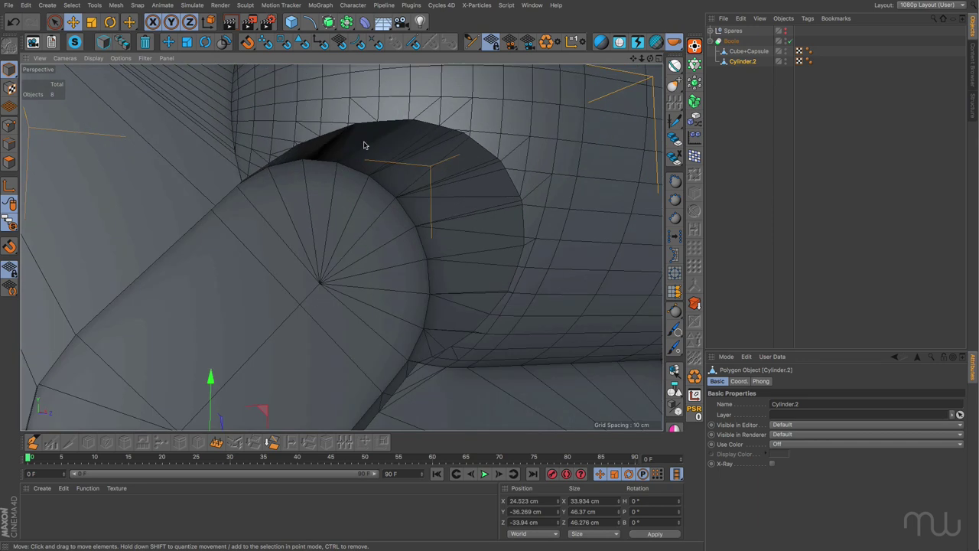
{"action": "mouse_move", "coordinate": [503, 308]}
{"action": "left_mouse_down", "text": "alt"}
{"action": "mouse_move", "coordinate": [481, 260]}
{"action": "mouse_move", "coordinate": [501, 271]}
{"action": "mouse_move", "coordinate": [505, 295]}
{"action": "left_mouse_up", "text": "alt"}
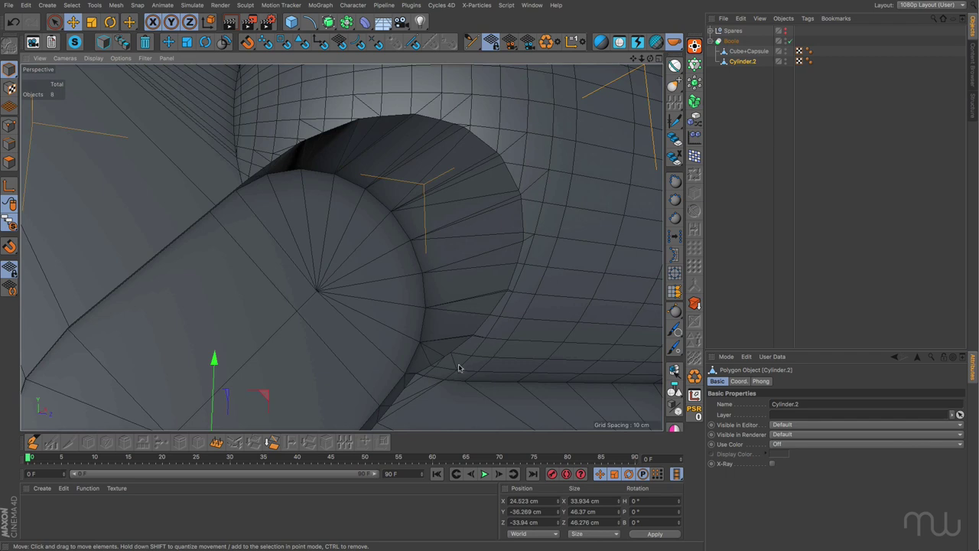
{"action": "left_click_drag", "start_coordinate": [432, 359], "coordinate": [416, 307], "text": "alt"}
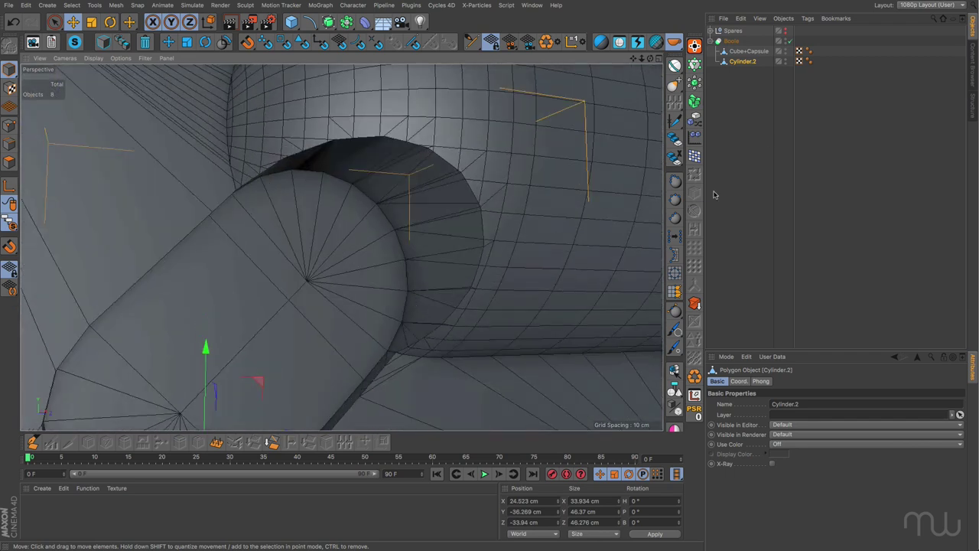
{"action": "left_click", "coordinate": [718, 43]}
{"action": "left_click", "coordinate": [732, 42]}
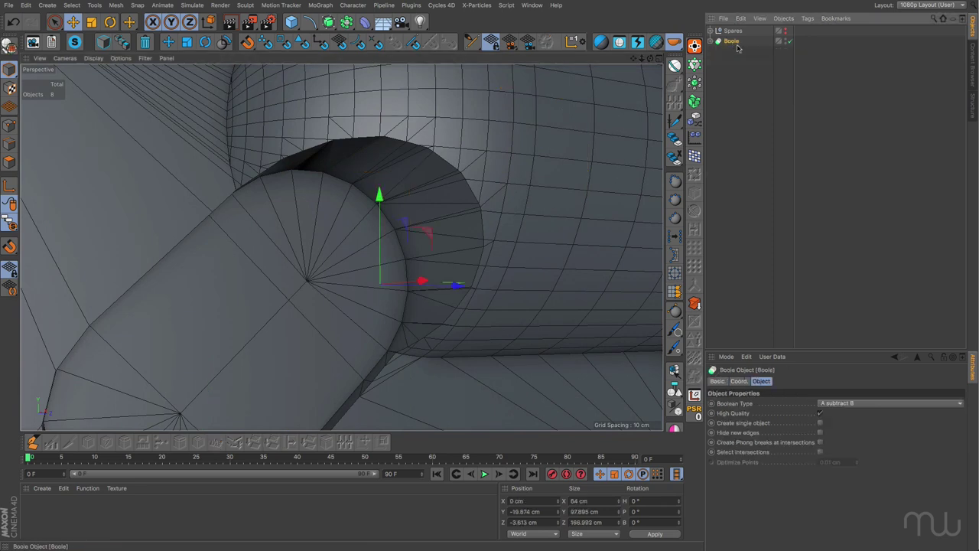
{"action": "left_click_drag", "start_coordinate": [731, 32], "coordinate": [730, 34], "text": "ctrl"}
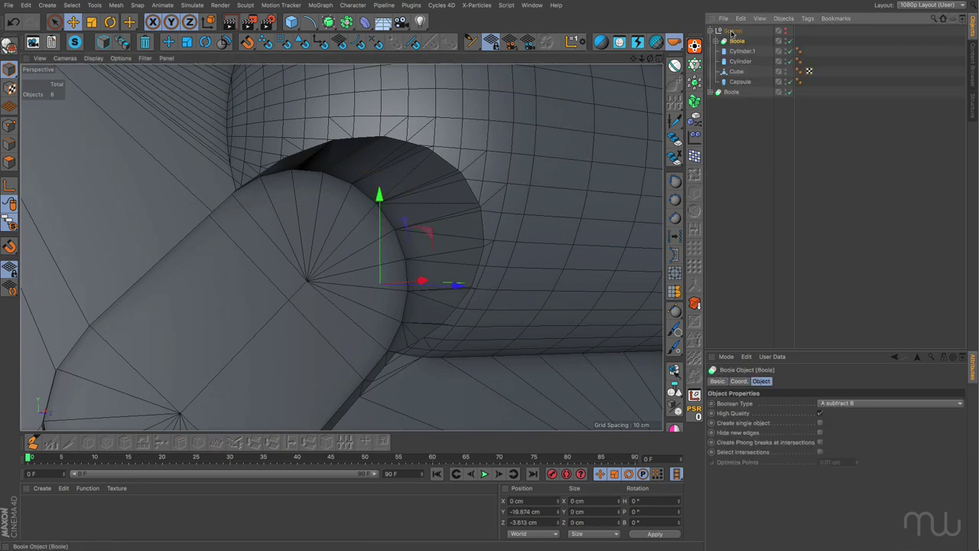
{"action": "left_click", "coordinate": [711, 31]}
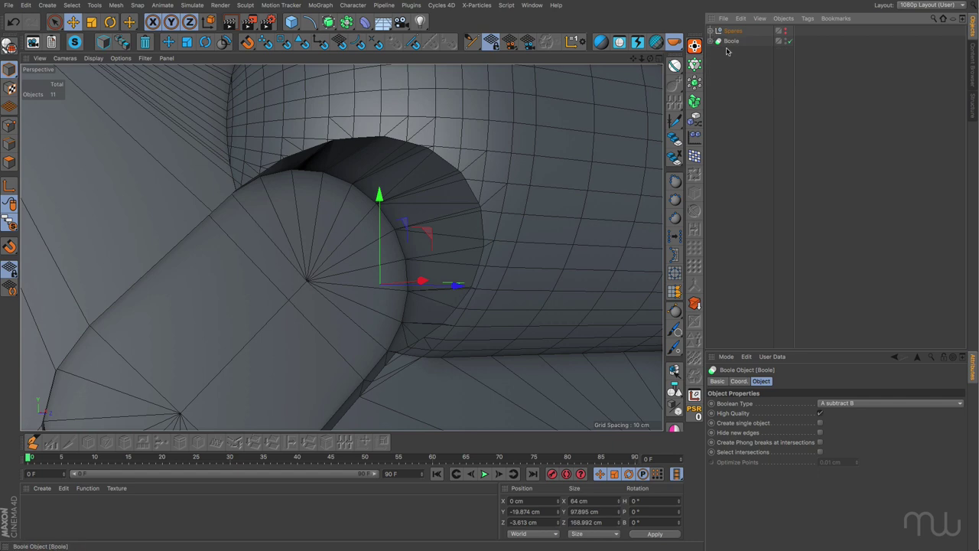
Enable Create single object and Hide new edges on the Boole, and convert it into an editable polygon object
{"action": "left_click", "coordinate": [711, 41]}
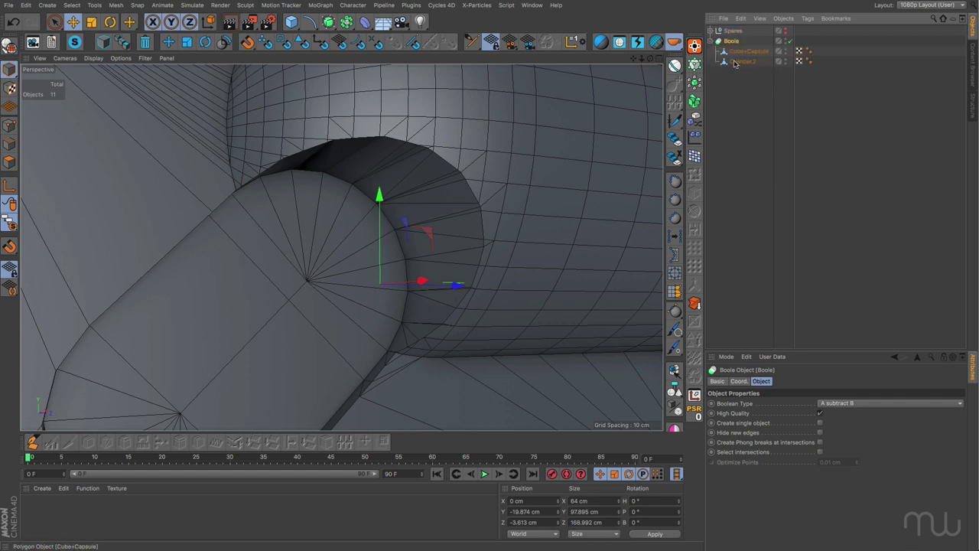
{"action": "left_click", "coordinate": [820, 423]}
{"action": "left_click", "coordinate": [821, 432]}
{"action": "mouse_move", "coordinate": [516, 261]}
{"action": "left_mouse_down", "text": "alt"}
{"action": "mouse_move", "coordinate": [492, 258]}
{"action": "mouse_move", "coordinate": [517, 266]}
{"action": "left_mouse_up", "text": "alt"}
{"action": "right_click_drag", "start_coordinate": [516, 264], "coordinate": [572, 267], "text": "alt"}
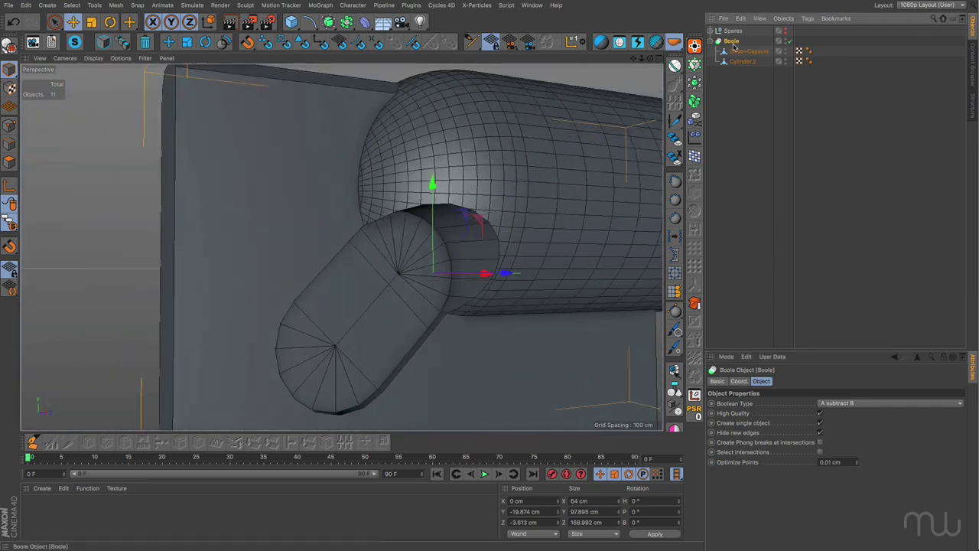
{"action": "key", "text": "c"}
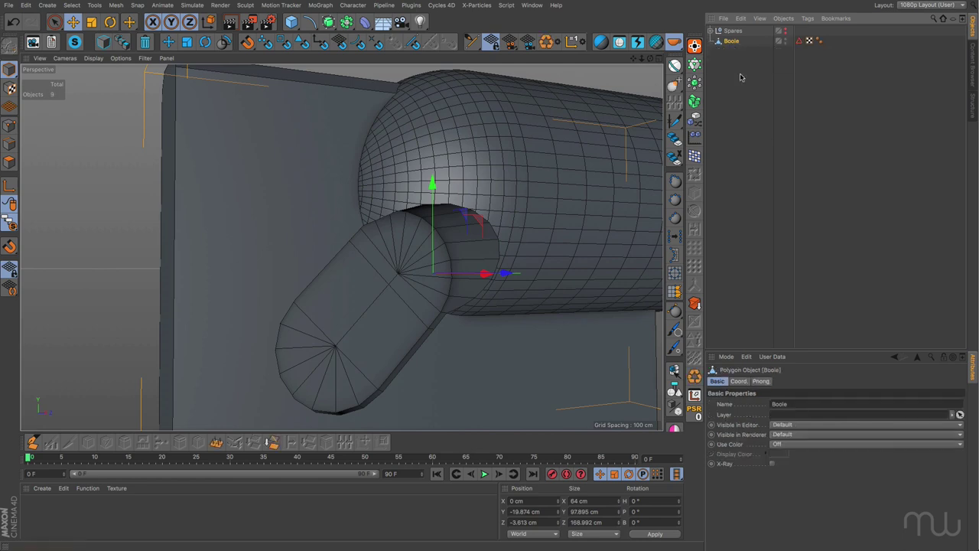
{"action": "left_click", "coordinate": [743, 76]}
Select the path of rim edges where the recess meets the rounded capsule surface with Path Selection in Live Path mode
{"action": "left_click_drag", "start_coordinate": [435, 265], "coordinate": [398, 229], "text": "alt"}
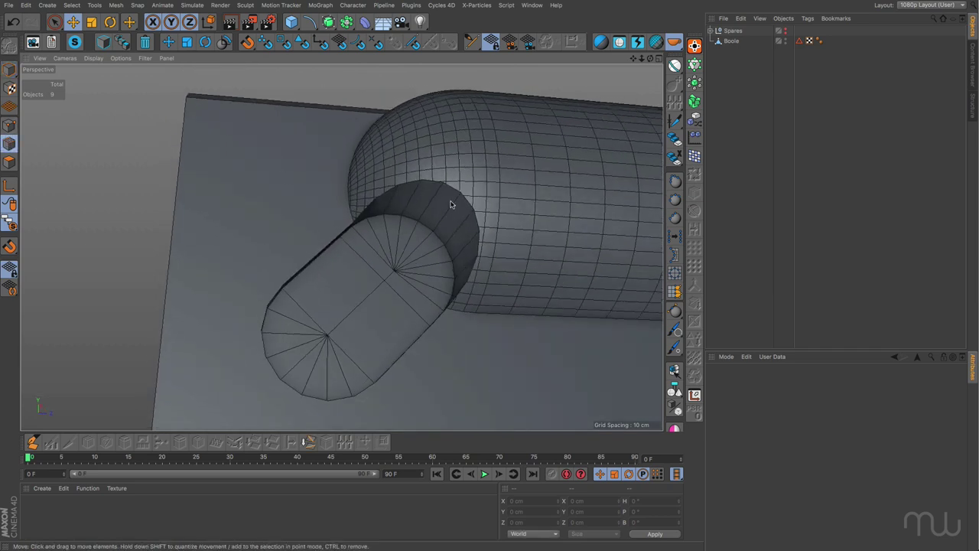
{"action": "right_click_drag", "start_coordinate": [467, 241], "coordinate": [456, 221], "text": "alt"}
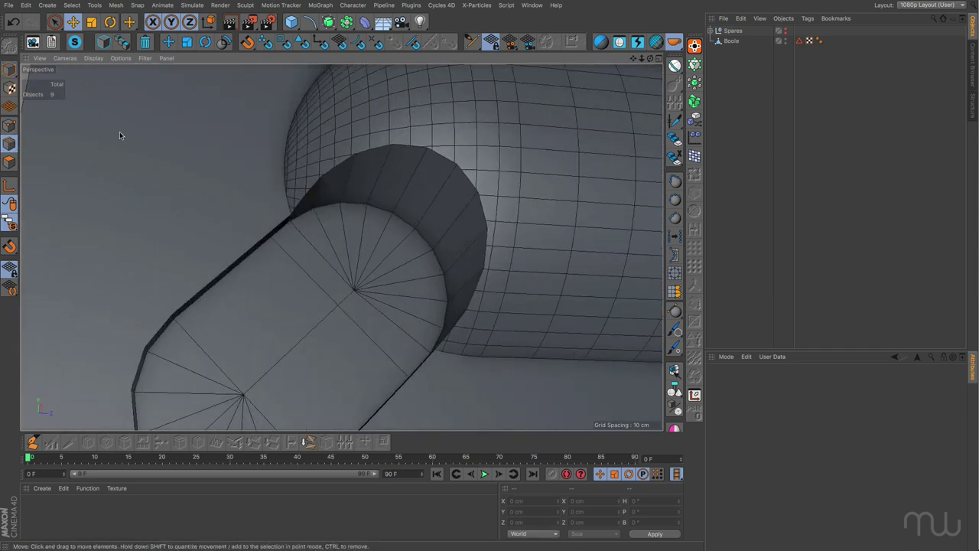
{"action": "left_click", "coordinate": [731, 41]}
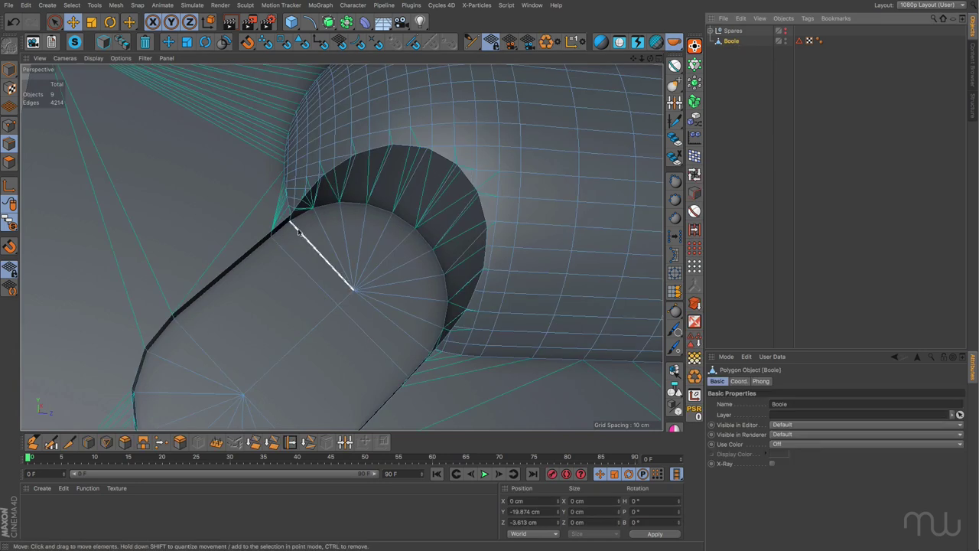
{"action": "left_click", "coordinate": [694, 210]}
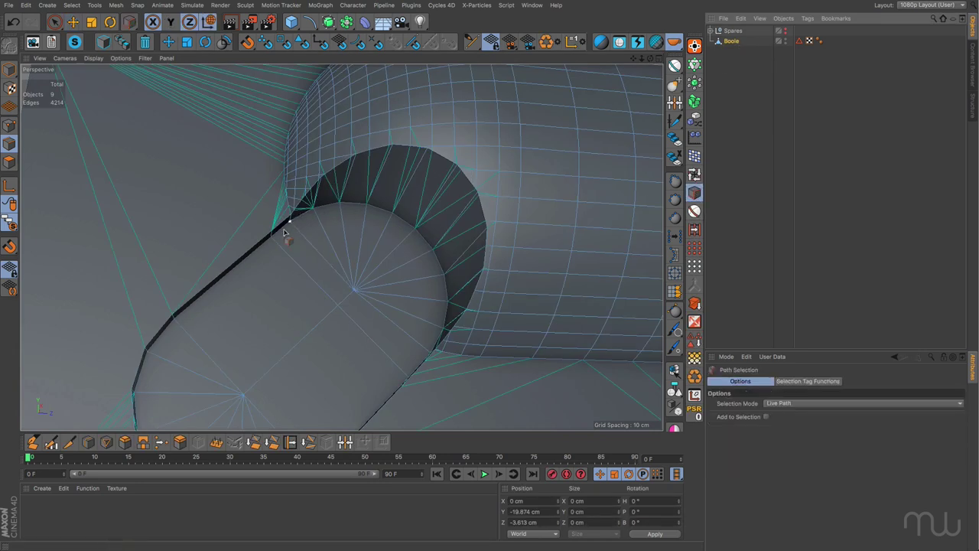
{"action": "scroll", "coordinate": [293, 216], "scroll_direction": "up", "scroll_amount": 3}
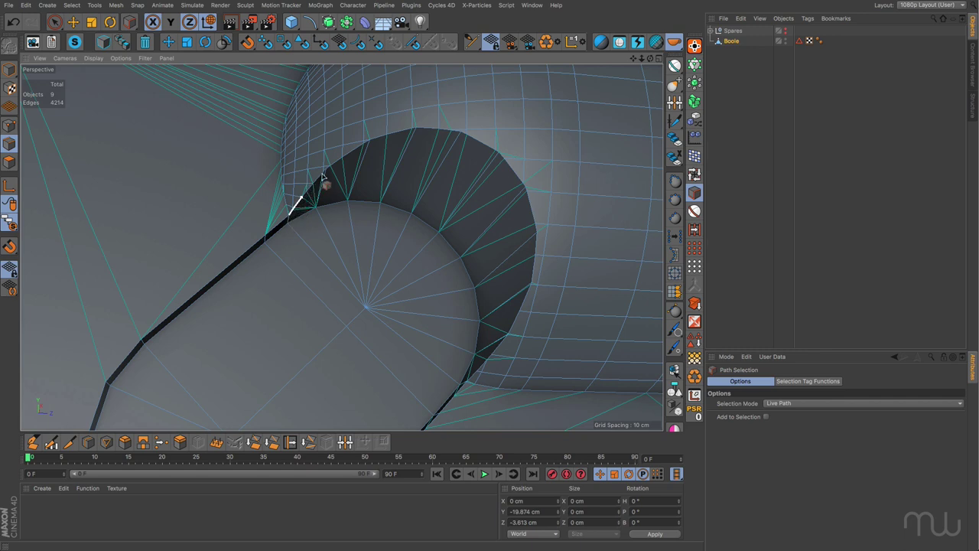
{"action": "mouse_move", "coordinate": [308, 191]}
{"action": "left_mouse_down"}
{"action": "mouse_move", "coordinate": [365, 145]}
{"action": "mouse_move", "coordinate": [414, 132]}
{"action": "mouse_move", "coordinate": [501, 157]}
{"action": "left_mouse_up"}
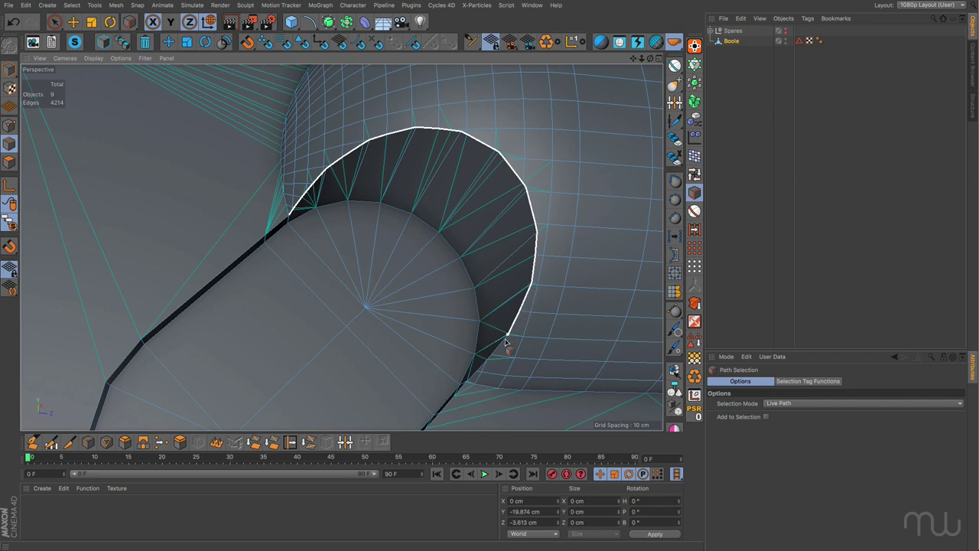
{"action": "left_click", "coordinate": [466, 380]}
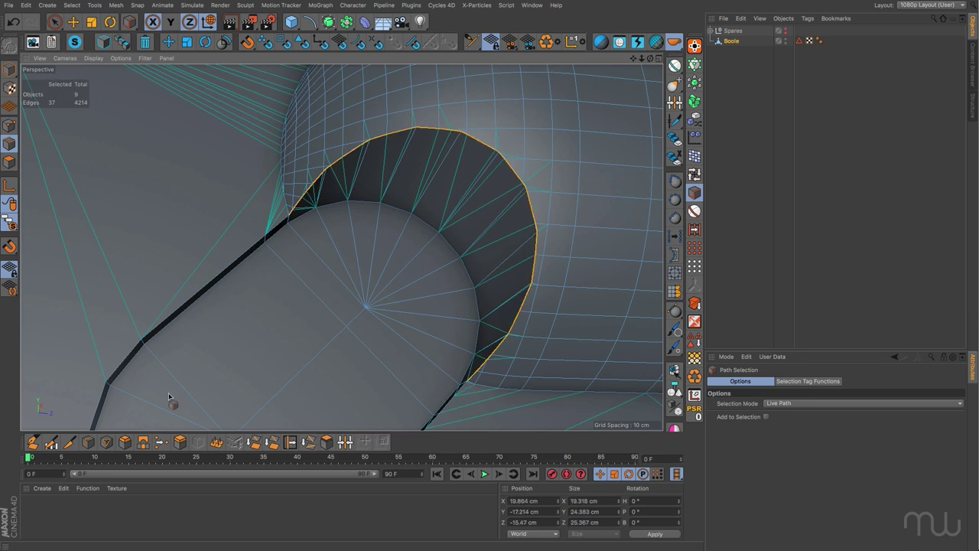
Try a Chamfer bevel with an offset of about 4.2 cm on the selected rim edges, and undo it
{"action": "key", "text": "m"}
{"action": "key", "text": "s"}
{"action": "scroll", "coordinate": [420, 317], "scroll_direction": "down", "scroll_amount": 3}
{"action": "left_click_drag", "start_coordinate": [406, 314], "coordinate": [566, 315], "text": "alt"}
{"action": "mouse_move", "coordinate": [373, 281]}
{"action": "left_mouse_down", "text": "alt"}
{"action": "mouse_move", "coordinate": [449, 306]}
{"action": "mouse_move", "coordinate": [448, 334]}
{"action": "mouse_move", "coordinate": [344, 288]}
{"action": "mouse_move", "coordinate": [267, 234]}
{"action": "mouse_move", "coordinate": [324, 248]}
{"action": "mouse_move", "coordinate": [368, 284]}
{"action": "left_mouse_up", "text": "alt"}
{"action": "key", "text": "ctrl+z"}
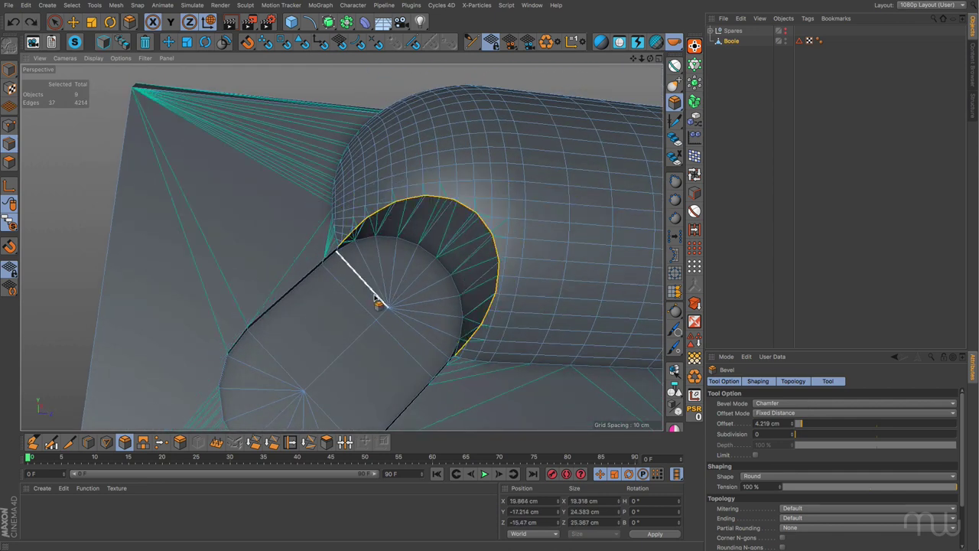
Bevel the selected rim edges in Chamfer mode with a fixed-distance offset of about 0.4 cm, and deselect the object
{"action": "scroll", "coordinate": [411, 271], "scroll_direction": "up", "scroll_amount": 3}
{"action": "left_click_drag", "start_coordinate": [404, 286], "coordinate": [412, 286]}
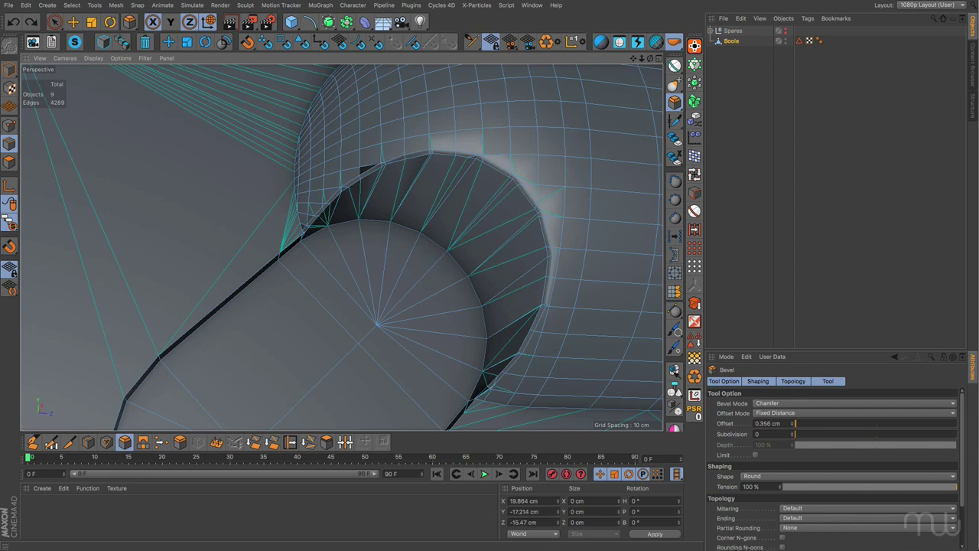
{"action": "left_click_drag", "start_coordinate": [411, 286], "coordinate": [414, 286]}
{"action": "left_click", "coordinate": [736, 155]}
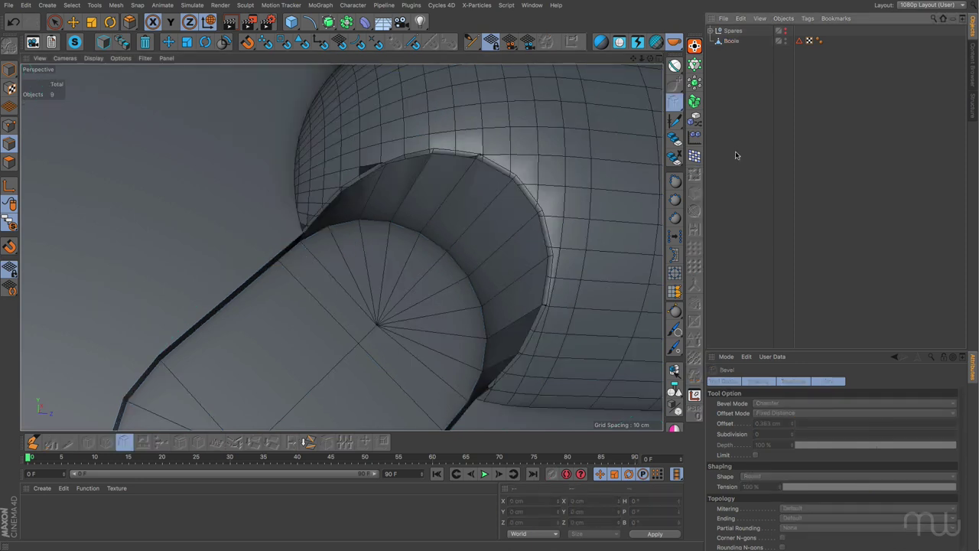
Switch the viewport display to smooth shading without wireframe lines to inspect the bevelled rim of the recess
{"action": "left_click", "coordinate": [93, 58]}
{"action": "left_click", "coordinate": [100, 74]}
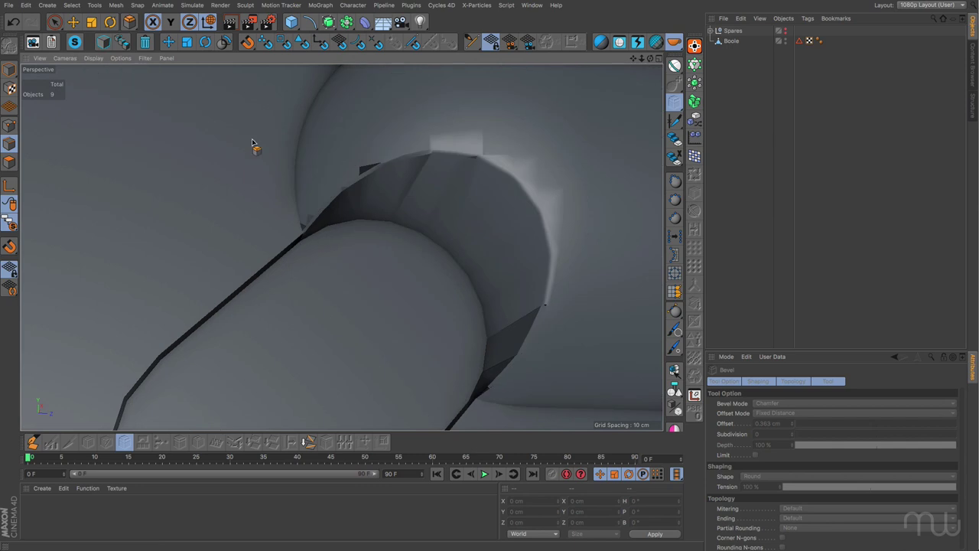
{"action": "left_click_drag", "start_coordinate": [378, 241], "coordinate": [371, 218], "text": "alt"}
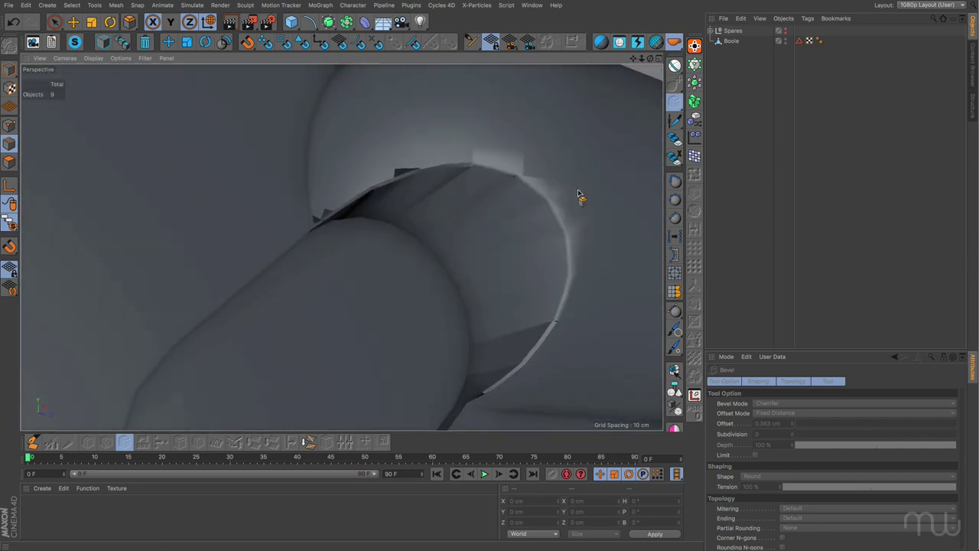
Undo the bevel on the recess's rim edges and deselect the Boole object to inspect the unbevelled rim
{"action": "key", "text": "super+z"}
{"action": "key", "text": "super+z"}
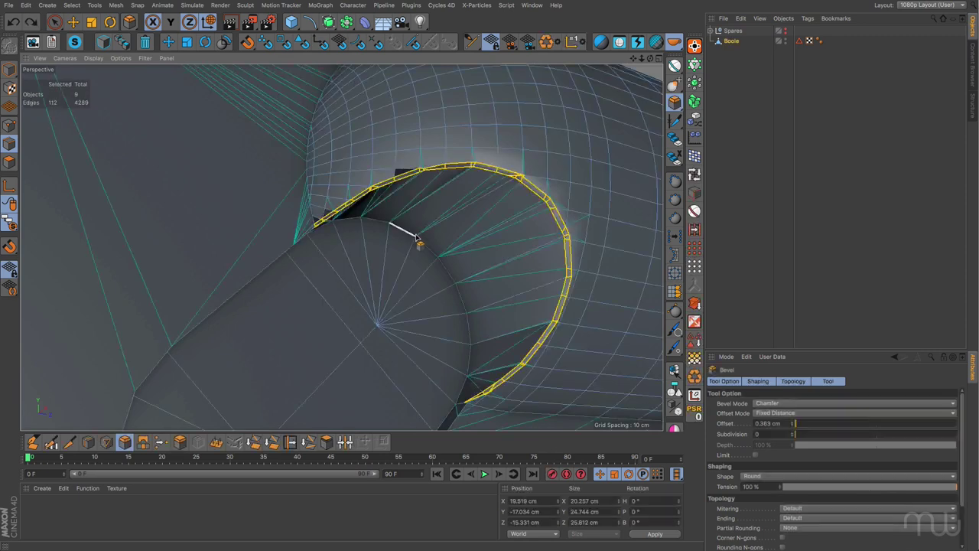
{"action": "middle_click_drag", "start_coordinate": [396, 229], "coordinate": [312, 194], "text": "alt"}
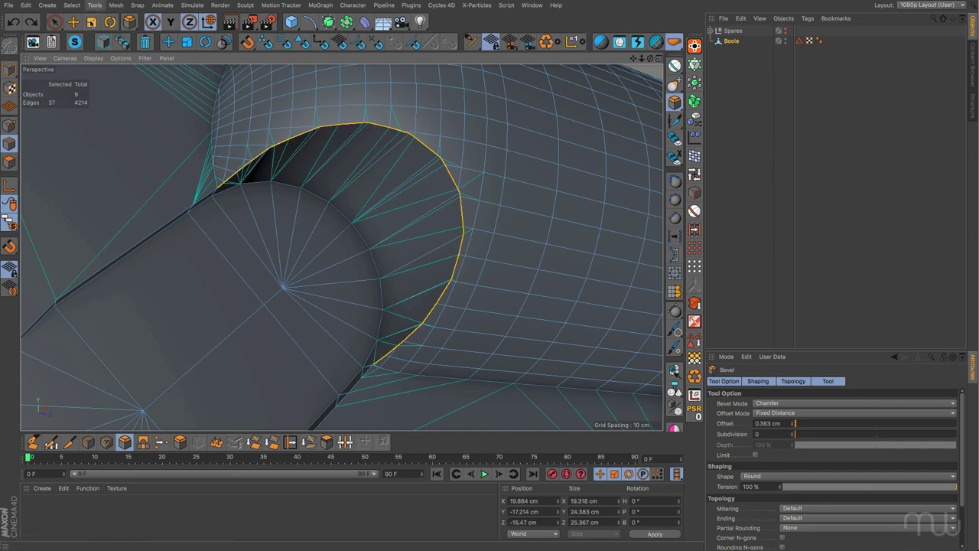
{"action": "left_click", "coordinate": [72, 22]}
{"action": "left_click", "coordinate": [739, 160]}
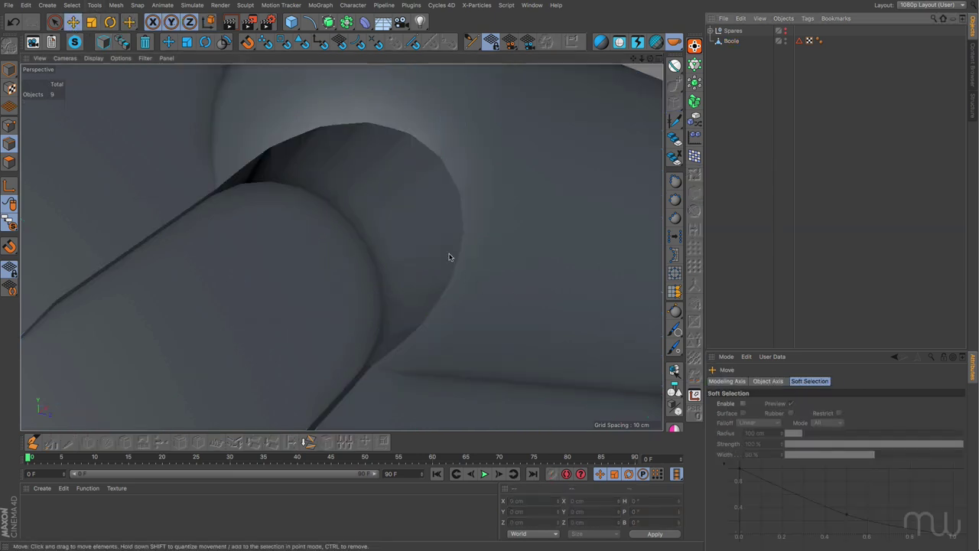
{"action": "scroll", "coordinate": [449, 264], "scroll_direction": "down", "scroll_amount": 8}
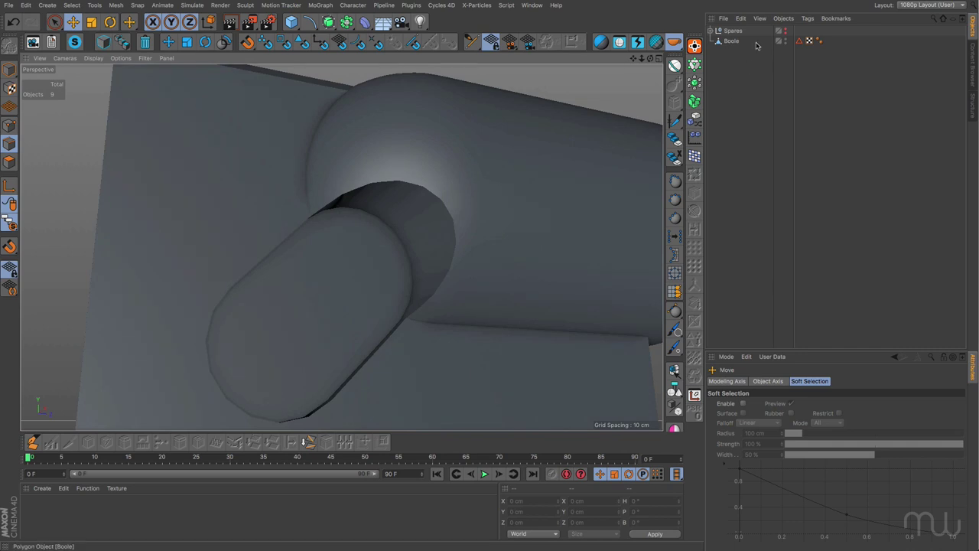
Select all wall and floor polygons of the recess on the Boole object using Loop Selection with Select Boundary Loop disabled
{"action": "left_click", "coordinate": [492, 291]}
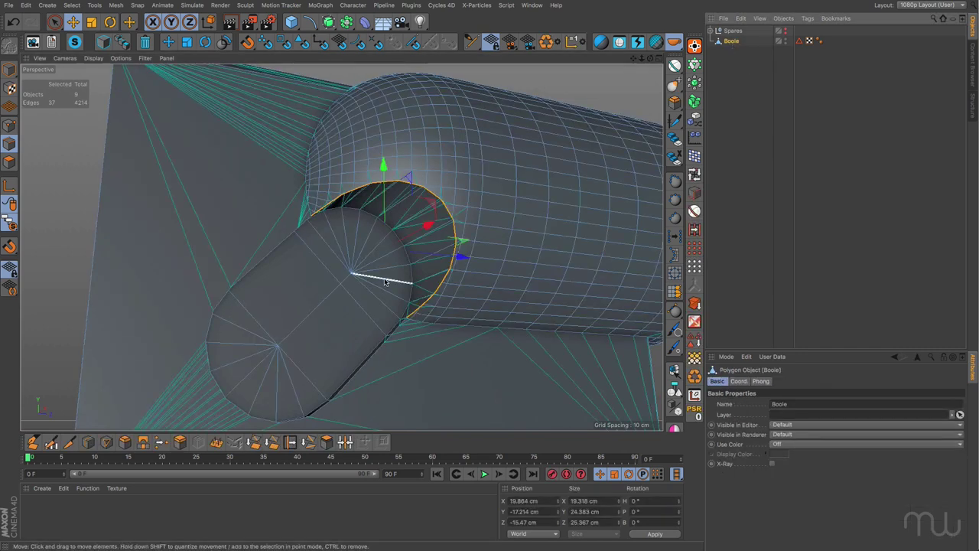
{"action": "left_click", "coordinate": [9, 161]}
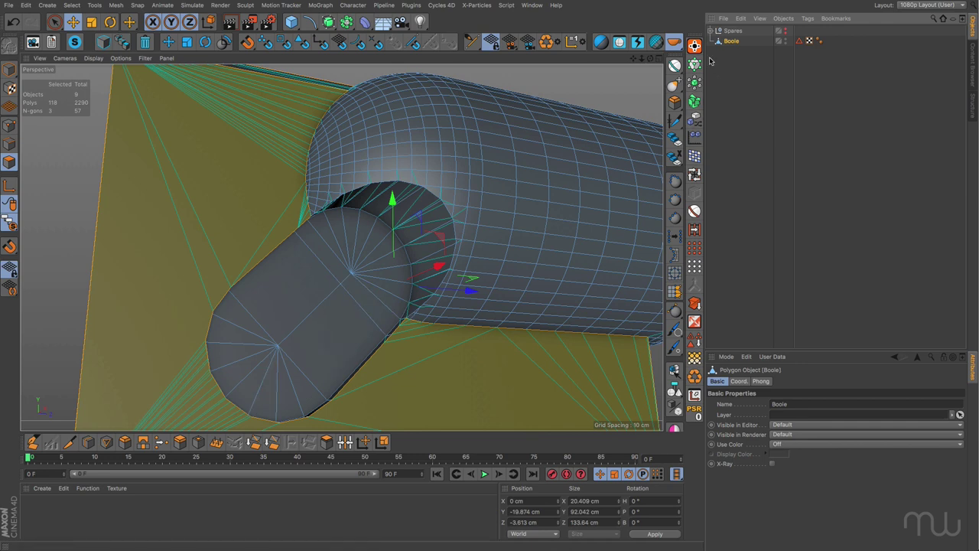
{"action": "left_click", "coordinate": [693, 174]}
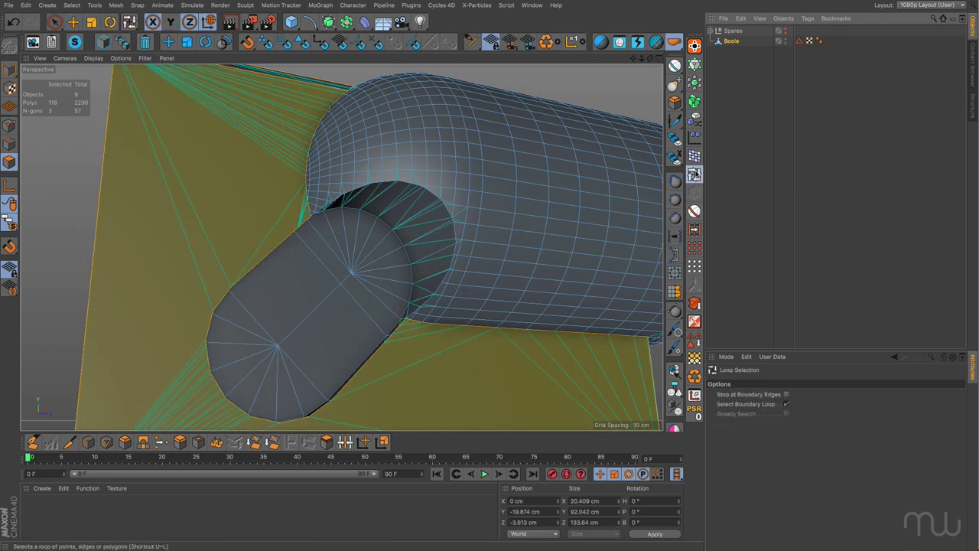
{"action": "left_click", "coordinate": [786, 403]}
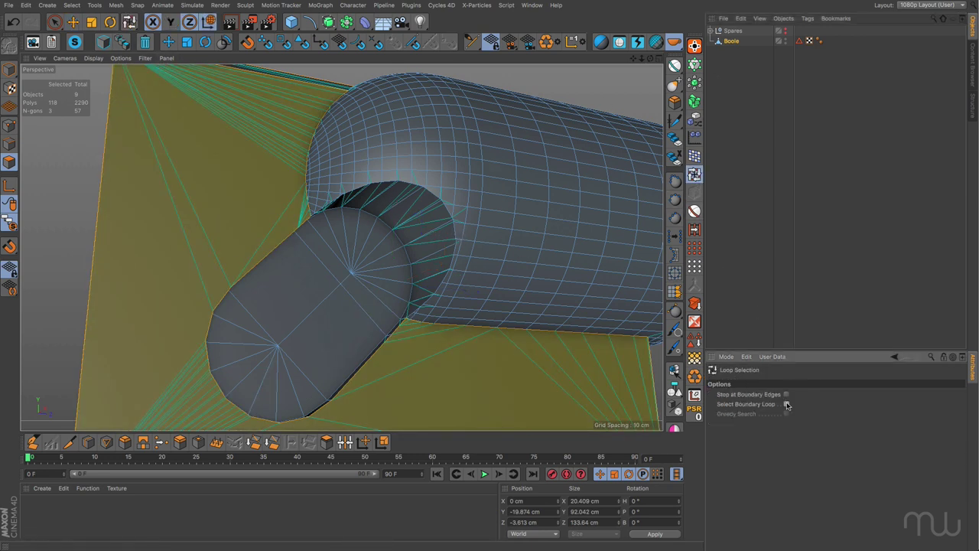
{"action": "left_click", "coordinate": [414, 232]}
{"action": "left_click", "coordinate": [373, 249], "text": "shift"}
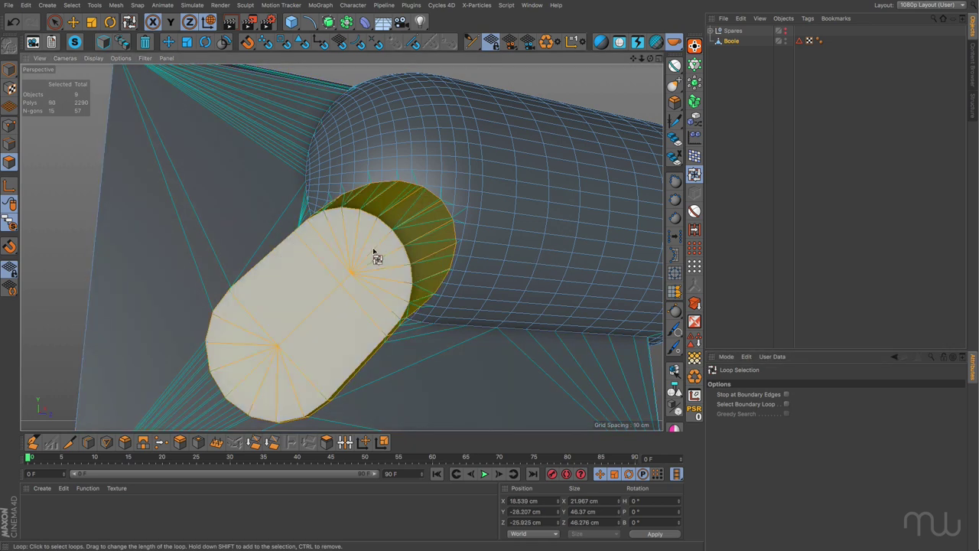
Split the selected recess polygons into a separate object, select that object and hide the original Boole
{"action": "key", "text": "u"}
{"action": "key", "text": "p"}
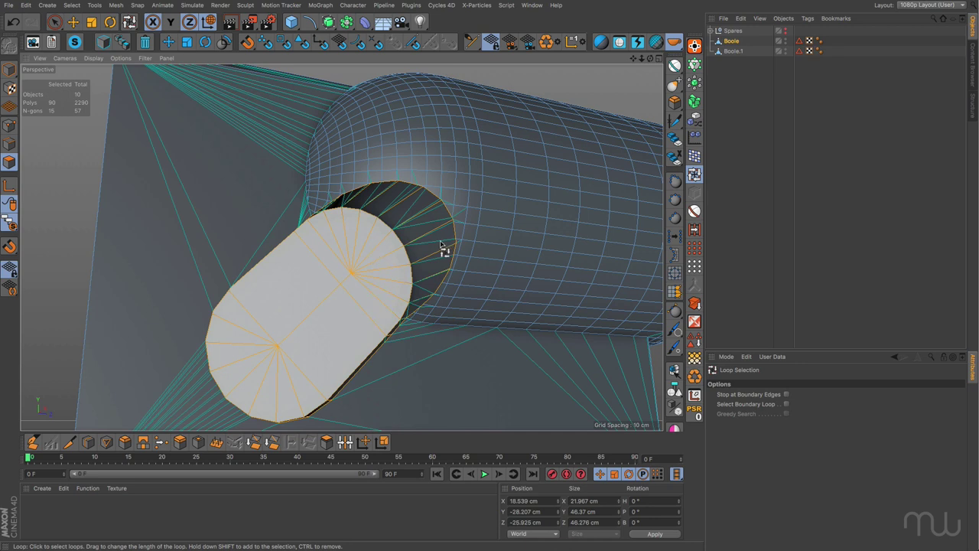
{"action": "left_click", "coordinate": [731, 51]}
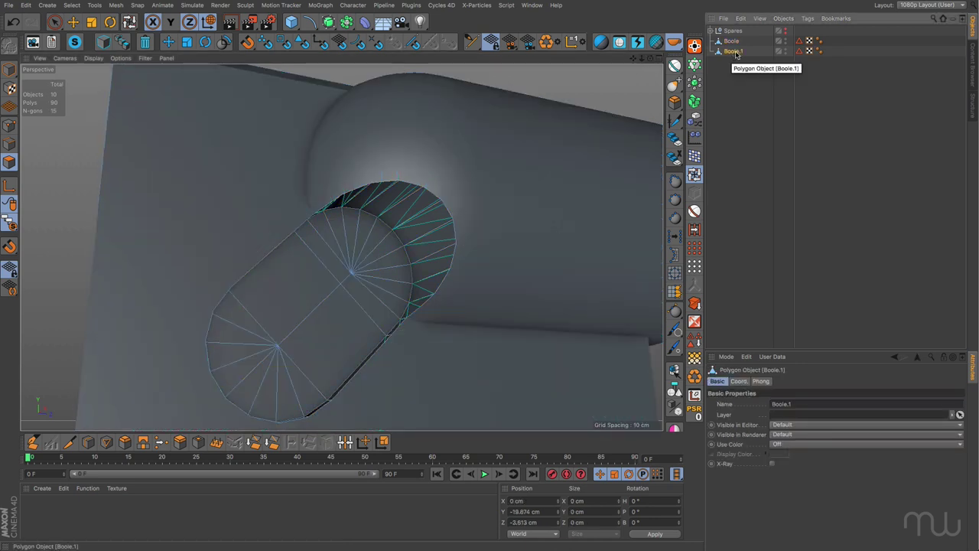
{"action": "left_click", "coordinate": [786, 42], "text": "alt"}
{"action": "left_click", "coordinate": [785, 42], "text": "alt"}
{"action": "left_click_drag", "start_coordinate": [502, 303], "coordinate": [492, 227], "text": "alt"}
{"action": "left_click_drag", "start_coordinate": [527, 290], "coordinate": [508, 293], "text": "alt"}
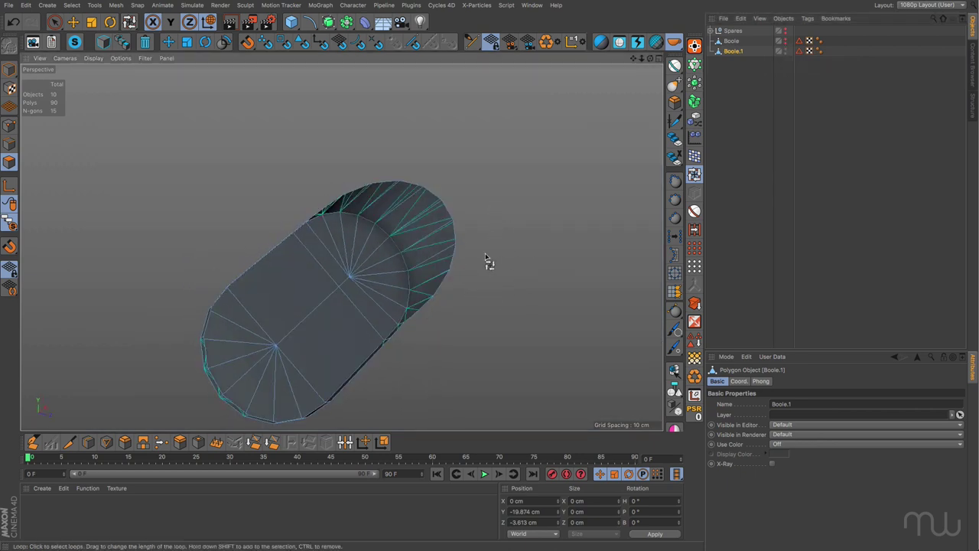
Enable Mesh Check for the split recess object in point mode, and delete all the flagged edge points along its rim
{"action": "left_click", "coordinate": [72, 21]}
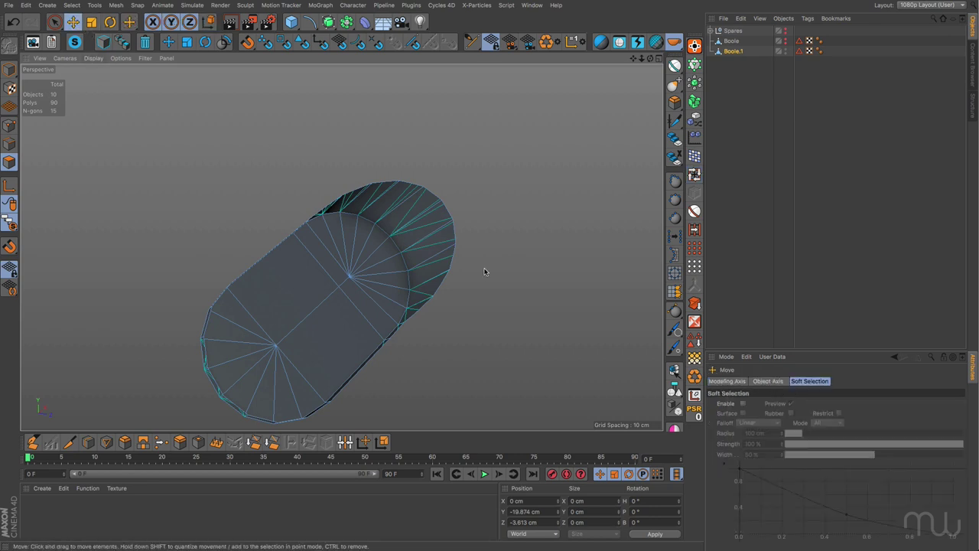
{"action": "left_click_drag", "start_coordinate": [380, 204], "coordinate": [420, 247], "text": "alt"}
{"action": "scroll", "coordinate": [423, 213], "scroll_direction": "up", "scroll_amount": 5}
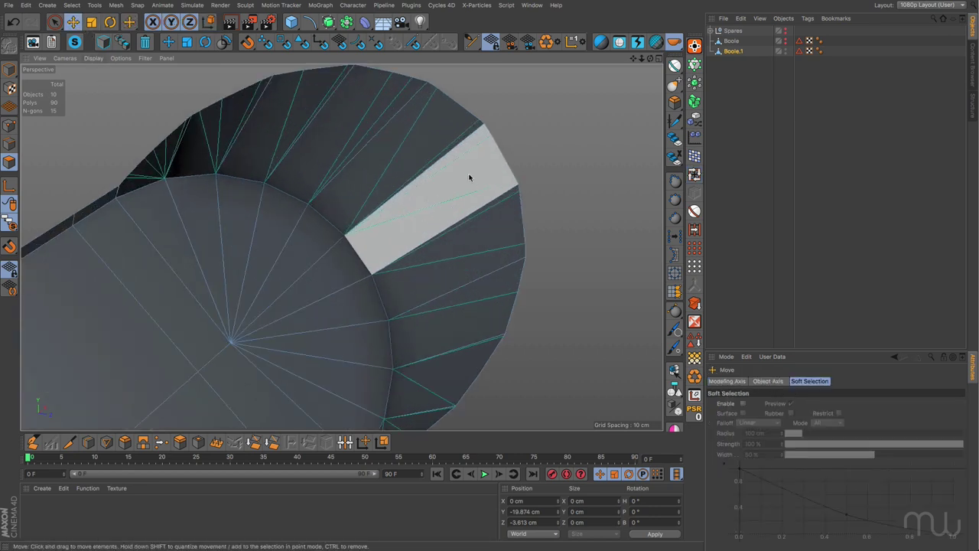
{"action": "left_click", "coordinate": [9, 126]}
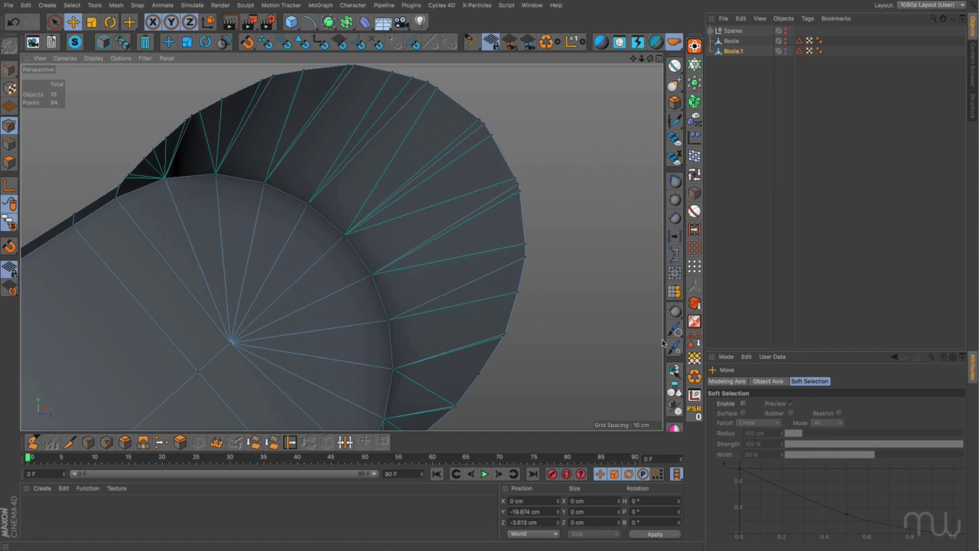
{"action": "left_click", "coordinate": [728, 356]}
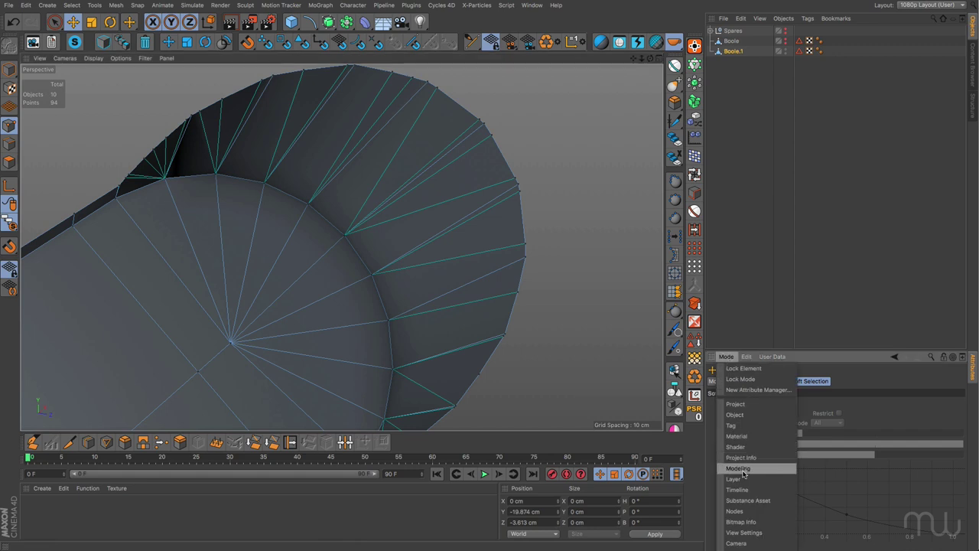
{"action": "left_click", "coordinate": [744, 467]}
{"action": "left_click", "coordinate": [775, 403]}
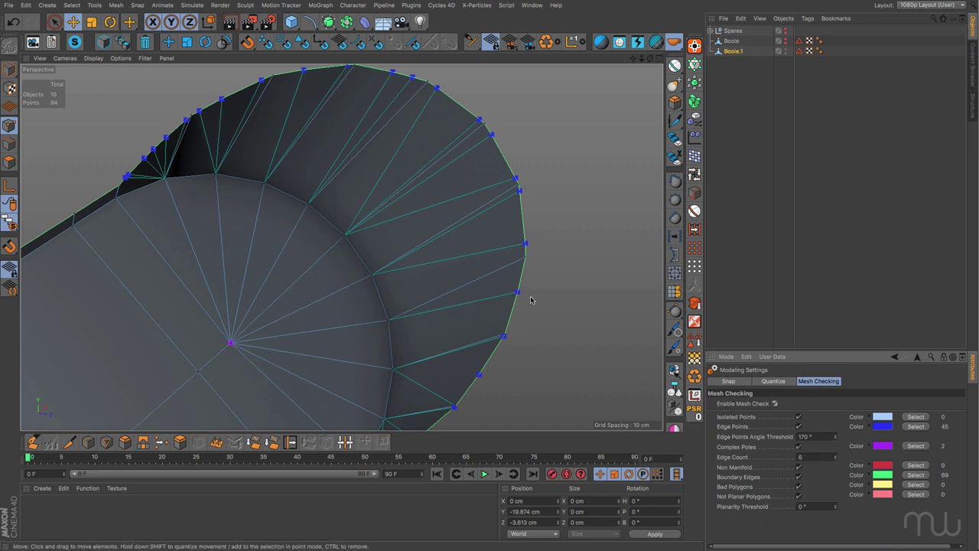
{"action": "left_click", "coordinate": [919, 427]}
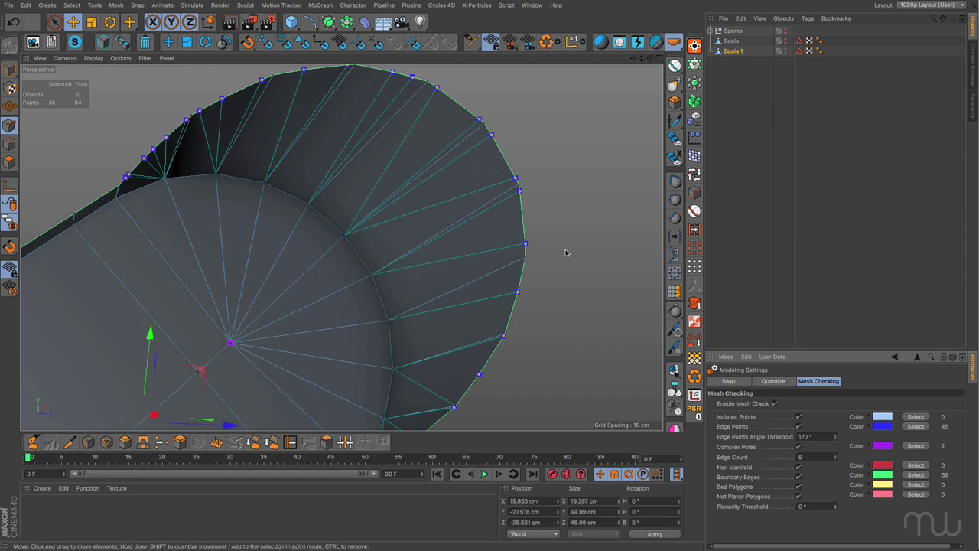
{"action": "key", "text": "Delete"}
Weld the two nearly coincident points at each of the two rim corners where the recess's tall wall meets its low wall
{"action": "left_click_drag", "start_coordinate": [452, 299], "coordinate": [469, 329], "text": "alt"}
{"action": "middle_click_drag", "start_coordinate": [434, 397], "coordinate": [444, 258], "text": "alt"}
{"action": "scroll", "coordinate": [383, 298], "scroll_direction": "up", "scroll_amount": 5}
{"action": "left_click_drag", "start_coordinate": [383, 274], "coordinate": [361, 392], "text": "alt"}
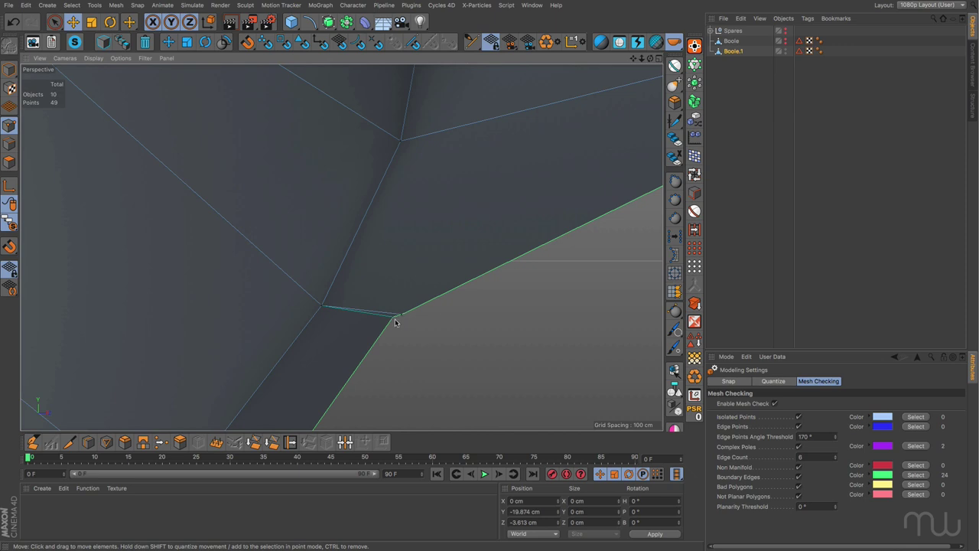
{"action": "left_click", "coordinate": [161, 442]}
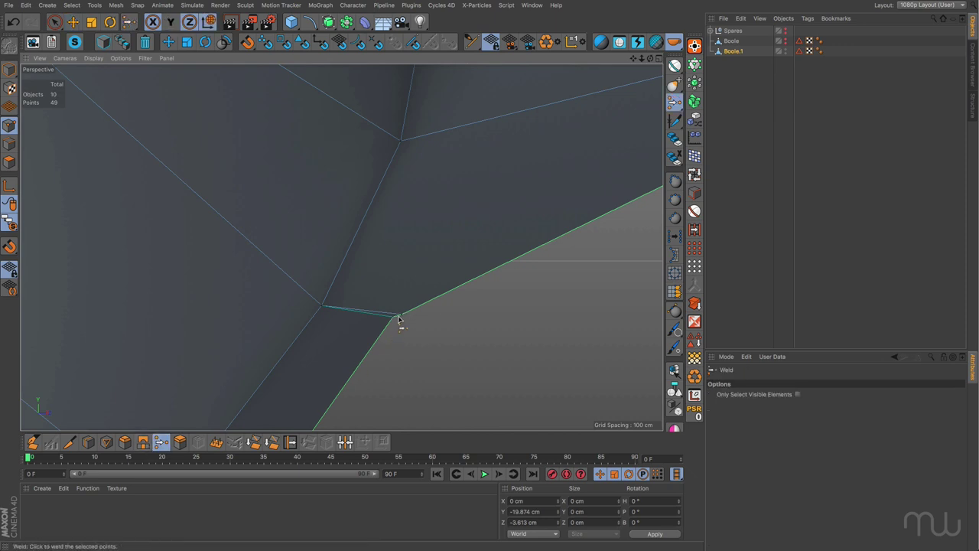
{"action": "left_click", "coordinate": [399, 316]}
{"action": "scroll", "coordinate": [411, 310], "scroll_direction": "down", "scroll_amount": 8}
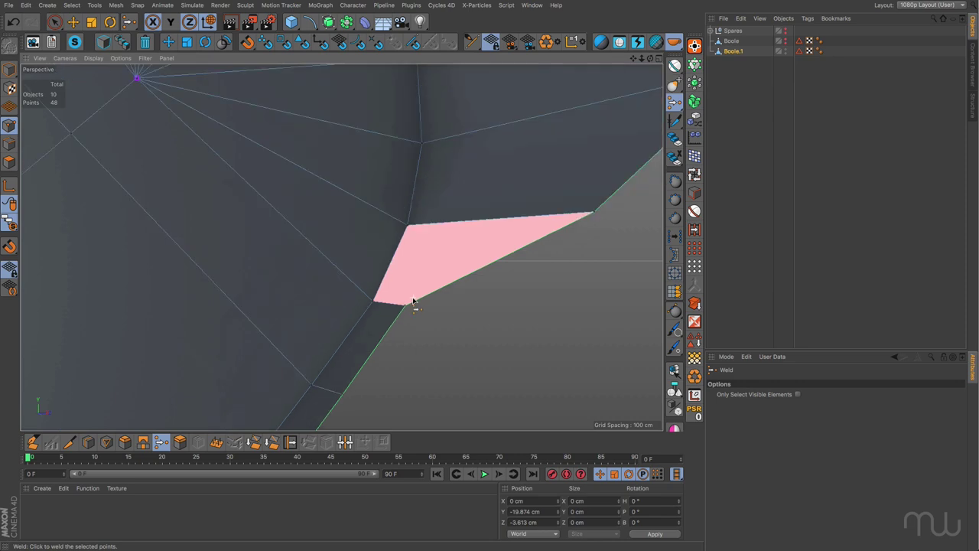
{"action": "scroll", "coordinate": [325, 252], "scroll_direction": "up", "scroll_amount": 8}
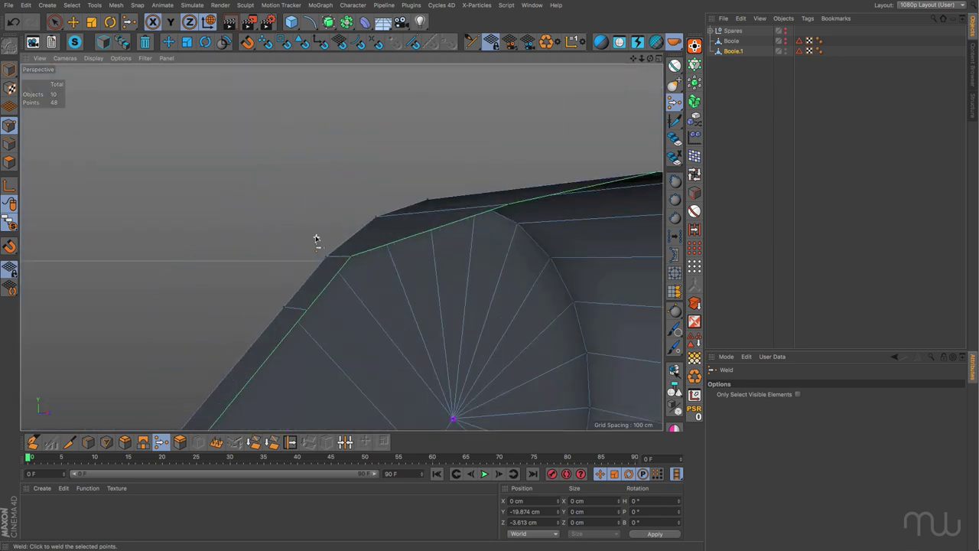
{"action": "scroll", "coordinate": [428, 297], "scroll_direction": "up", "scroll_amount": 3}
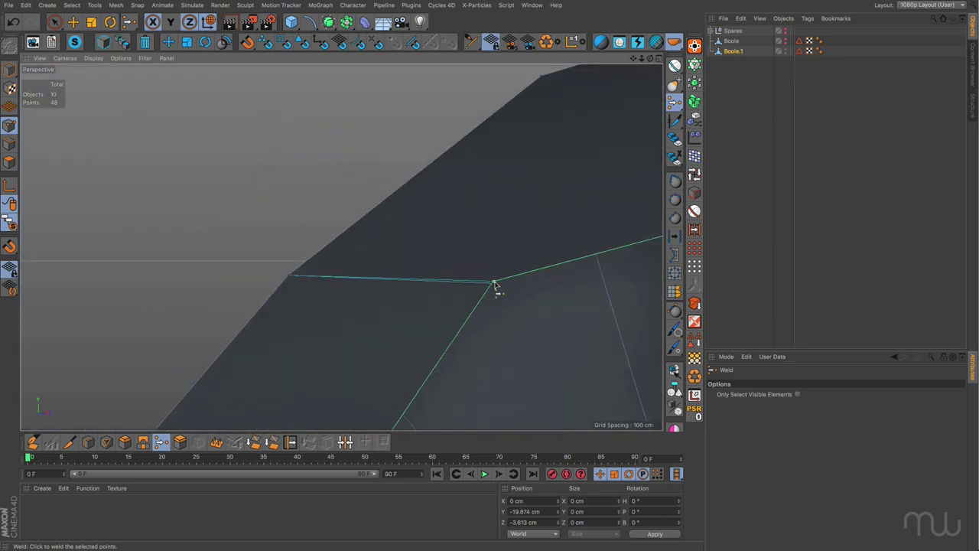
{"action": "left_click", "coordinate": [492, 285]}
{"action": "scroll", "coordinate": [463, 340], "scroll_direction": "down", "scroll_amount": 5}
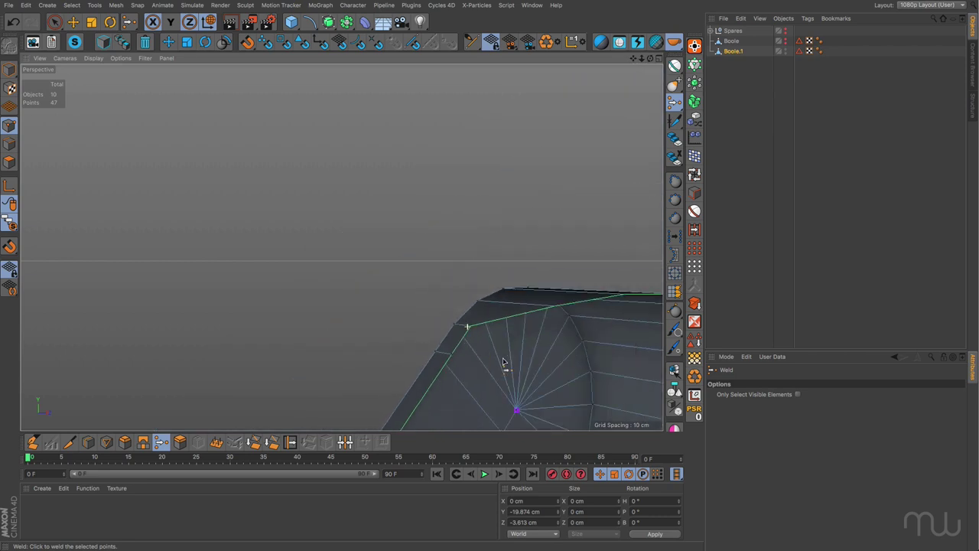
Disable Mesh Check in the modeling settings
{"action": "left_click_drag", "start_coordinate": [440, 297], "coordinate": [381, 306], "text": "alt"}
{"action": "left_click", "coordinate": [725, 356]}
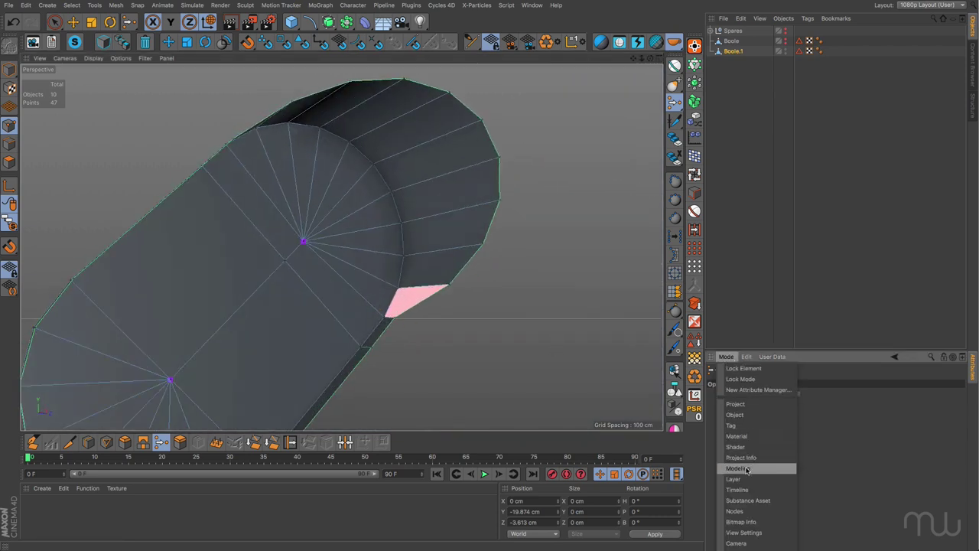
{"action": "left_click", "coordinate": [736, 468]}
{"action": "left_click", "coordinate": [775, 403]}
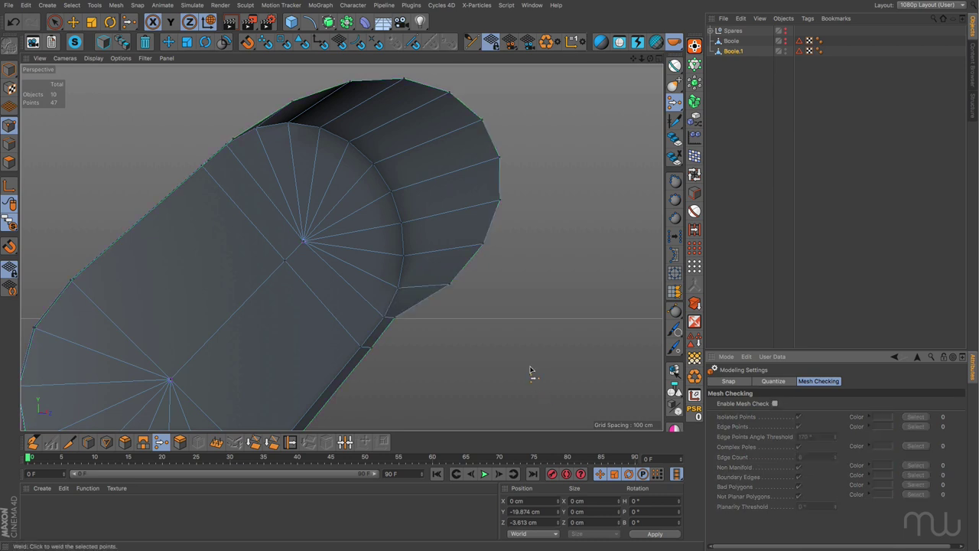
Inspect the cleaned recess shell from several angles and make the original Boole object visible again
{"action": "mouse_move", "coordinate": [513, 342]}
{"action": "left_mouse_down", "text": "alt"}
{"action": "mouse_move", "coordinate": [553, 345]}
{"action": "mouse_move", "coordinate": [510, 316]}
{"action": "mouse_move", "coordinate": [510, 273]}
{"action": "mouse_move", "coordinate": [485, 239]}
{"action": "mouse_move", "coordinate": [516, 332]}
{"action": "left_mouse_up", "text": "alt"}
{"action": "left_click_drag", "start_coordinate": [428, 284], "coordinate": [300, 254], "text": "alt"}
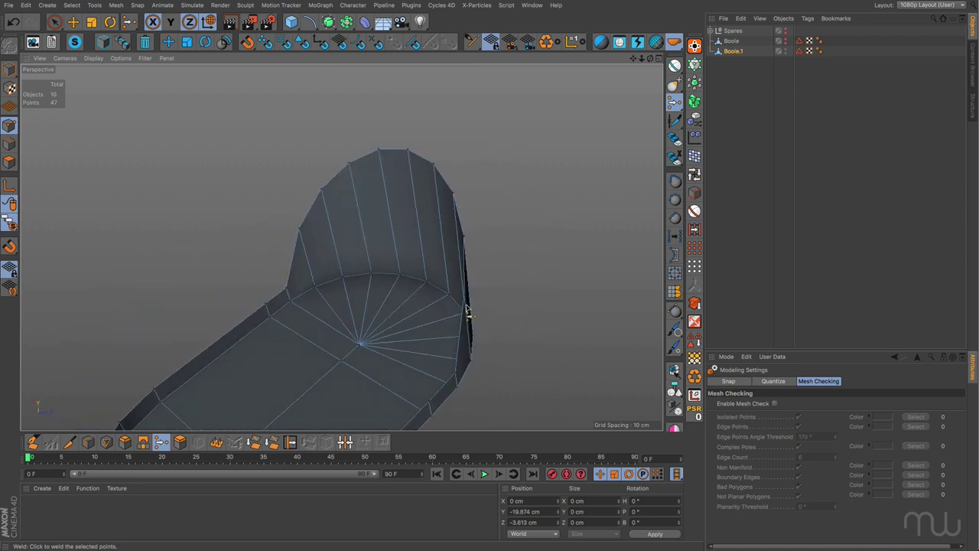
{"action": "left_click_drag", "start_coordinate": [322, 227], "coordinate": [291, 233], "text": "alt"}
{"action": "left_click_drag", "start_coordinate": [406, 324], "coordinate": [338, 197], "text": "alt"}
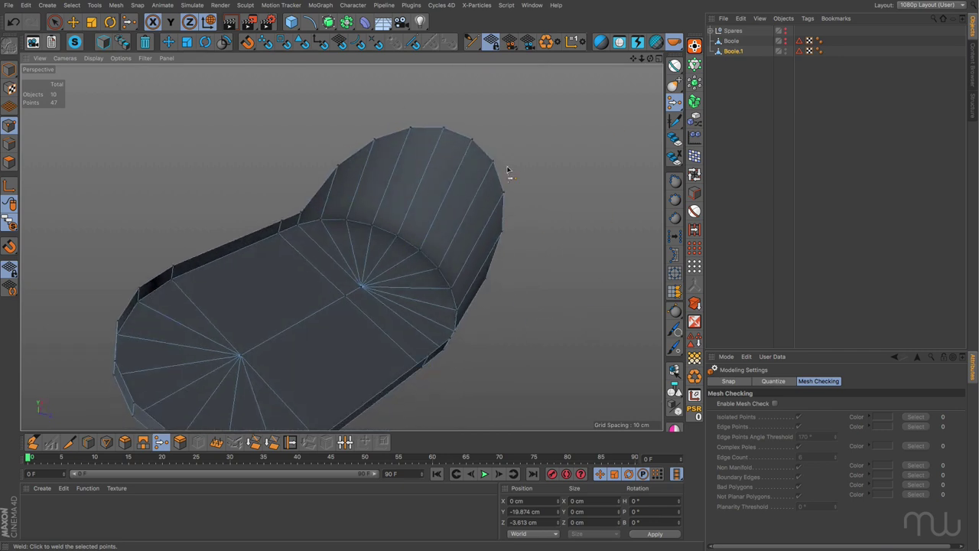
{"action": "left_click", "coordinate": [786, 42], "text": "alt"}
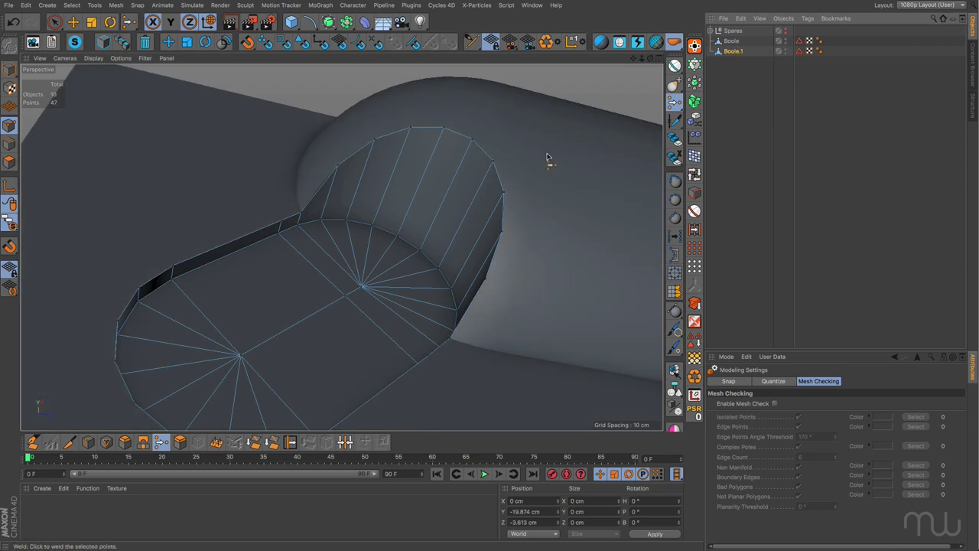
{"action": "left_click_drag", "start_coordinate": [472, 275], "coordinate": [500, 240], "text": "alt"}
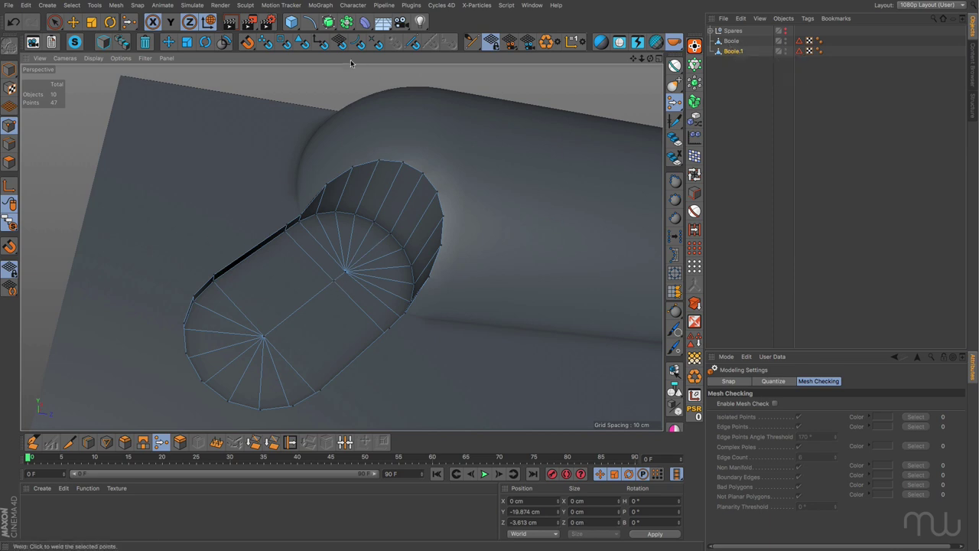
Add a Shrink Wrap deformer as a child of Boole.1 with Boole as its target object, and reselect Boole.1
{"action": "left_click", "coordinate": [364, 24]}
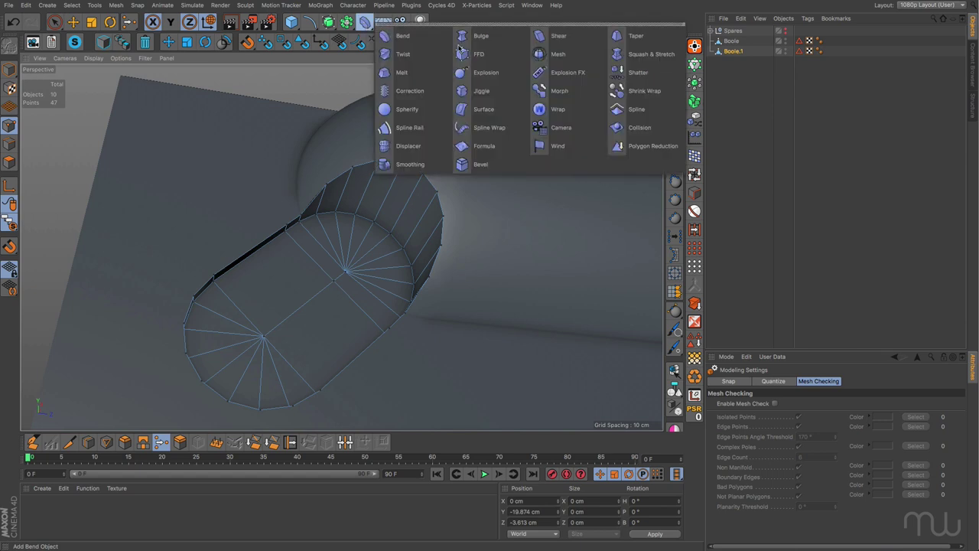
{"action": "left_click", "coordinate": [662, 92]}
{"action": "left_click_drag", "start_coordinate": [732, 40], "coordinate": [823, 403]}
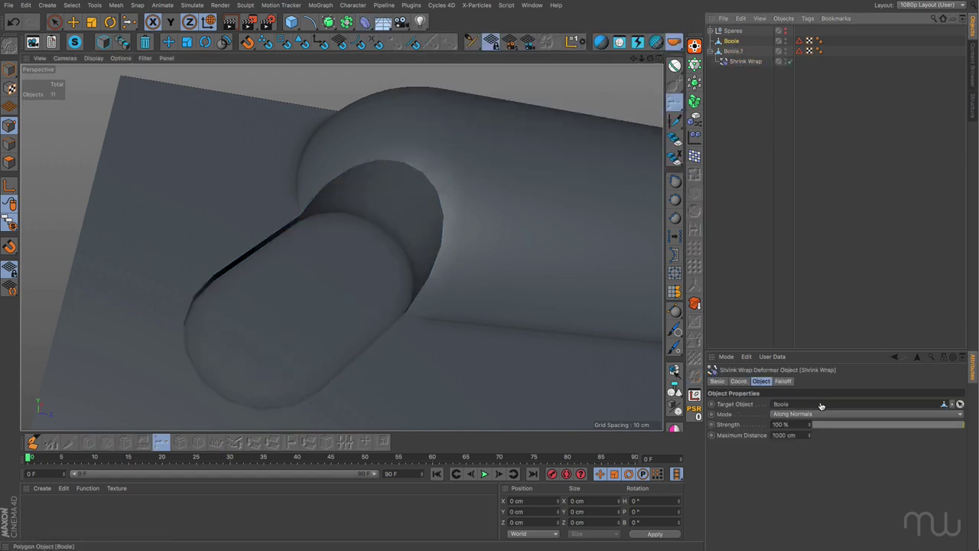
{"action": "left_click_drag", "start_coordinate": [496, 258], "coordinate": [507, 289], "text": "alt"}
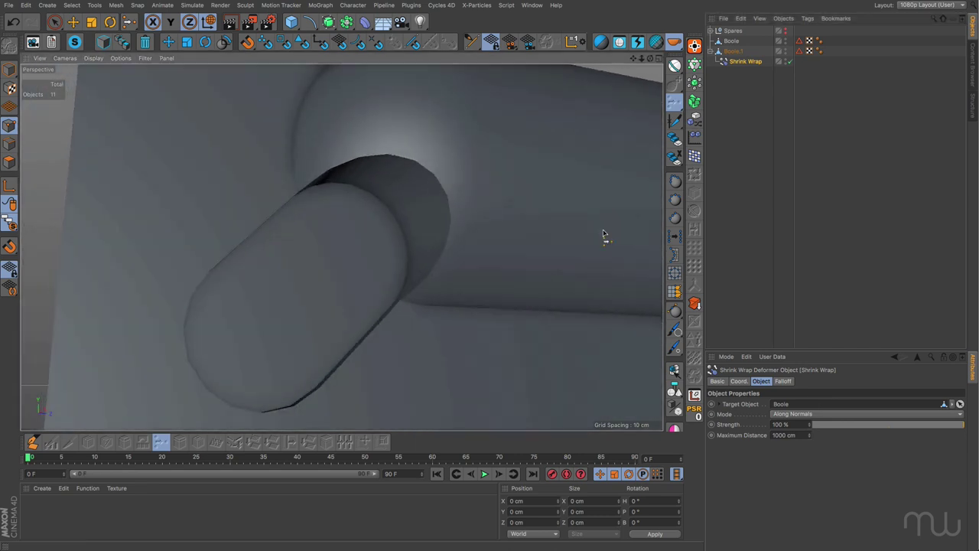
{"action": "left_click", "coordinate": [735, 52]}
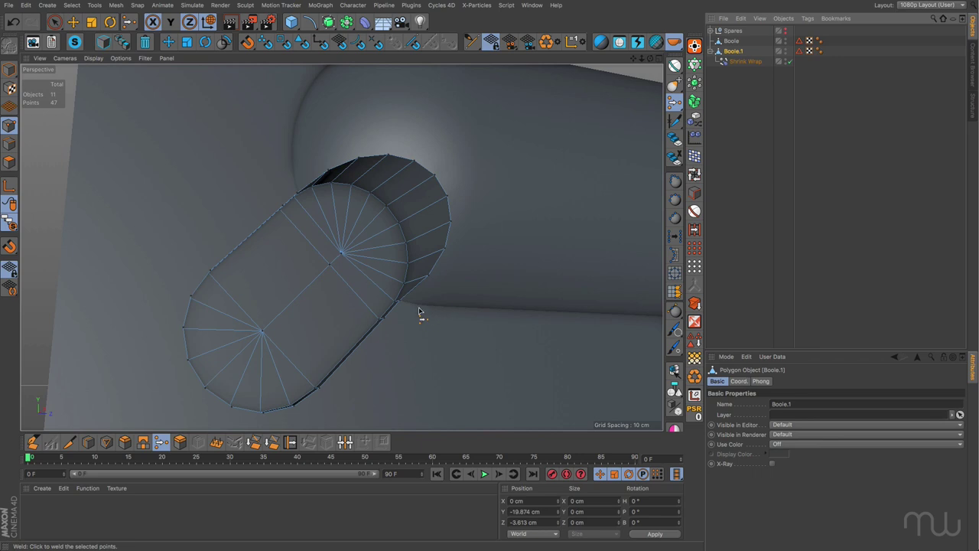
{"action": "left_click_drag", "start_coordinate": [273, 292], "coordinate": [251, 258], "text": "alt"}
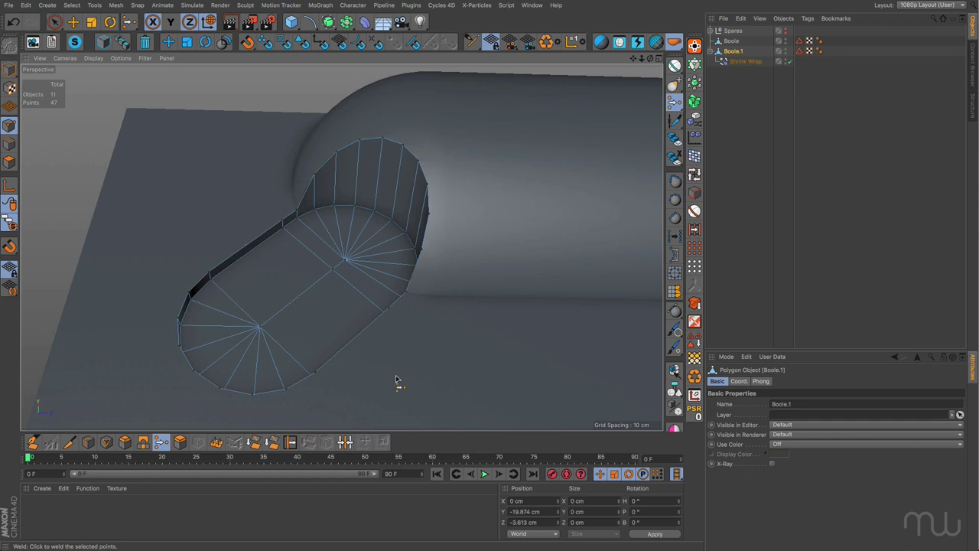
{"action": "left_click_drag", "start_coordinate": [383, 291], "coordinate": [446, 353], "text": "alt"}
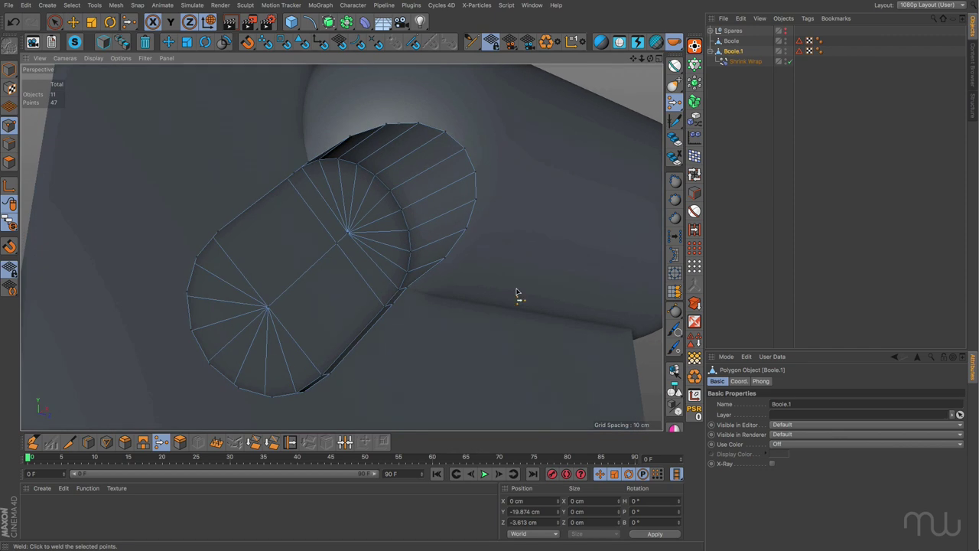
{"action": "left_click", "coordinate": [34, 442]}
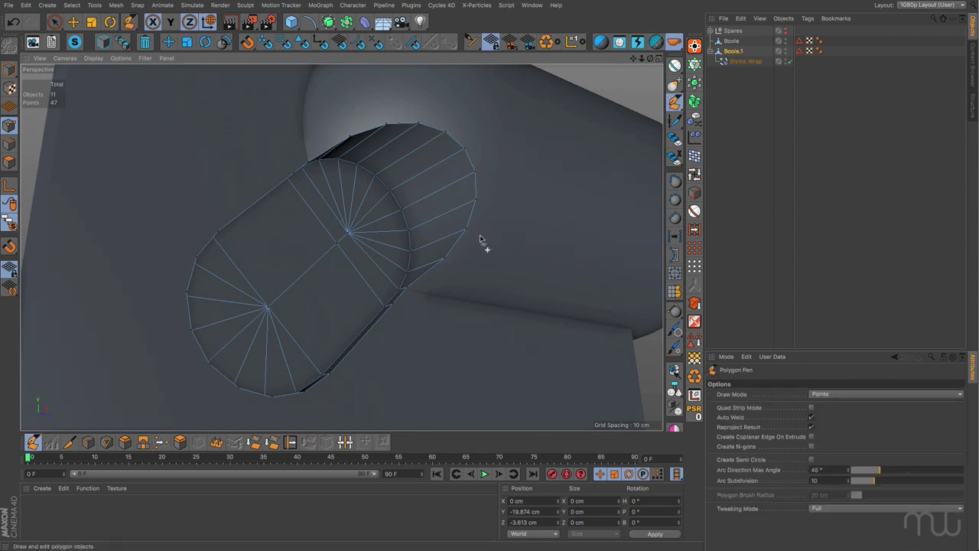
{"action": "left_click_drag", "start_coordinate": [476, 221], "coordinate": [498, 221], "text": "ctrl"}
{"action": "left_click_drag", "start_coordinate": [475, 189], "coordinate": [491, 207], "text": "ctrl"}
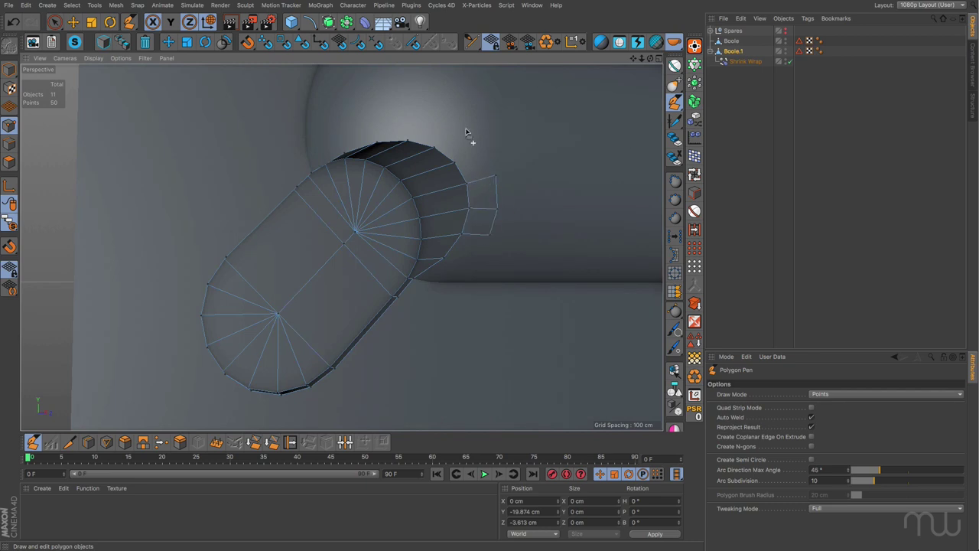
{"action": "key", "text": "Delete"}
{"action": "left_click_drag", "start_coordinate": [496, 270], "coordinate": [537, 236], "text": "alt"}
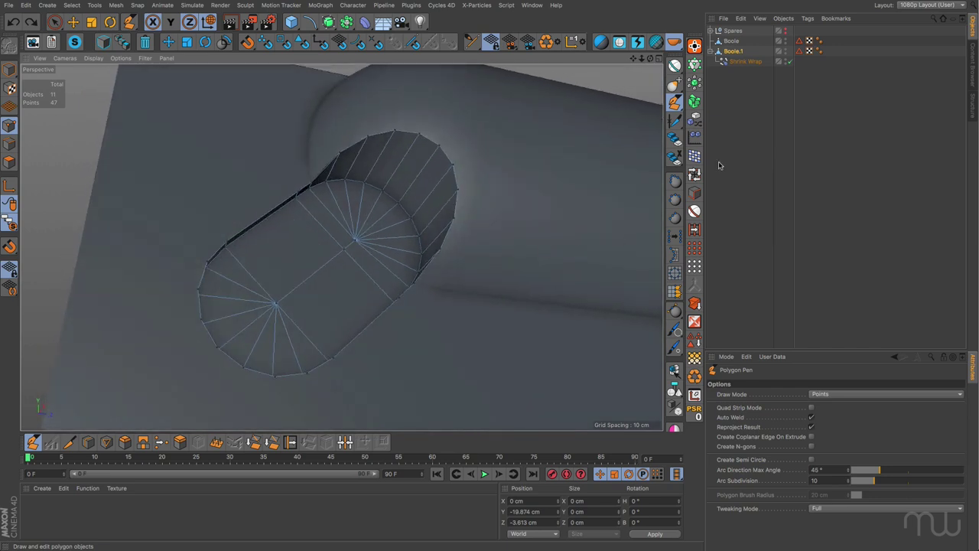
Disable the Shrink Wrap deformer and select the full open edge loop around the recess rim in edge mode
{"action": "left_click", "coordinate": [790, 61]}
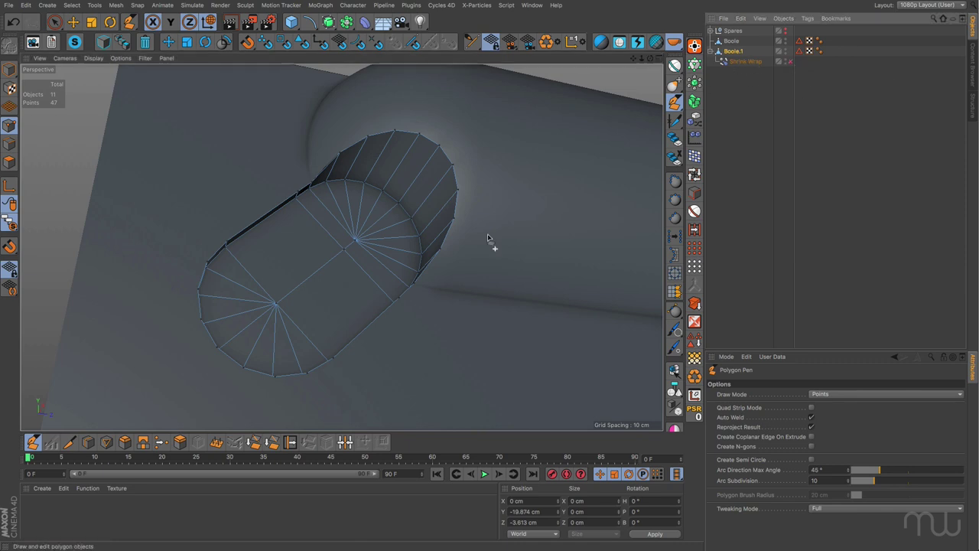
{"action": "left_click", "coordinate": [10, 144]}
{"action": "key", "text": "e"}
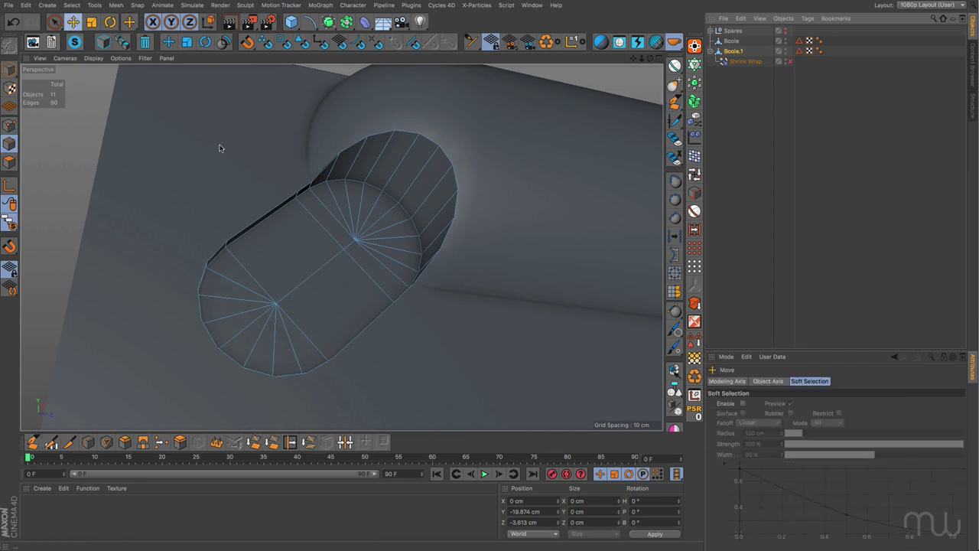
{"action": "double_click", "coordinate": [283, 200]}
{"action": "left_click_drag", "start_coordinate": [468, 312], "coordinate": [413, 243], "text": "alt"}
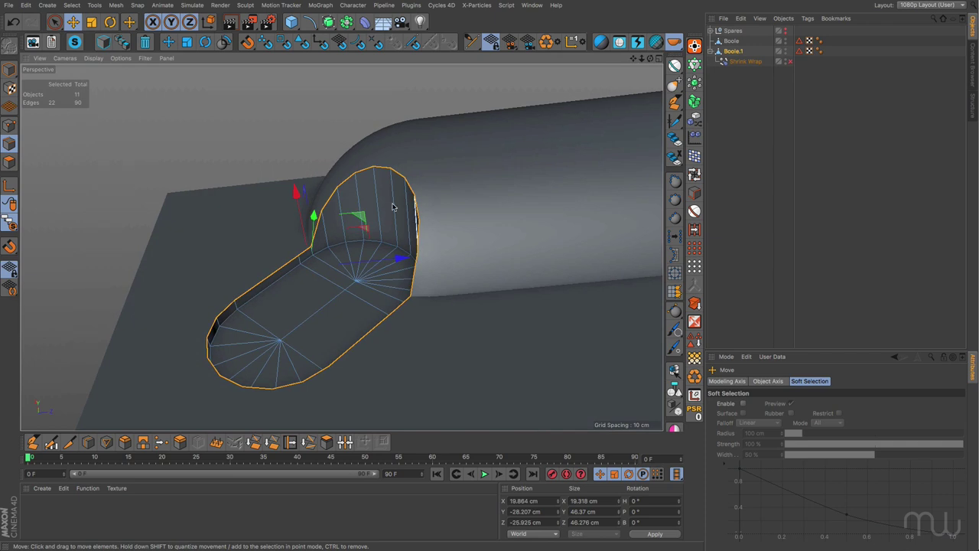
{"action": "left_click_drag", "start_coordinate": [416, 306], "coordinate": [468, 378], "text": "alt"}
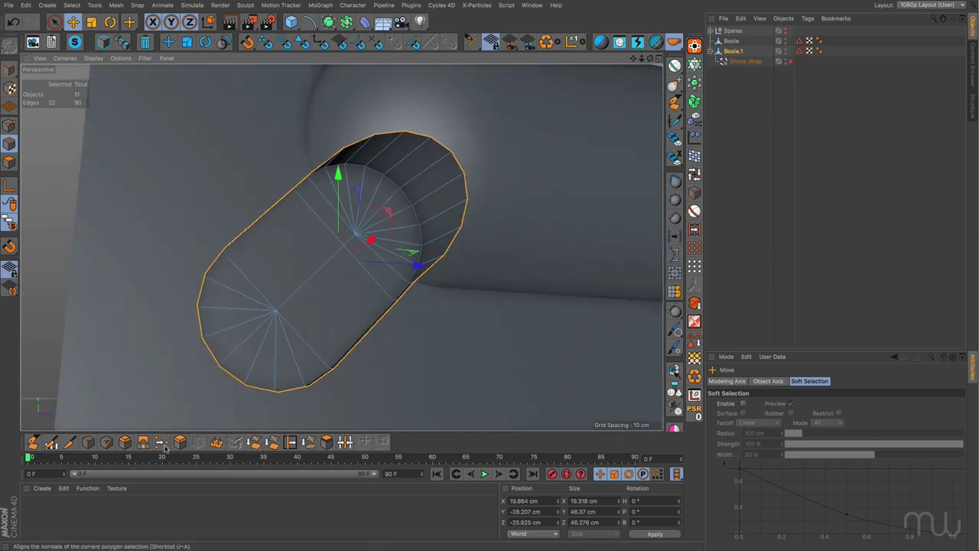
Extrude the rim edges outward by about 3.49 cm at a -90° edge angle, and re-enable the Shrink Wrap deformer
{"action": "left_click", "coordinate": [180, 442]}
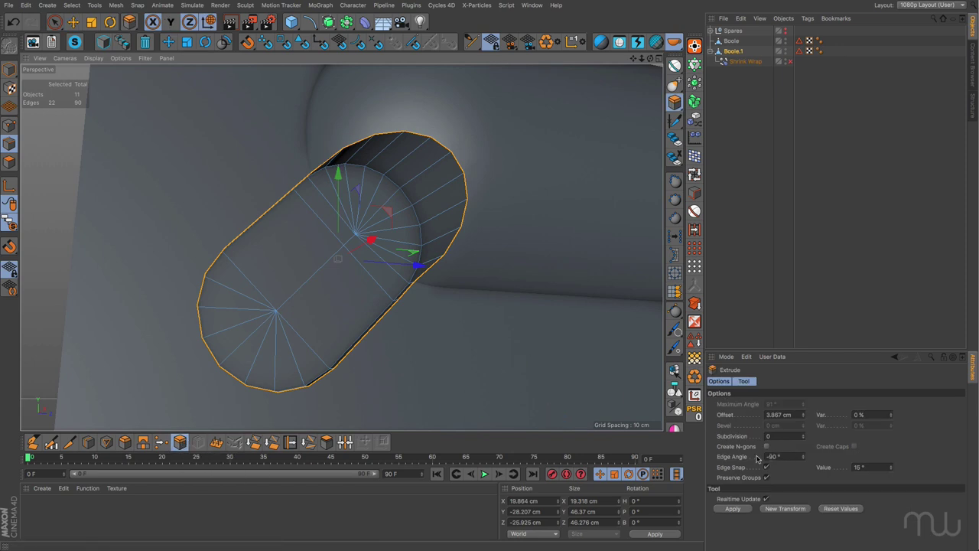
{"action": "double_click", "coordinate": [783, 456]}
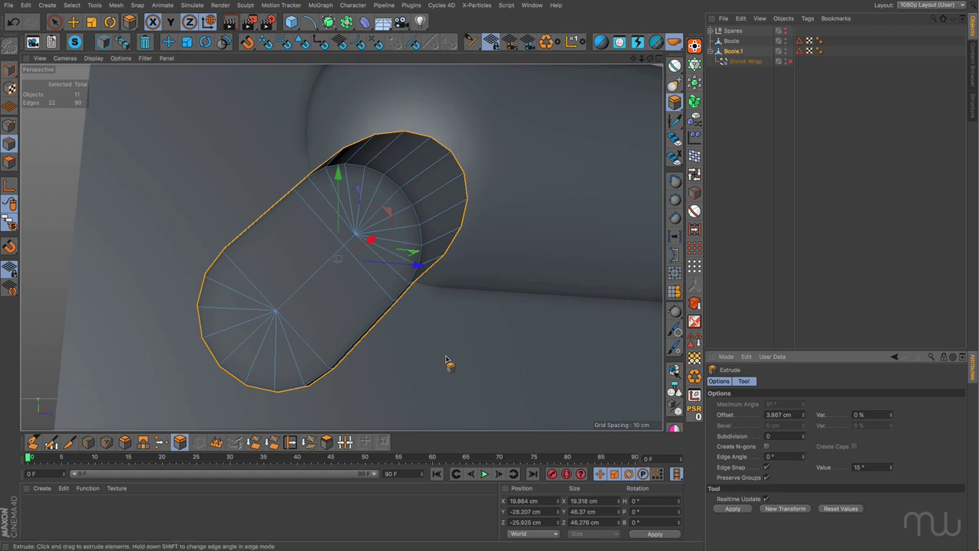
{"action": "mouse_move", "coordinate": [442, 359]}
{"action": "left_mouse_down"}
{"action": "mouse_move", "coordinate": [505, 360]}
{"action": "mouse_move", "coordinate": [452, 363]}
{"action": "mouse_move", "coordinate": [456, 319]}
{"action": "mouse_move", "coordinate": [486, 304]}
{"action": "mouse_move", "coordinate": [500, 334]}
{"action": "mouse_move", "coordinate": [489, 370]}
{"action": "mouse_move", "coordinate": [434, 332]}
{"action": "mouse_move", "coordinate": [434, 348]}
{"action": "mouse_move", "coordinate": [445, 346]}
{"action": "left_mouse_up"}
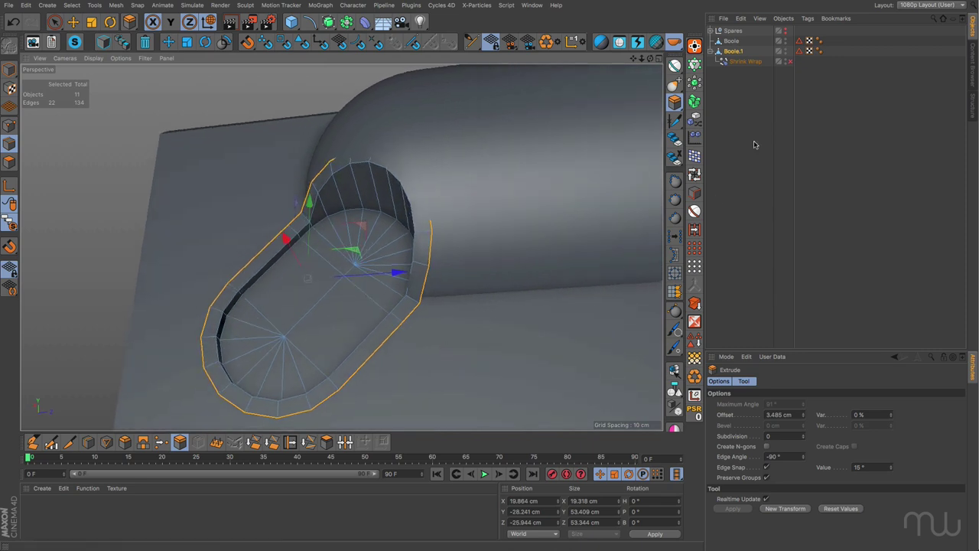
{"action": "left_click", "coordinate": [790, 61]}
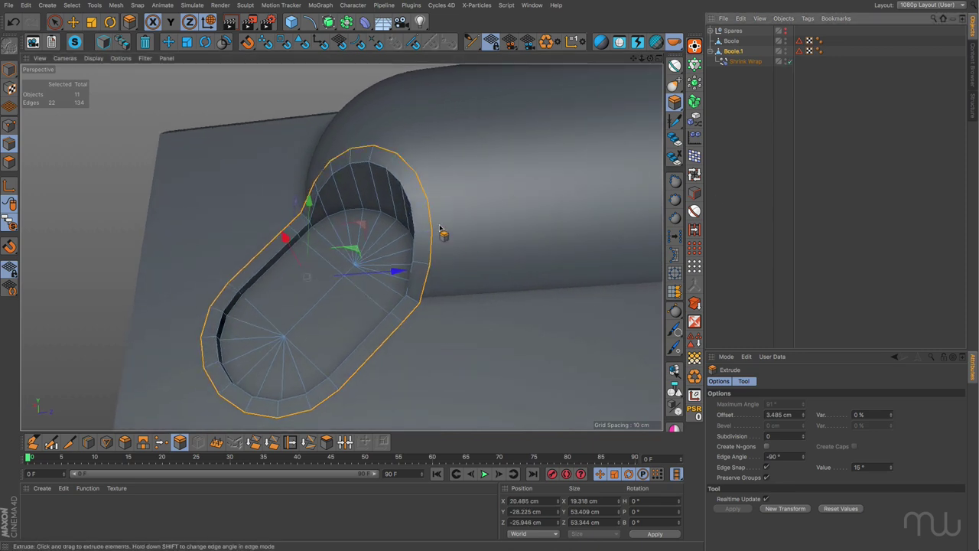
{"action": "mouse_move", "coordinate": [433, 268]}
{"action": "left_mouse_down", "text": "alt"}
{"action": "mouse_move", "coordinate": [464, 196]}
{"action": "mouse_move", "coordinate": [518, 247]}
{"action": "mouse_move", "coordinate": [525, 268]}
{"action": "mouse_move", "coordinate": [442, 253]}
{"action": "mouse_move", "coordinate": [498, 286]}
{"action": "mouse_move", "coordinate": [489, 272]}
{"action": "mouse_move", "coordinate": [481, 290]}
{"action": "mouse_move", "coordinate": [432, 278]}
{"action": "left_mouse_up", "text": "alt"}
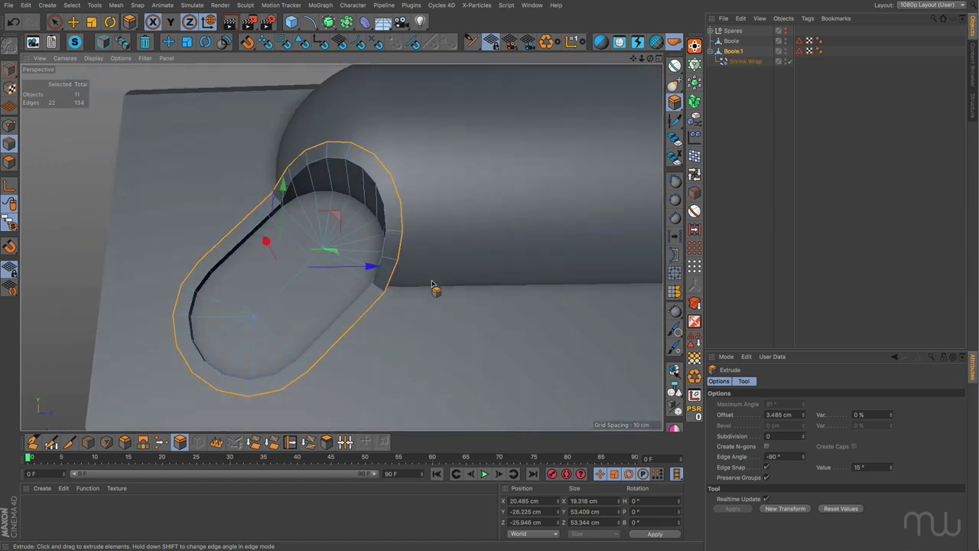
Switch to point editing with the Move tool and check the extruded rim's lower corner point where the capsule meets the plate
{"action": "scroll", "coordinate": [417, 302], "scroll_direction": "up", "scroll_amount": 3}
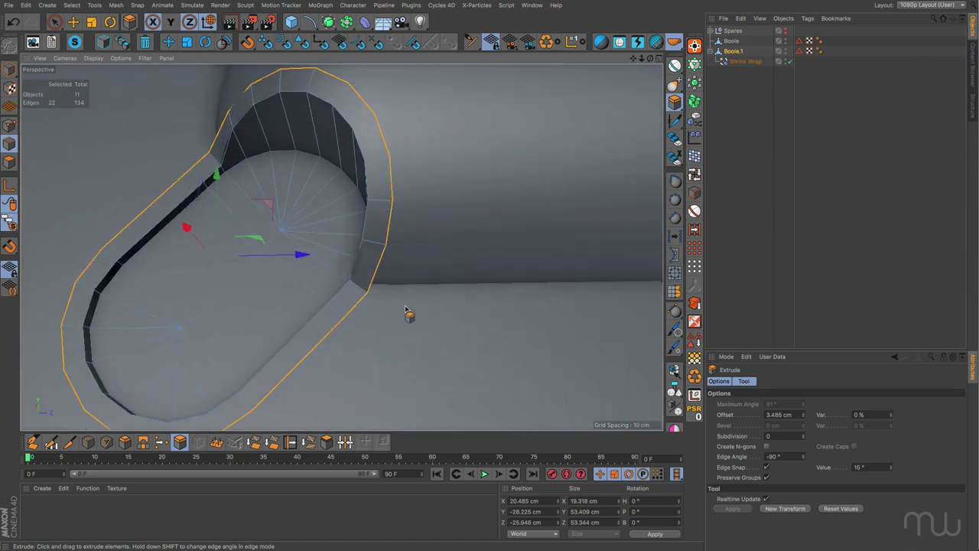
{"action": "left_click", "coordinate": [72, 22]}
{"action": "left_click", "coordinate": [9, 125]}
{"action": "left_click_drag", "start_coordinate": [417, 319], "coordinate": [340, 303], "text": "alt"}
{"action": "scroll", "coordinate": [379, 302], "scroll_direction": "up", "scroll_amount": 5}
{"action": "left_click", "coordinate": [337, 302]}
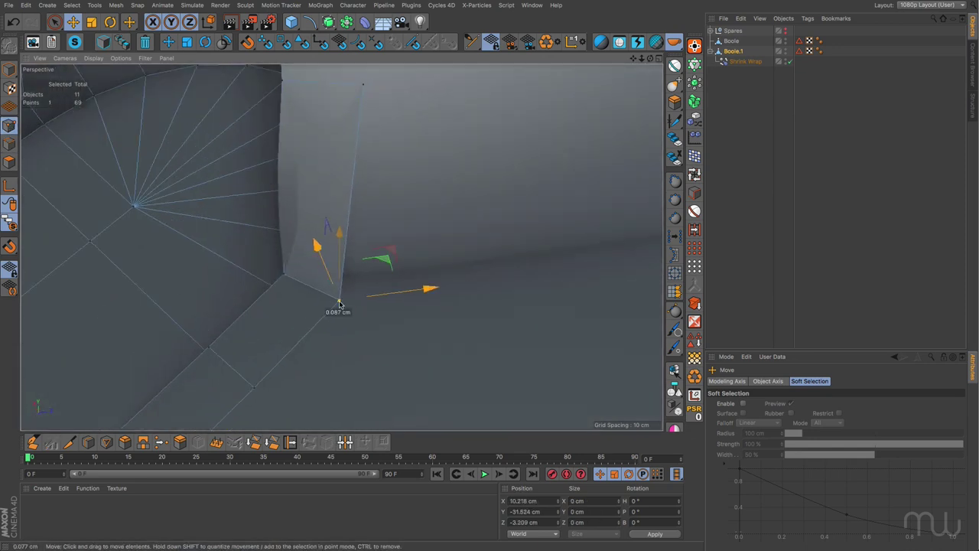
{"action": "key", "text": "super+z"}
{"action": "left_click", "coordinate": [339, 304]}
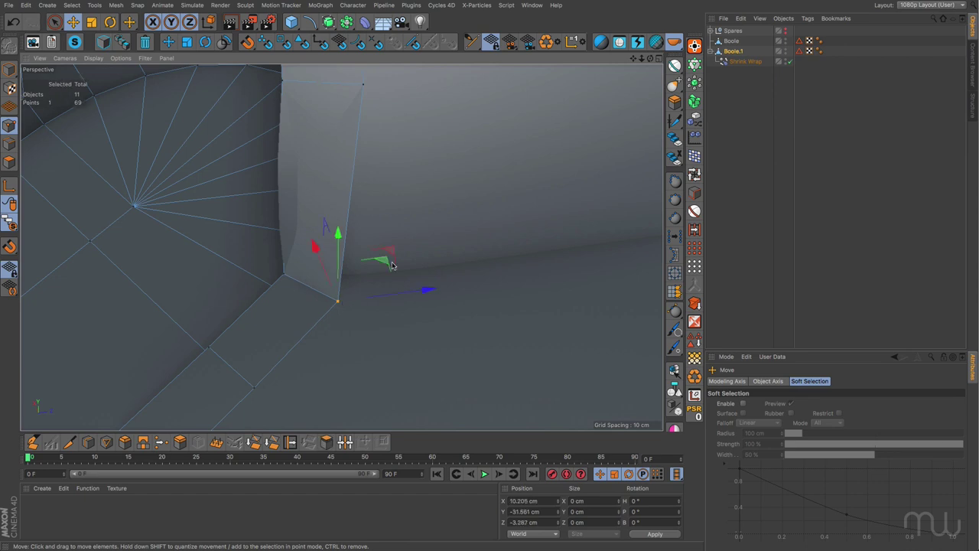
{"action": "left_click_drag", "start_coordinate": [454, 269], "coordinate": [411, 287], "text": "alt"}
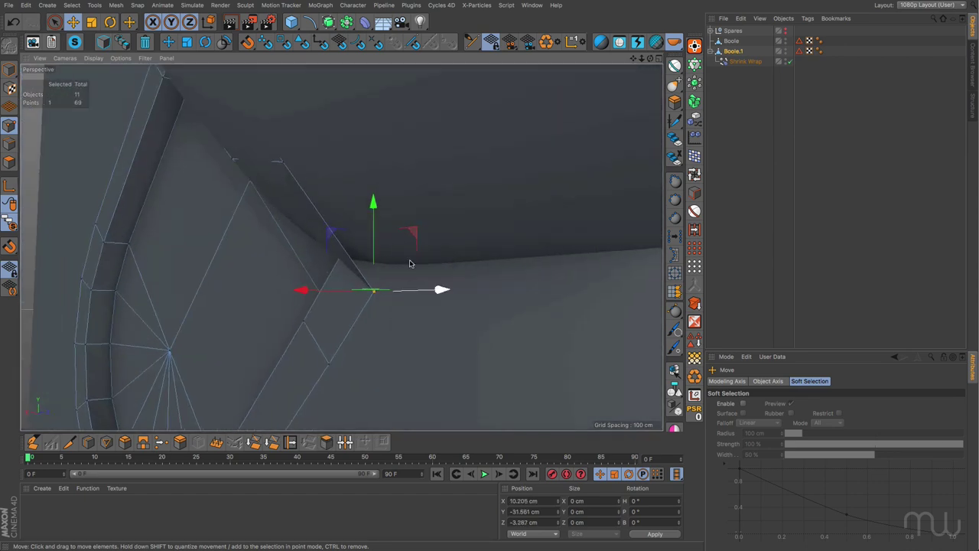
{"action": "left_click_drag", "start_coordinate": [417, 242], "coordinate": [324, 326]}
Move the extruded rim's upper corner point into the capsule-plate crease, at about X 10.22, Y -5.56, Z -28.97 cm
{"action": "left_click", "coordinate": [303, 220]}
{"action": "scroll", "coordinate": [300, 292], "scroll_direction": "up", "scroll_amount": 10}
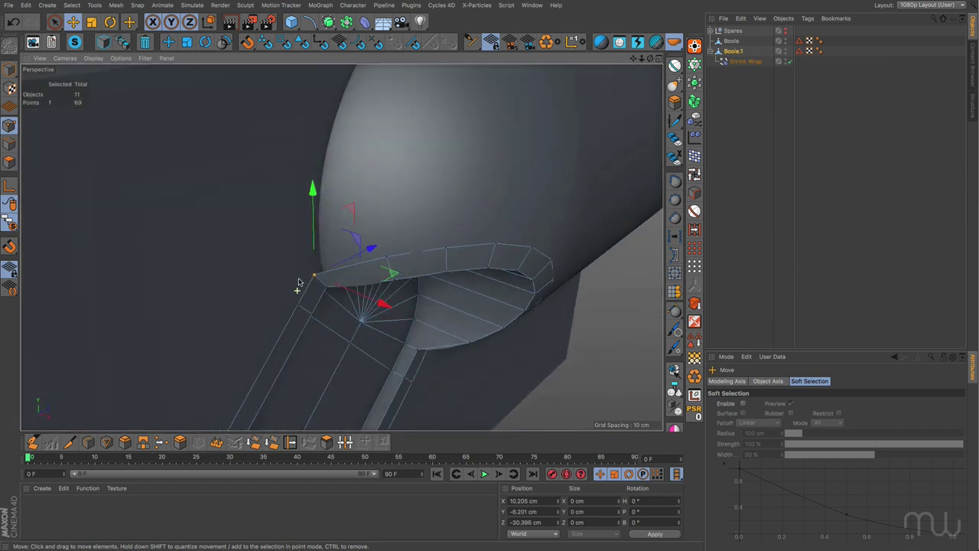
{"action": "left_click_drag", "start_coordinate": [376, 258], "coordinate": [404, 246]}
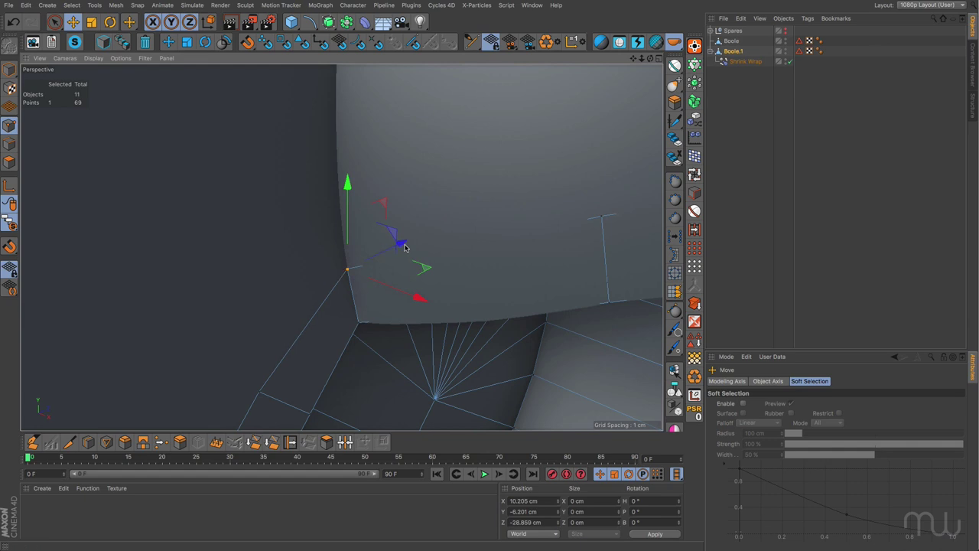
{"action": "left_click_drag", "start_coordinate": [346, 193], "coordinate": [346, 177]}
{"action": "left_click_drag", "start_coordinate": [386, 260], "coordinate": [322, 266], "text": "alt"}
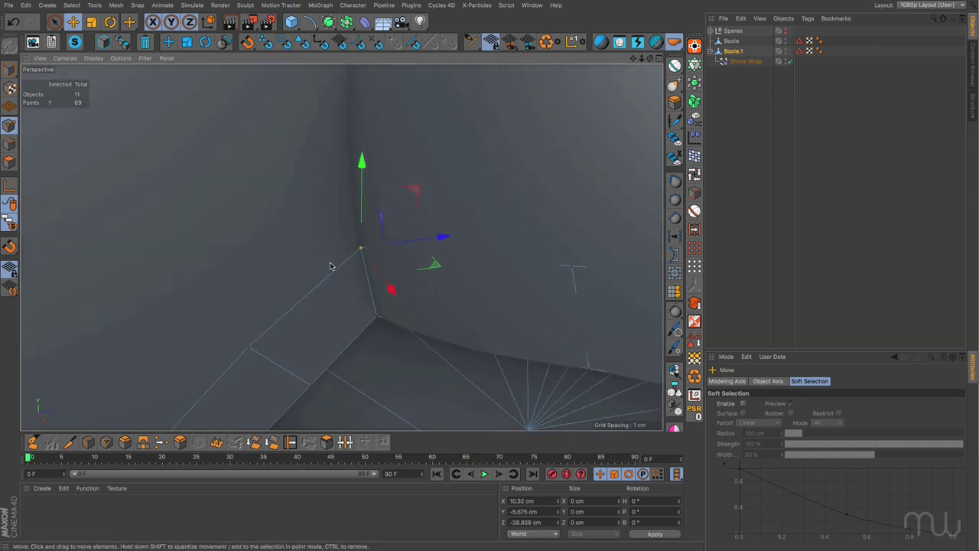
{"action": "left_click_drag", "start_coordinate": [444, 235], "coordinate": [437, 240]}
{"action": "left_click_drag", "start_coordinate": [382, 302], "coordinate": [358, 279], "text": "alt"}
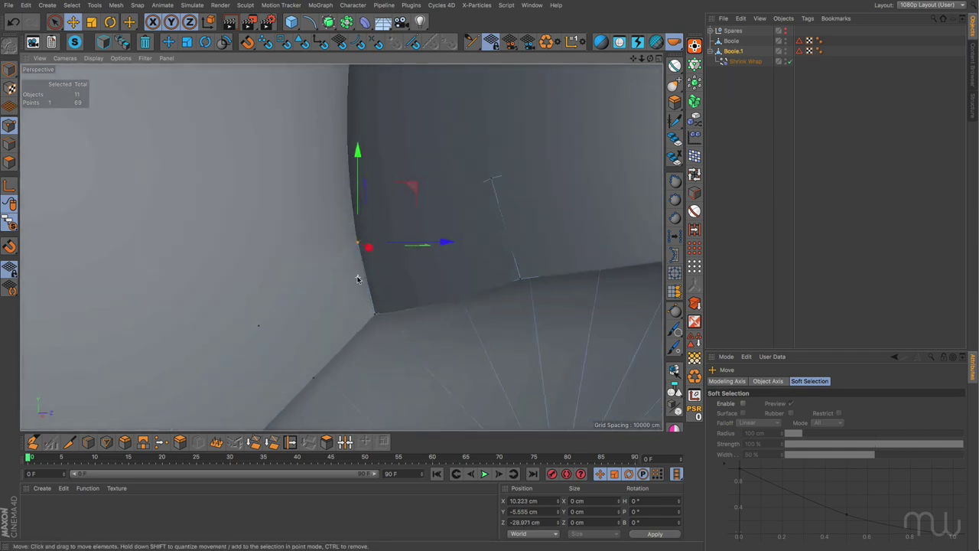
{"action": "scroll", "coordinate": [357, 277], "scroll_direction": "down", "scroll_amount": 10}
{"action": "middle_click_drag", "start_coordinate": [512, 341], "coordinate": [445, 270], "text": "alt"}
{"action": "left_click_drag", "start_coordinate": [452, 303], "coordinate": [452, 271], "text": "alt"}
{"action": "left_click", "coordinate": [723, 213]}
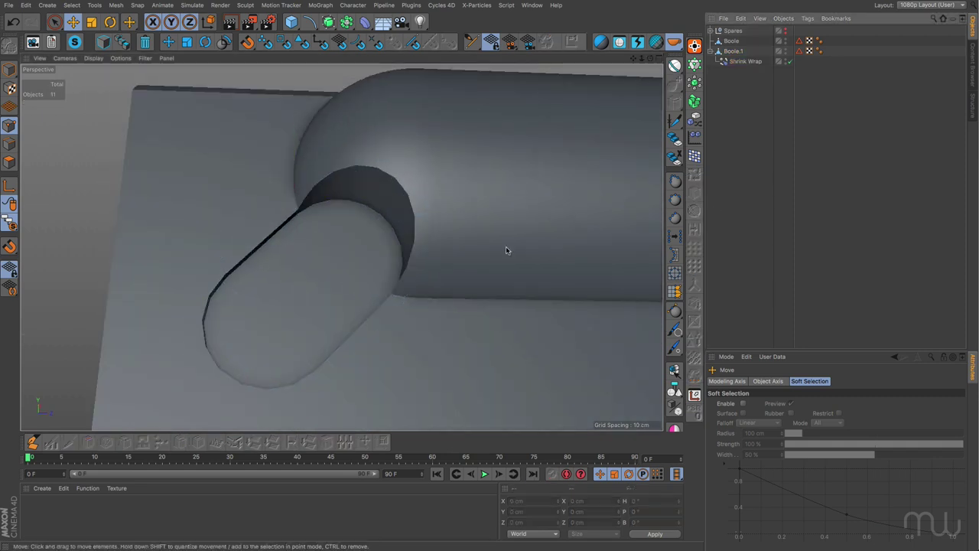
{"action": "key", "text": "ctrl+z"}
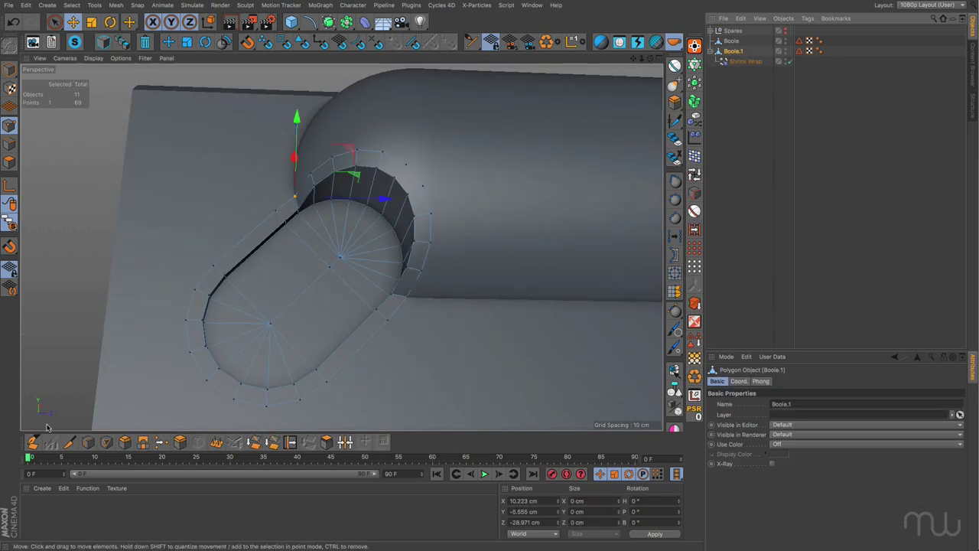
Nudge the extruded rim's outer points on the capsule side with the Polygon Pen and check the strip around the recess
{"action": "left_click", "coordinate": [33, 442]}
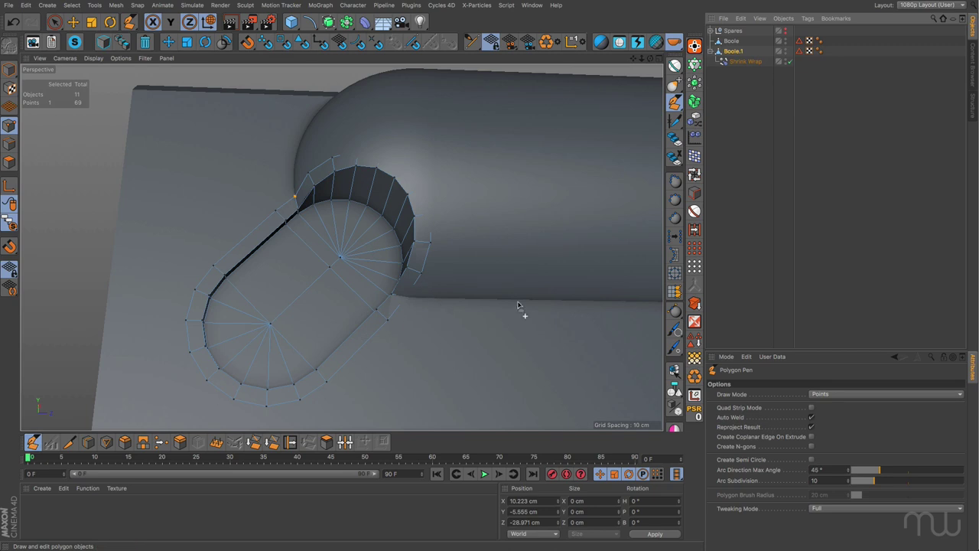
{"action": "left_click_drag", "start_coordinate": [450, 232], "coordinate": [483, 207], "text": "alt"}
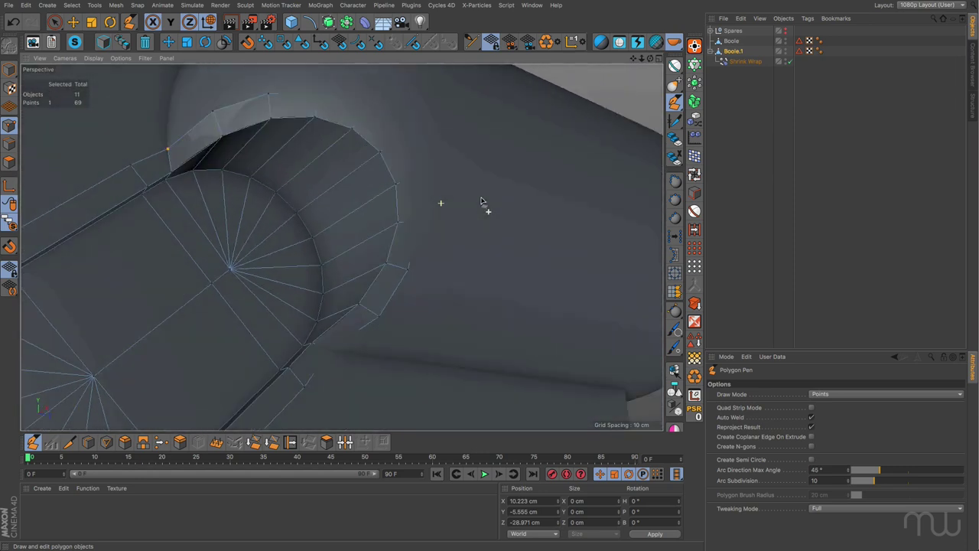
{"action": "left_click_drag", "start_coordinate": [214, 115], "coordinate": [218, 115]}
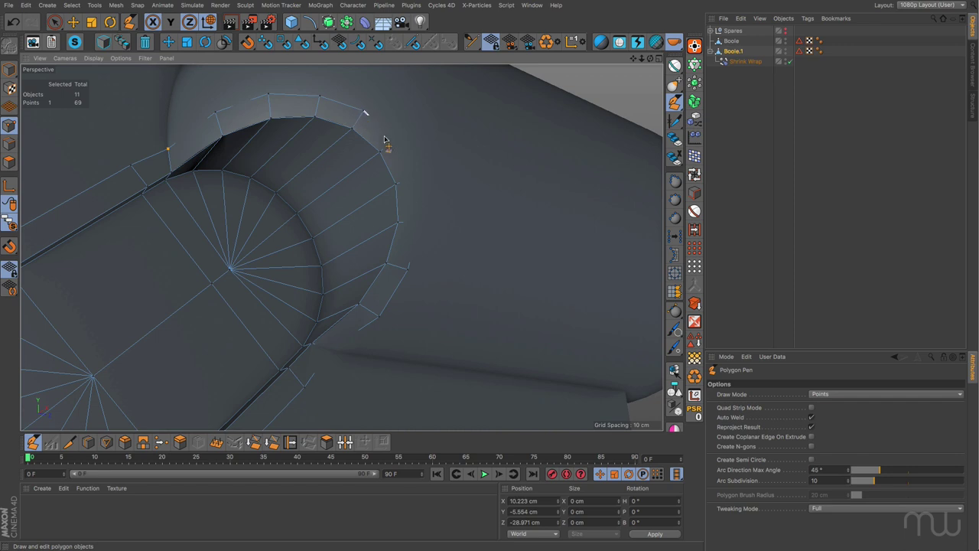
{"action": "left_click", "coordinate": [418, 178]}
{"action": "left_click", "coordinate": [421, 225]}
{"action": "left_click_drag", "start_coordinate": [433, 273], "coordinate": [427, 230], "text": "alt"}
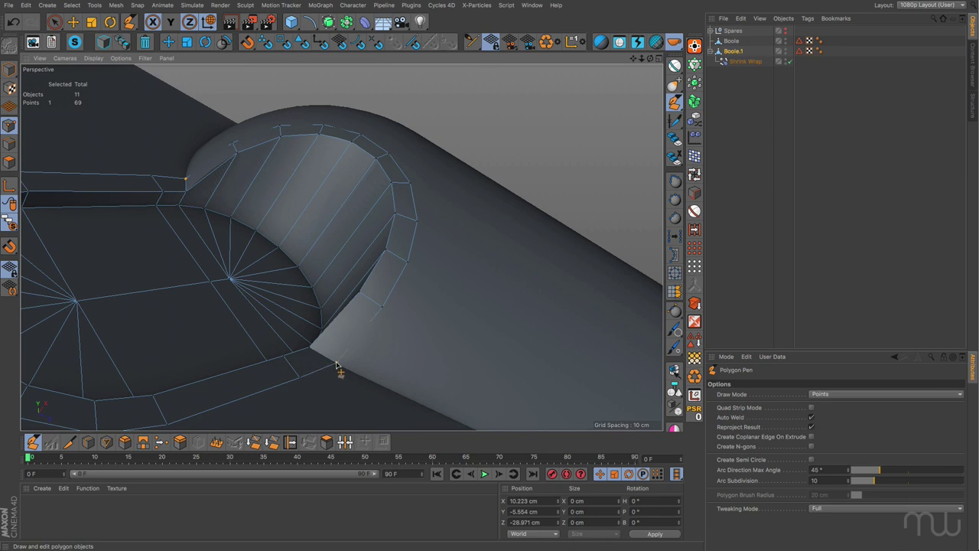
{"action": "left_click_drag", "start_coordinate": [429, 317], "coordinate": [449, 346], "text": "alt"}
{"action": "left_click_drag", "start_coordinate": [472, 270], "coordinate": [383, 263], "text": "alt"}
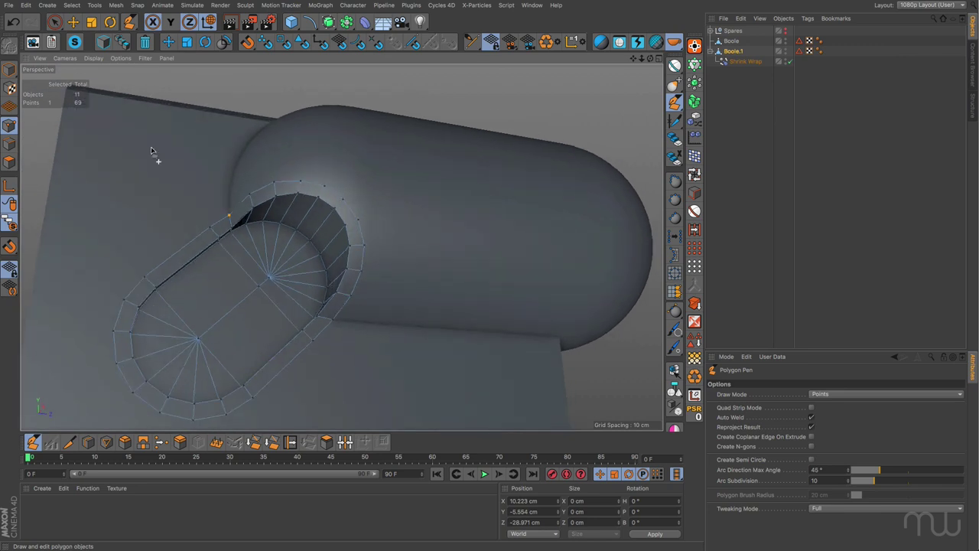
Select the loop of polygons forming the extruded strip around the recess in polygon mode
{"action": "left_click", "coordinate": [10, 162]}
{"action": "left_click", "coordinate": [693, 175]}
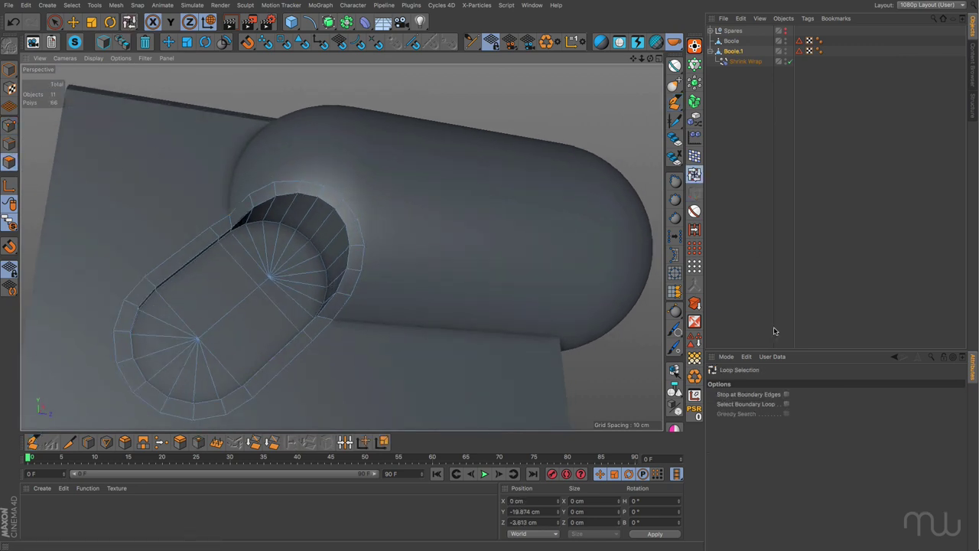
{"action": "left_click", "coordinate": [356, 277]}
{"action": "left_click_drag", "start_coordinate": [405, 334], "coordinate": [405, 274], "text": "alt"}
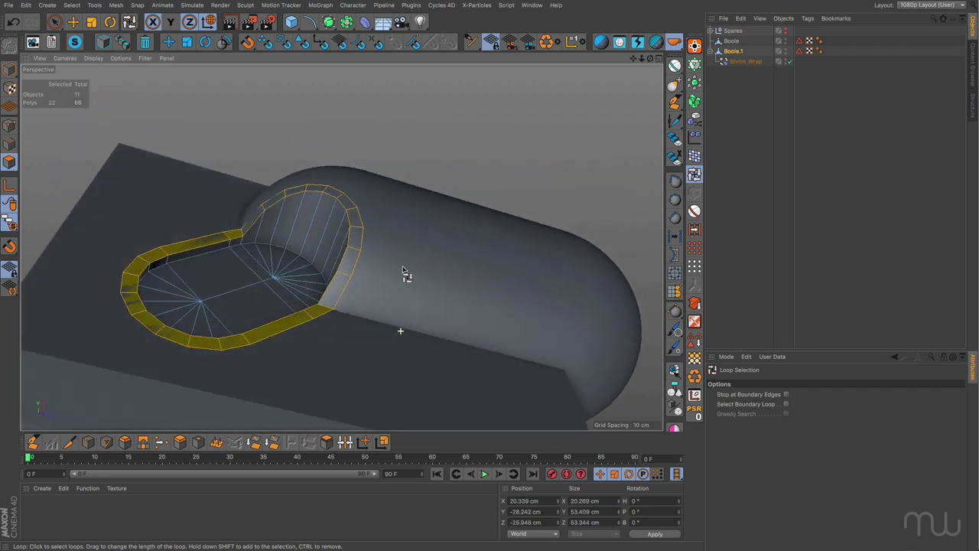
Add the recess's inner wall loop to the polygon selection, and select the rim's inner edge loop in edge mode
{"action": "left_click", "coordinate": [291, 224], "text": "shift"}
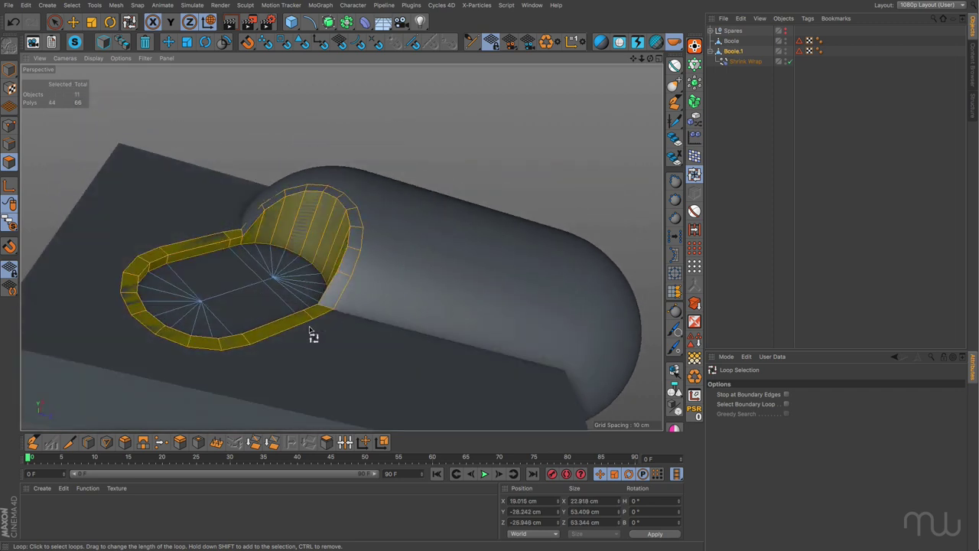
{"action": "scroll", "coordinate": [214, 275], "scroll_direction": "up", "scroll_amount": 3}
{"action": "left_click", "coordinate": [73, 21]}
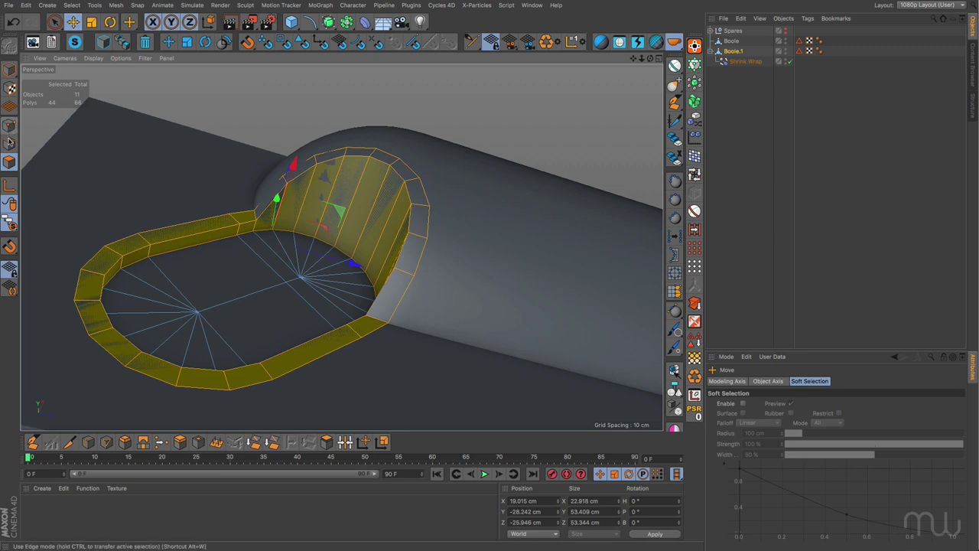
{"action": "left_click", "coordinate": [8, 142]}
{"action": "double_click", "coordinate": [309, 163]}
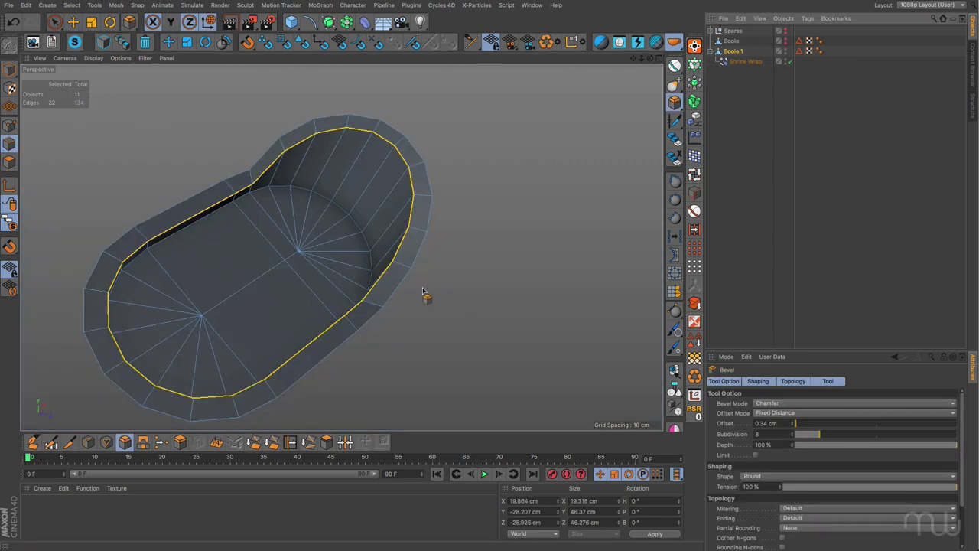
Try a chamfer bevel with 0.545 cm offset and 3 subdivisions on the rim's inner edge loop, viewing the recess object on its own
{"action": "left_click_drag", "start_coordinate": [423, 290], "coordinate": [444, 290]}
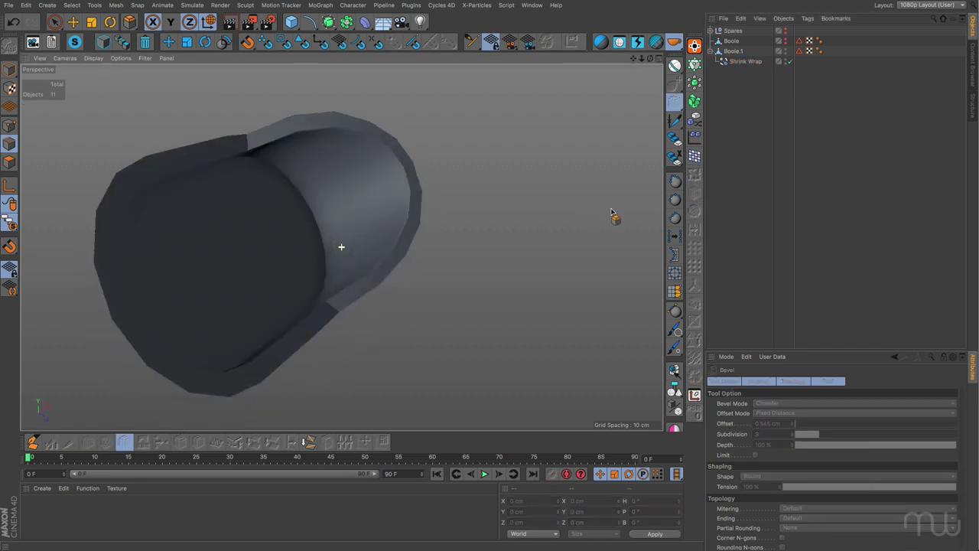
{"action": "left_click_drag", "start_coordinate": [612, 213], "coordinate": [544, 201], "text": "alt"}
{"action": "scroll", "coordinate": [380, 142], "scroll_direction": "up", "scroll_amount": 3}
{"action": "scroll", "coordinate": [396, 144], "scroll_direction": "up", "scroll_amount": 5}
{"action": "left_click_drag", "start_coordinate": [444, 194], "coordinate": [454, 163], "text": "alt"}
Try raising the recess object's Phong Angle to 72° and 103° to smooth the shading along the bevelled rim
{"action": "left_click", "coordinate": [819, 52]}
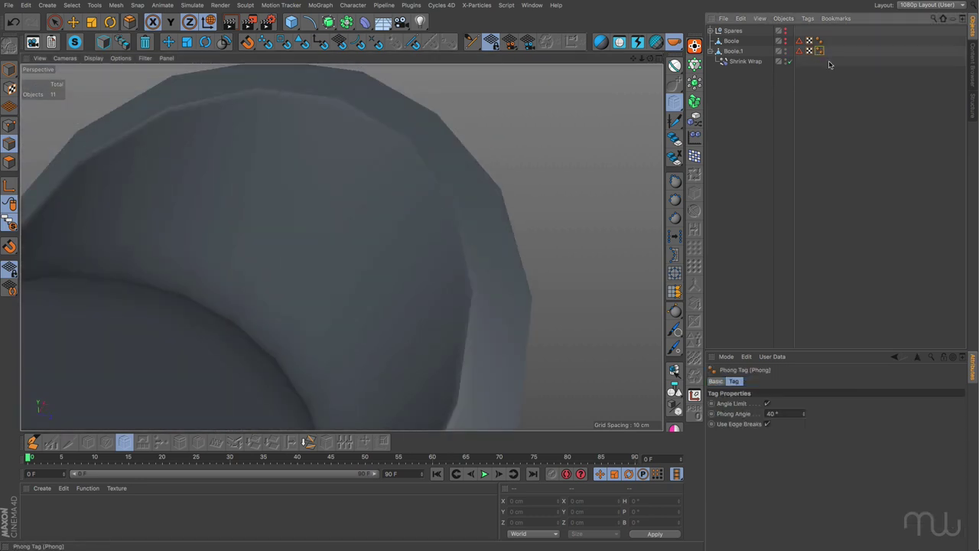
{"action": "left_click", "coordinate": [799, 413]}
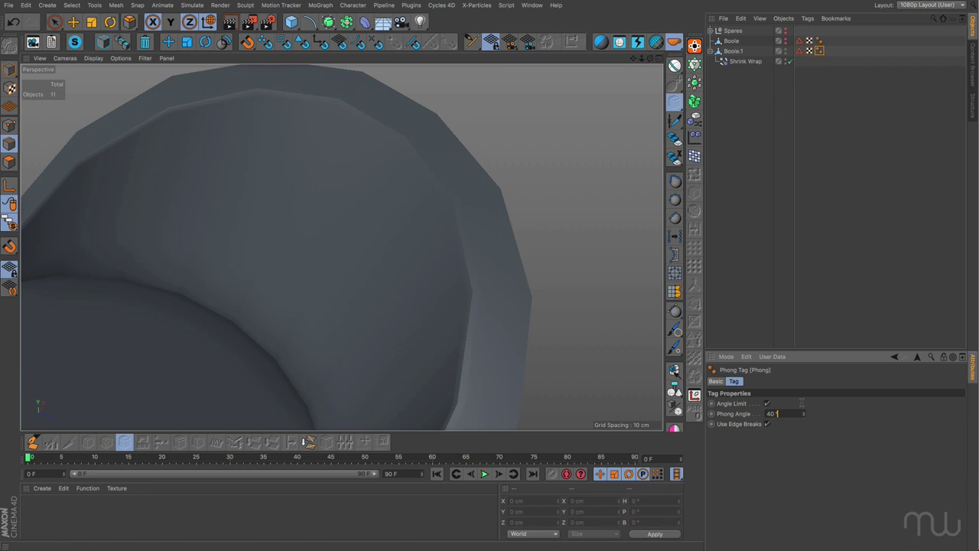
{"action": "left_click_drag", "start_coordinate": [803, 413], "coordinate": [803, 394]}
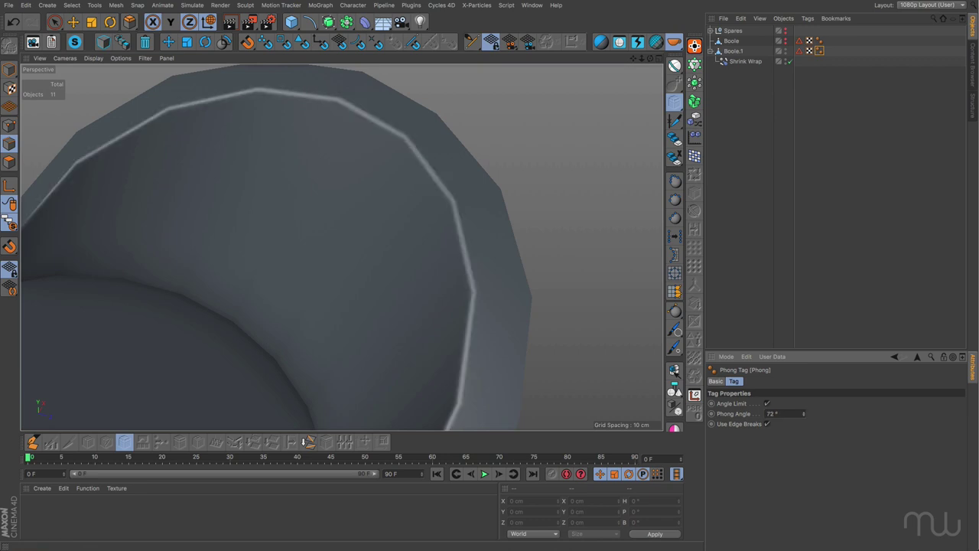
{"action": "scroll", "coordinate": [590, 309], "scroll_direction": "down", "scroll_amount": 5}
{"action": "middle_click_drag", "start_coordinate": [580, 332], "coordinate": [528, 257], "text": "alt"}
{"action": "mouse_move", "coordinate": [527, 291]}
{"action": "left_mouse_down", "text": "alt"}
{"action": "mouse_move", "coordinate": [514, 312]}
{"action": "mouse_move", "coordinate": [527, 306]}
{"action": "mouse_move", "coordinate": [525, 286]}
{"action": "mouse_move", "coordinate": [520, 294]}
{"action": "left_mouse_up", "text": "alt"}
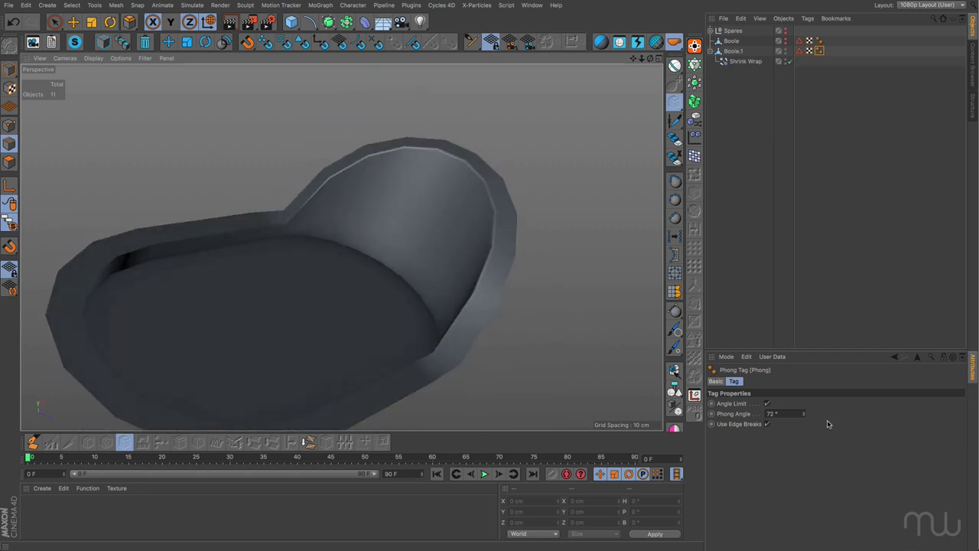
{"action": "left_click_drag", "start_coordinate": [802, 415], "coordinate": [803, 391]}
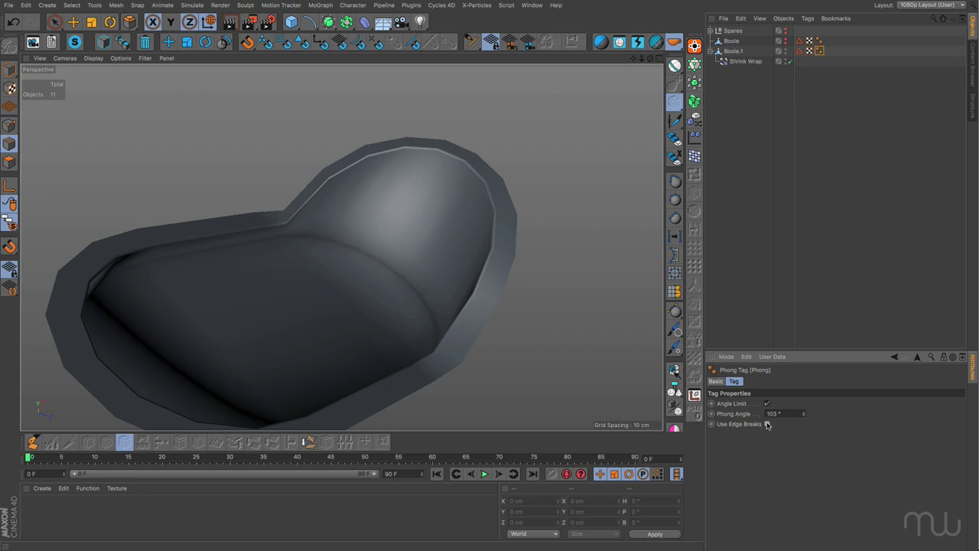
Undo the Phong Angle changes and the rim bevel, restoring the surrounding body and the inner edge loop selection
{"action": "mouse_move", "coordinate": [609, 308]}
{"action": "left_mouse_down", "text": "alt"}
{"action": "mouse_move", "coordinate": [584, 365]}
{"action": "mouse_move", "coordinate": [605, 385]}
{"action": "mouse_move", "coordinate": [637, 373]}
{"action": "mouse_move", "coordinate": [634, 328]}
{"action": "mouse_move", "coordinate": [586, 310]}
{"action": "mouse_move", "coordinate": [614, 313]}
{"action": "mouse_move", "coordinate": [572, 346]}
{"action": "mouse_move", "coordinate": [552, 338]}
{"action": "left_mouse_up", "text": "alt"}
{"action": "key", "text": "super+z"}
{"action": "key", "text": "super+z"}
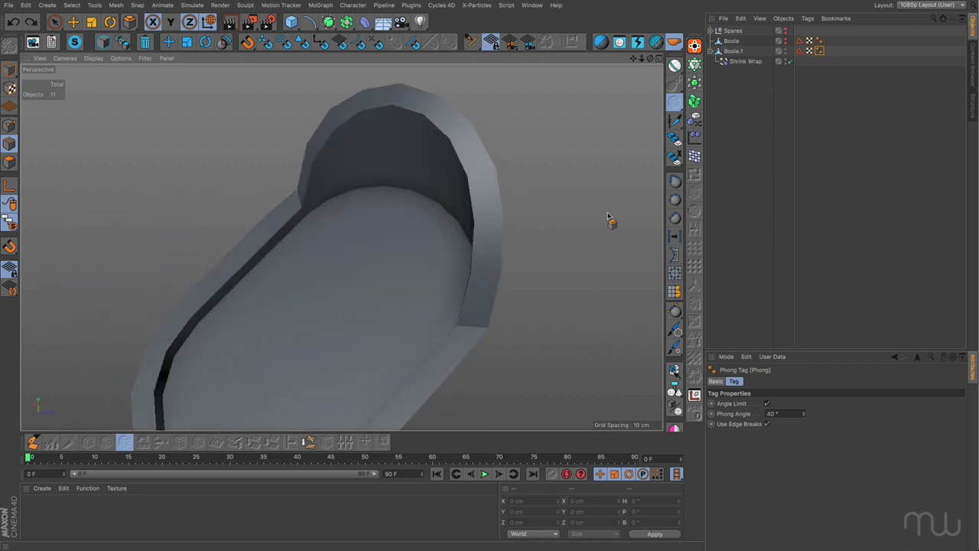
{"action": "key", "text": "super+z"}
{"action": "key", "text": "super+z"}
{"action": "left_click_drag", "start_coordinate": [552, 195], "coordinate": [577, 186], "text": "alt"}
{"action": "scroll", "coordinate": [572, 182], "scroll_direction": "down", "scroll_amount": 3}
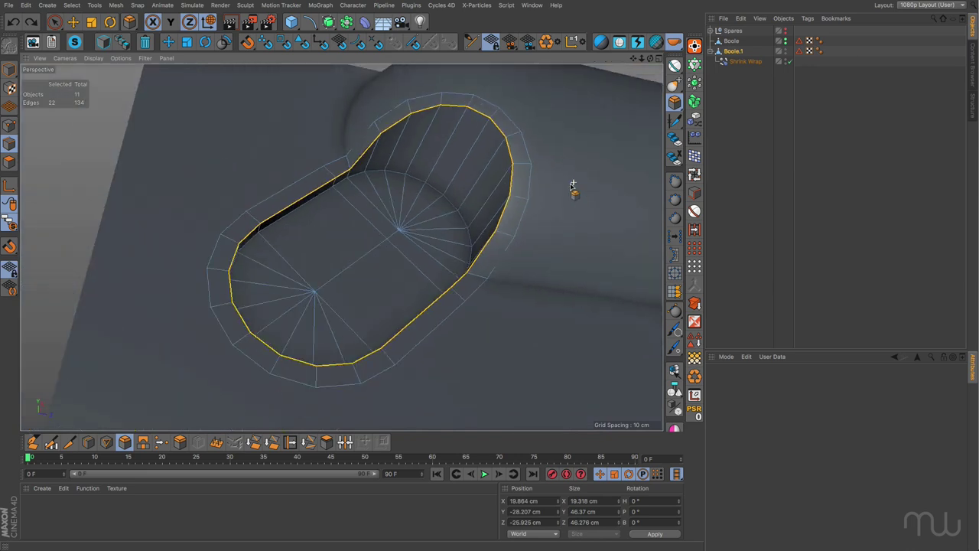
Examine from several angles how the recess rim meets the capsule and the plate
{"action": "left_click_drag", "start_coordinate": [585, 140], "coordinate": [520, 184], "text": "alt"}
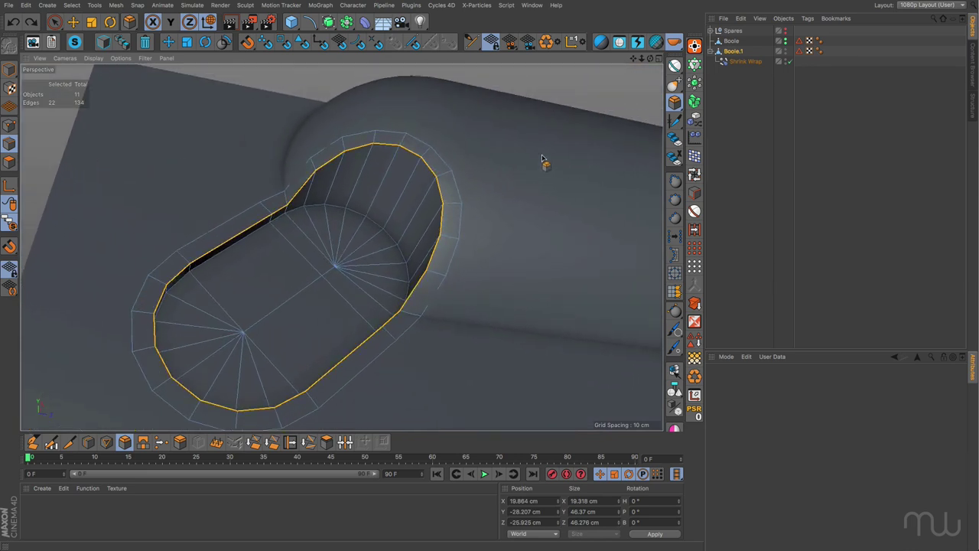
{"action": "left_click_drag", "start_coordinate": [469, 295], "coordinate": [442, 299], "text": "alt"}
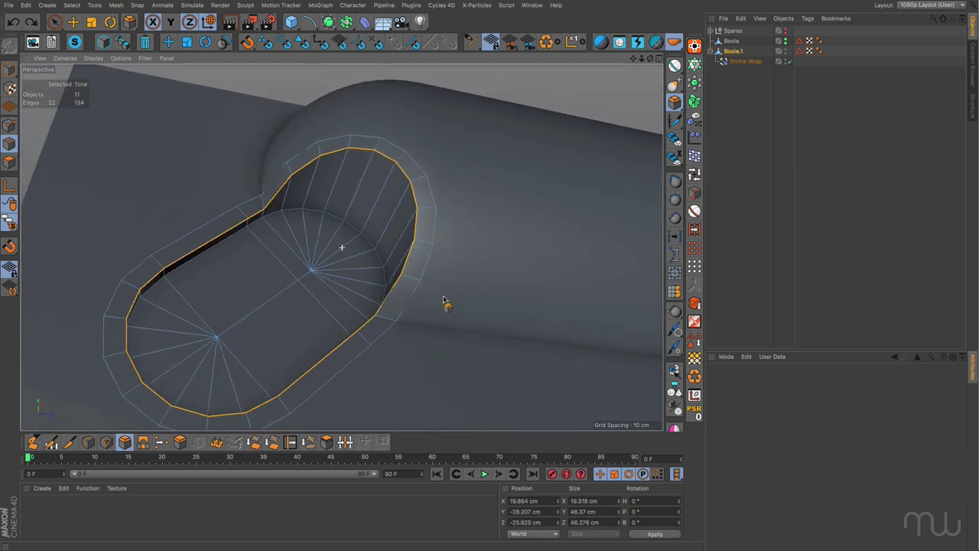
{"action": "left_click_drag", "start_coordinate": [461, 188], "coordinate": [461, 266], "text": "alt"}
{"action": "middle_click_drag", "start_coordinate": [460, 266], "coordinate": [461, 277], "text": "alt"}
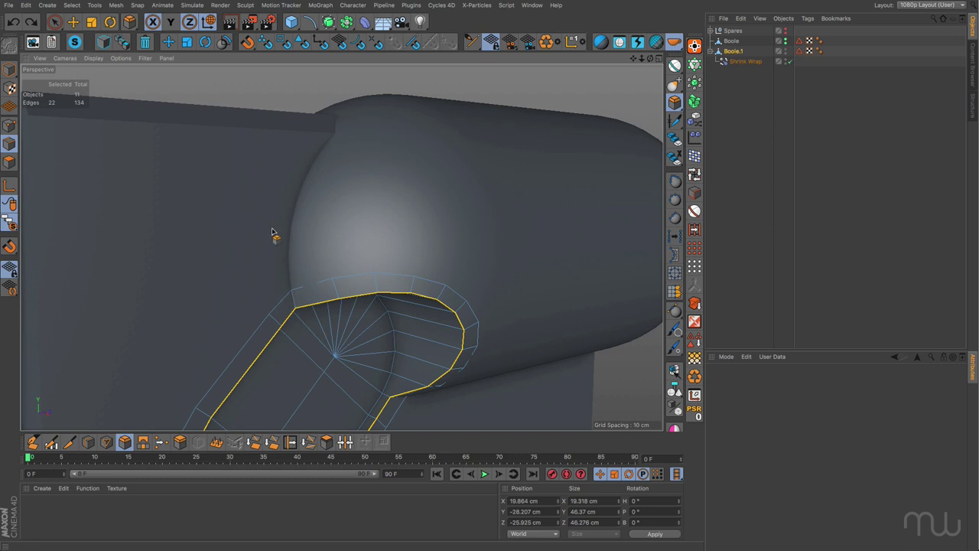
{"action": "left_click_drag", "start_coordinate": [524, 295], "coordinate": [467, 252], "text": "alt"}
{"action": "left_click_drag", "start_coordinate": [575, 338], "coordinate": [477, 216], "text": "alt"}
{"action": "middle_click_drag", "start_coordinate": [477, 212], "coordinate": [476, 210], "text": "alt"}
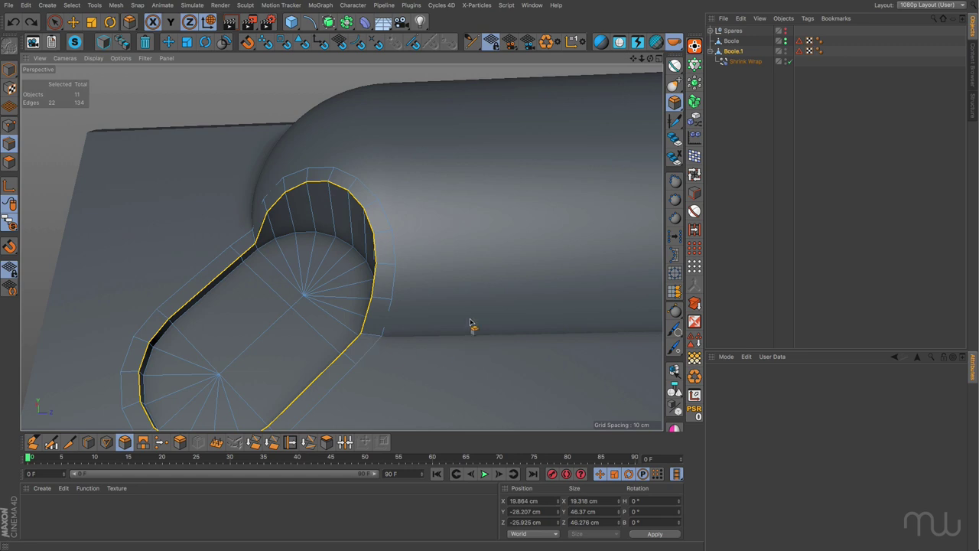
{"action": "left_click_drag", "start_coordinate": [456, 260], "coordinate": [475, 277], "text": "alt"}
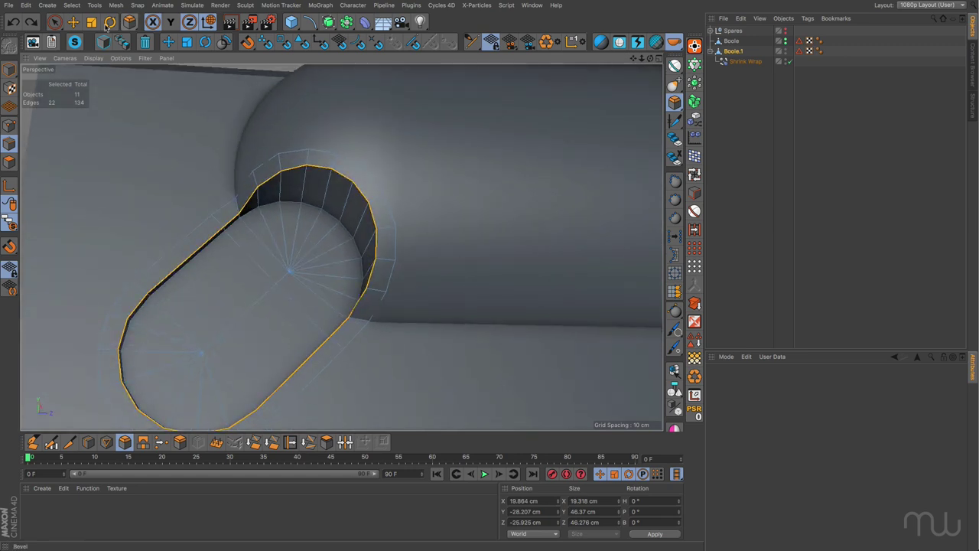
Clear the edge selection and compare the rim, capsule and plate outlines with the reference image in the Right view
{"action": "left_click", "coordinate": [73, 22]}
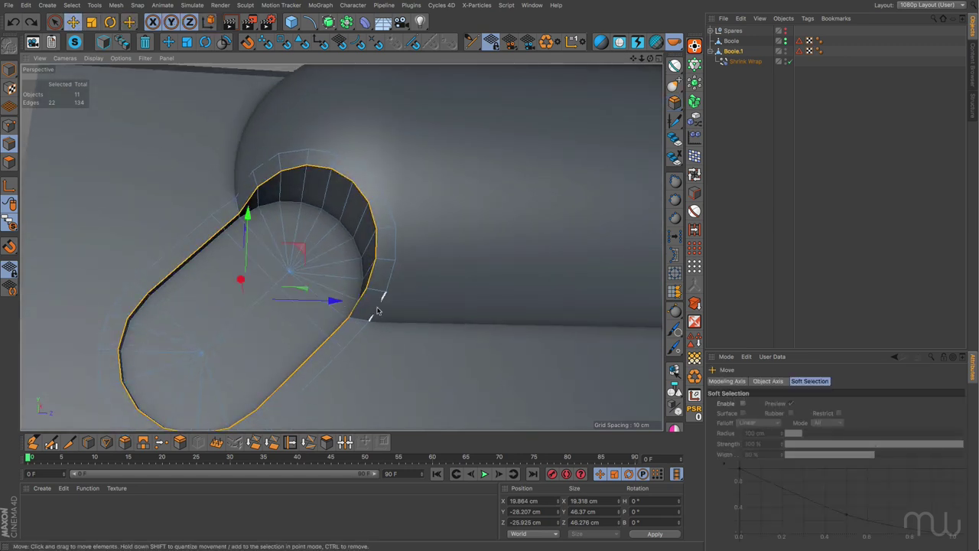
{"action": "middle_click", "coordinate": [421, 317]}
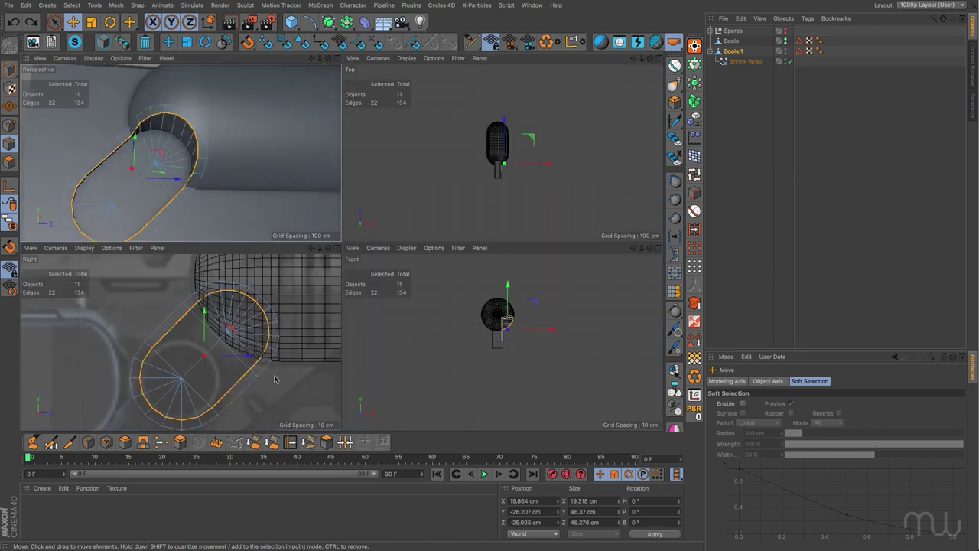
{"action": "middle_click", "coordinate": [279, 380]}
{"action": "middle_click_drag", "start_coordinate": [523, 192], "coordinate": [452, 281], "text": "alt"}
{"action": "left_click", "coordinate": [513, 283]}
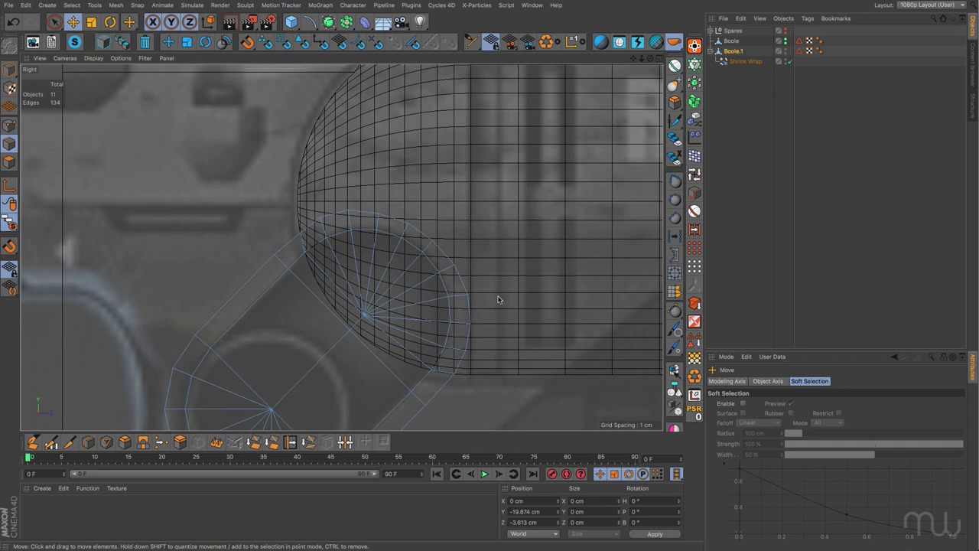
{"action": "middle_click_drag", "start_coordinate": [489, 180], "coordinate": [499, 237], "text": "alt"}
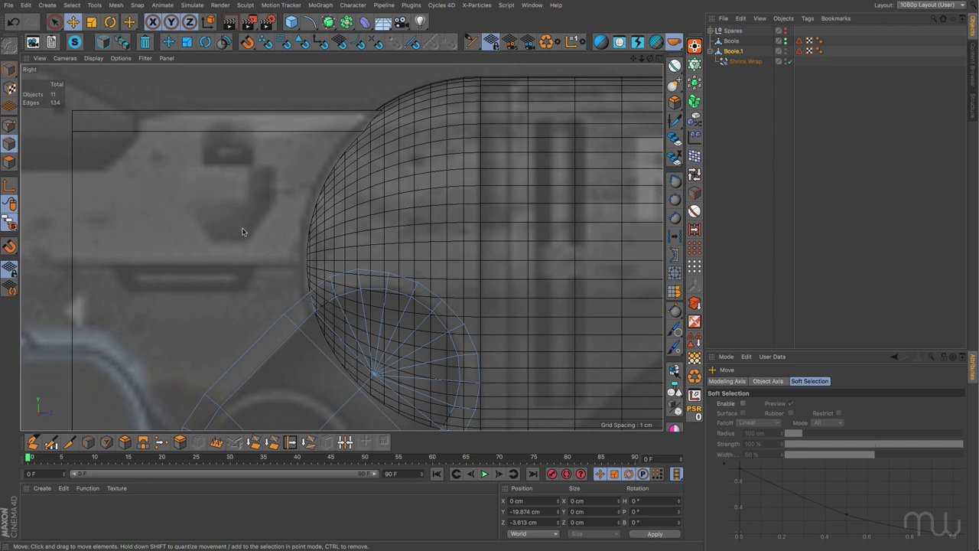
{"action": "middle_click_drag", "start_coordinate": [240, 230], "coordinate": [338, 247], "text": "alt"}
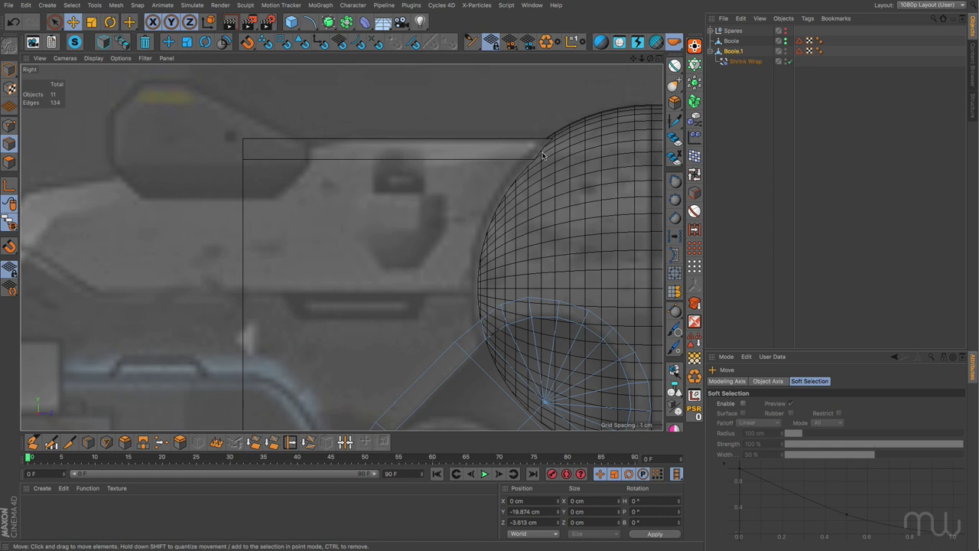
Inspect the plate's upper edge and the capsule's rounded end in the Perspective view
{"action": "middle_click", "coordinate": [492, 229]}
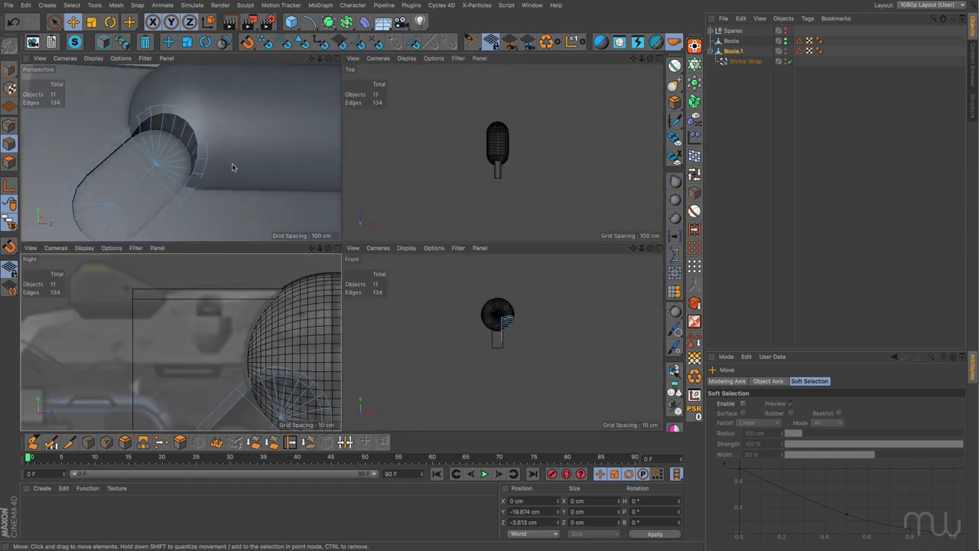
{"action": "middle_click", "coordinate": [231, 168]}
{"action": "left_click_drag", "start_coordinate": [273, 158], "coordinate": [357, 193], "text": "alt"}
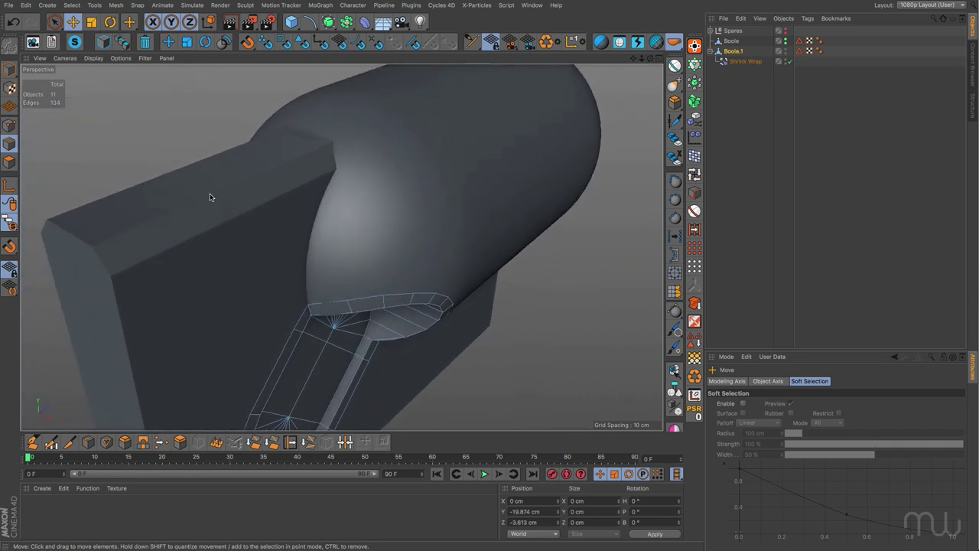
{"action": "left_click_drag", "start_coordinate": [359, 251], "coordinate": [329, 91], "text": "alt"}
{"action": "left_click_drag", "start_coordinate": [420, 312], "coordinate": [394, 312], "text": "alt"}
Align the rim's outer points on the capsule side into a nearly vertical line with the Polygon Pen in the Right view
{"action": "middle_click", "coordinate": [394, 312]}
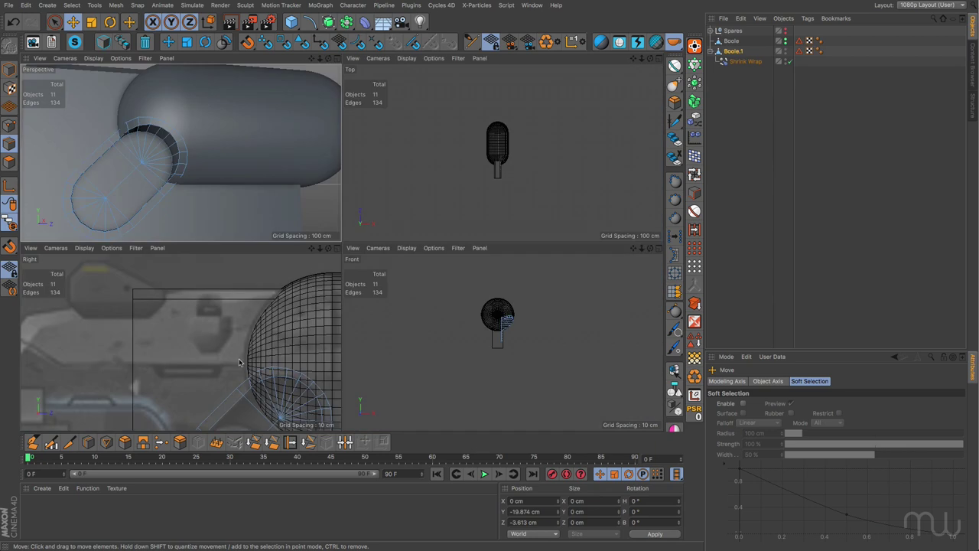
{"action": "middle_click", "coordinate": [248, 358]}
{"action": "middle_click_drag", "start_coordinate": [446, 326], "coordinate": [219, 287], "text": "alt"}
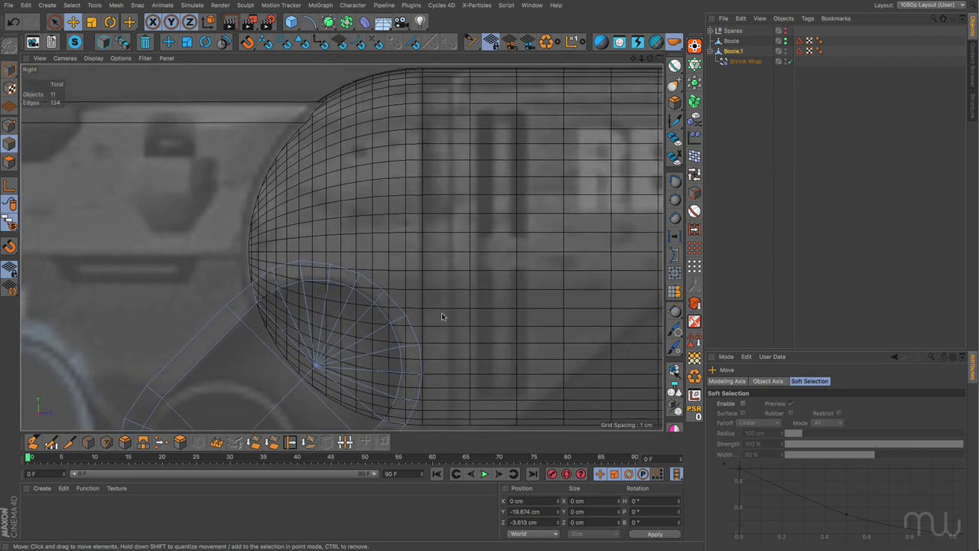
{"action": "middle_click_drag", "start_coordinate": [440, 372], "coordinate": [432, 220]}
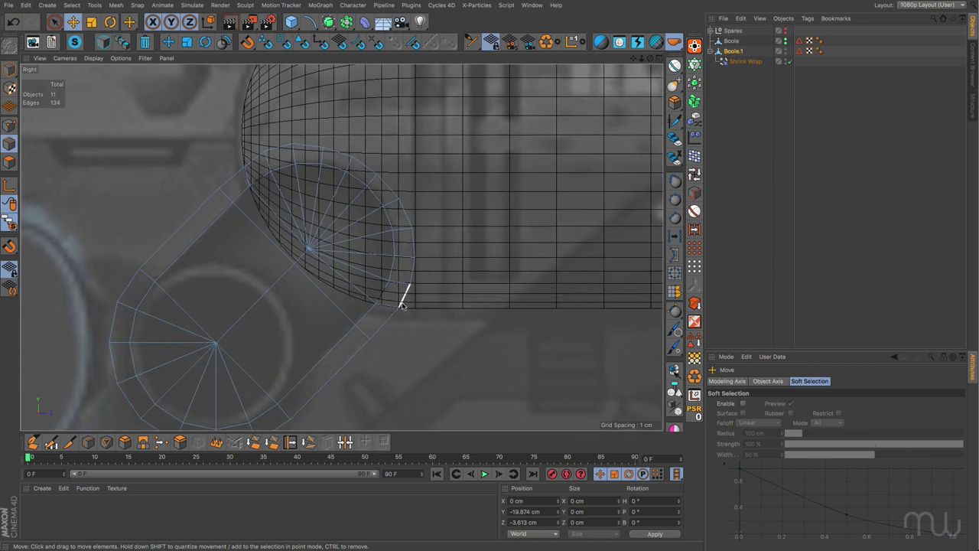
{"action": "key", "text": "m"}
{"action": "key", "text": "e"}
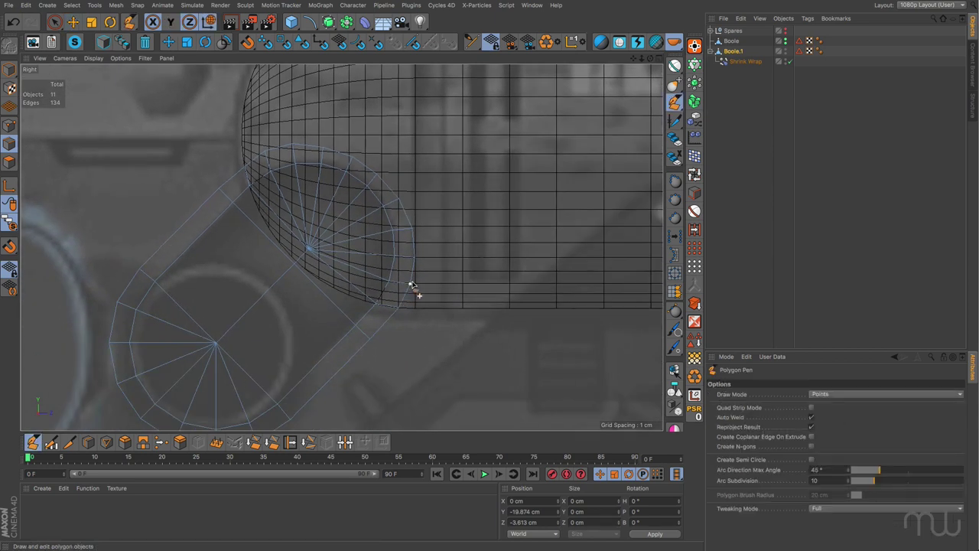
{"action": "scroll", "coordinate": [410, 285], "scroll_direction": "up", "scroll_amount": 3}
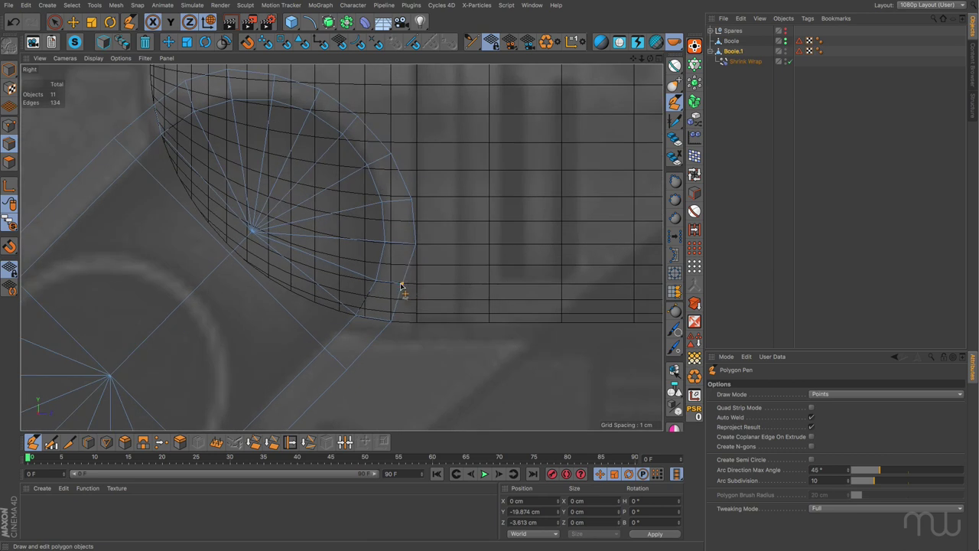
{"action": "left_click_drag", "start_coordinate": [412, 246], "coordinate": [405, 246]}
{"action": "left_click_drag", "start_coordinate": [411, 198], "coordinate": [399, 198]}
{"action": "left_click_drag", "start_coordinate": [390, 155], "coordinate": [396, 156]}
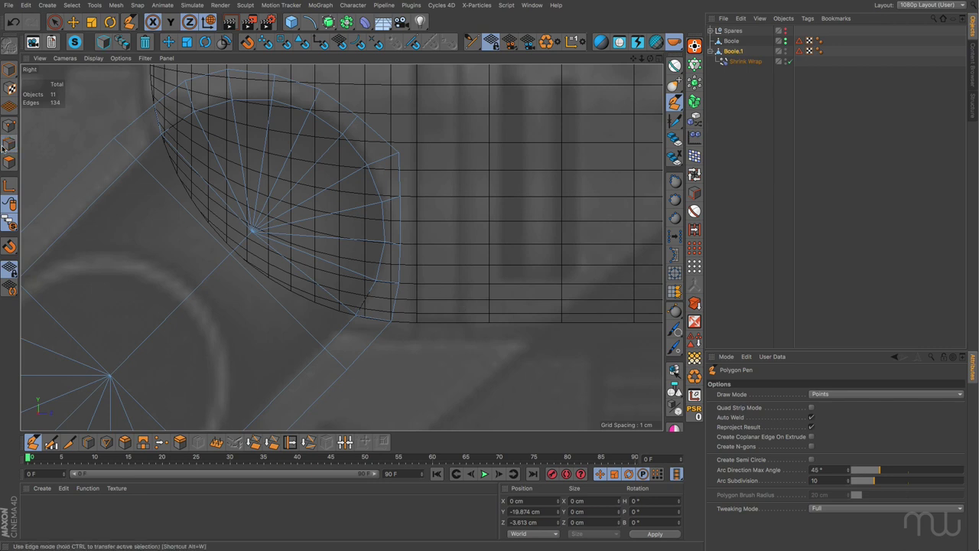
Select the five outer rim edges on the capsule side and extrude them outward along Z in edge mode
{"action": "left_click", "coordinate": [404, 197]}
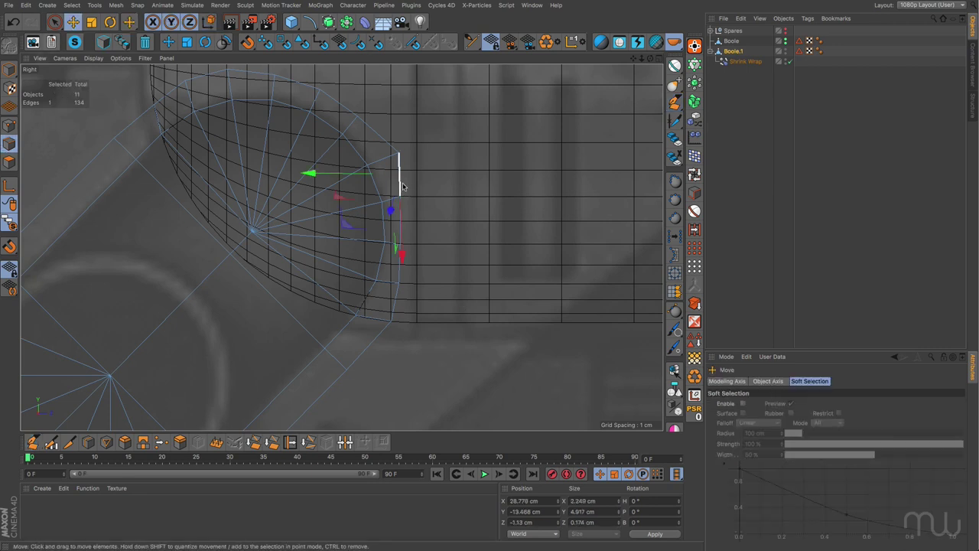
{"action": "left_click", "coordinate": [397, 309], "text": "ctrl+shift"}
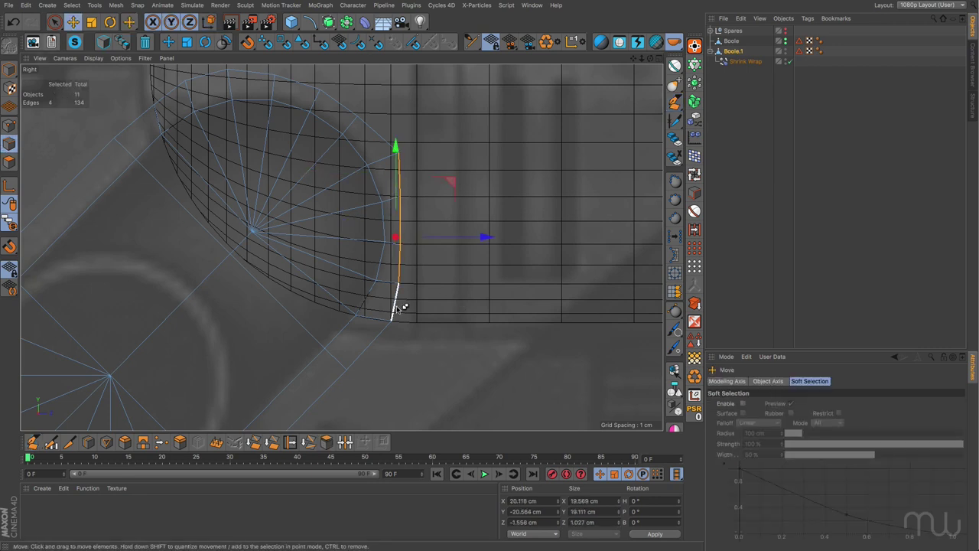
{"action": "left_click", "coordinate": [378, 345], "text": "shift"}
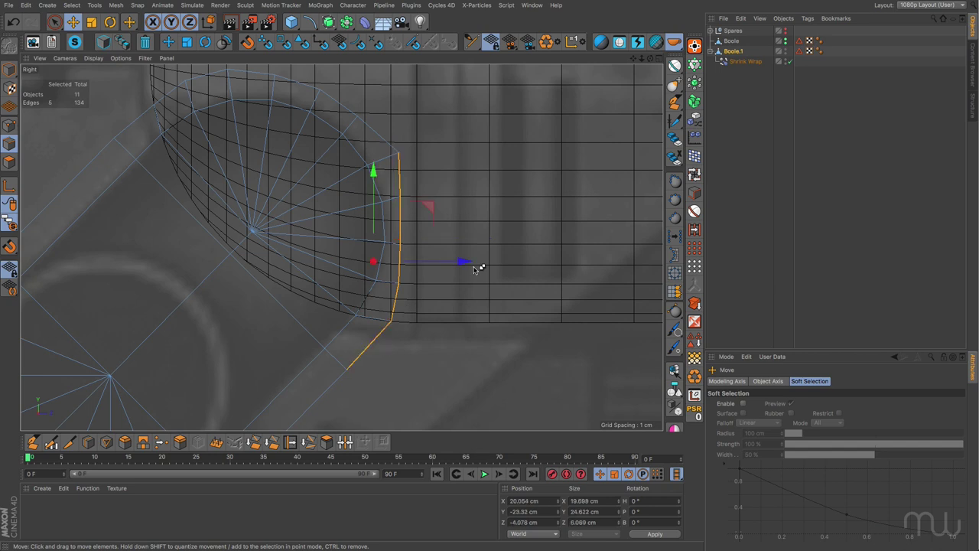
{"action": "left_click_drag", "start_coordinate": [465, 261], "coordinate": [409, 263]}
Scale the extruded edges flat to 0 cm in Z and move them to about Z 1.19 cm
{"action": "key", "text": "t"}
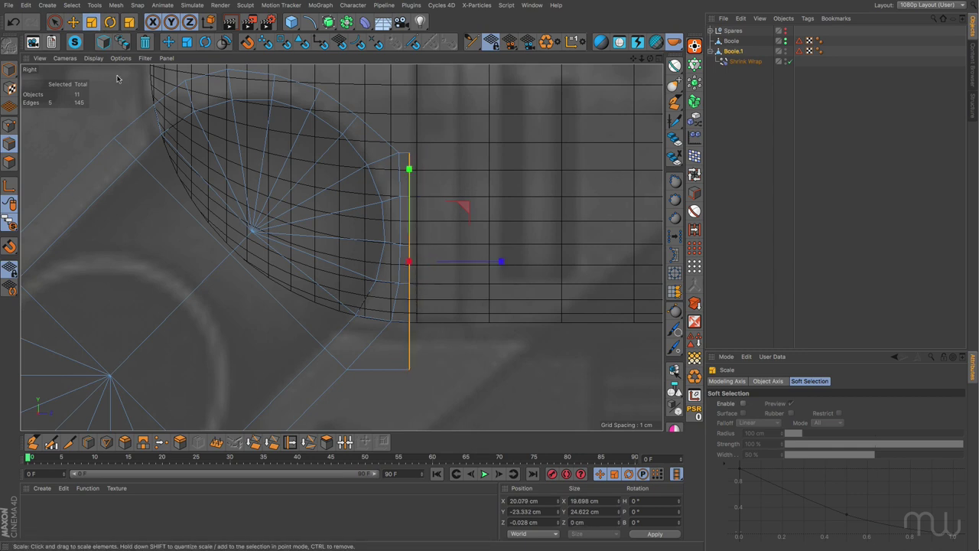
{"action": "left_click", "coordinate": [72, 21]}
{"action": "left_click_drag", "start_coordinate": [500, 262], "coordinate": [507, 262]}
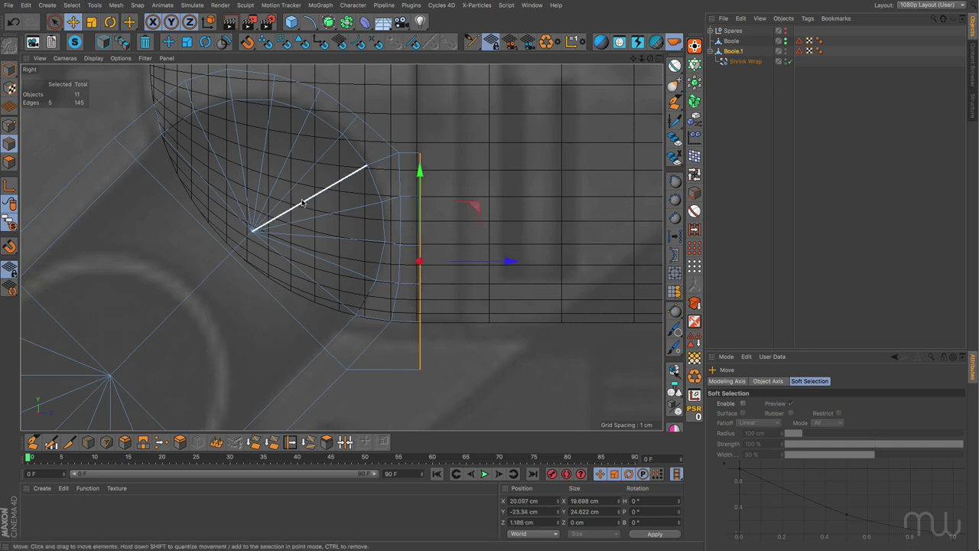
Deselect the edges, check the new strip in the Perspective view and toggle the Shrink Wrap deformer
{"action": "middle_click", "coordinate": [252, 201]}
{"action": "middle_click", "coordinate": [252, 191]}
{"action": "left_click_drag", "start_coordinate": [437, 280], "coordinate": [454, 325], "text": "alt"}
{"action": "left_click", "coordinate": [439, 334]}
{"action": "left_click_drag", "start_coordinate": [452, 286], "coordinate": [435, 242], "text": "alt"}
{"action": "left_click", "coordinate": [788, 61]}
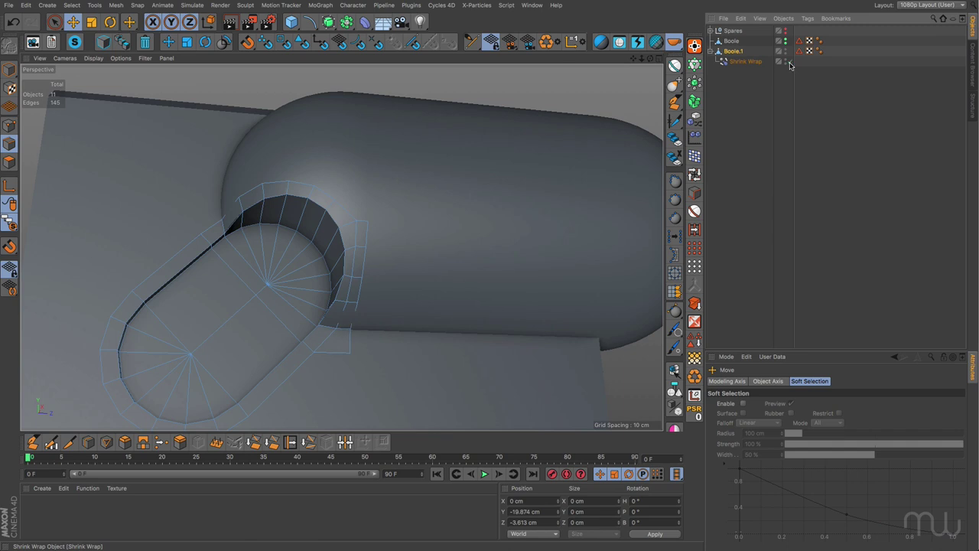
Extend the rim's front end edge up along the capsule's rounded end with the Polygon Pen in the Right view
{"action": "left_click_drag", "start_coordinate": [437, 328], "coordinate": [419, 297], "text": "alt"}
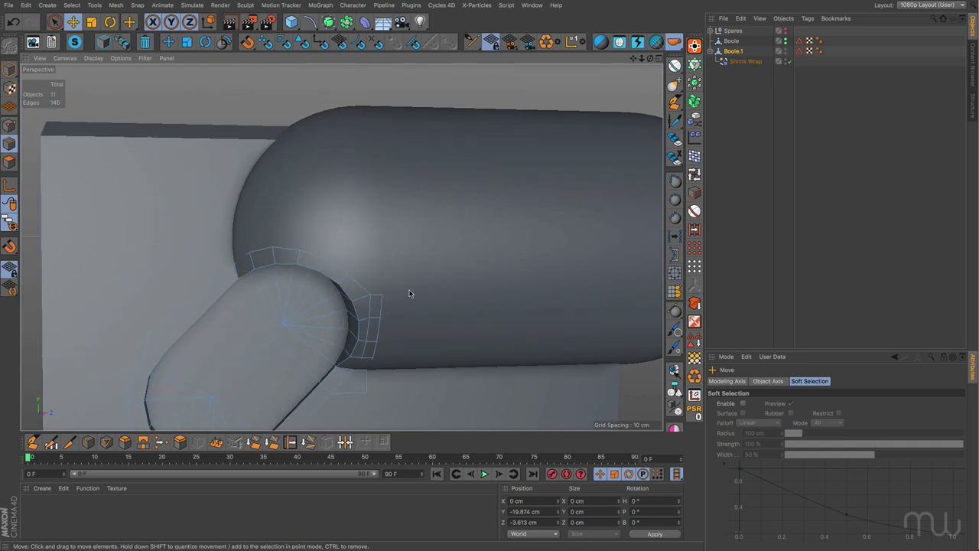
{"action": "left_click", "coordinate": [33, 442]}
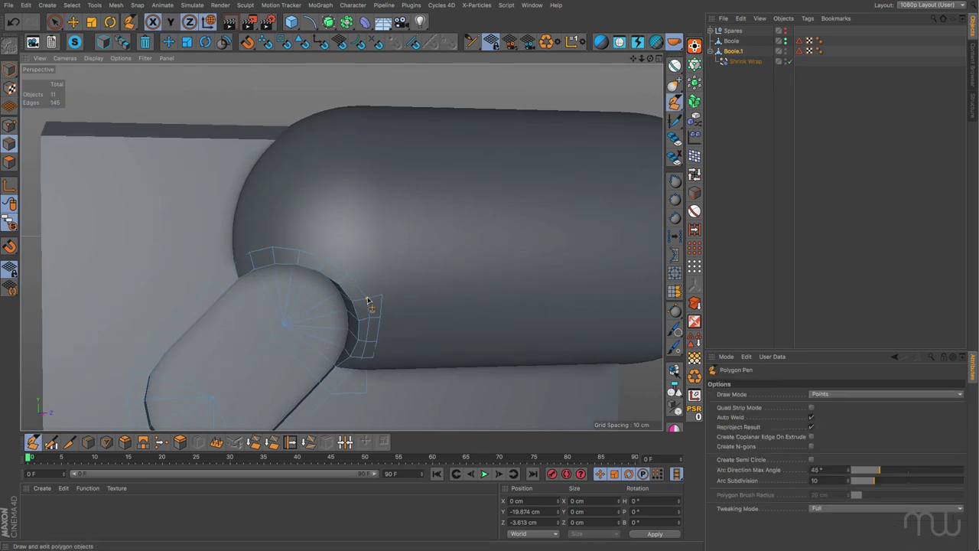
{"action": "middle_click_drag", "start_coordinate": [403, 326], "coordinate": [405, 280], "text": "alt"}
{"action": "middle_click_drag", "start_coordinate": [250, 200], "coordinate": [279, 246], "text": "alt"}
{"action": "middle_click", "coordinate": [279, 247]}
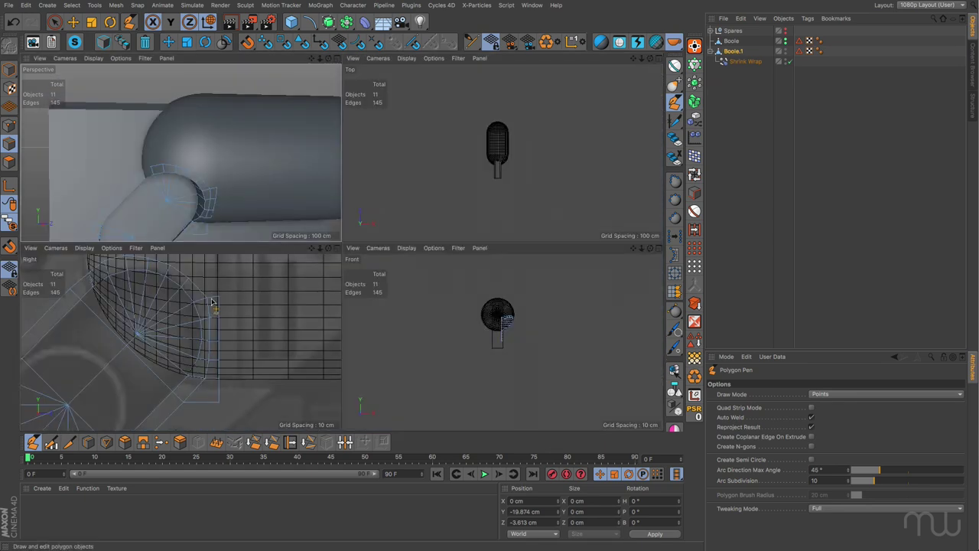
{"action": "scroll", "coordinate": [243, 291], "scroll_direction": "up", "scroll_amount": 5}
{"action": "middle_click", "coordinate": [277, 342]}
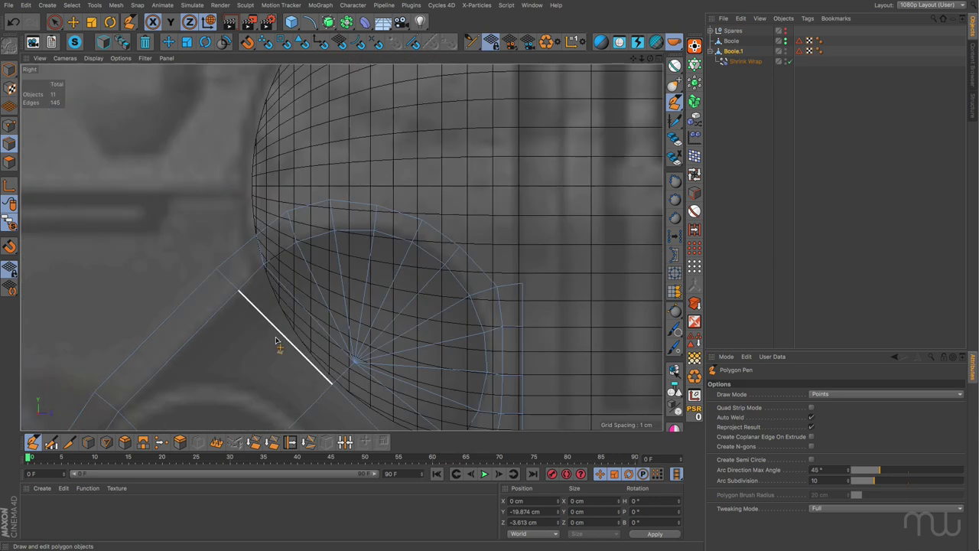
{"action": "left_click_drag", "start_coordinate": [260, 230], "coordinate": [275, 179]}
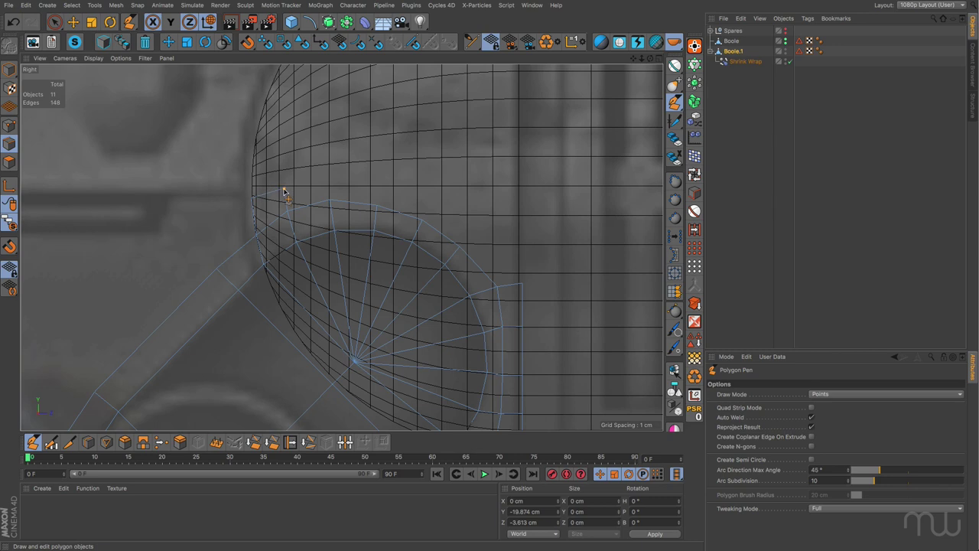
Build a strip of polygons from the rim across the flat side plate along the reference panel, and fill in below it
{"action": "middle_click_drag", "start_coordinate": [250, 201], "coordinate": [404, 260]}
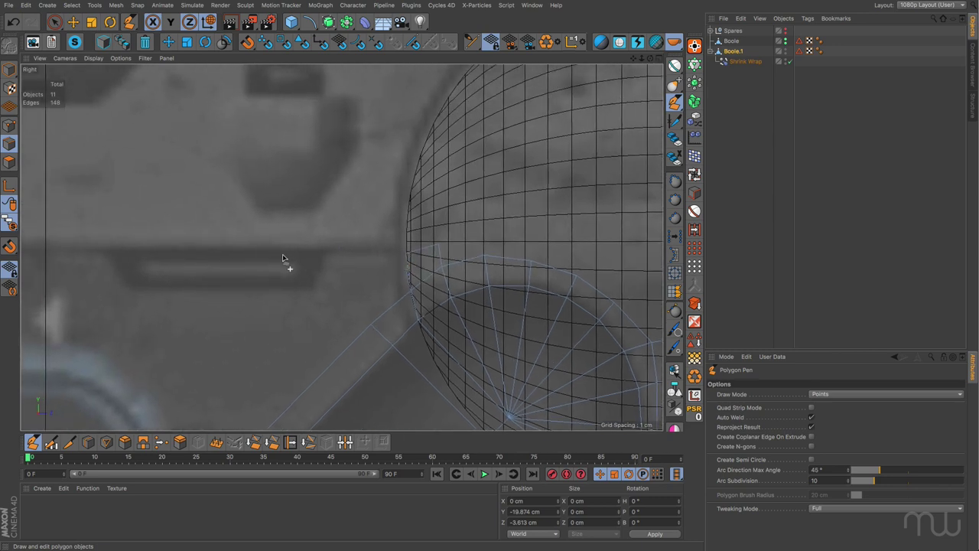
{"action": "left_click_drag", "start_coordinate": [405, 276], "coordinate": [359, 259]}
{"action": "middle_click_drag", "start_coordinate": [382, 290], "coordinate": [416, 212]}
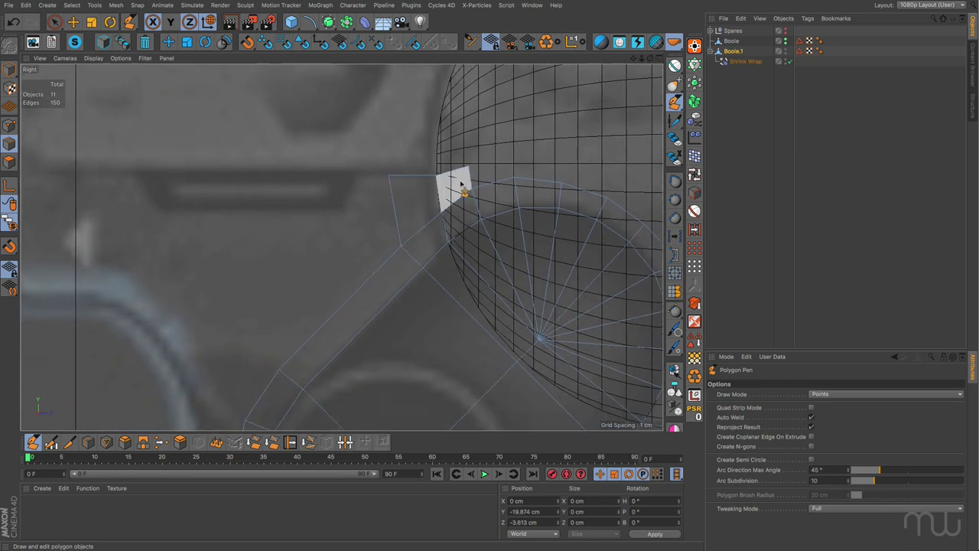
{"action": "left_click_drag", "start_coordinate": [390, 203], "coordinate": [141, 204], "text": "ctrl"}
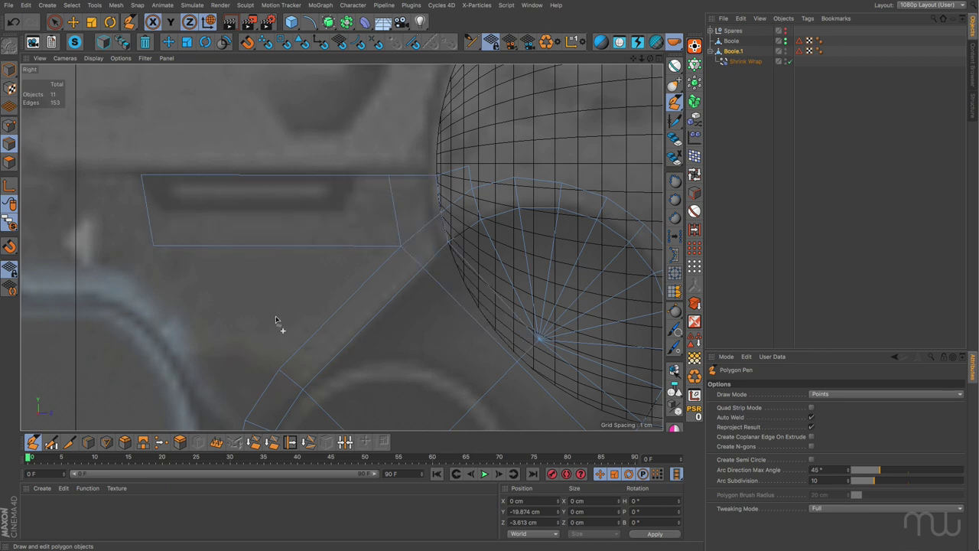
{"action": "left_click_drag", "start_coordinate": [311, 343], "coordinate": [197, 339], "text": "ctrl"}
{"action": "middle_click_drag", "start_coordinate": [275, 243], "coordinate": [196, 416], "text": "alt"}
{"action": "middle_click_drag", "start_coordinate": [312, 298], "coordinate": [315, 313], "text": "alt"}
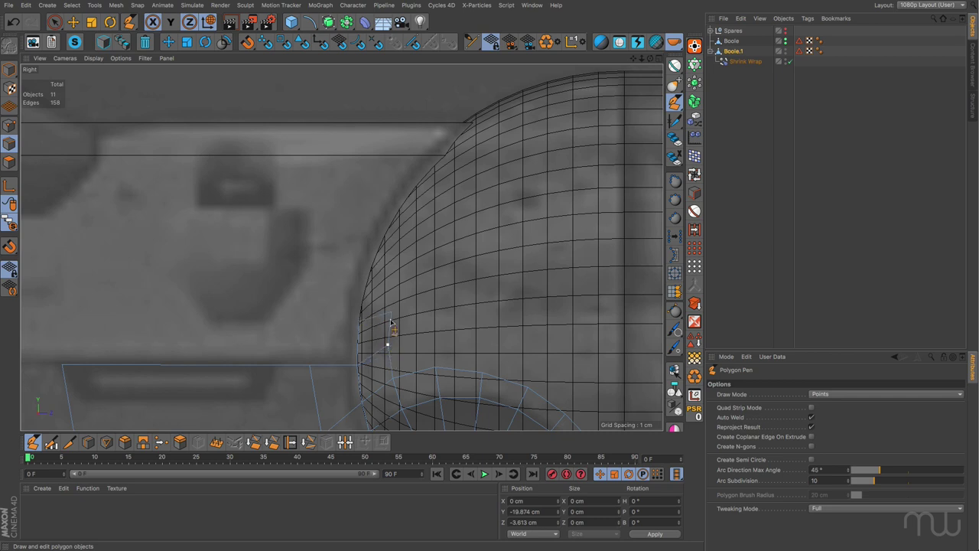
Continue the polygon strip up the capsule's rounded end to the plate's upper bevel, following the curved seam, and check it in Perspective
{"action": "left_click_drag", "start_coordinate": [368, 319], "coordinate": [377, 274]}
{"action": "left_click_drag", "start_coordinate": [377, 276], "coordinate": [392, 235], "text": "ctrl"}
{"action": "left_click_drag", "start_coordinate": [390, 240], "coordinate": [411, 208], "text": "ctrl"}
{"action": "left_click_drag", "start_coordinate": [412, 207], "coordinate": [453, 160], "text": "ctrl"}
{"action": "scroll", "coordinate": [474, 230], "scroll_direction": "down", "scroll_amount": 5}
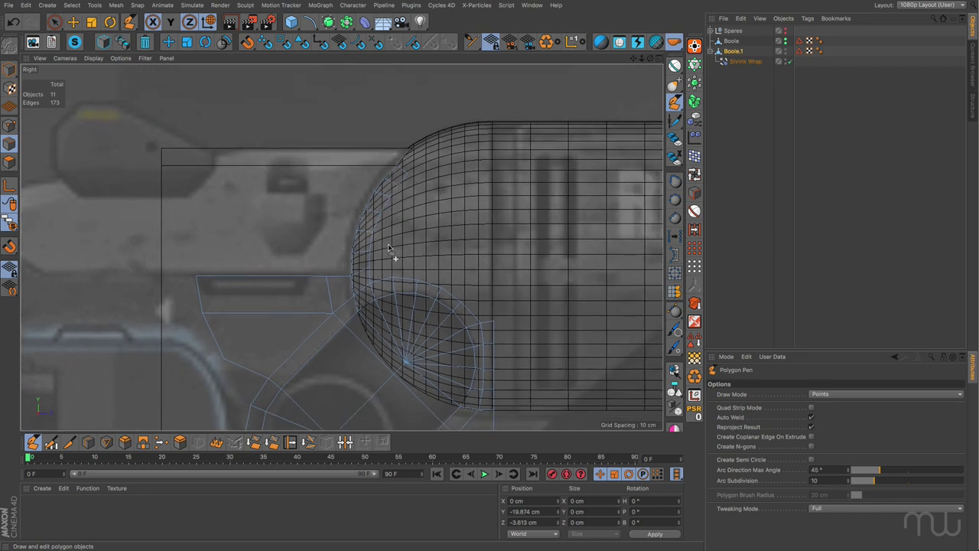
{"action": "key", "text": "F1"}
{"action": "mouse_move", "coordinate": [492, 250]}
{"action": "left_mouse_down", "text": "alt"}
{"action": "mouse_move", "coordinate": [429, 289]}
{"action": "mouse_move", "coordinate": [464, 312]}
{"action": "mouse_move", "coordinate": [479, 299]}
{"action": "left_mouse_up", "text": "alt"}
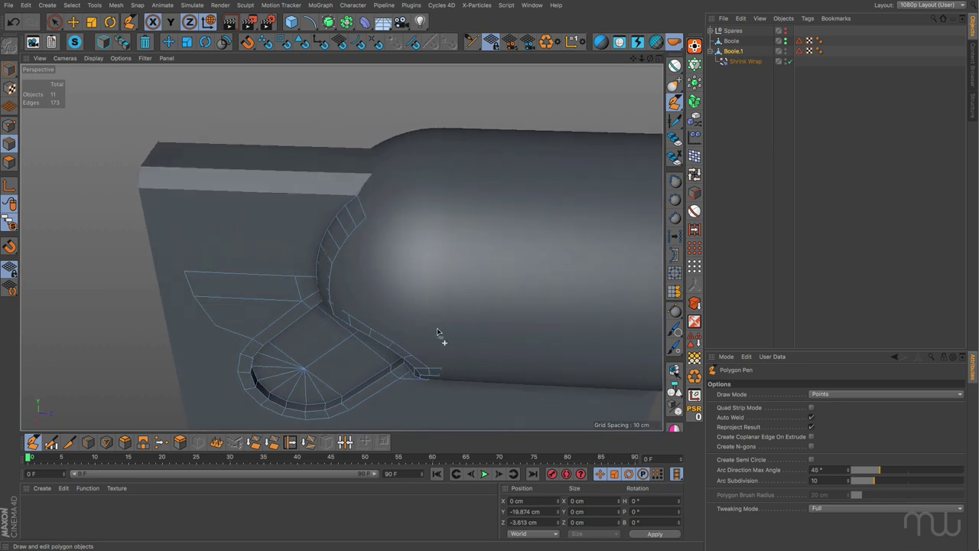
Extrude the upper end of the vertical rim strip repeatedly upward over the capsule body with the Polygon Pen
{"action": "left_click_drag", "start_coordinate": [440, 344], "coordinate": [394, 291], "text": "alt"}
{"action": "scroll", "coordinate": [425, 302], "scroll_direction": "up", "scroll_amount": 3}
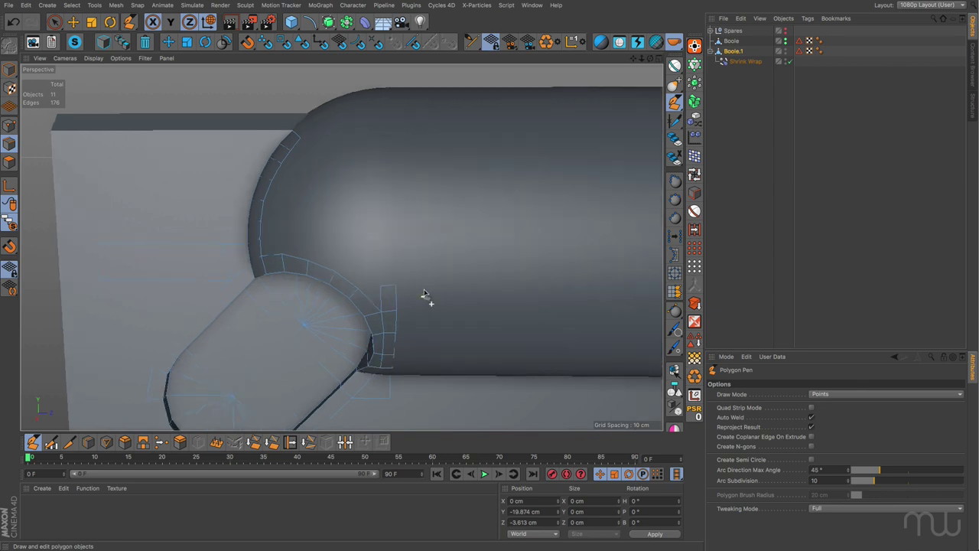
{"action": "left_click_drag", "start_coordinate": [384, 284], "coordinate": [385, 253], "text": "ctrl"}
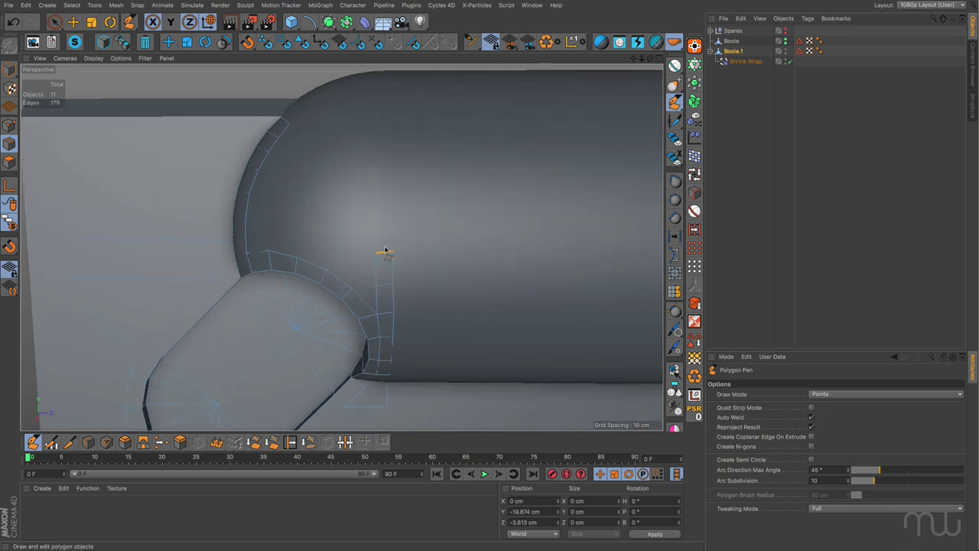
{"action": "left_click_drag", "start_coordinate": [384, 255], "coordinate": [388, 200], "text": "ctrl"}
{"action": "left_click_drag", "start_coordinate": [418, 169], "coordinate": [399, 240], "text": "alt"}
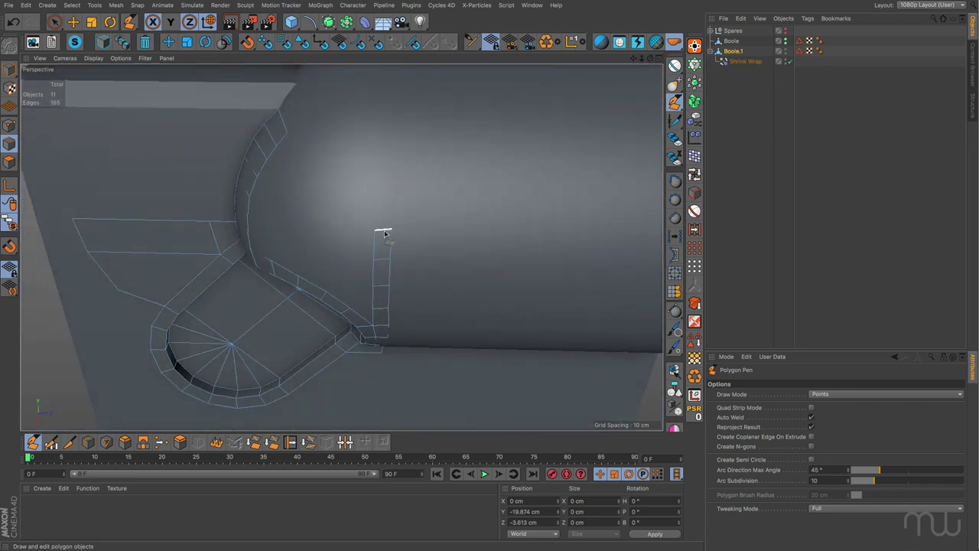
{"action": "left_click_drag", "start_coordinate": [381, 195], "coordinate": [382, 168], "text": "ctrl"}
{"action": "middle_click_drag", "start_coordinate": [411, 186], "coordinate": [422, 249], "text": "alt"}
{"action": "left_click_drag", "start_coordinate": [389, 234], "coordinate": [389, 217], "text": "ctrl"}
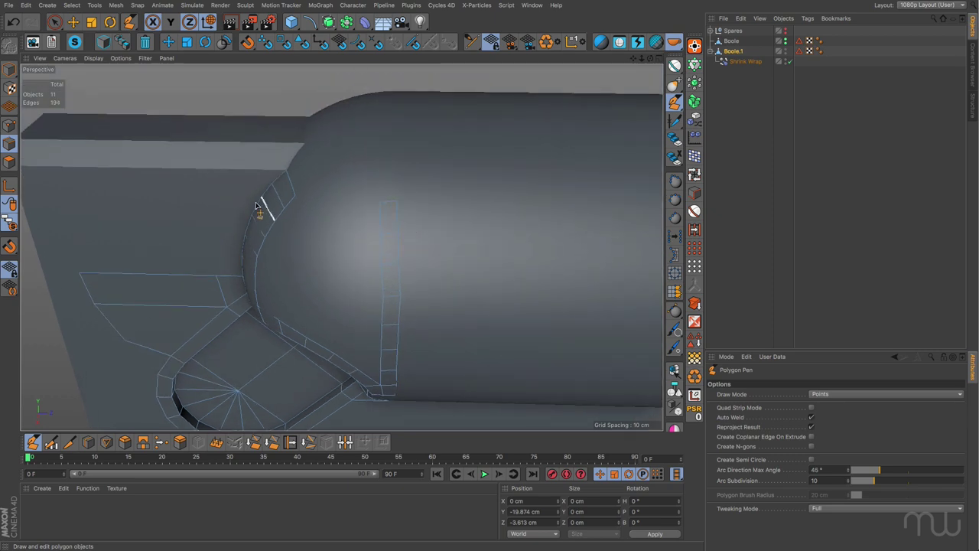
Select the vertical strip's outer edge loop in the Right view, scale it flat to 0 cm in Z and nudge it along Z
{"action": "left_click_drag", "start_coordinate": [426, 313], "coordinate": [433, 197], "text": "alt"}
{"action": "middle_click", "coordinate": [433, 196]}
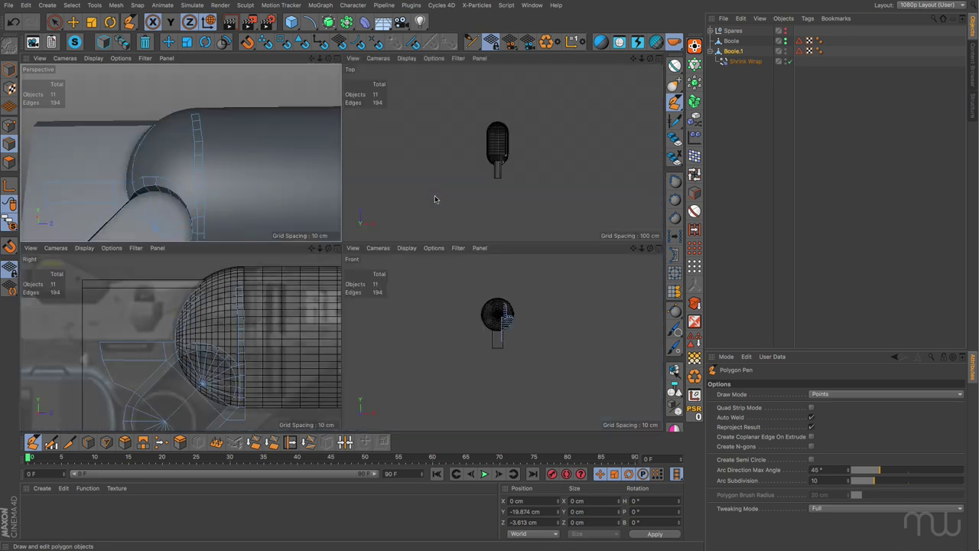
{"action": "left_click", "coordinate": [73, 21]}
{"action": "middle_click", "coordinate": [274, 327]}
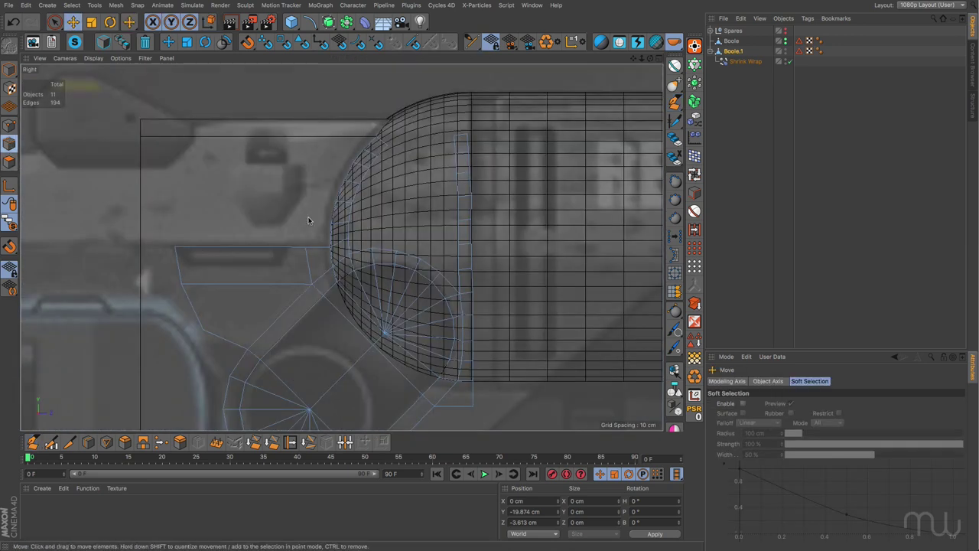
{"action": "left_click", "coordinate": [471, 259]}
{"action": "double_click", "coordinate": [472, 258]}
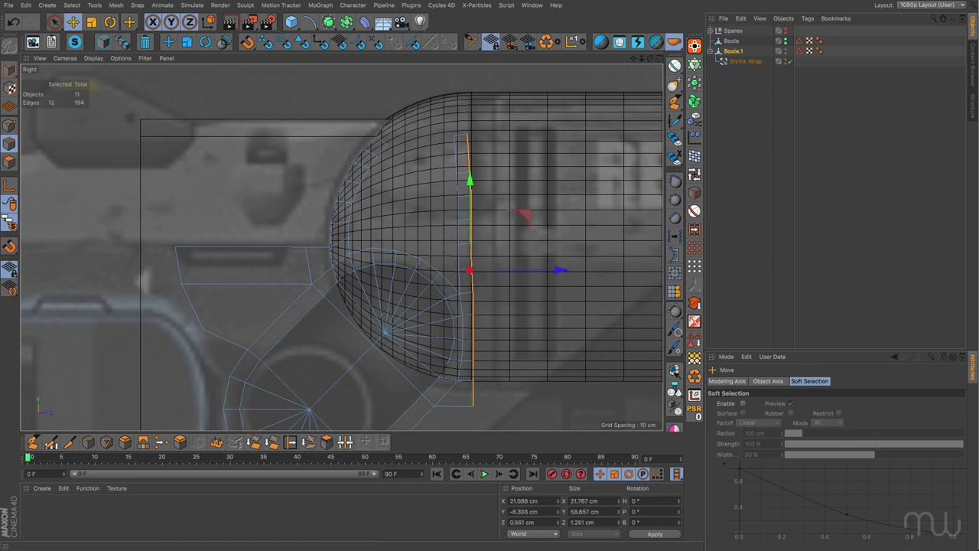
{"action": "key", "text": "t"}
{"action": "left_click_drag", "start_coordinate": [565, 273], "coordinate": [474, 270]}
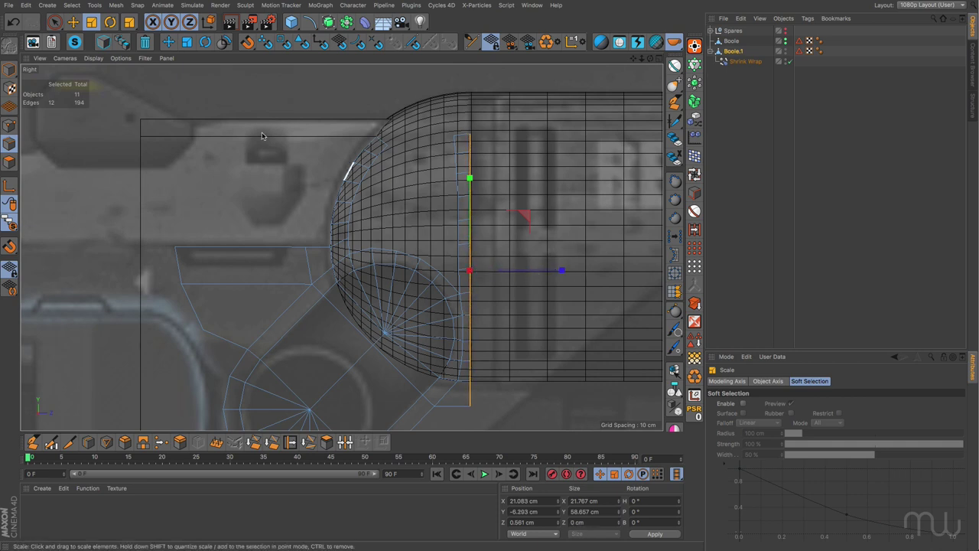
{"action": "left_click", "coordinate": [72, 21]}
{"action": "left_click_drag", "start_coordinate": [562, 270], "coordinate": [564, 270]}
{"action": "left_click", "coordinate": [513, 245]}
Inspect the strips in the Perspective view and enable X-Ray on the Boole object
{"action": "middle_click", "coordinate": [449, 303]}
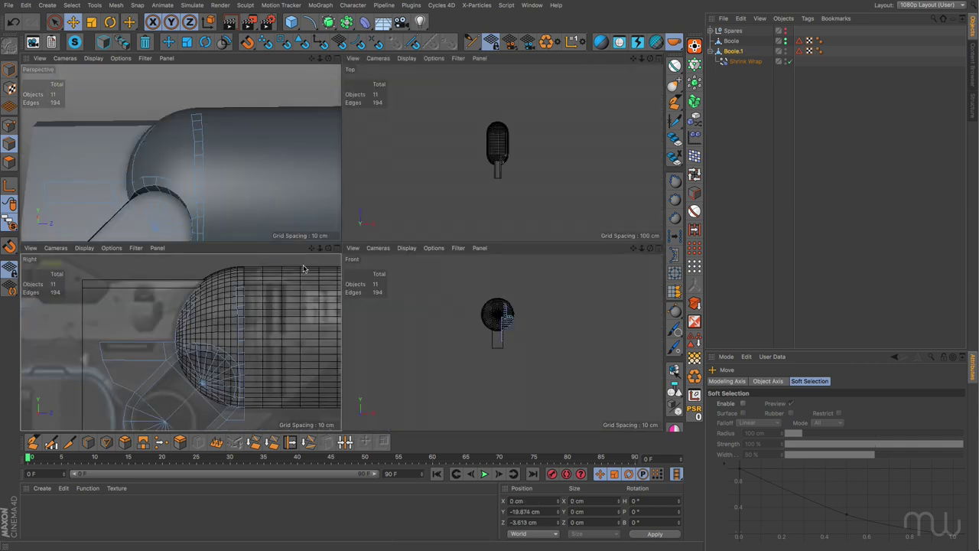
{"action": "middle_click", "coordinate": [268, 225]}
{"action": "left_click_drag", "start_coordinate": [432, 312], "coordinate": [453, 272], "text": "alt"}
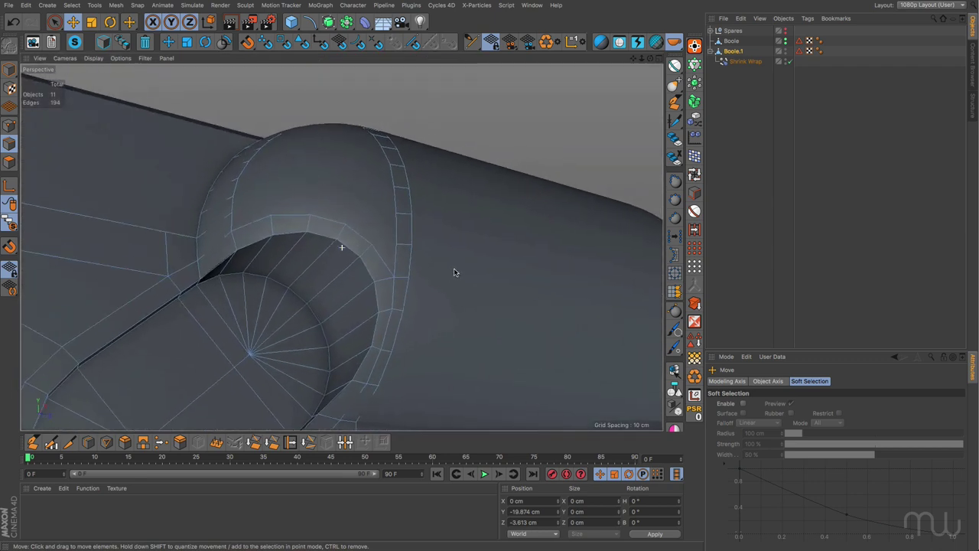
{"action": "left_click", "coordinate": [732, 42]}
{"action": "left_click", "coordinate": [773, 463]}
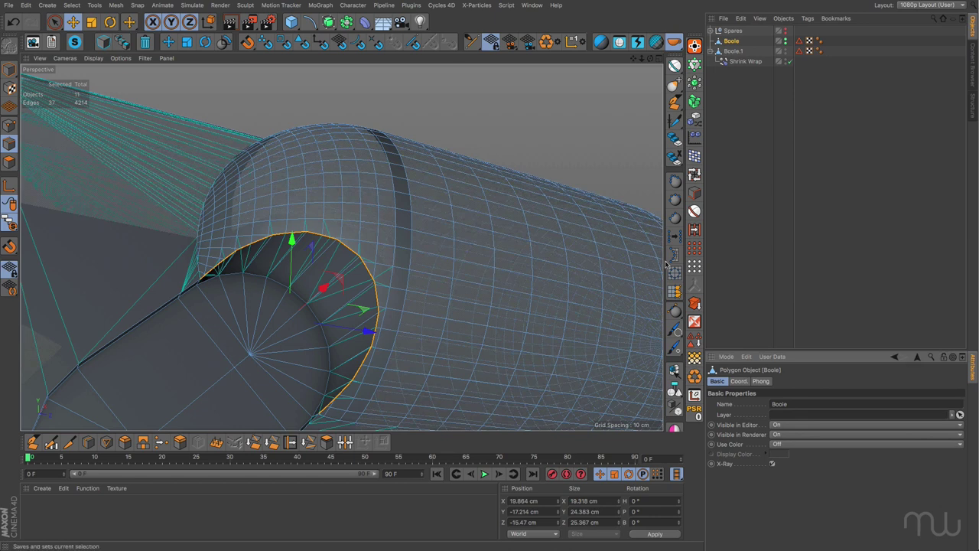
{"action": "left_click", "coordinate": [726, 164]}
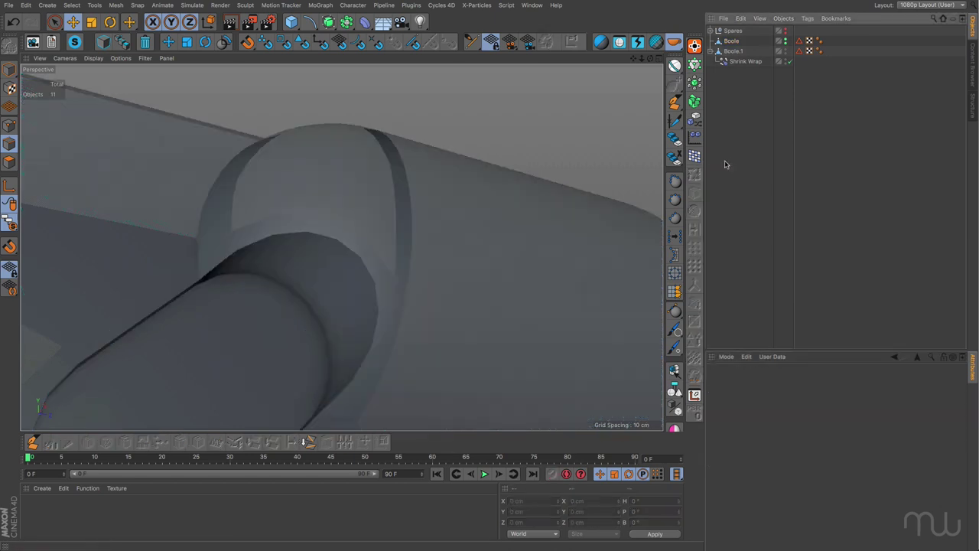
Select Boole.1 and examine the vertical strip and the recess rim using Loop Selection on their edges and polygons
{"action": "left_click", "coordinate": [732, 52]}
{"action": "left_click_drag", "start_coordinate": [470, 227], "coordinate": [406, 268], "text": "alt"}
{"action": "scroll", "coordinate": [434, 260], "scroll_direction": "up", "scroll_amount": 3}
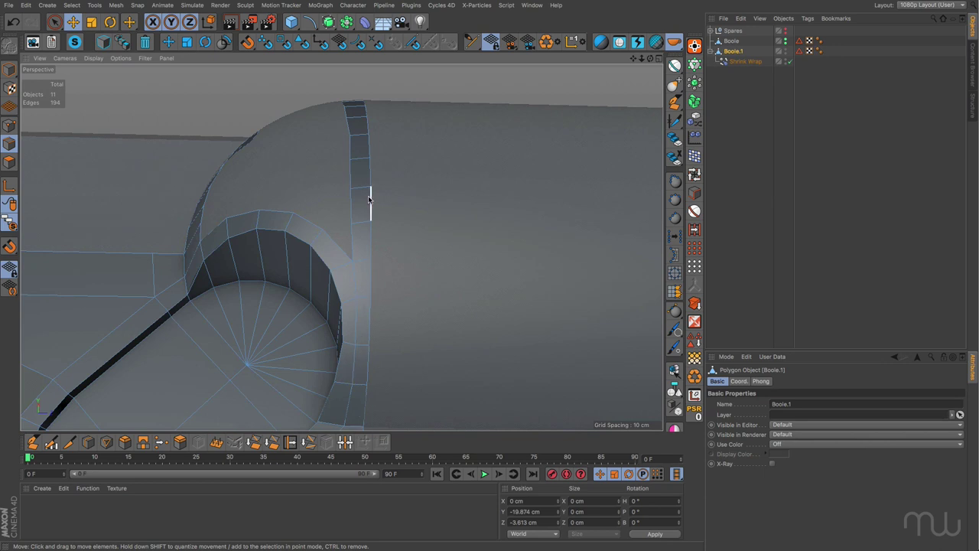
{"action": "left_click", "coordinate": [693, 175]}
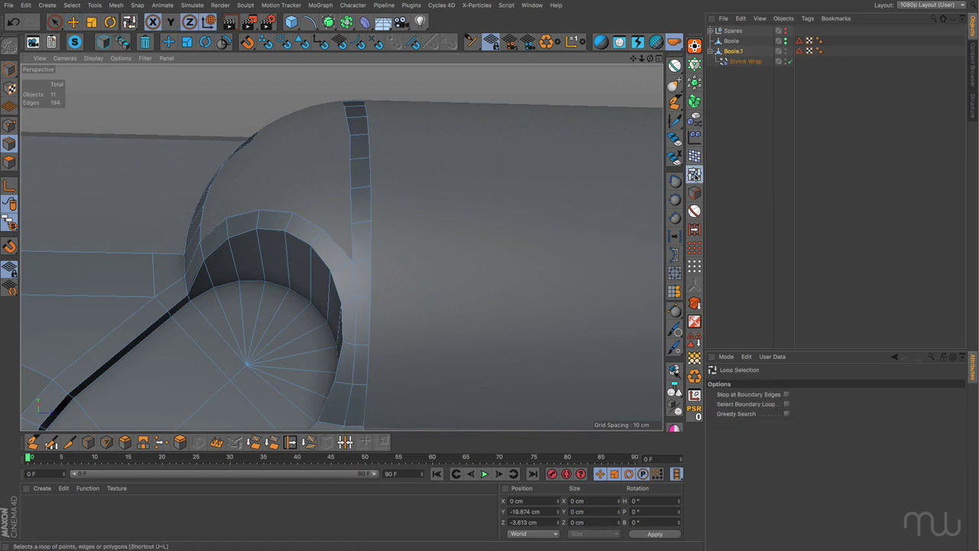
{"action": "left_click", "coordinate": [369, 190]}
{"action": "middle_click_drag", "start_coordinate": [487, 245], "coordinate": [570, 183], "text": "alt"}
{"action": "left_click_drag", "start_coordinate": [575, 187], "coordinate": [515, 222], "text": "alt"}
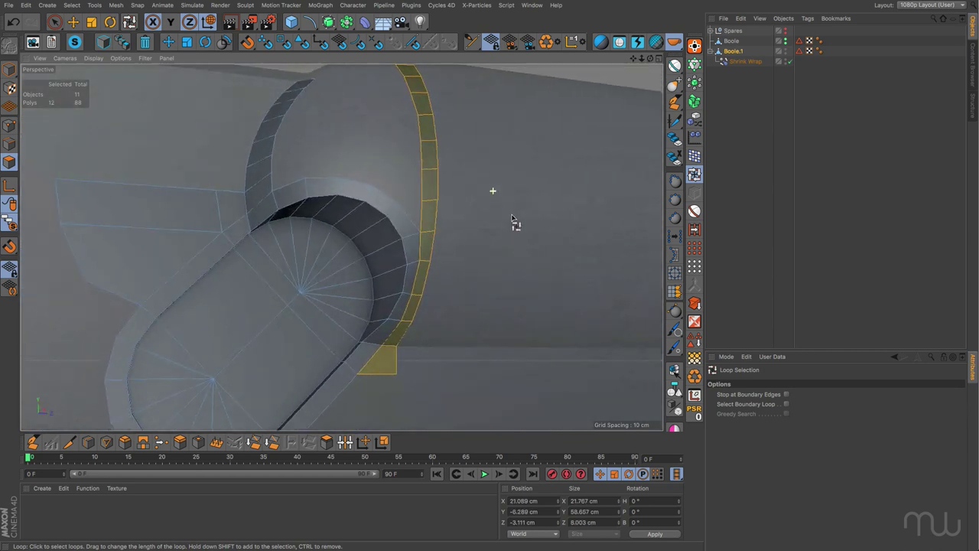
{"action": "left_click", "coordinate": [411, 245], "text": "shift"}
{"action": "left_click_drag", "start_coordinate": [602, 214], "coordinate": [586, 238], "text": "alt"}
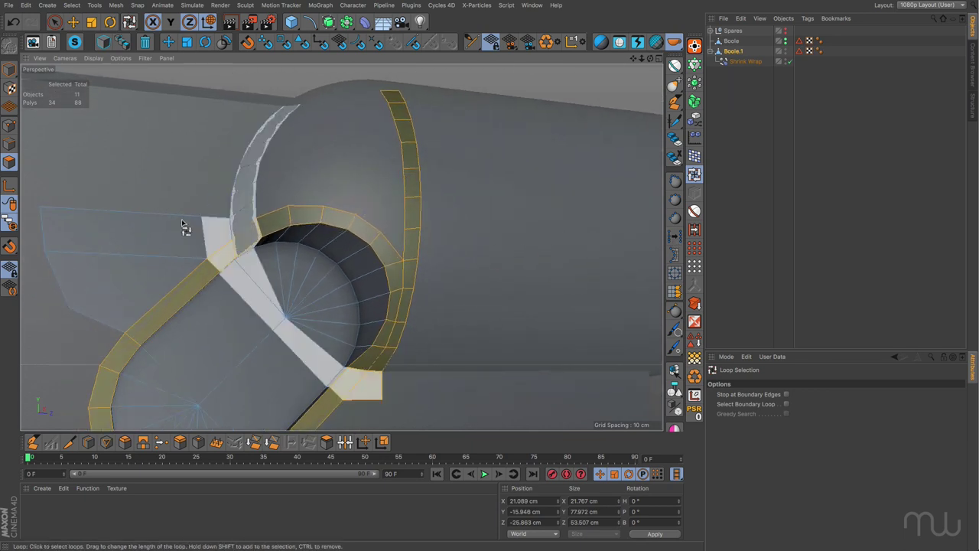
{"action": "left_click", "coordinate": [122, 172]}
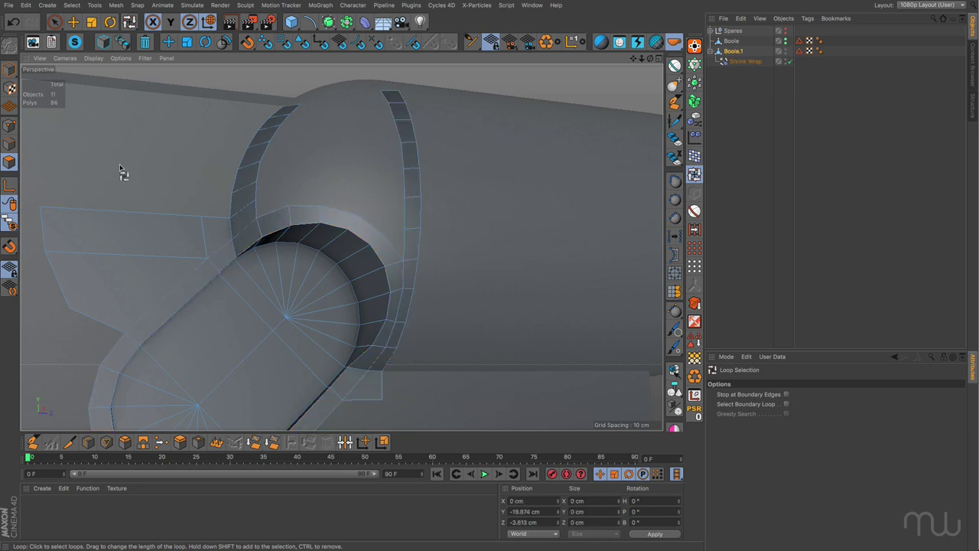
Fill the corner between the recess rim and the outer vertical strip with quads using the Polygon Pen
{"action": "left_click", "coordinate": [32, 442]}
{"action": "scroll", "coordinate": [395, 230], "scroll_direction": "up", "scroll_amount": 2}
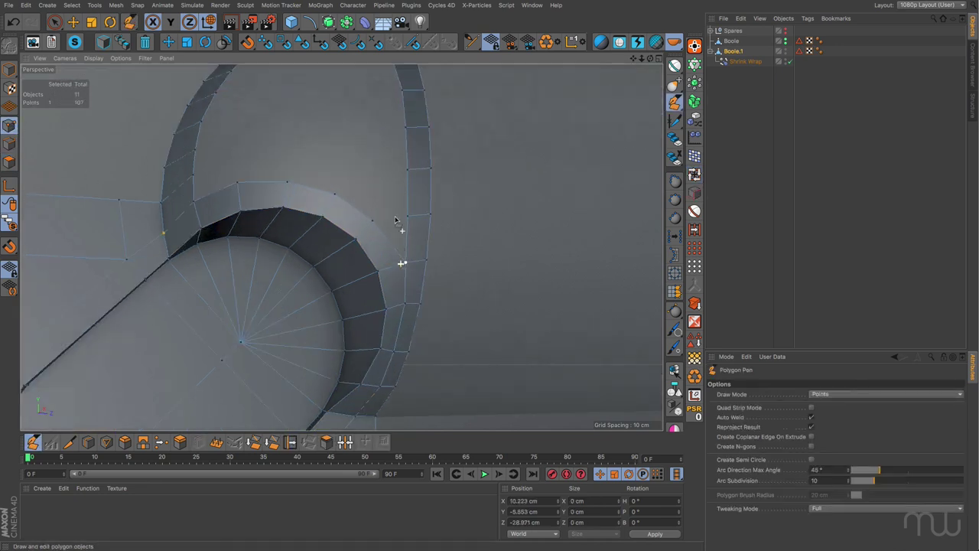
{"action": "scroll", "coordinate": [396, 230], "scroll_direction": "up", "scroll_amount": 1}
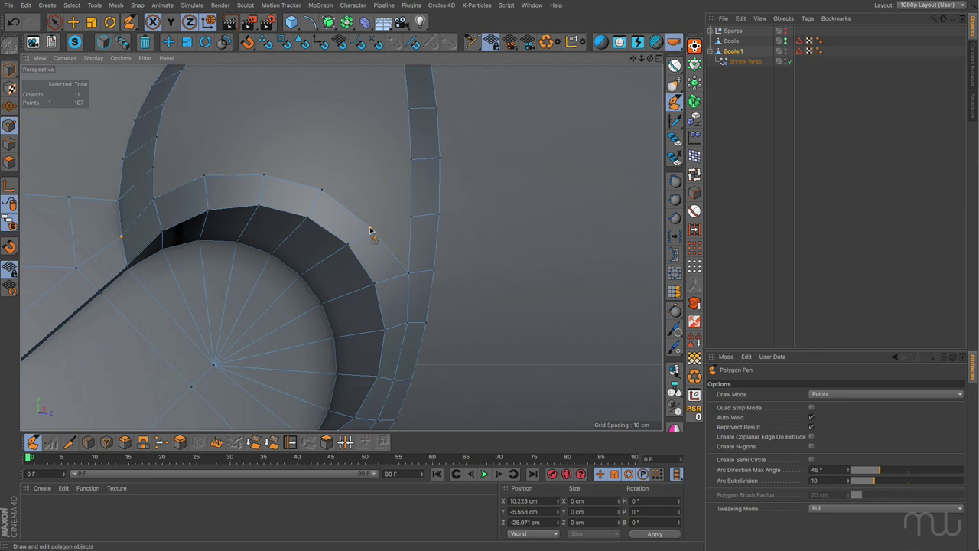
{"action": "middle_click_drag", "start_coordinate": [420, 195], "coordinate": [379, 234], "text": "alt"}
{"action": "left_click_drag", "start_coordinate": [342, 287], "coordinate": [331, 231]}
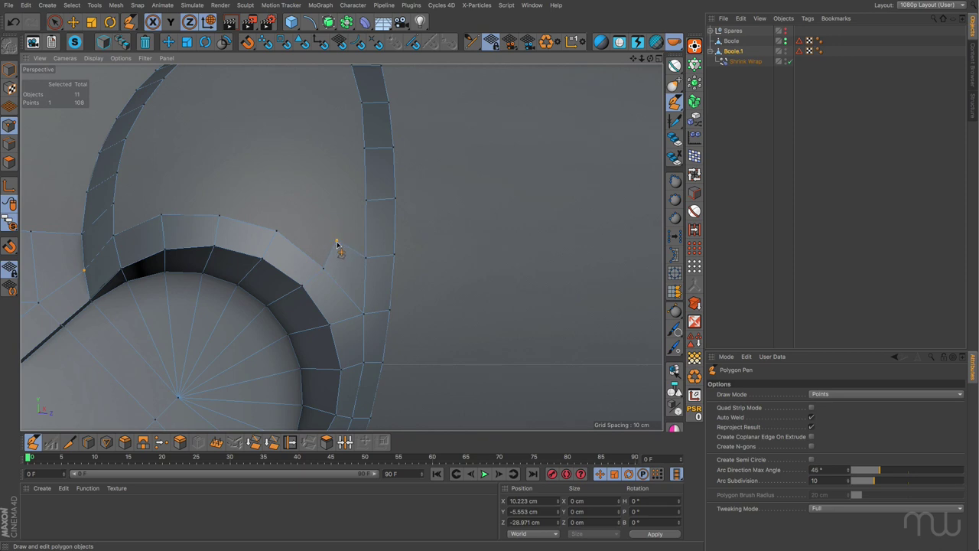
{"action": "middle_click_drag", "start_coordinate": [429, 238], "coordinate": [462, 273], "text": "alt"}
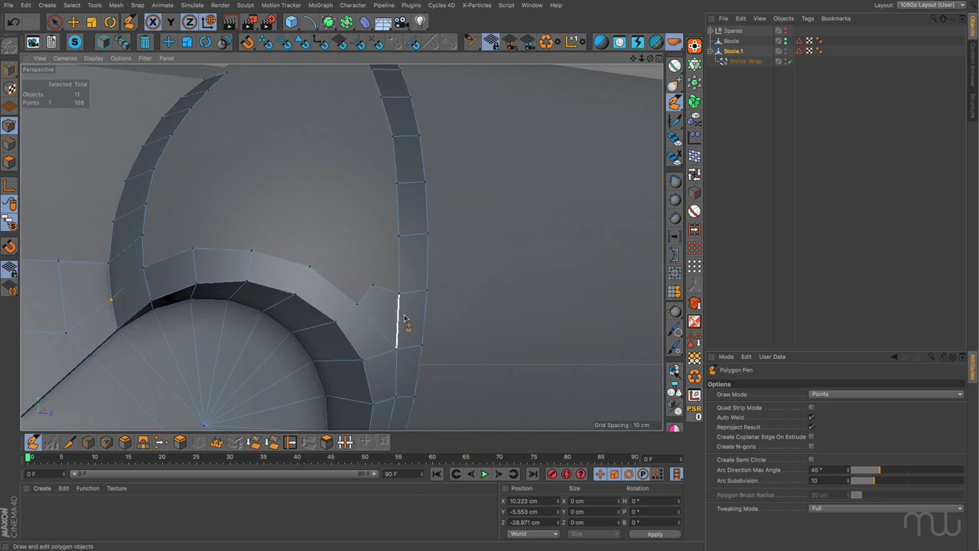
{"action": "left_click_drag", "start_coordinate": [368, 305], "coordinate": [381, 249]}
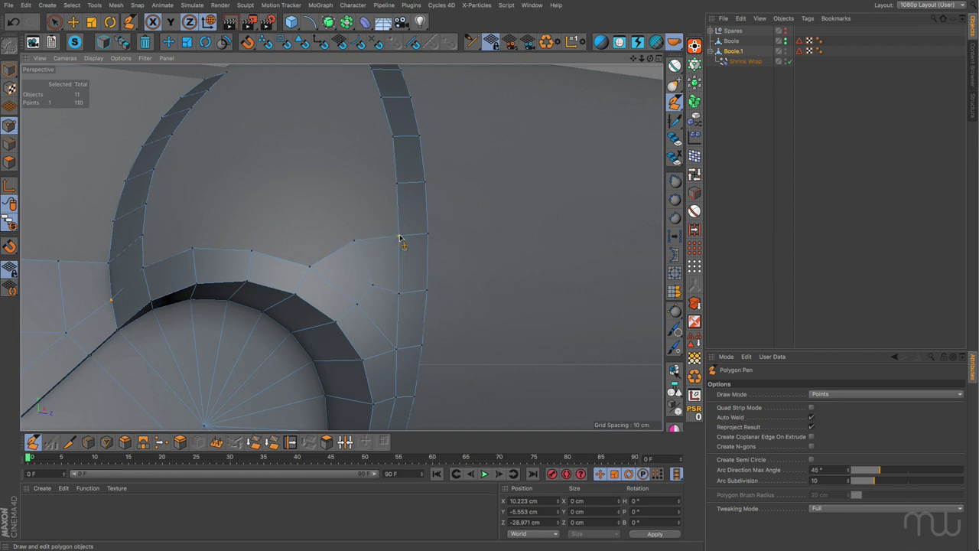
{"action": "left_click_drag", "start_coordinate": [485, 233], "coordinate": [526, 261], "text": "alt"}
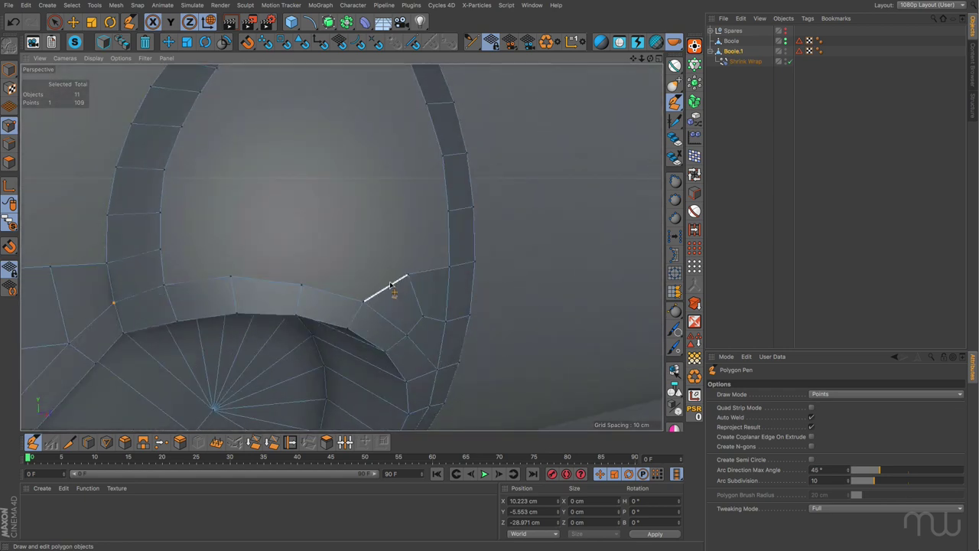
Extrude a second column of quads along the inner side of the outer vertical strip up to its top end
{"action": "left_click_drag", "start_coordinate": [338, 292], "coordinate": [383, 266]}
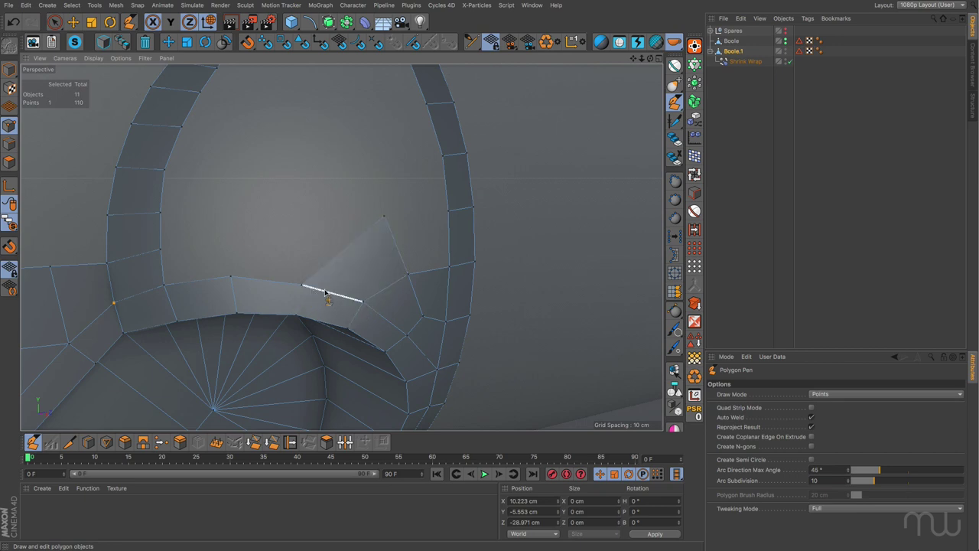
{"action": "left_click_drag", "start_coordinate": [384, 220], "coordinate": [424, 154]}
{"action": "middle_click_drag", "start_coordinate": [486, 148], "coordinate": [440, 293], "text": "alt"}
{"action": "left_click_drag", "start_coordinate": [394, 320], "coordinate": [330, 177], "text": "ctrl"}
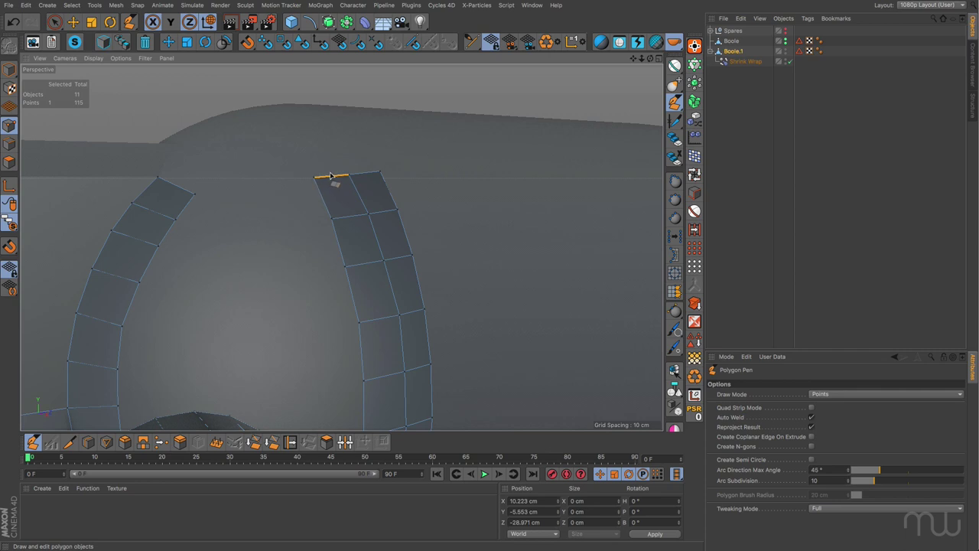
{"action": "middle_click_drag", "start_coordinate": [423, 165], "coordinate": [433, 297], "text": "alt"}
{"action": "left_click_drag", "start_coordinate": [433, 294], "coordinate": [411, 306], "text": "alt"}
{"action": "left_click_drag", "start_coordinate": [446, 353], "coordinate": [463, 103], "text": "alt"}
{"action": "left_click_drag", "start_coordinate": [459, 204], "coordinate": [483, 179], "text": "alt"}
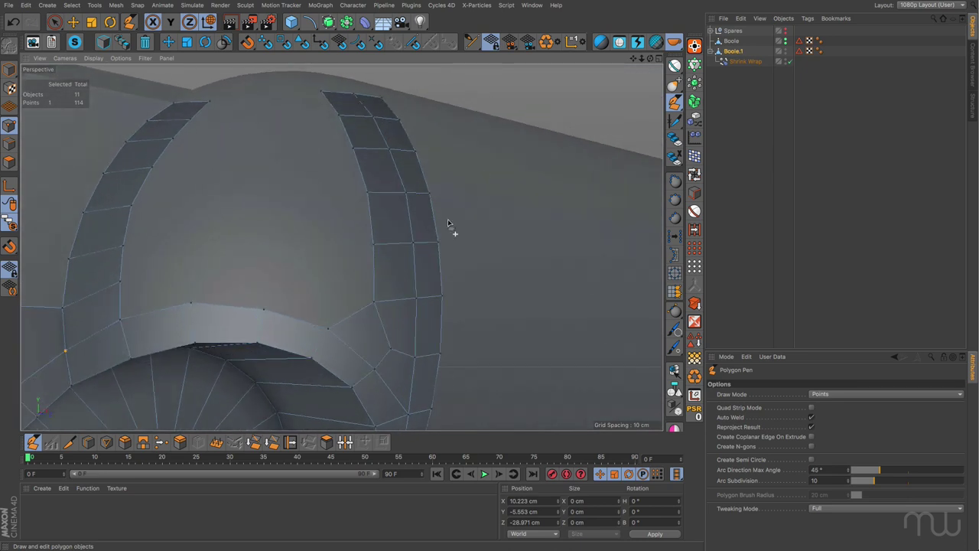
Extrude quads from the upper recess rim and the second column's inner edge, welding them together around the corner
{"action": "left_click_drag", "start_coordinate": [374, 302], "coordinate": [369, 298]}
{"action": "left_click_drag", "start_coordinate": [344, 316], "coordinate": [306, 269], "text": "ctrl"}
{"action": "left_click_drag", "start_coordinate": [280, 317], "coordinate": [265, 272], "text": "ctrl"}
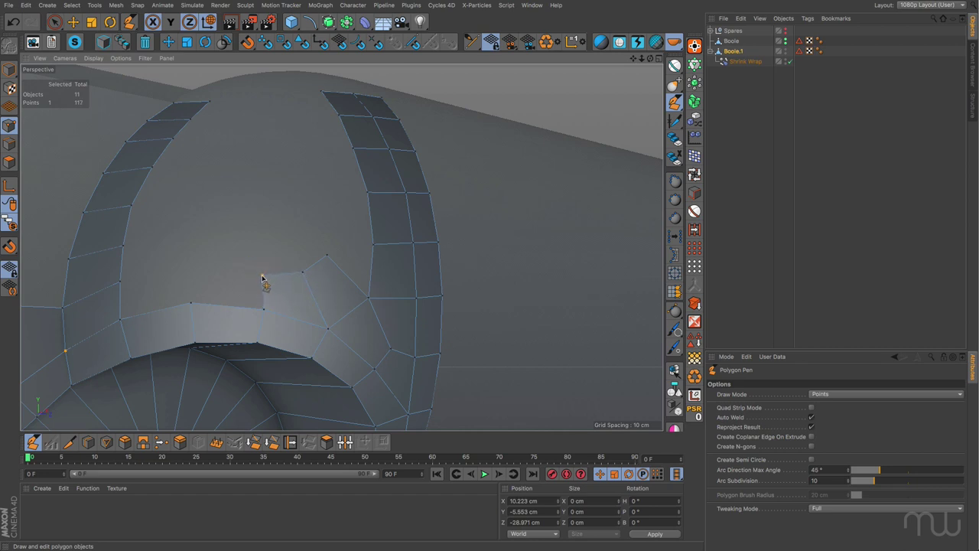
{"action": "left_click_drag", "start_coordinate": [344, 273], "coordinate": [333, 218], "text": "ctrl"}
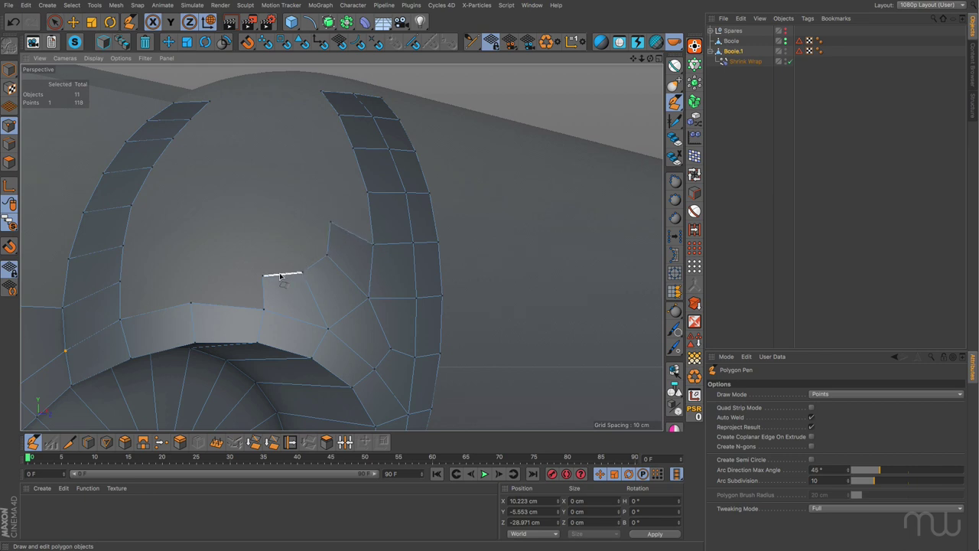
{"action": "mouse_move", "coordinate": [277, 274]}
{"action": "left_mouse_down", "text": "ctrl"}
{"action": "mouse_move", "coordinate": [304, 233]}
{"action": "mouse_move", "coordinate": [278, 273]}
{"action": "left_mouse_up", "text": "ctrl"}
{"action": "left_click_drag", "start_coordinate": [346, 232], "coordinate": [323, 196], "text": "ctrl"}
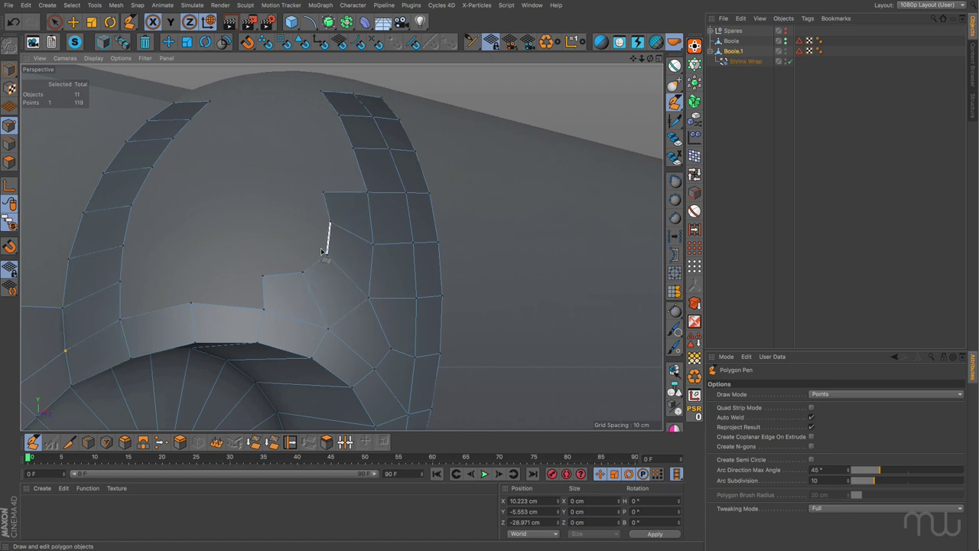
{"action": "mouse_move", "coordinate": [283, 275]}
{"action": "left_mouse_down", "text": "ctrl"}
{"action": "mouse_move", "coordinate": [297, 264]}
{"action": "mouse_move", "coordinate": [287, 259]}
{"action": "left_mouse_up", "text": "ctrl"}
{"action": "left_click_drag", "start_coordinate": [325, 208], "coordinate": [295, 229], "text": "ctrl"}
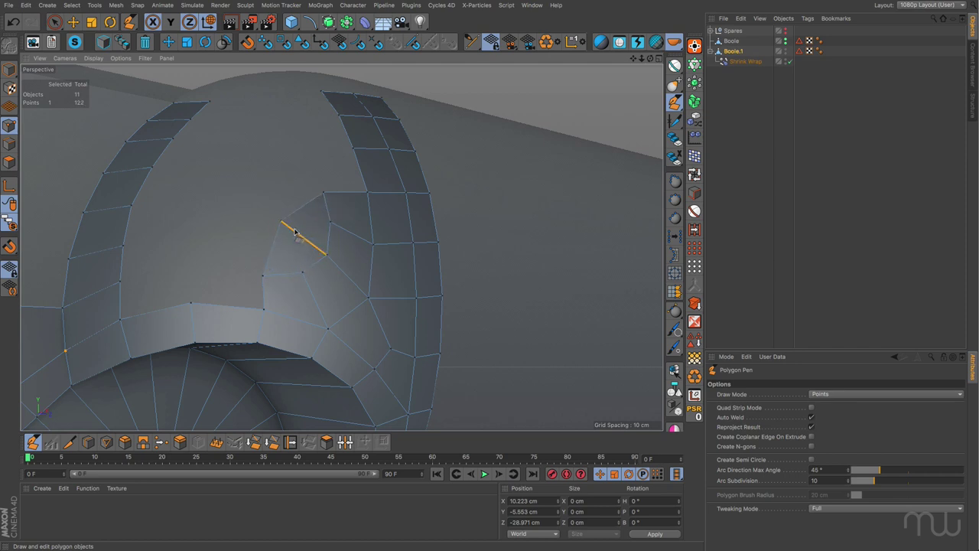
Extend the rows of quads above the recess rim, welding them between the corner patch and the opposite vertical strip
{"action": "left_click_drag", "start_coordinate": [426, 279], "coordinate": [359, 260], "text": "alt"}
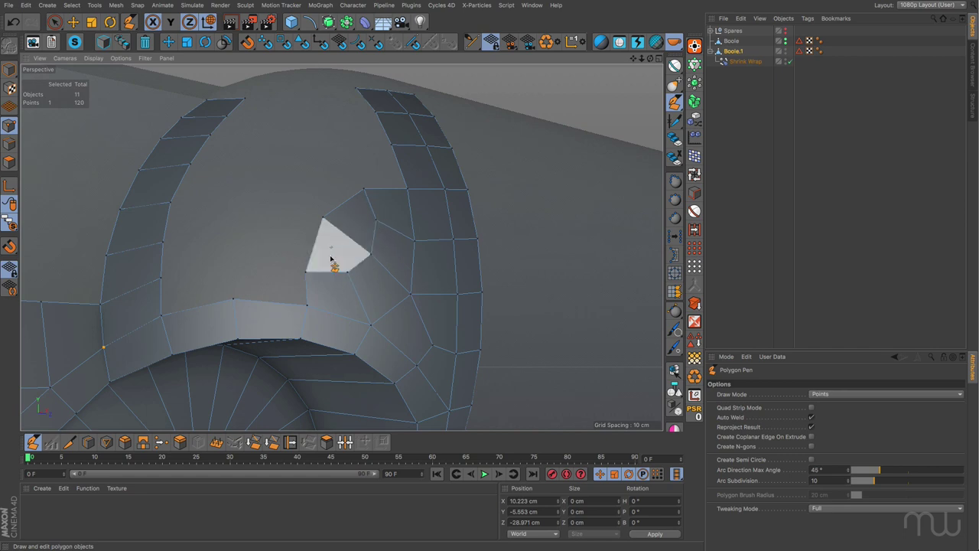
{"action": "left_click_drag", "start_coordinate": [268, 304], "coordinate": [267, 272], "text": "ctrl"}
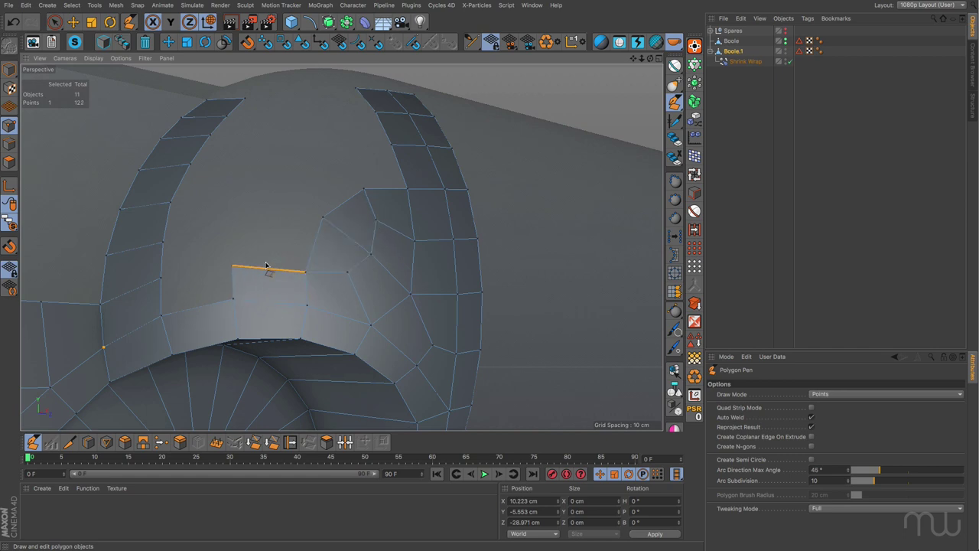
{"action": "left_click_drag", "start_coordinate": [197, 307], "coordinate": [186, 239], "text": "ctrl"}
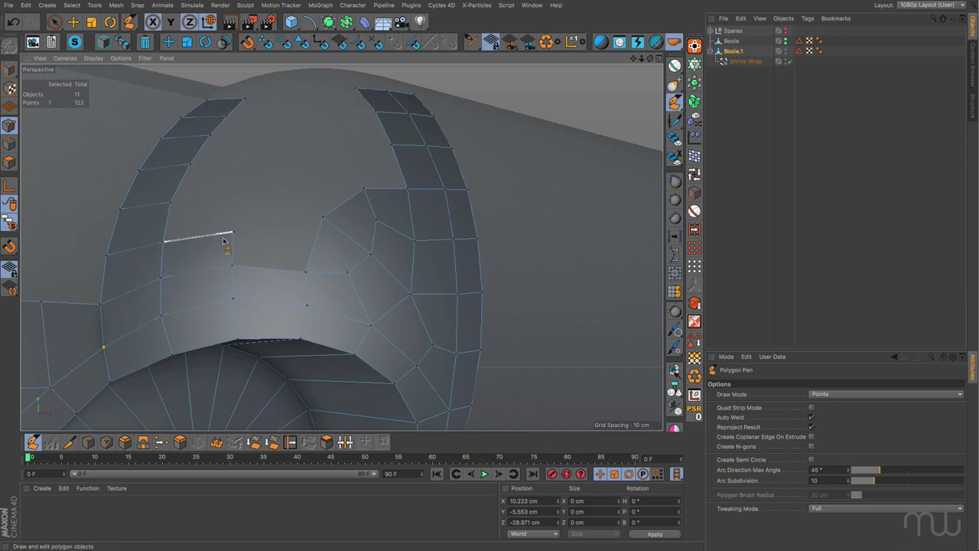
{"action": "left_click_drag", "start_coordinate": [248, 244], "coordinate": [320, 246]}
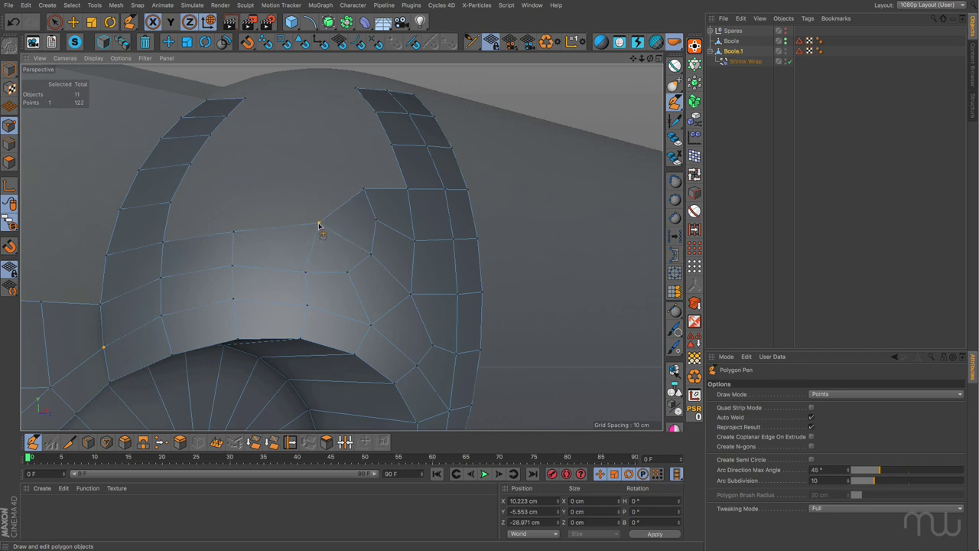
{"action": "middle_click_drag", "start_coordinate": [339, 243], "coordinate": [350, 293], "text": "alt"}
{"action": "left_click_drag", "start_coordinate": [338, 298], "coordinate": [182, 238], "text": "alt"}
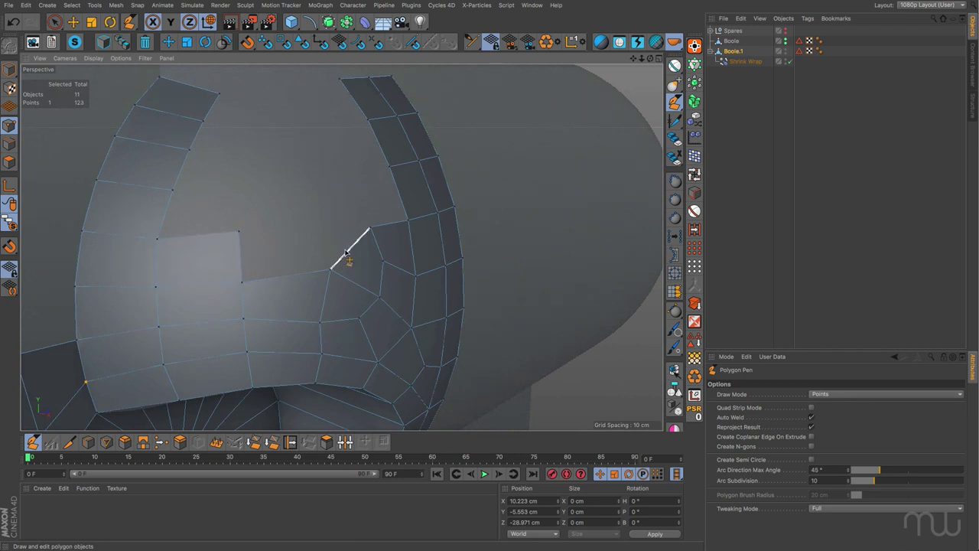
Continue filling the gap between the two vertical strips with quads up over the capsule body
{"action": "left_click_drag", "start_coordinate": [283, 276], "coordinate": [316, 220], "text": "ctrl"}
{"action": "left_click_drag", "start_coordinate": [330, 270], "coordinate": [390, 195]}
{"action": "left_click_drag", "start_coordinate": [182, 214], "coordinate": [322, 219], "text": "ctrl"}
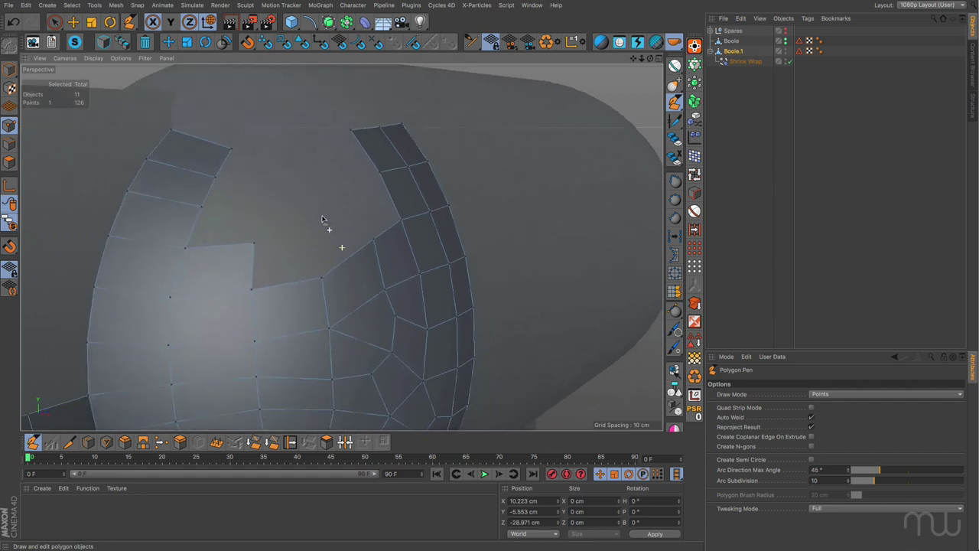
{"action": "left_click_drag", "start_coordinate": [255, 266], "coordinate": [390, 197], "text": "ctrl"}
{"action": "left_click_drag", "start_coordinate": [293, 215], "coordinate": [255, 247], "text": "alt"}
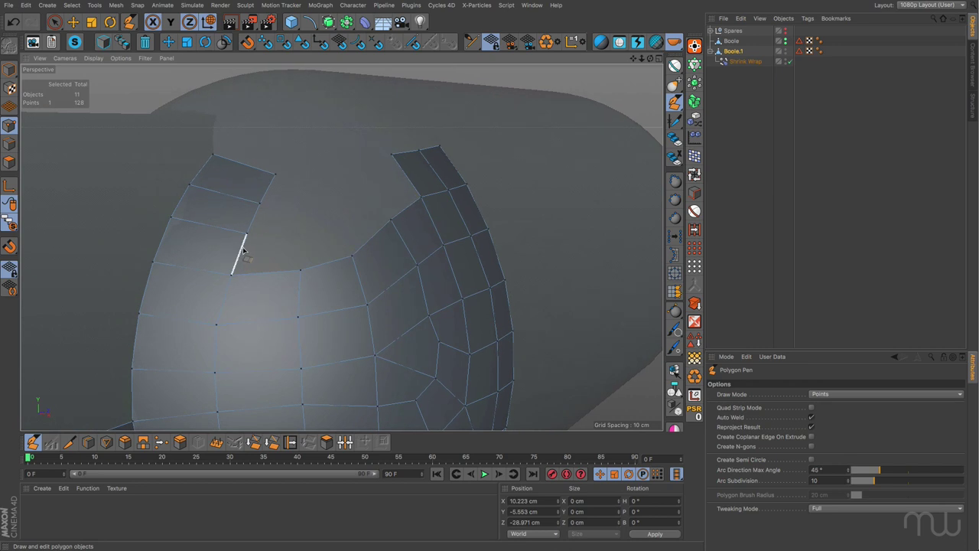
{"action": "left_click_drag", "start_coordinate": [244, 251], "coordinate": [332, 209], "text": "ctrl"}
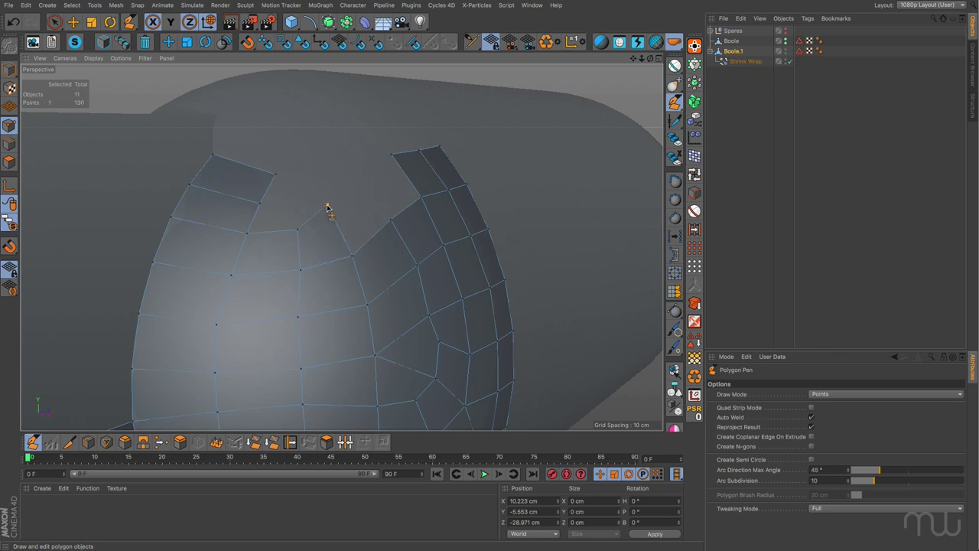
Close the remaining gap near the strips' top ends with quads and adjust the patch's top-edge points
{"action": "left_click_drag", "start_coordinate": [343, 227], "coordinate": [410, 176], "text": "ctrl"}
{"action": "left_click_drag", "start_coordinate": [254, 218], "coordinate": [351, 181], "text": "ctrl"}
{"action": "left_click_drag", "start_coordinate": [276, 175], "coordinate": [279, 167]}
{"action": "scroll", "coordinate": [371, 238], "scroll_direction": "down", "scroll_amount": 3}
{"action": "middle_click_drag", "start_coordinate": [370, 271], "coordinate": [343, 239], "text": "alt"}
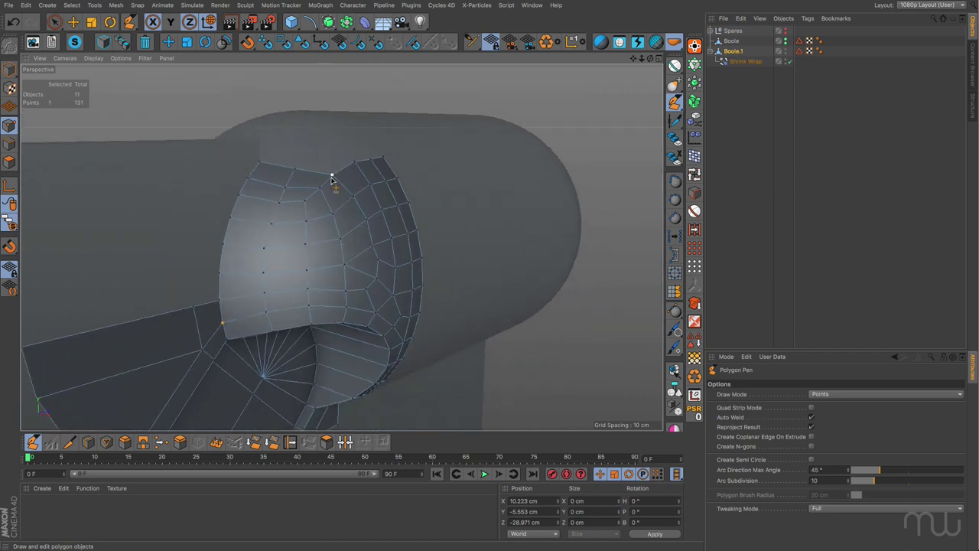
{"action": "left_click_drag", "start_coordinate": [320, 193], "coordinate": [334, 183]}
Extrude quads from the patch's top edge beside the plate and reposition the adjoining points
{"action": "left_click_drag", "start_coordinate": [285, 188], "coordinate": [308, 281]}
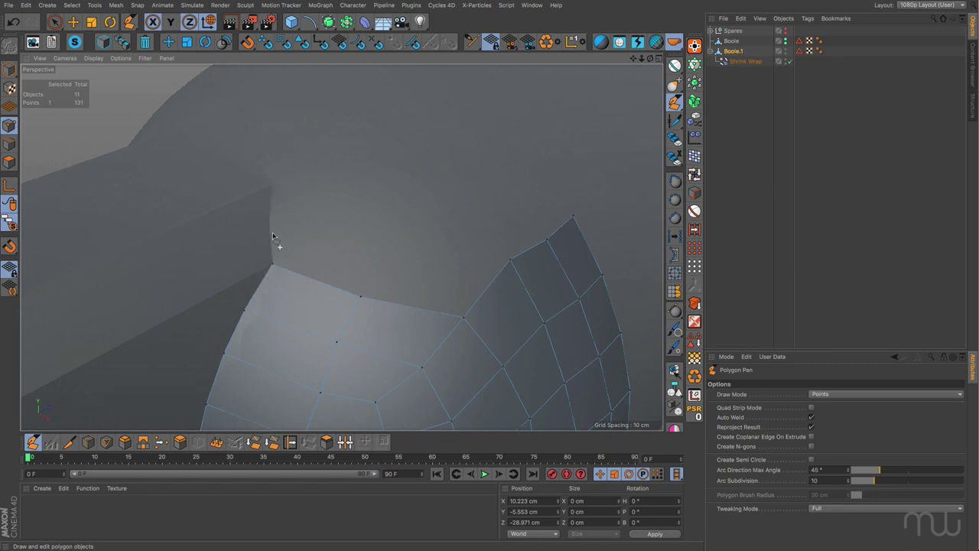
{"action": "left_click_drag", "start_coordinate": [294, 267], "coordinate": [329, 227]}
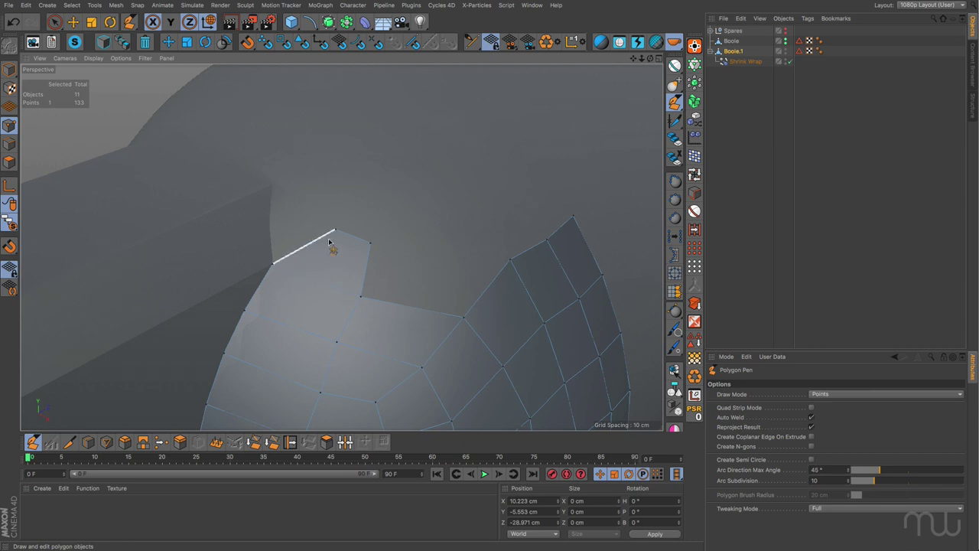
{"action": "left_click_drag", "start_coordinate": [287, 253], "coordinate": [288, 185], "text": "ctrl"}
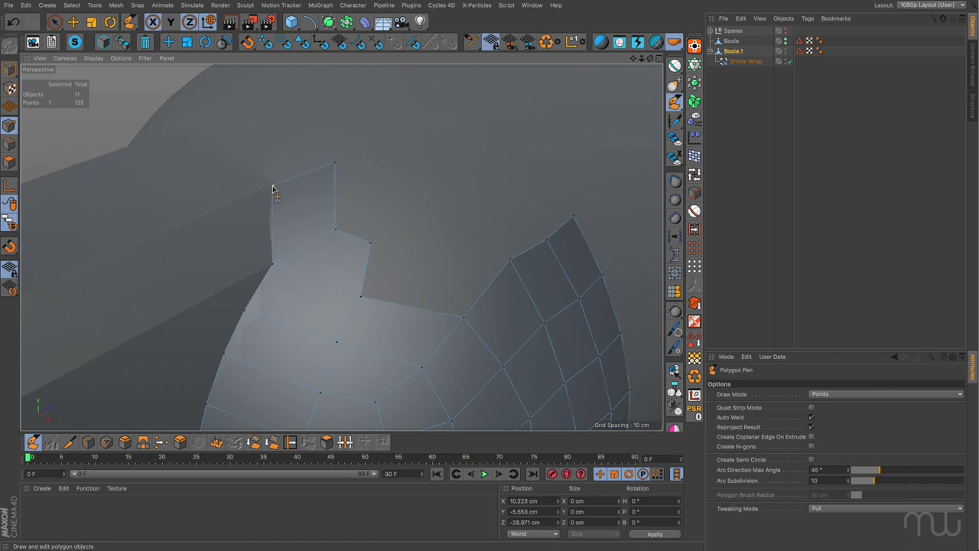
{"action": "left_click_drag", "start_coordinate": [377, 245], "coordinate": [407, 243]}
{"action": "left_click_drag", "start_coordinate": [359, 298], "coordinate": [371, 294]}
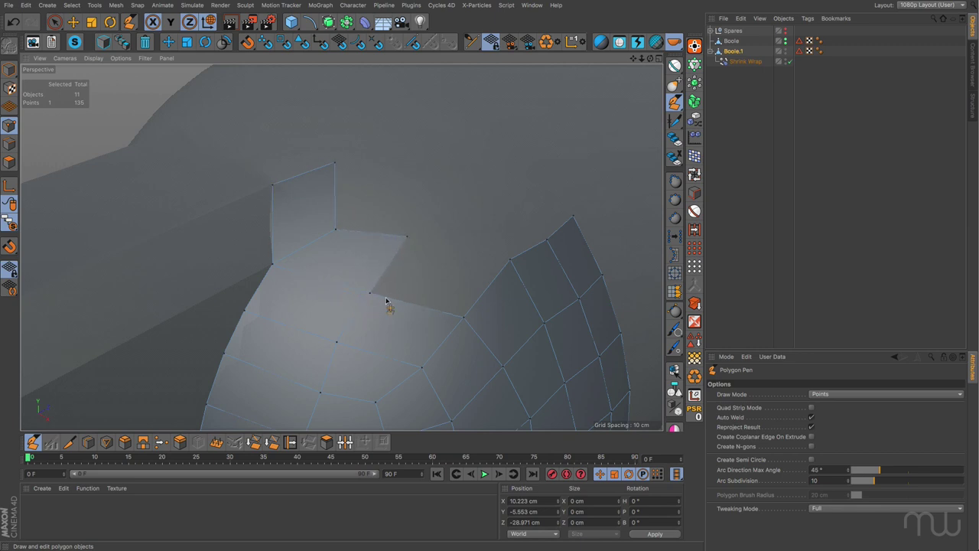
{"action": "left_click_drag", "start_coordinate": [457, 318], "coordinate": [445, 316]}
Nudge the points of the quads next to the plate's edge to even out their shapes
{"action": "left_click_drag", "start_coordinate": [392, 264], "coordinate": [479, 289], "text": "ctrl"}
{"action": "mouse_move", "coordinate": [420, 224]}
{"action": "left_mouse_down", "text": "alt"}
{"action": "mouse_move", "coordinate": [470, 258]}
{"action": "mouse_move", "coordinate": [268, 365]}
{"action": "mouse_move", "coordinate": [372, 291]}
{"action": "mouse_move", "coordinate": [429, 275]}
{"action": "mouse_move", "coordinate": [418, 277]}
{"action": "left_mouse_up", "text": "alt"}
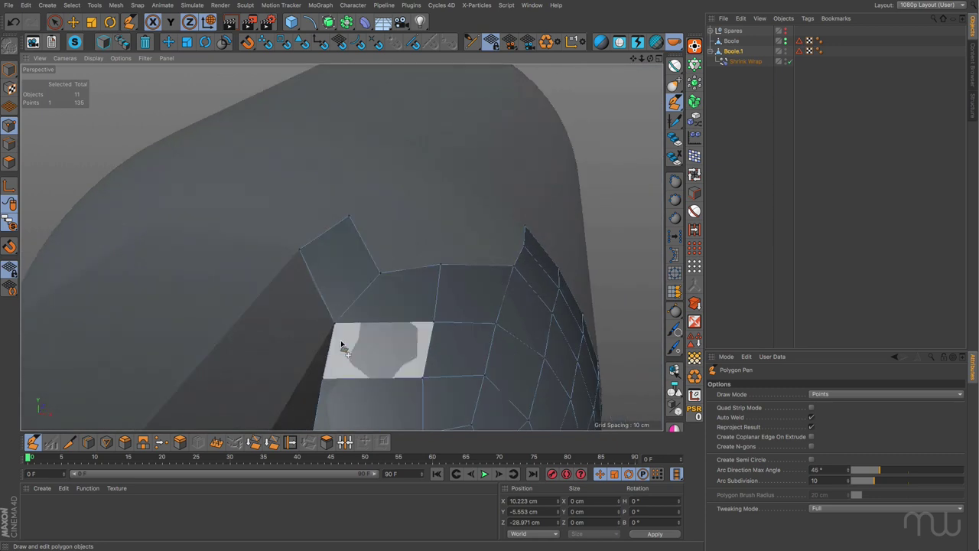
{"action": "scroll", "coordinate": [336, 334], "scroll_direction": "up", "scroll_amount": 4}
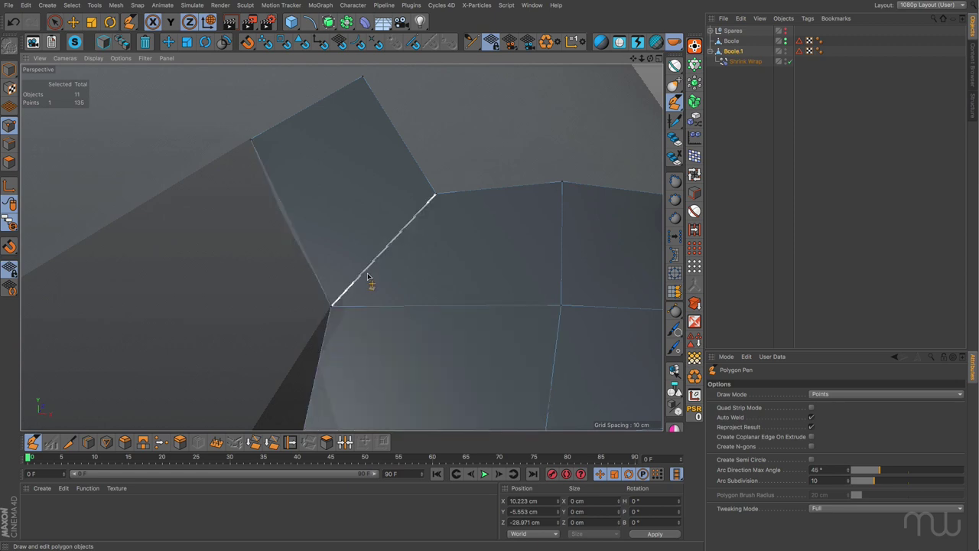
{"action": "left_click_drag", "start_coordinate": [436, 194], "coordinate": [434, 186]}
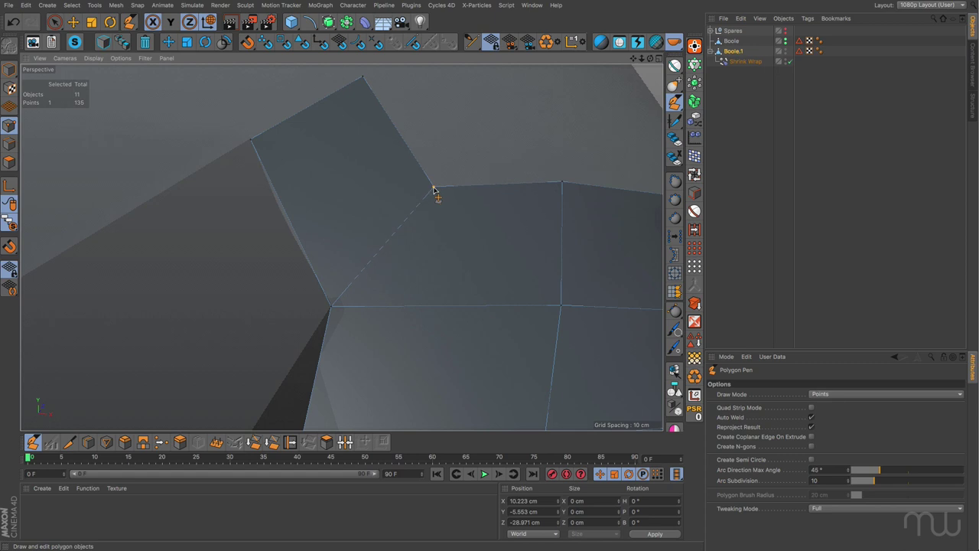
{"action": "left_click_drag", "start_coordinate": [550, 310], "coordinate": [550, 336]}
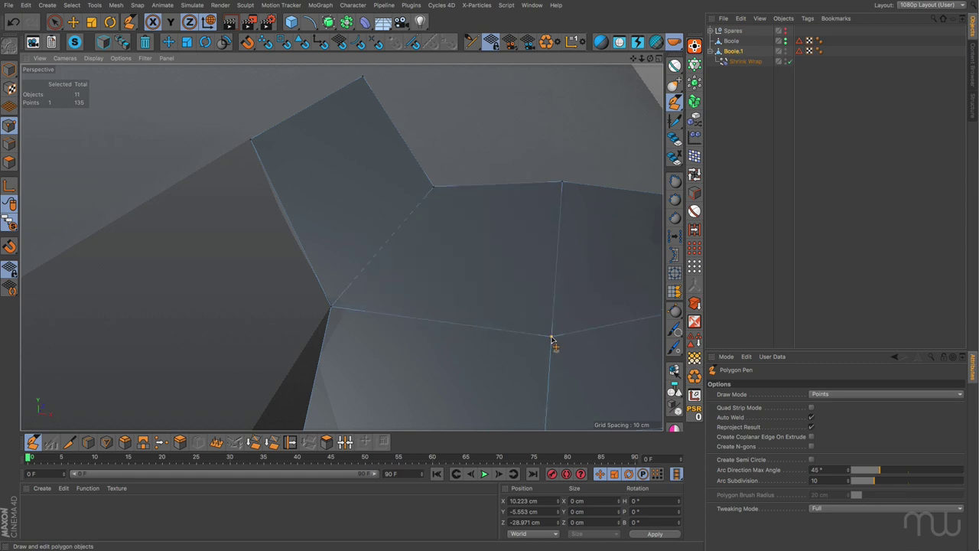
{"action": "middle_click_drag", "start_coordinate": [408, 219], "coordinate": [550, 371], "text": "alt"}
Extrude further quads over the capsule around the plate's upper corner and align their points with the plate's edge
{"action": "left_click_drag", "start_coordinate": [429, 272], "coordinate": [320, 185], "text": "ctrl"}
{"action": "left_click_drag", "start_coordinate": [325, 275], "coordinate": [283, 294], "text": "alt"}
{"action": "left_click_drag", "start_coordinate": [332, 263], "coordinate": [259, 256], "text": "ctrl"}
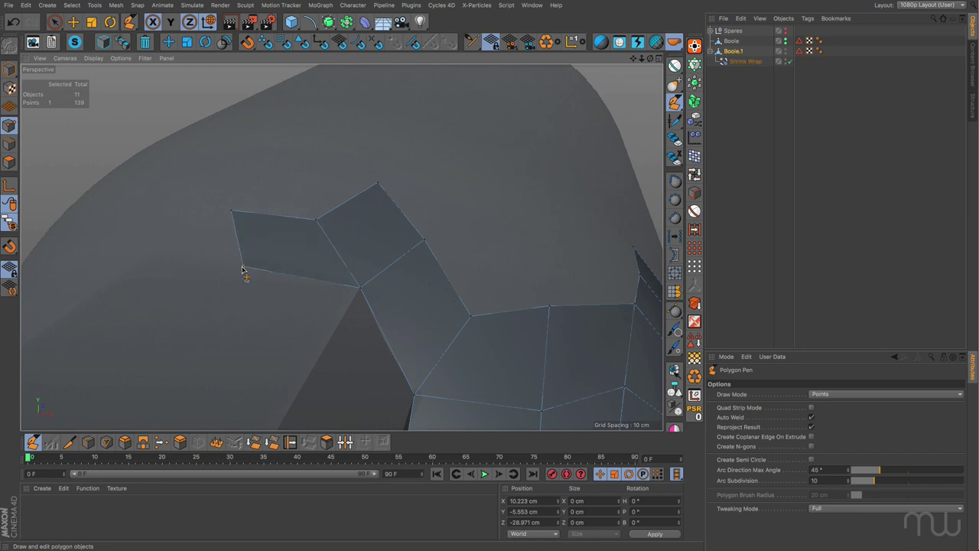
{"action": "left_click_drag", "start_coordinate": [312, 301], "coordinate": [408, 290], "text": "alt"}
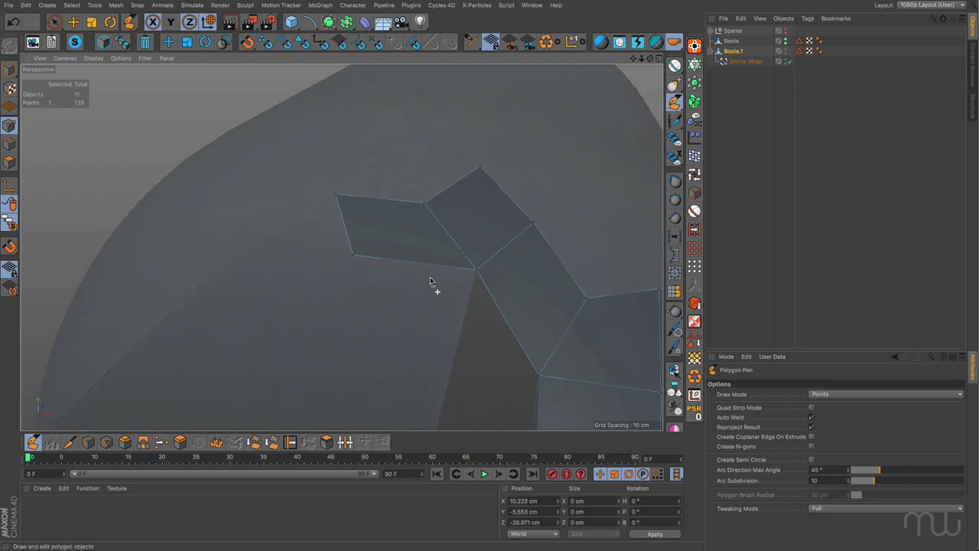
Set the Boole object's Phong Angle to 30° and reselect Boole.1
{"action": "left_click", "coordinate": [731, 41]}
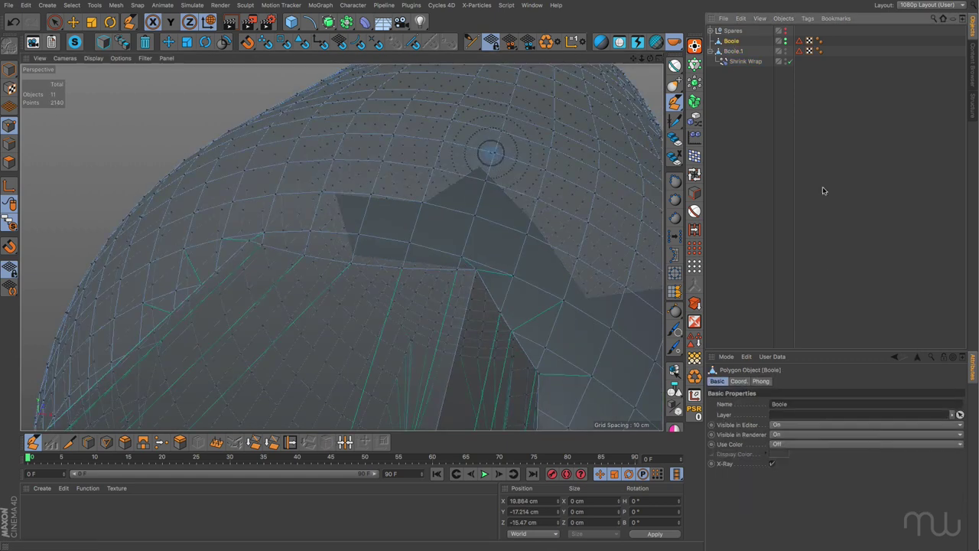
{"action": "left_click", "coordinate": [761, 380]}
{"action": "left_click_drag", "start_coordinate": [808, 437], "coordinate": [801, 437]}
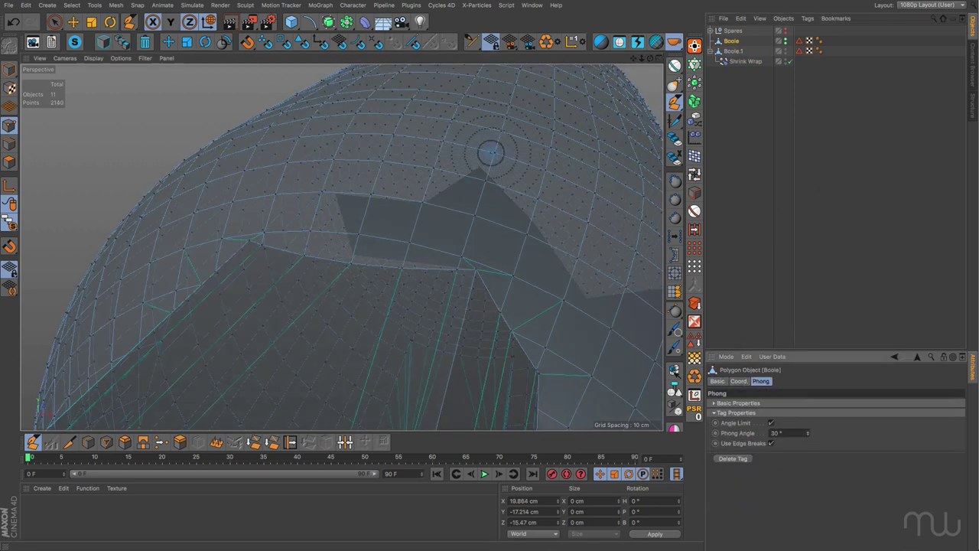
{"action": "left_click", "coordinate": [733, 52]}
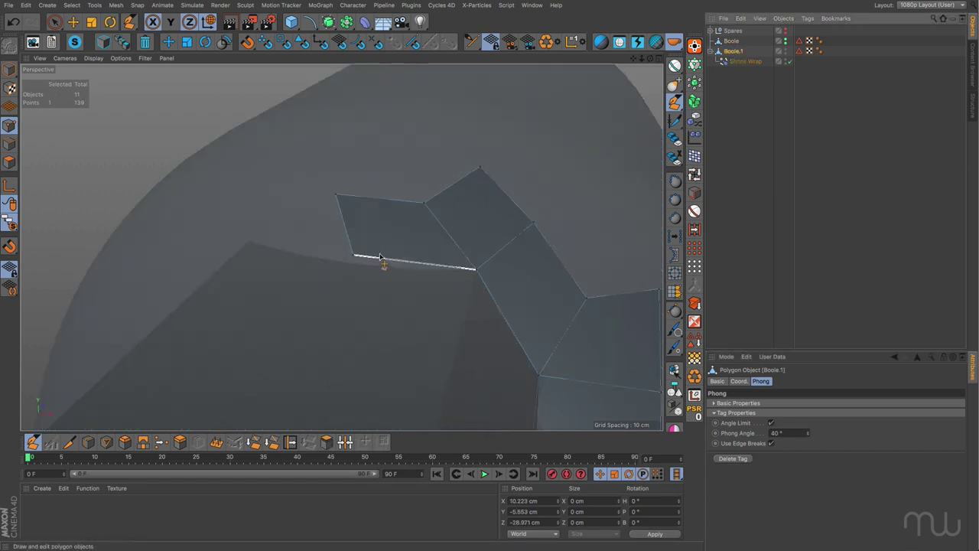
Reposition the points of the quads over the plate's upper corner to square them up along the plate's edge
{"action": "left_click_drag", "start_coordinate": [353, 257], "coordinate": [363, 268]}
{"action": "middle_click_drag", "start_coordinate": [404, 249], "coordinate": [383, 303], "text": "alt"}
{"action": "left_click_drag", "start_coordinate": [398, 282], "coordinate": [355, 255], "text": "alt"}
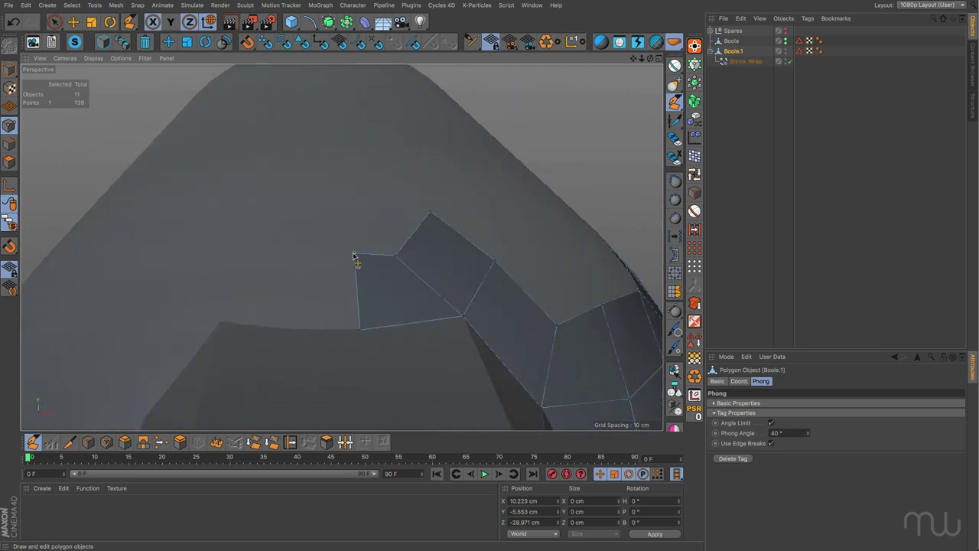
{"action": "left_click_drag", "start_coordinate": [361, 331], "coordinate": [350, 331]}
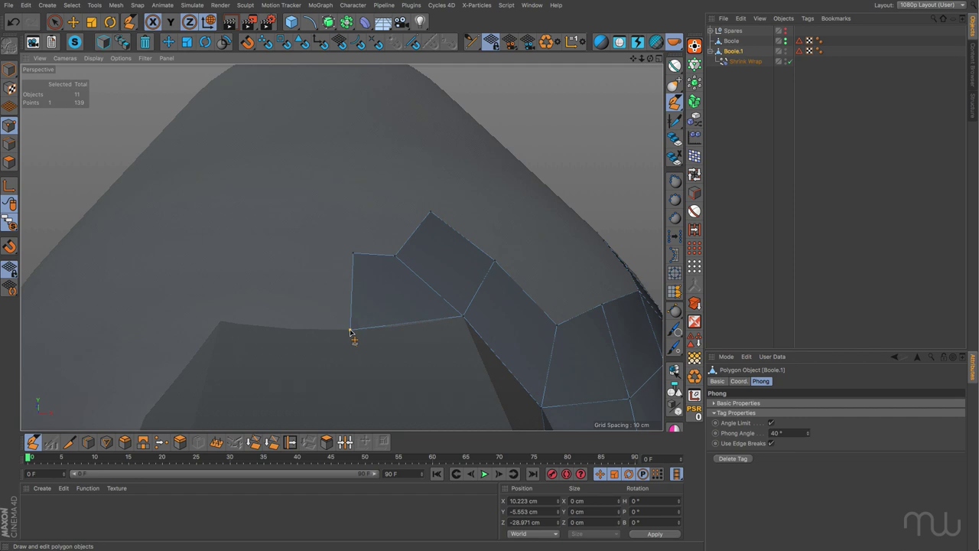
{"action": "left_click_drag", "start_coordinate": [397, 257], "coordinate": [418, 254]}
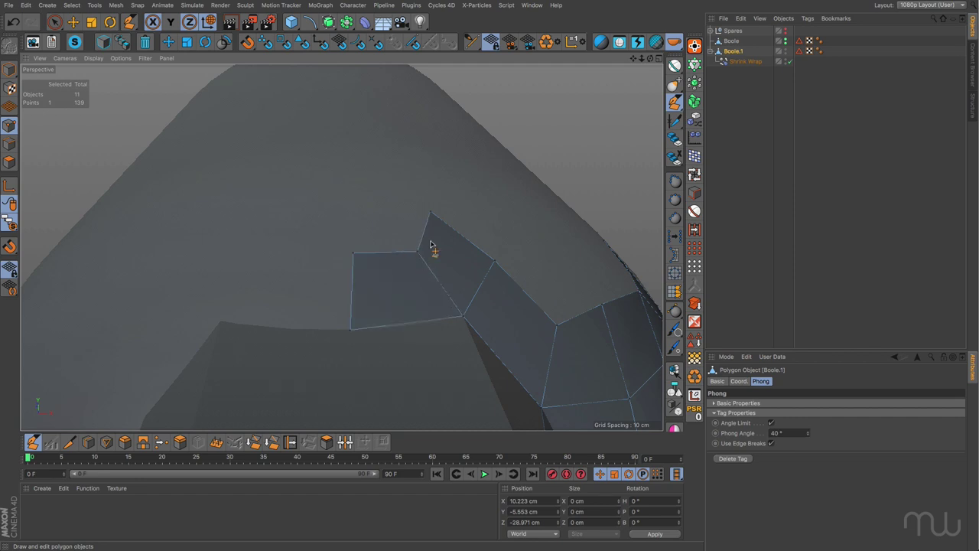
{"action": "left_click_drag", "start_coordinate": [432, 214], "coordinate": [455, 218]}
Add a quad above the plate-corner quads, adjust its neighbouring points, and extrude another quad from the adjoining patch edge
{"action": "left_click_drag", "start_coordinate": [516, 234], "coordinate": [375, 326], "text": "alt"}
{"action": "left_click_drag", "start_coordinate": [210, 326], "coordinate": [151, 270]}
{"action": "left_click_drag", "start_coordinate": [248, 243], "coordinate": [429, 140], "text": "alt"}
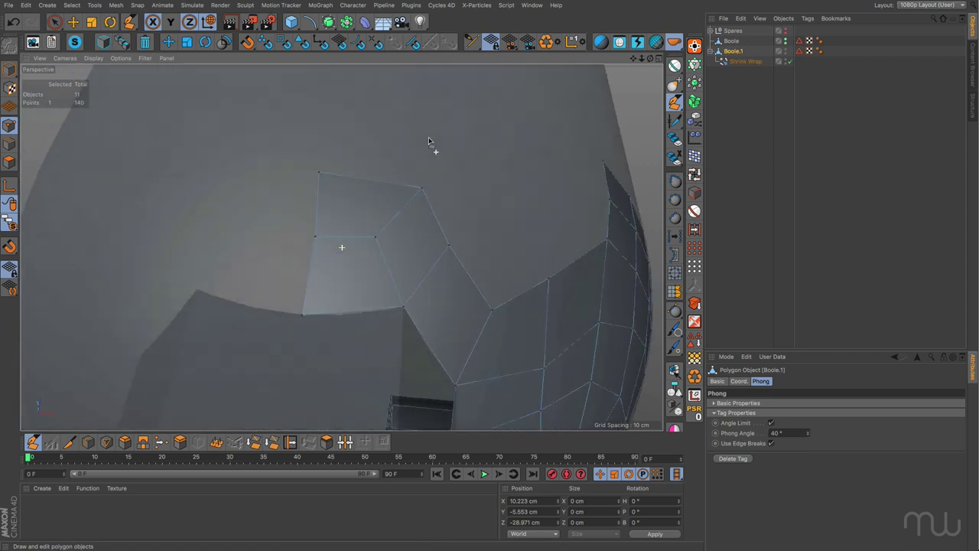
{"action": "left_click_drag", "start_coordinate": [468, 201], "coordinate": [481, 153], "text": "alt"}
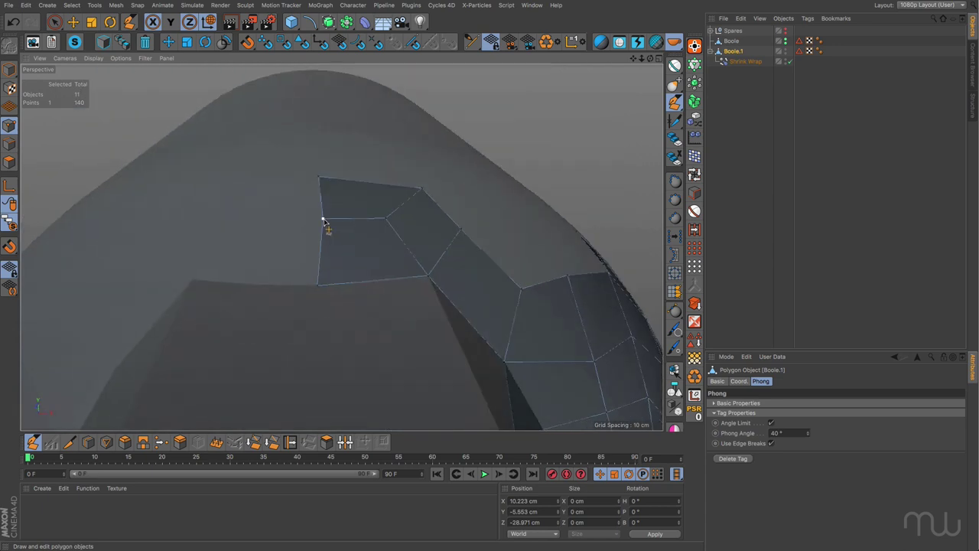
{"action": "left_click_drag", "start_coordinate": [512, 167], "coordinate": [357, 255], "text": "alt"}
{"action": "left_click_drag", "start_coordinate": [288, 250], "coordinate": [337, 257], "text": "ctrl"}
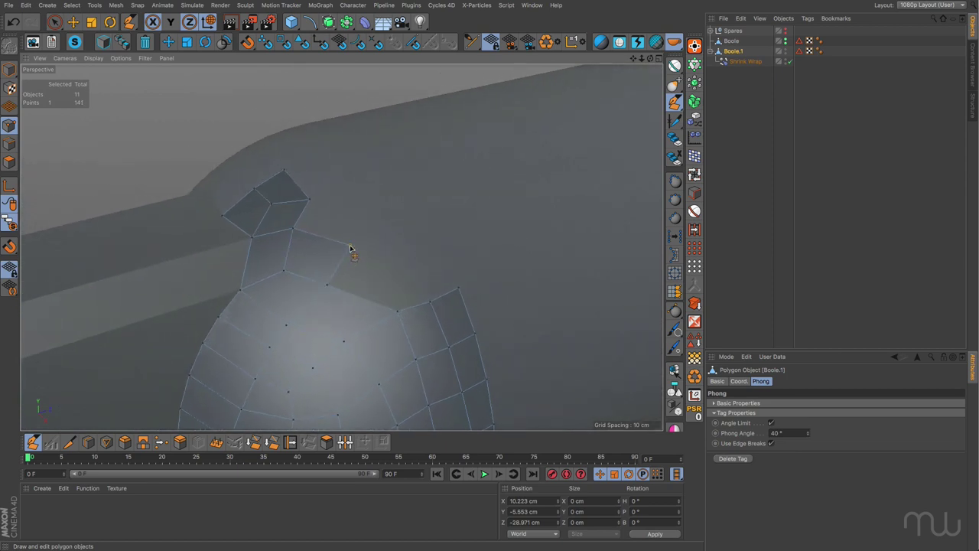
Continue the row of quads across the top of the dome to the patch's straight capsule-side boundary, repositioning points to fit
{"action": "left_click_drag", "start_coordinate": [334, 252], "coordinate": [367, 231], "text": "ctrl"}
{"action": "left_click_drag", "start_coordinate": [327, 284], "coordinate": [334, 291]}
{"action": "left_click_drag", "start_coordinate": [266, 338], "coordinate": [251, 378]}
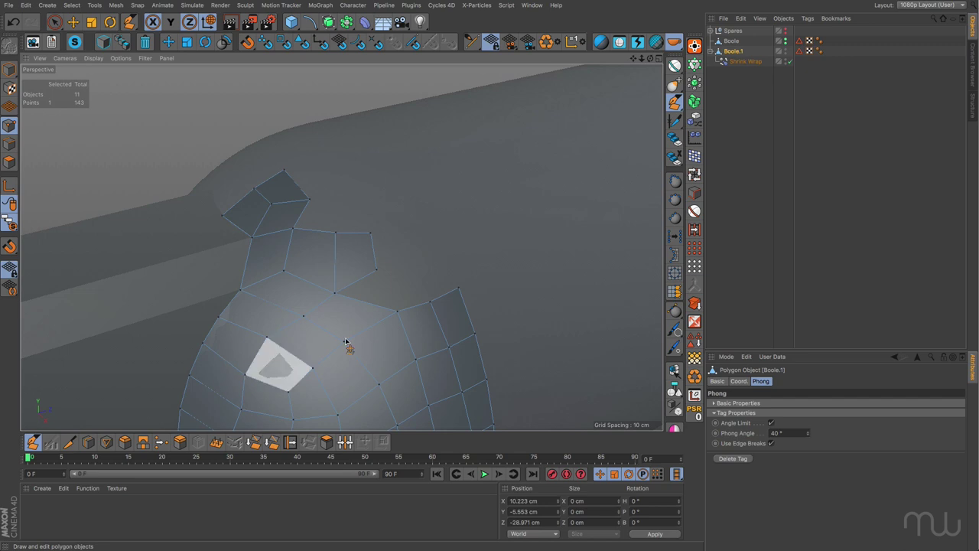
{"action": "left_click_drag", "start_coordinate": [469, 256], "coordinate": [331, 261], "text": "alt"}
{"action": "left_click_drag", "start_coordinate": [264, 279], "coordinate": [359, 286]}
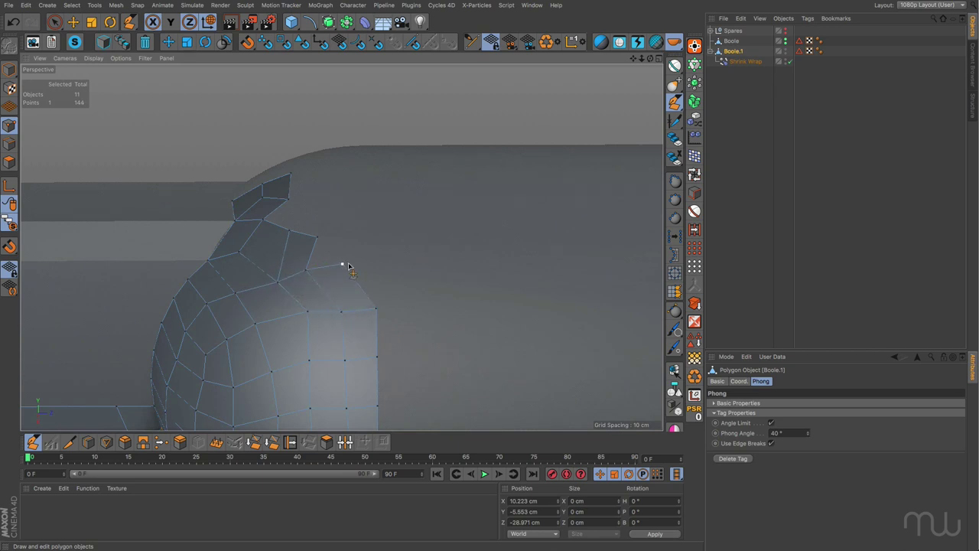
{"action": "left_click_drag", "start_coordinate": [313, 255], "coordinate": [384, 250], "text": "ctrl"}
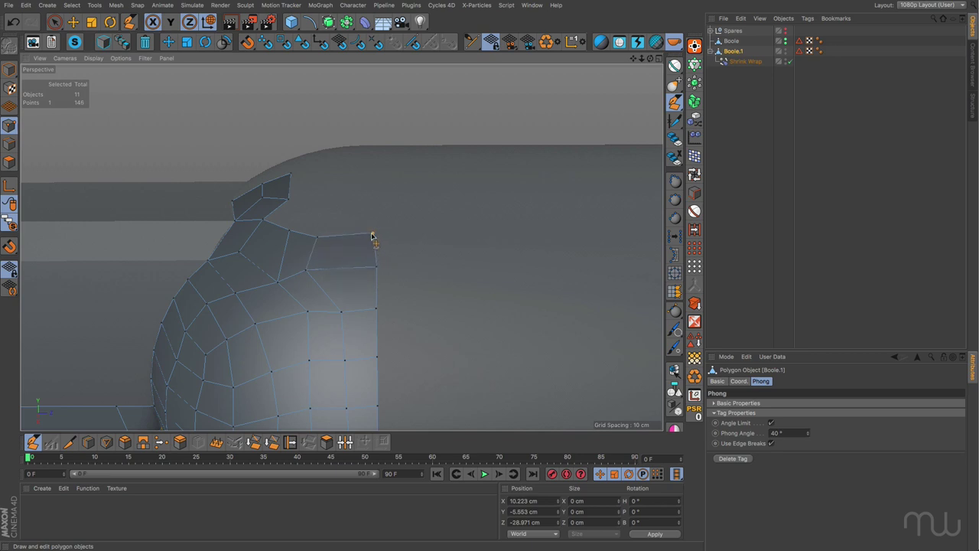
Fill the gap between the dome and plate-corner quads and extend the patch upward with a further row of quads
{"action": "left_click_drag", "start_coordinate": [307, 269], "coordinate": [331, 239]}
{"action": "left_click_drag", "start_coordinate": [333, 201], "coordinate": [387, 280], "text": "alt"}
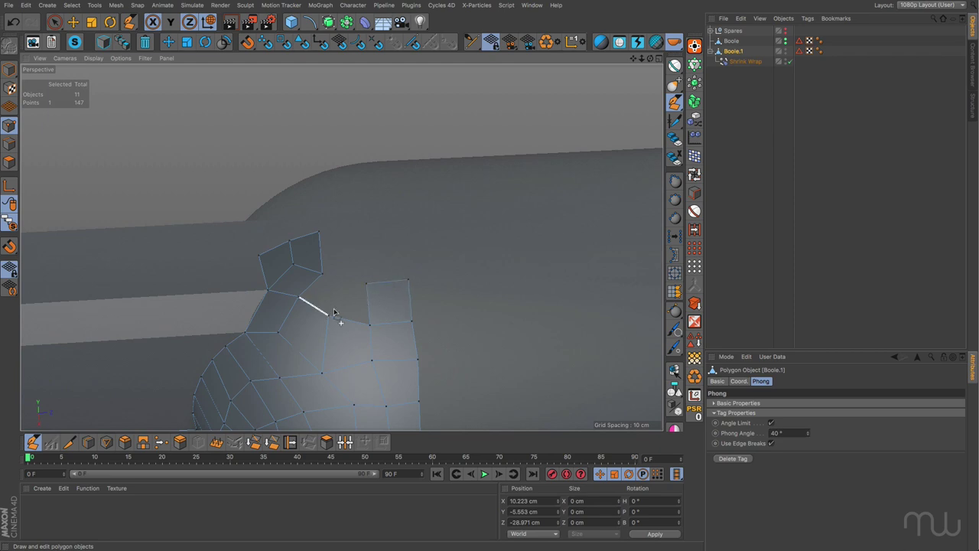
{"action": "left_click_drag", "start_coordinate": [345, 320], "coordinate": [330, 294], "text": "ctrl"}
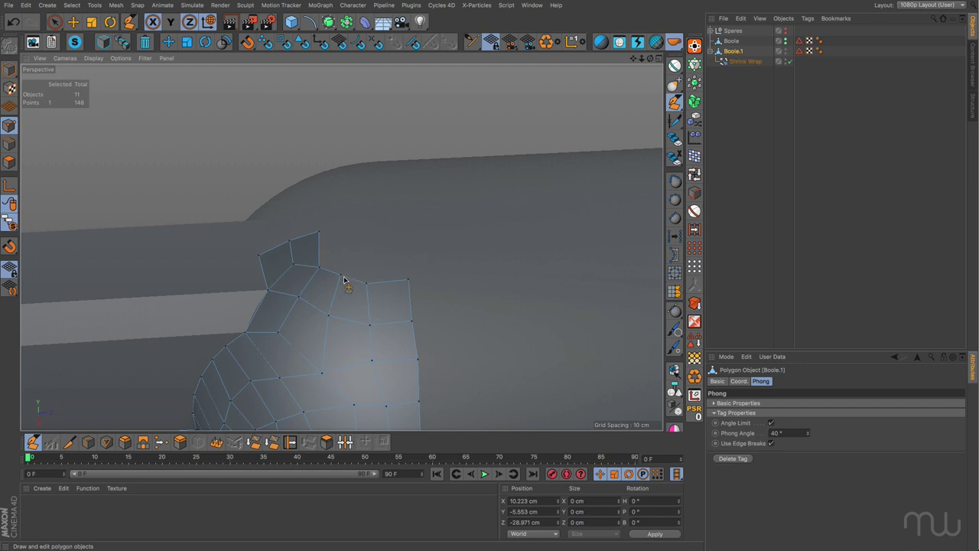
{"action": "left_click_drag", "start_coordinate": [382, 283], "coordinate": [378, 253], "text": "ctrl"}
{"action": "left_click_drag", "start_coordinate": [330, 278], "coordinate": [340, 228], "text": "ctrl"}
{"action": "left_click_drag", "start_coordinate": [387, 250], "coordinate": [531, 241], "text": "ctrl"}
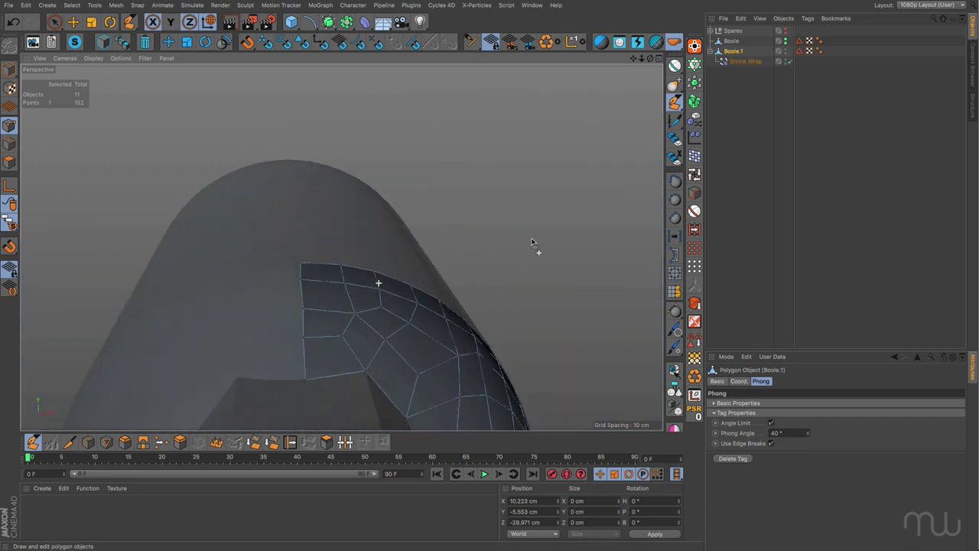
Flatten the four centre-line edges above the plate to an X size of 0 cm and align them with the world centre
{"action": "key", "text": "e"}
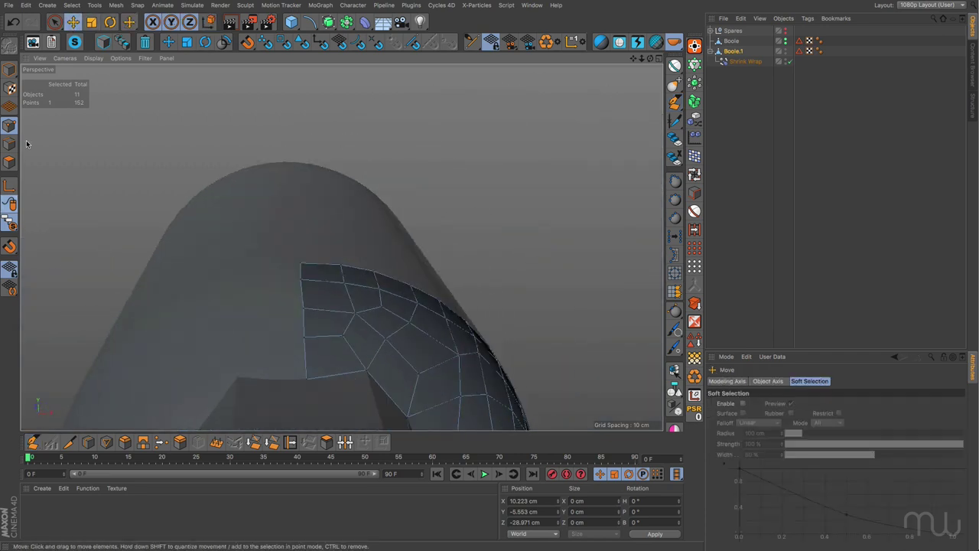
{"action": "left_click", "coordinate": [9, 143]}
{"action": "double_click", "coordinate": [306, 303]}
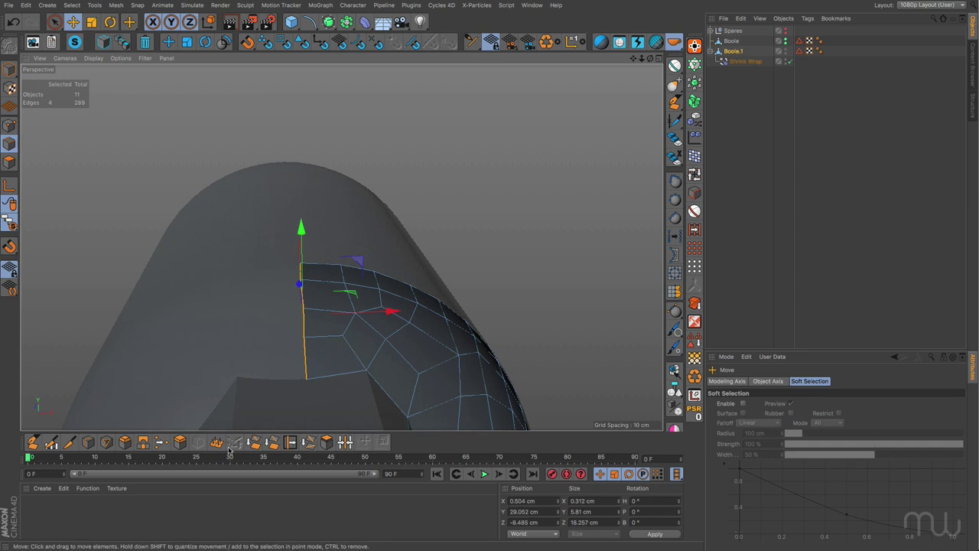
{"action": "key", "text": "t"}
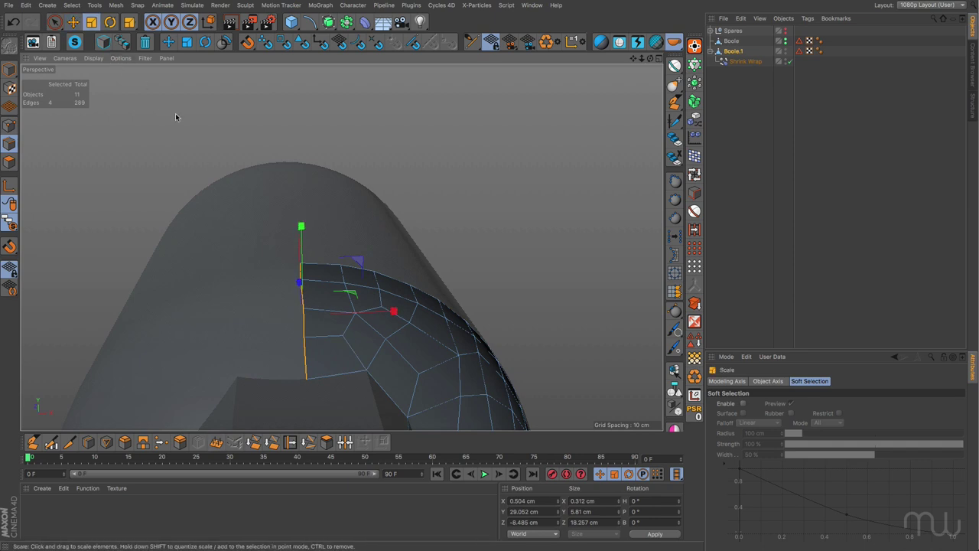
{"action": "left_click_drag", "start_coordinate": [392, 311], "coordinate": [303, 314]}
{"action": "left_click", "coordinate": [532, 500]}
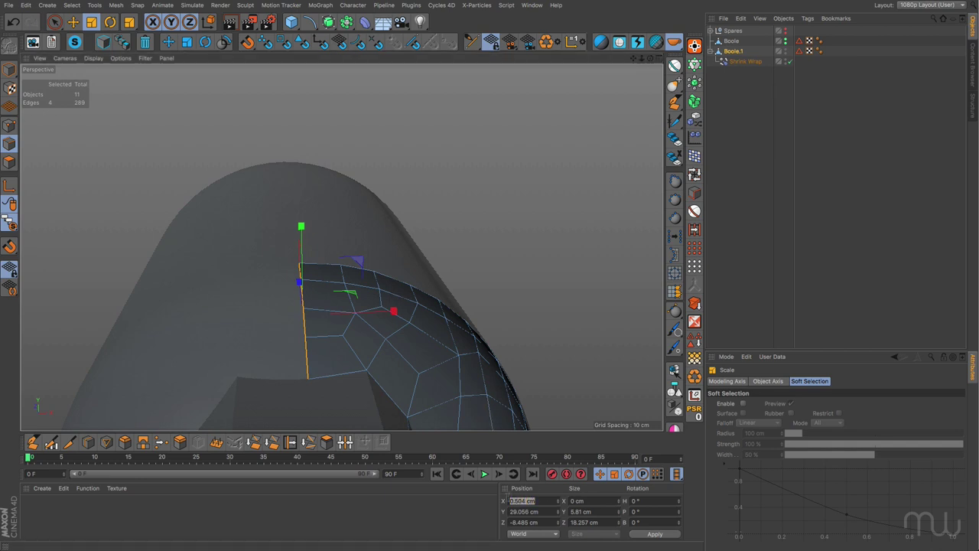
{"action": "left_click", "coordinate": [651, 534]}
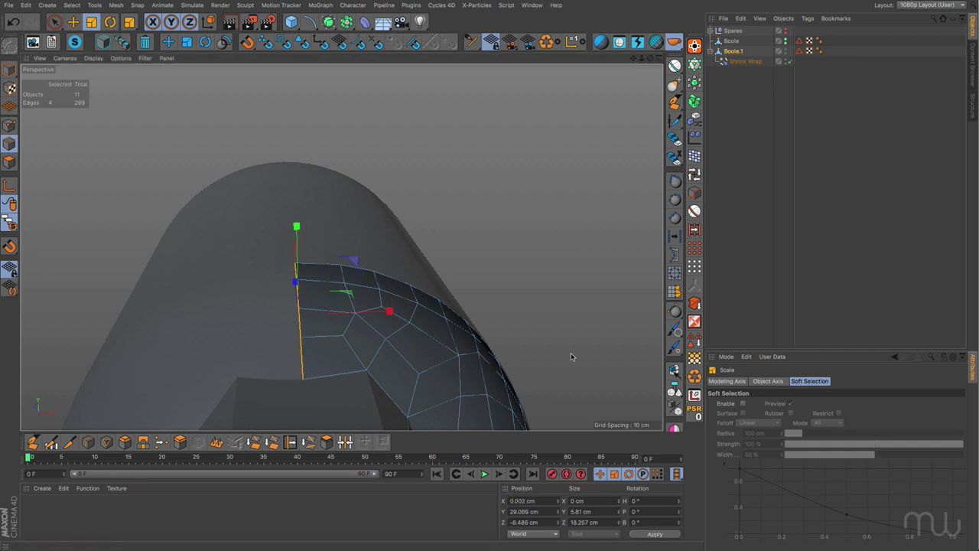
Select the capsule-side boundary edge loop and flatten it to 0 % along Z
{"action": "left_click", "coordinate": [516, 232]}
{"action": "left_click_drag", "start_coordinate": [570, 273], "coordinate": [434, 305], "text": "alt"}
{"action": "right_click_drag", "start_coordinate": [435, 304], "coordinate": [422, 339], "text": "alt"}
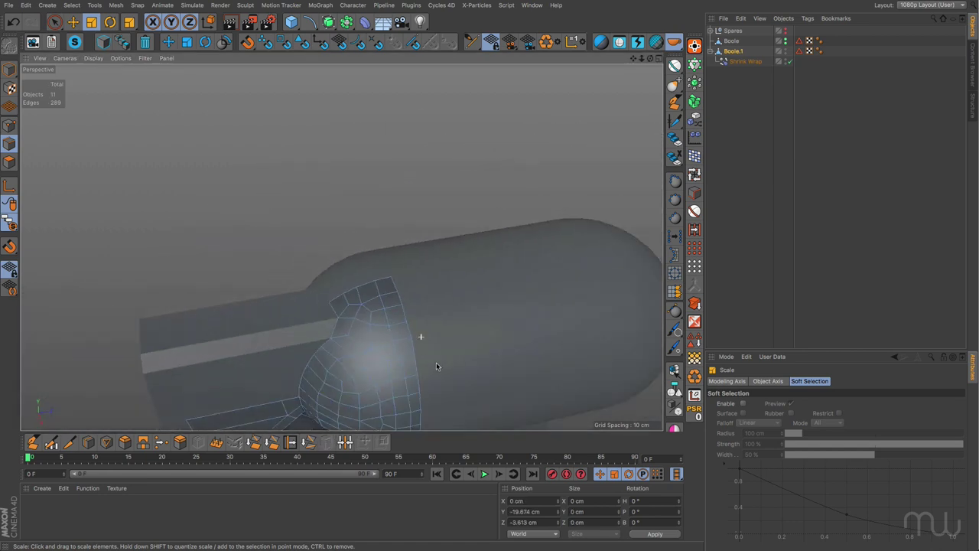
{"action": "middle_click_drag", "start_coordinate": [421, 338], "coordinate": [418, 232], "text": "alt"}
{"action": "left_click_drag", "start_coordinate": [417, 232], "coordinate": [369, 325], "text": "alt"}
{"action": "left_click_drag", "start_coordinate": [399, 285], "coordinate": [390, 236], "text": "alt"}
{"action": "double_click", "coordinate": [339, 234]}
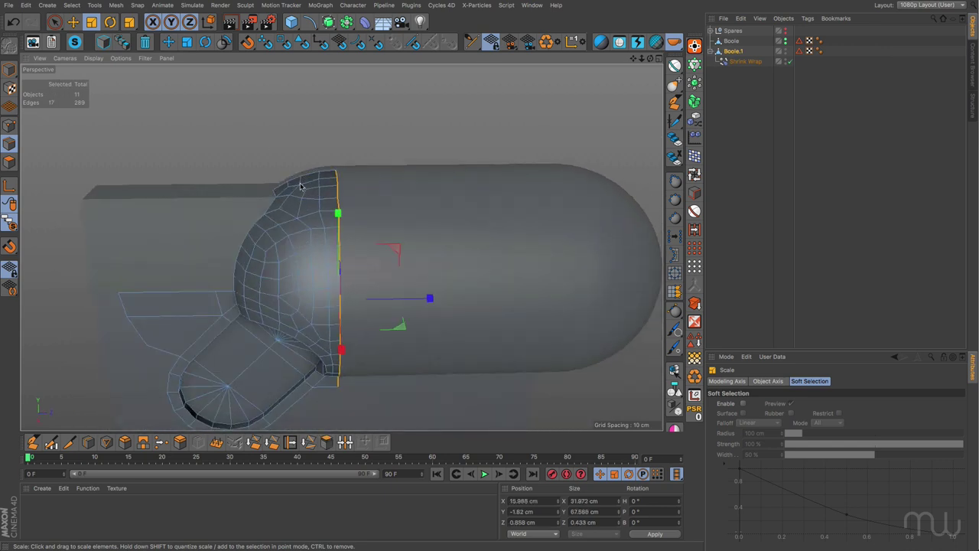
{"action": "left_click_drag", "start_coordinate": [430, 299], "coordinate": [338, 300]}
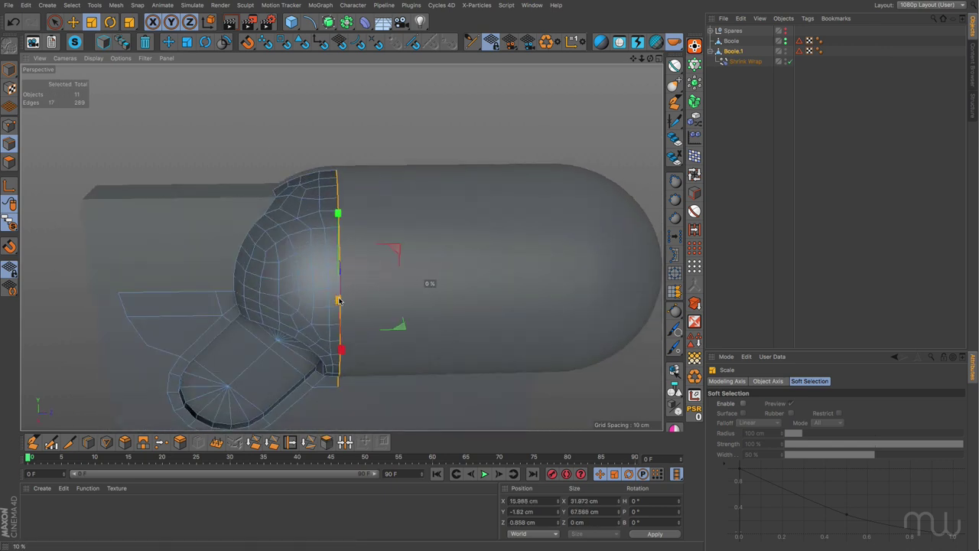
{"action": "left_click", "coordinate": [380, 338]}
Hide the Boole object to isolate the Boole.1 retopology mesh
{"action": "left_click_drag", "start_coordinate": [373, 340], "coordinate": [389, 299], "text": "alt"}
{"action": "left_click_drag", "start_coordinate": [417, 313], "coordinate": [405, 242], "text": "alt"}
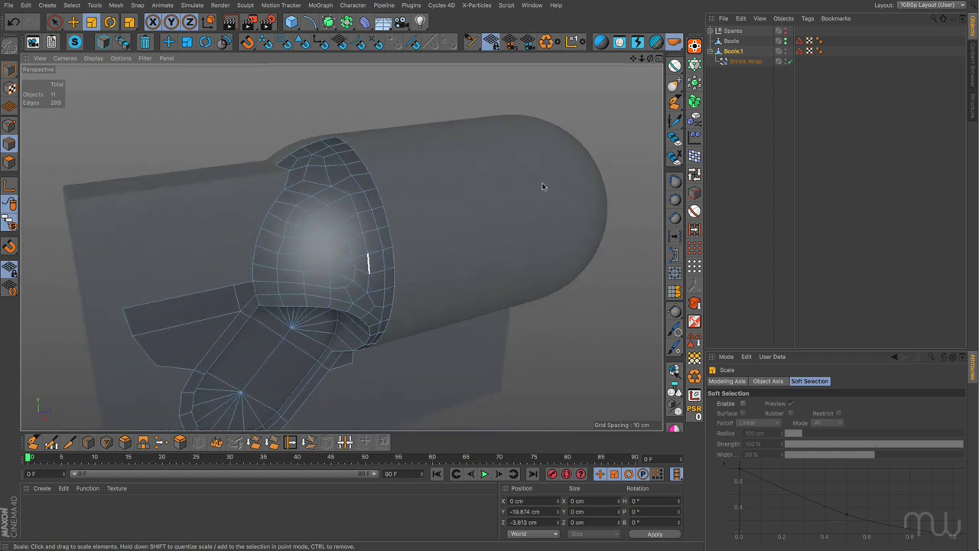
{"action": "left_click", "coordinate": [784, 41]}
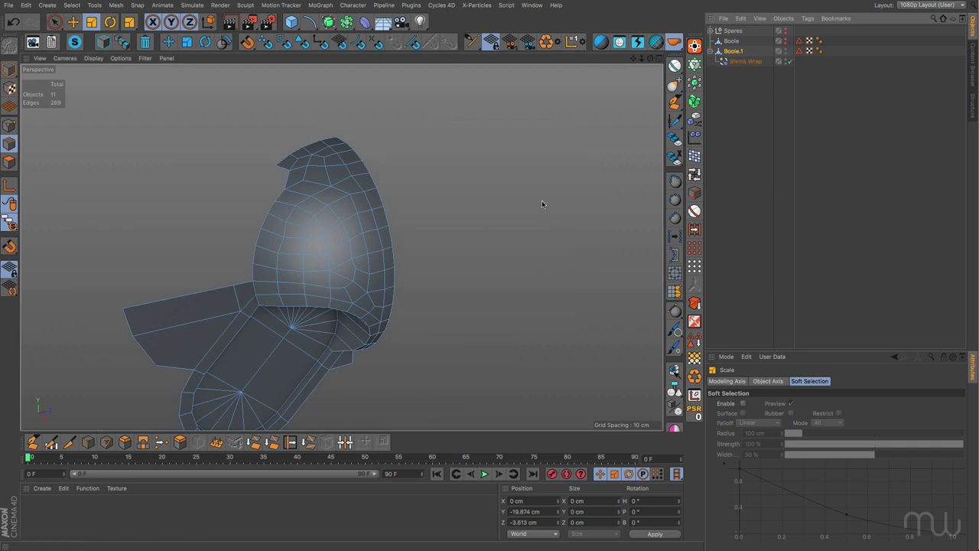
{"action": "left_click_drag", "start_coordinate": [385, 290], "coordinate": [437, 158], "text": "alt"}
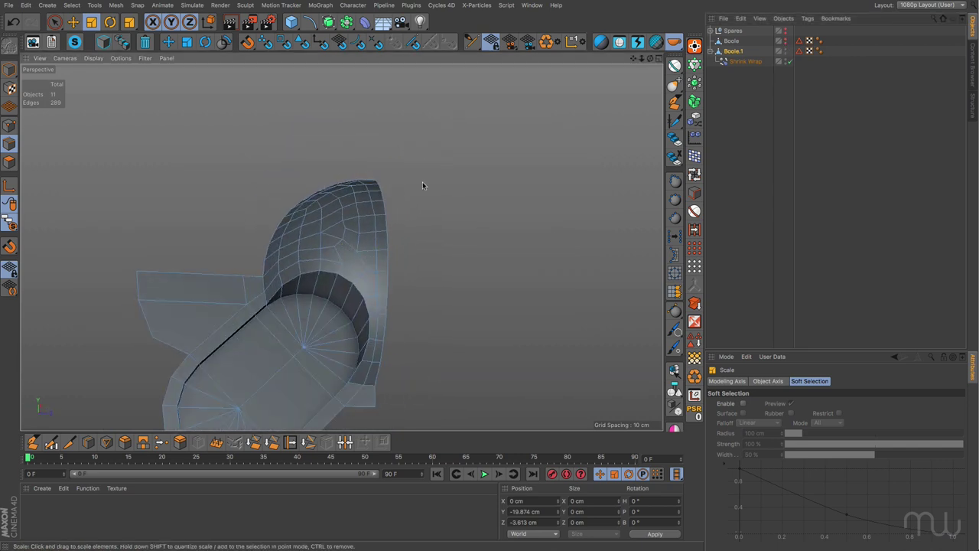
Try to extrude the whole 17-edge capsule-side boundary loop along Z
{"action": "left_click_drag", "start_coordinate": [415, 196], "coordinate": [387, 210], "text": "alt"}
{"action": "double_click", "coordinate": [387, 210]}
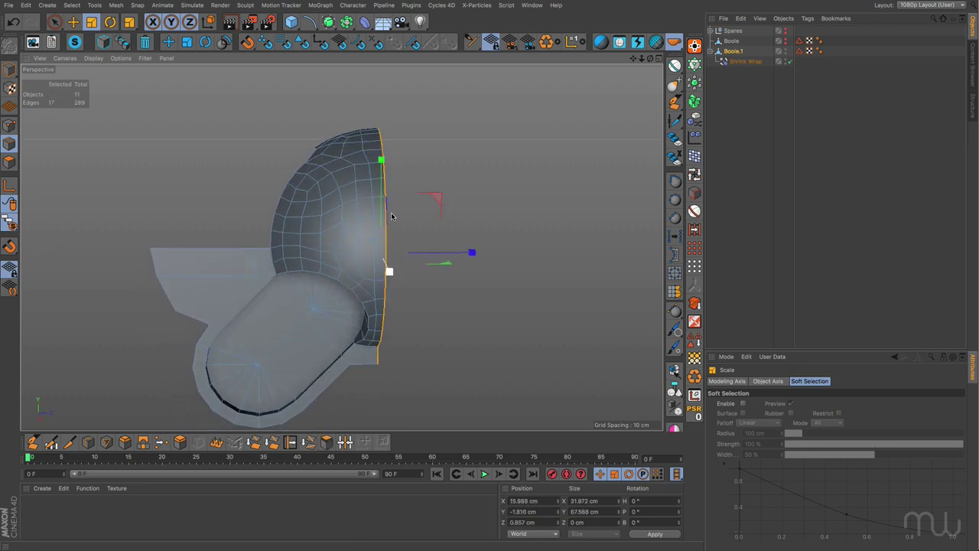
{"action": "key", "text": "e"}
{"action": "left_click_drag", "start_coordinate": [471, 252], "coordinate": [633, 250], "text": "ctrl"}
{"action": "key", "text": "ctrl+z"}
{"action": "left_click_drag", "start_coordinate": [480, 256], "coordinate": [662, 251], "text": "ctrl"}
{"action": "left_click_drag", "start_coordinate": [339, 278], "coordinate": [389, 99], "text": "alt"}
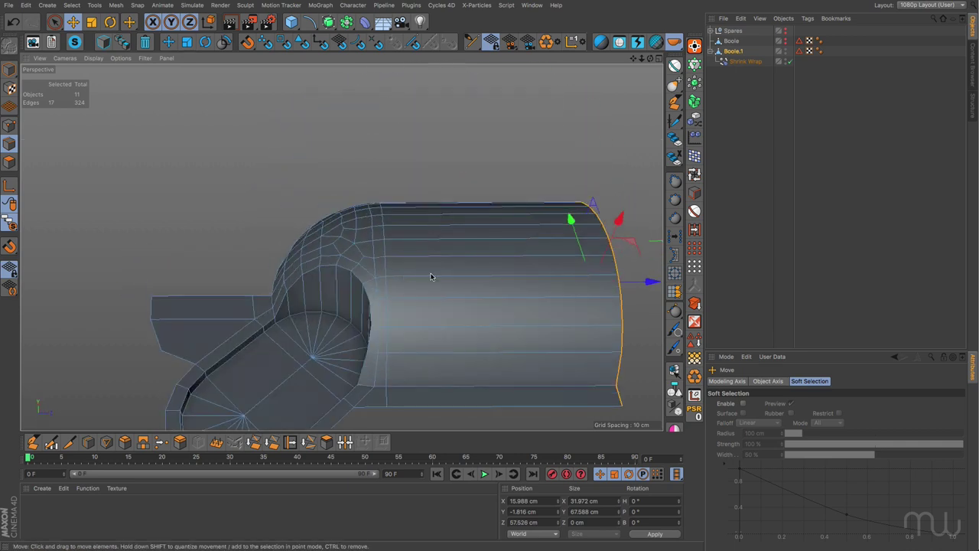
{"action": "left_click_drag", "start_coordinate": [440, 278], "coordinate": [403, 131], "text": "alt"}
Restrict the selection to the 16 curved capsule-side boundary edges and space their points evenly with HB_EvenDistribution
{"action": "left_click", "coordinate": [394, 390], "text": "ctrl"}
{"action": "mouse_move", "coordinate": [456, 222]}
{"action": "left_mouse_down", "text": "alt"}
{"action": "mouse_move", "coordinate": [500, 280]}
{"action": "mouse_move", "coordinate": [471, 225]}
{"action": "left_mouse_up", "text": "alt"}
{"action": "left_click_drag", "start_coordinate": [398, 162], "coordinate": [405, 142], "text": "alt"}
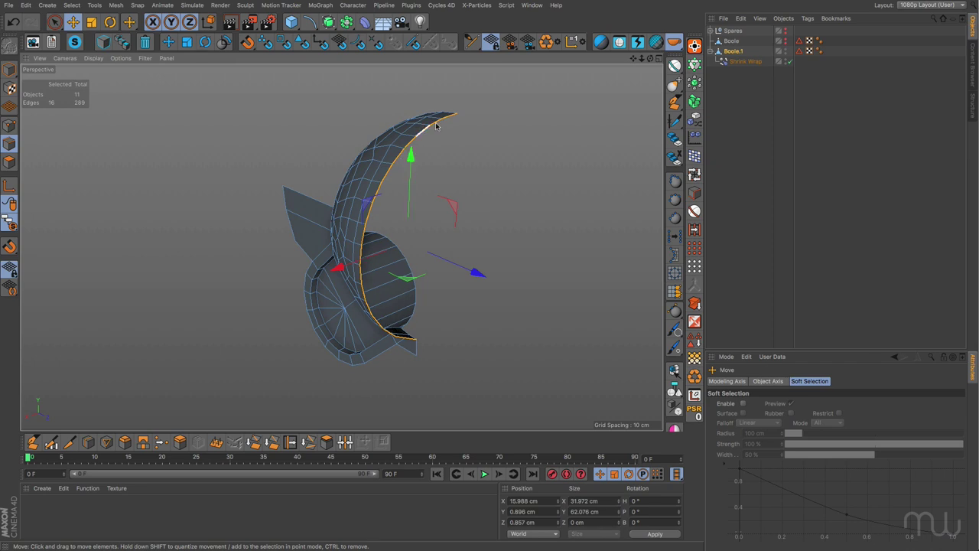
{"action": "left_click_drag", "start_coordinate": [341, 218], "coordinate": [396, 212], "text": "alt"}
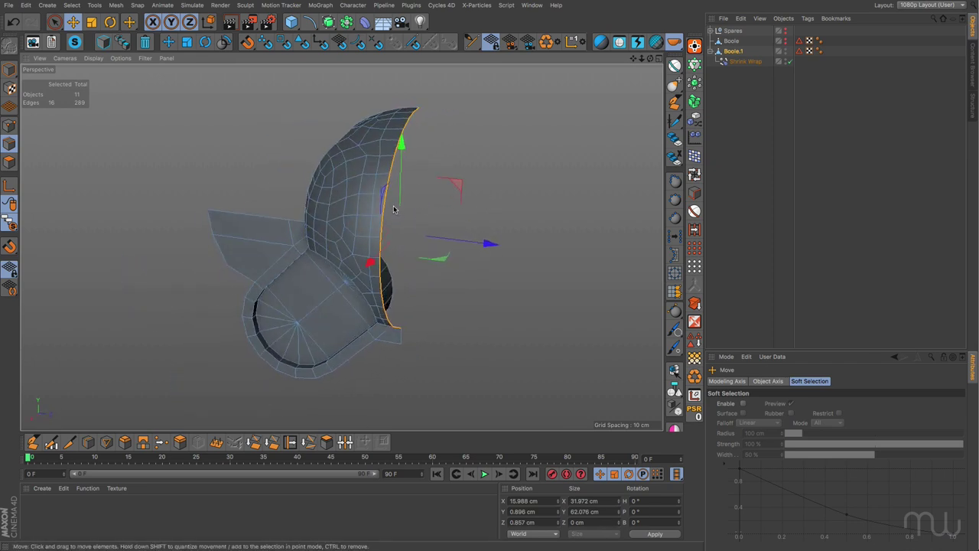
{"action": "left_click_drag", "start_coordinate": [455, 328], "coordinate": [470, 285], "text": "alt"}
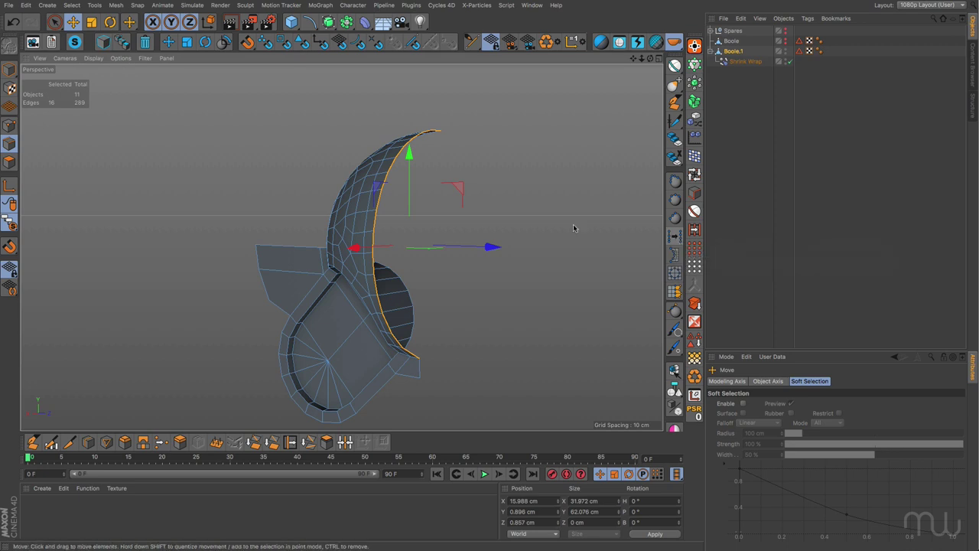
{"action": "left_click_drag", "start_coordinate": [500, 184], "coordinate": [597, 208], "text": "alt"}
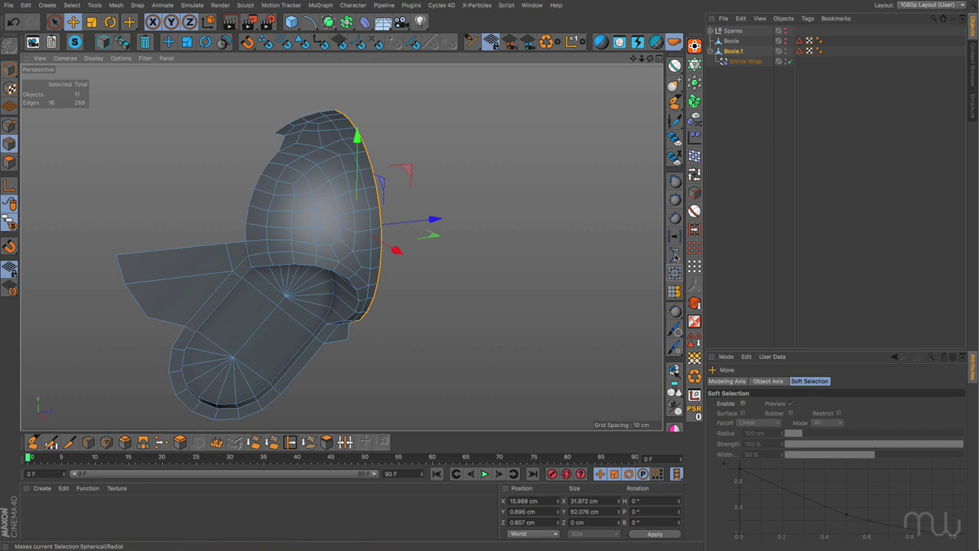
{"action": "left_click_drag", "start_coordinate": [498, 258], "coordinate": [389, 247], "text": "alt"}
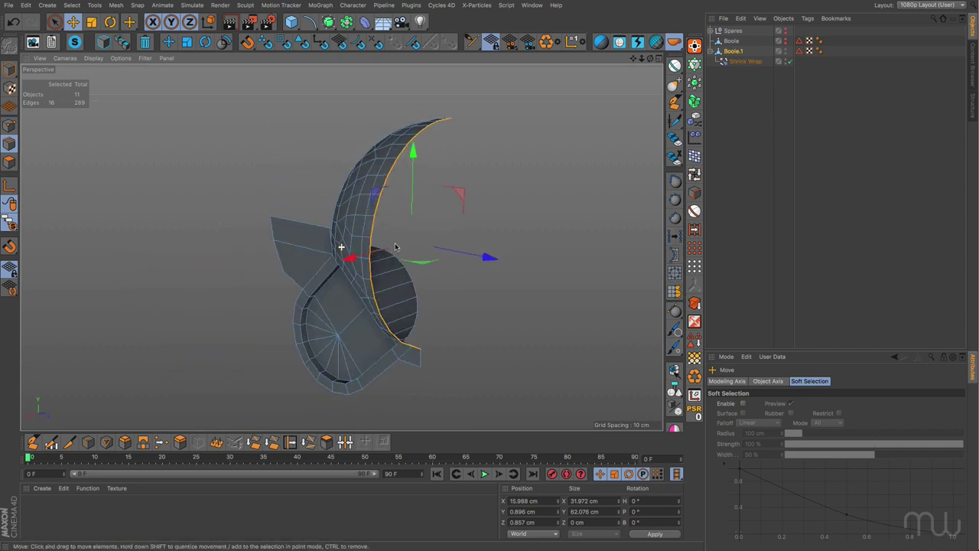
{"action": "left_click", "coordinate": [676, 238]}
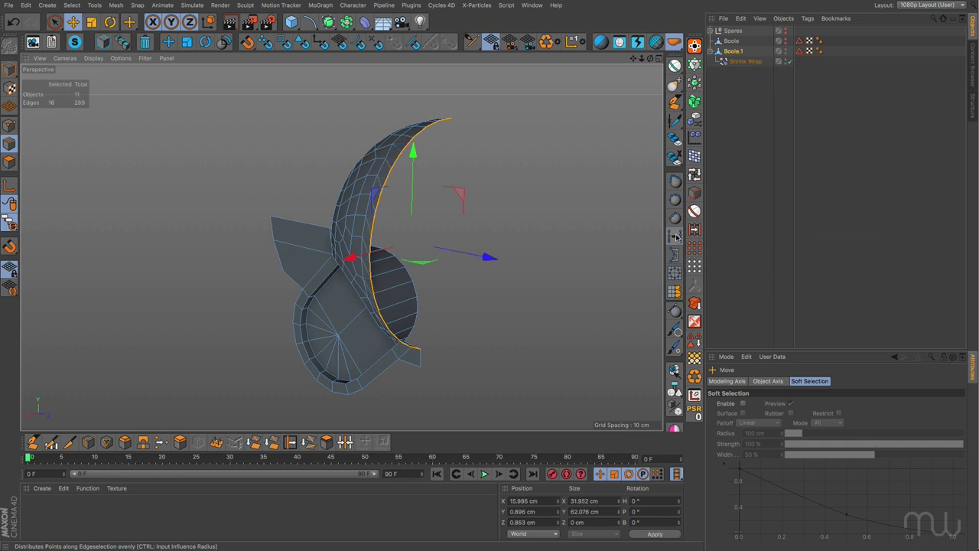
Extrude the 16 selected boundary edges about 66.7 cm along Z to form the capsule's cylindrical wall
{"action": "left_click_drag", "start_coordinate": [513, 203], "coordinate": [578, 196], "text": "alt"}
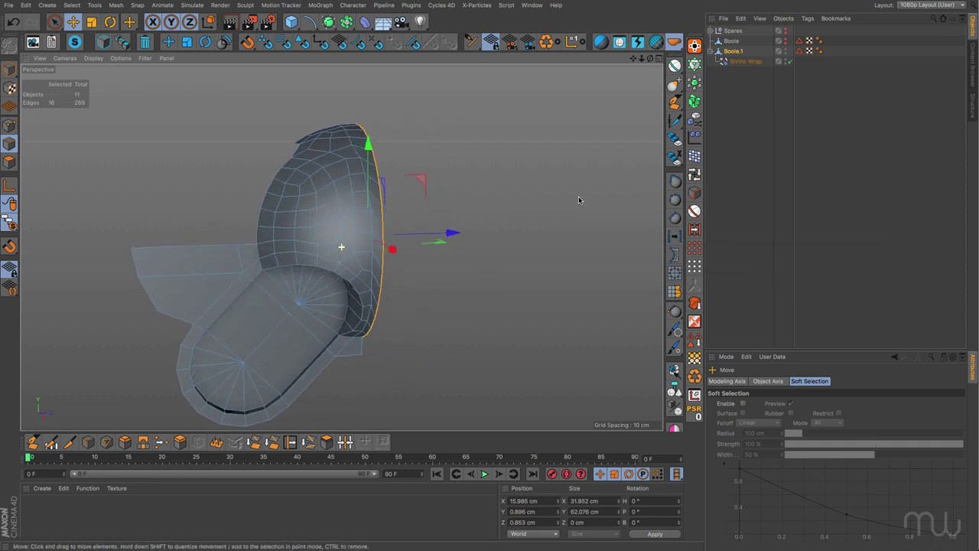
{"action": "left_click_drag", "start_coordinate": [455, 253], "coordinate": [454, 329], "text": "alt"}
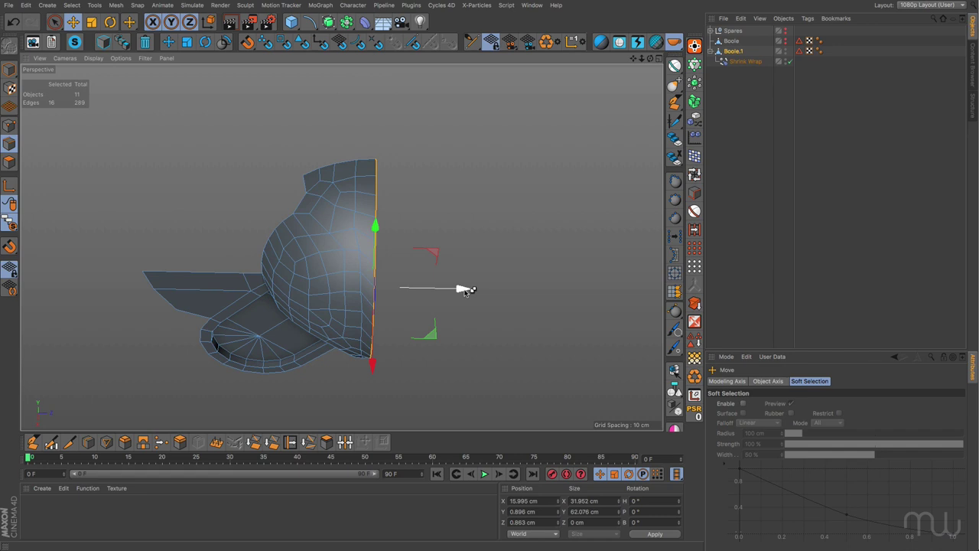
{"action": "left_click_drag", "start_coordinate": [465, 290], "coordinate": [656, 292], "text": "ctrl"}
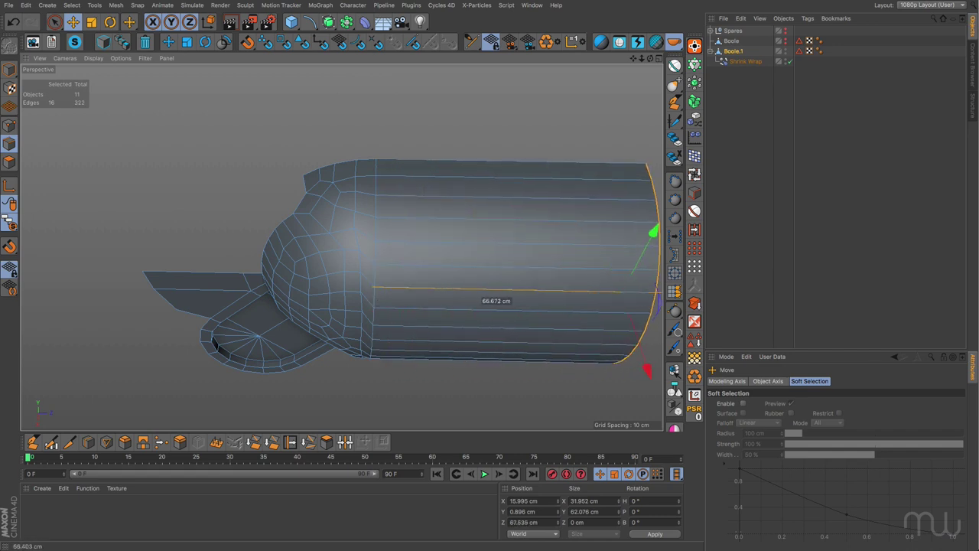
{"action": "mouse_move", "coordinate": [364, 308]}
{"action": "left_mouse_down", "text": "alt"}
{"action": "mouse_move", "coordinate": [367, 273]}
{"action": "mouse_move", "coordinate": [368, 301]}
{"action": "left_mouse_up", "text": "alt"}
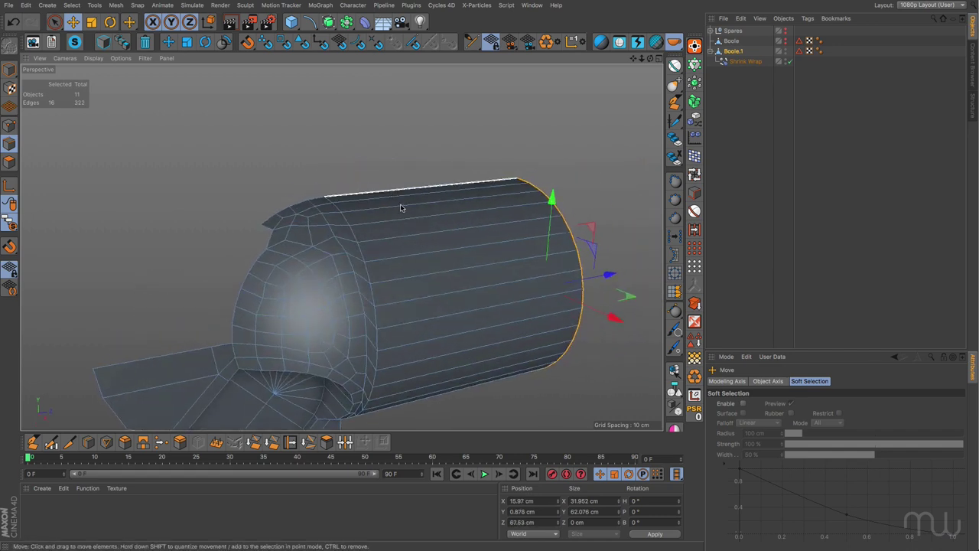
In point mode, live-select the outer row of dome points just inside the capsule wall, running around to the plate junction
{"action": "left_click_drag", "start_coordinate": [427, 306], "coordinate": [420, 205], "text": "alt"}
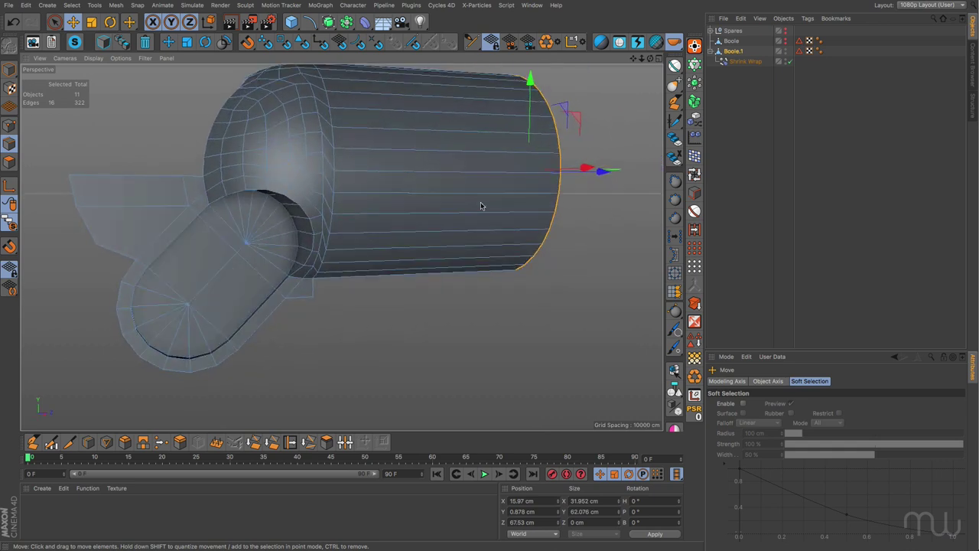
{"action": "middle_click_drag", "start_coordinate": [496, 173], "coordinate": [490, 281], "text": "alt"}
{"action": "left_click_drag", "start_coordinate": [390, 204], "coordinate": [402, 264], "text": "alt"}
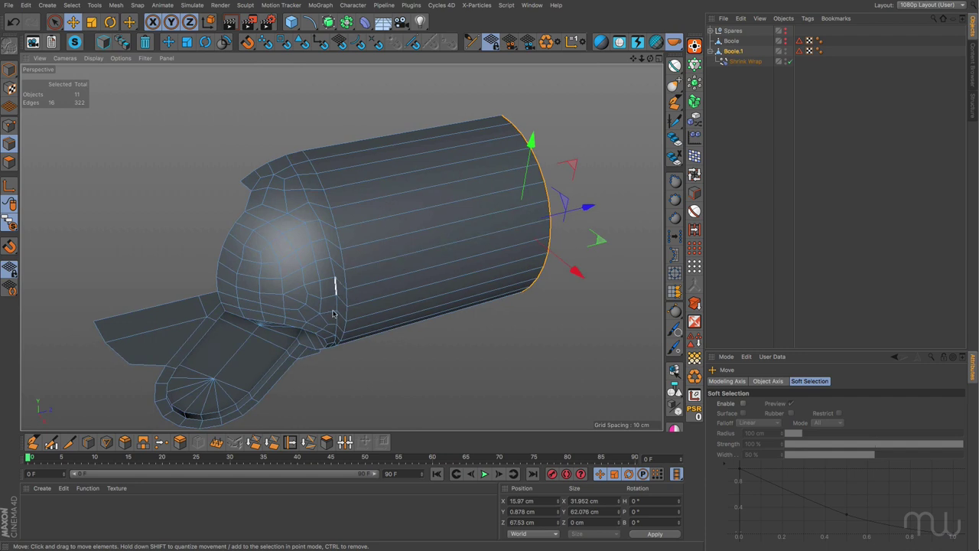
{"action": "scroll", "coordinate": [309, 302], "scroll_direction": "up", "scroll_amount": 3}
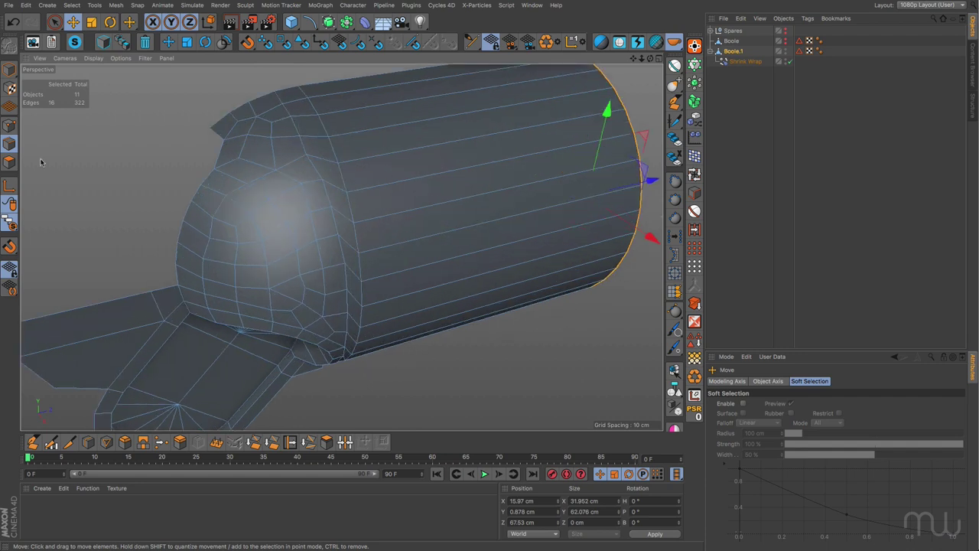
{"action": "left_click", "coordinate": [9, 125]}
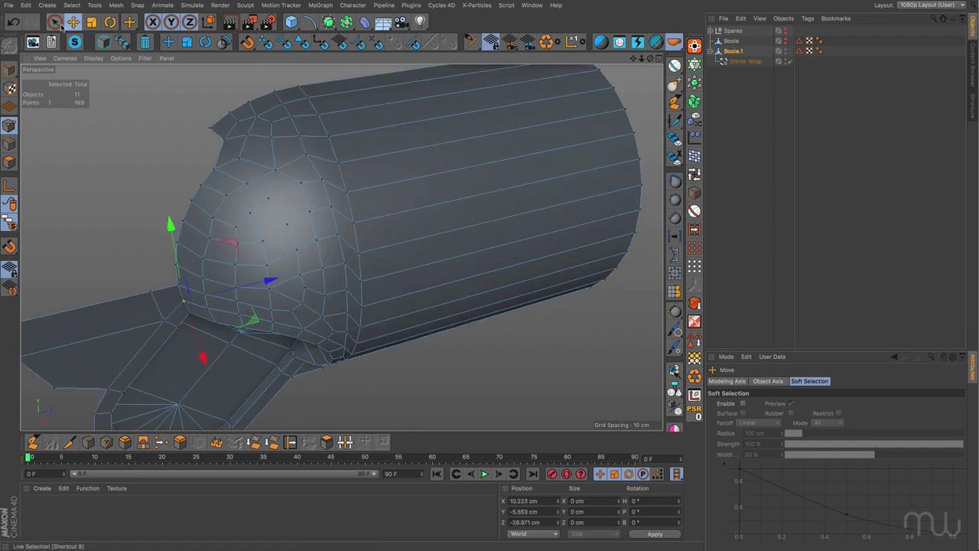
{"action": "left_click", "coordinate": [55, 23]}
{"action": "left_click", "coordinate": [282, 102], "text": "shift"}
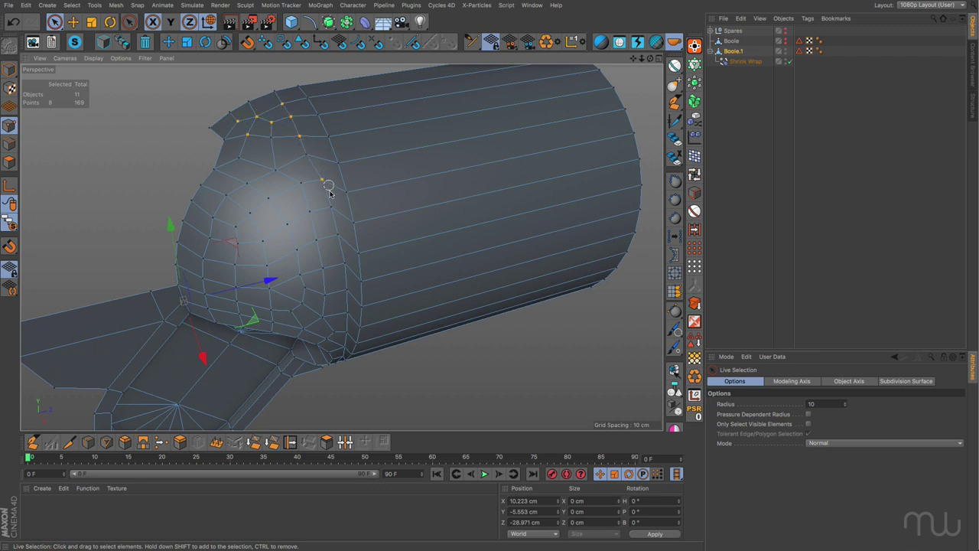
{"action": "mouse_move", "coordinate": [345, 332]}
{"action": "left_mouse_down", "text": "shift"}
{"action": "mouse_move", "coordinate": [309, 286]}
{"action": "mouse_move", "coordinate": [291, 232]}
{"action": "left_mouse_up", "text": "shift"}
{"action": "middle_click_drag", "start_coordinate": [307, 251], "coordinate": [296, 187], "text": "alt"}
{"action": "left_click_drag", "start_coordinate": [294, 186], "coordinate": [285, 164], "text": "alt"}
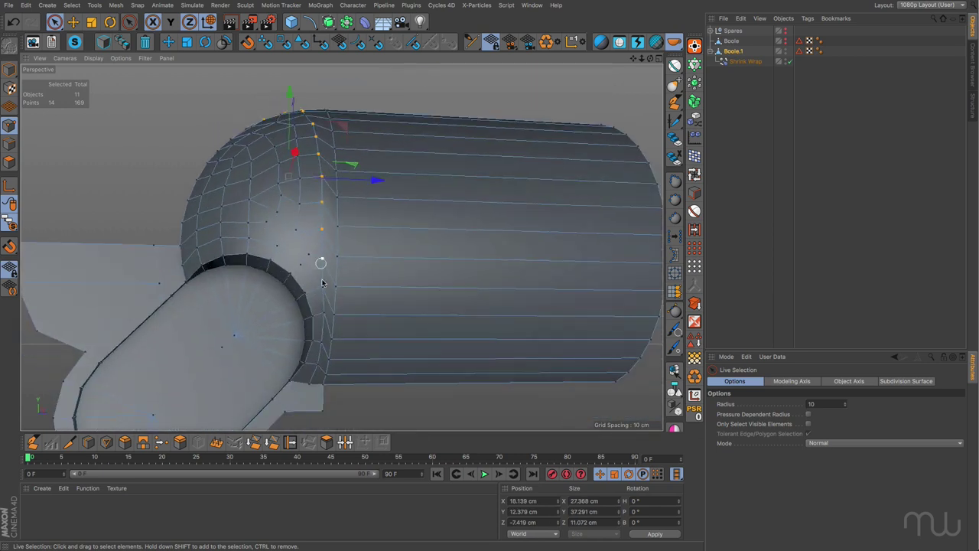
{"action": "left_click", "coordinate": [320, 362], "text": "shift"}
Extend the selection to the remaining interior dome points, leaving the dome's border points unselected
{"action": "left_click_drag", "start_coordinate": [282, 199], "coordinate": [306, 256], "text": "alt"}
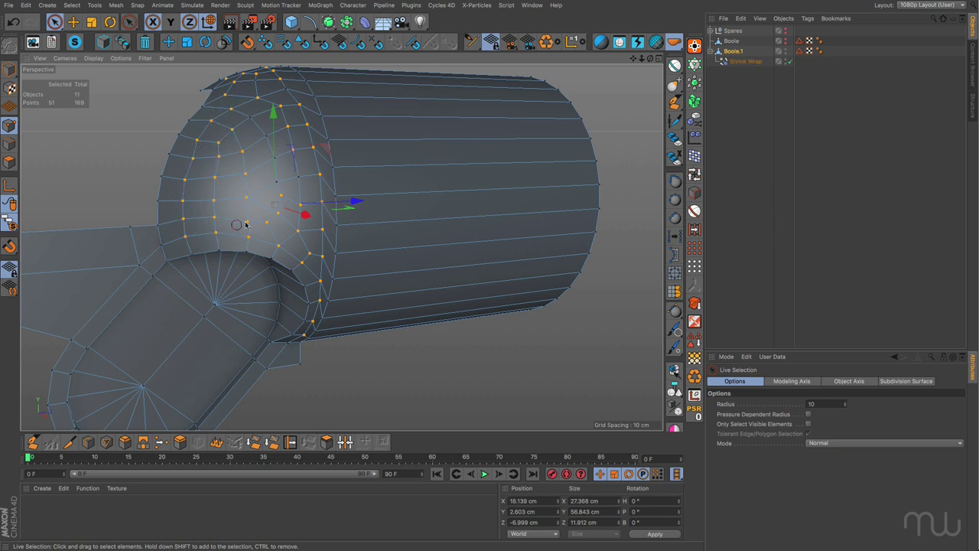
{"action": "left_click_drag", "start_coordinate": [302, 196], "coordinate": [295, 99], "text": "alt"}
{"action": "left_click_drag", "start_coordinate": [351, 140], "coordinate": [413, 206], "text": "alt"}
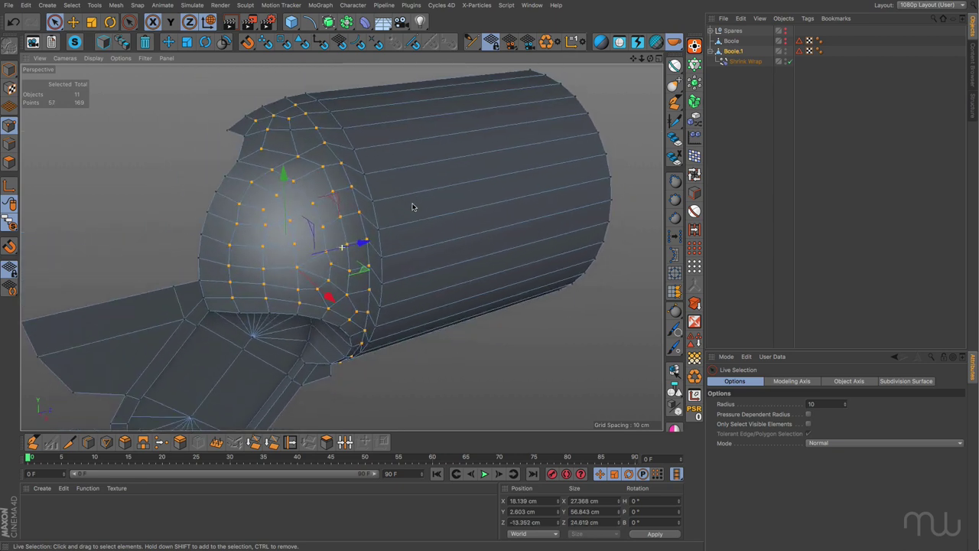
Relax the selected dome points using the Brush in Smooth mode at 143% strength and 50 cm radius
{"action": "left_click", "coordinate": [115, 5]}
{"action": "mouse_move", "coordinate": [143, 64]}
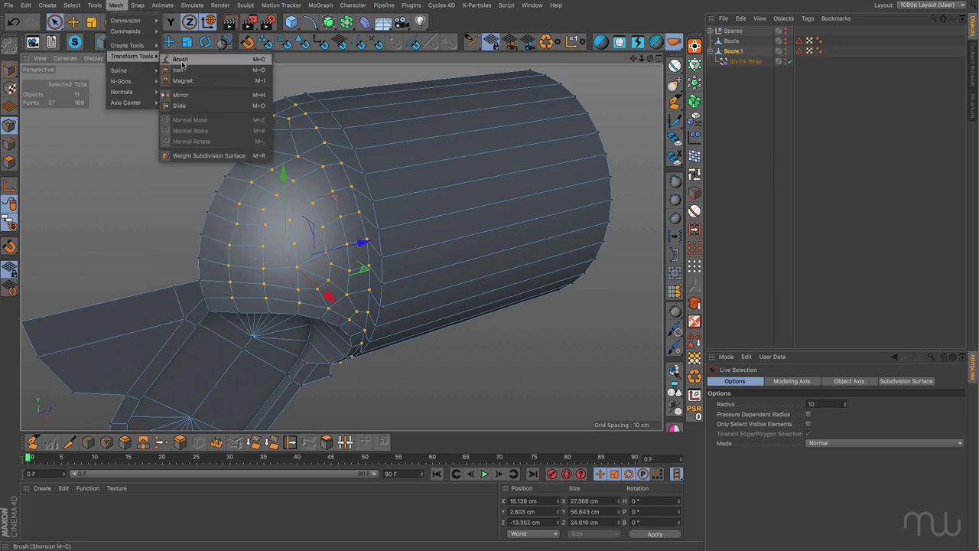
{"action": "left_click", "coordinate": [181, 59]}
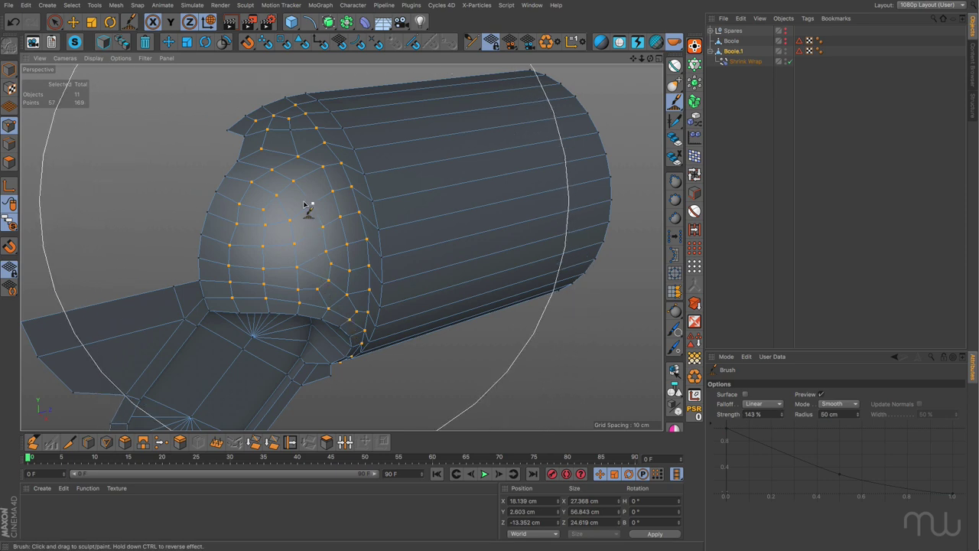
{"action": "key", "text": "e"}
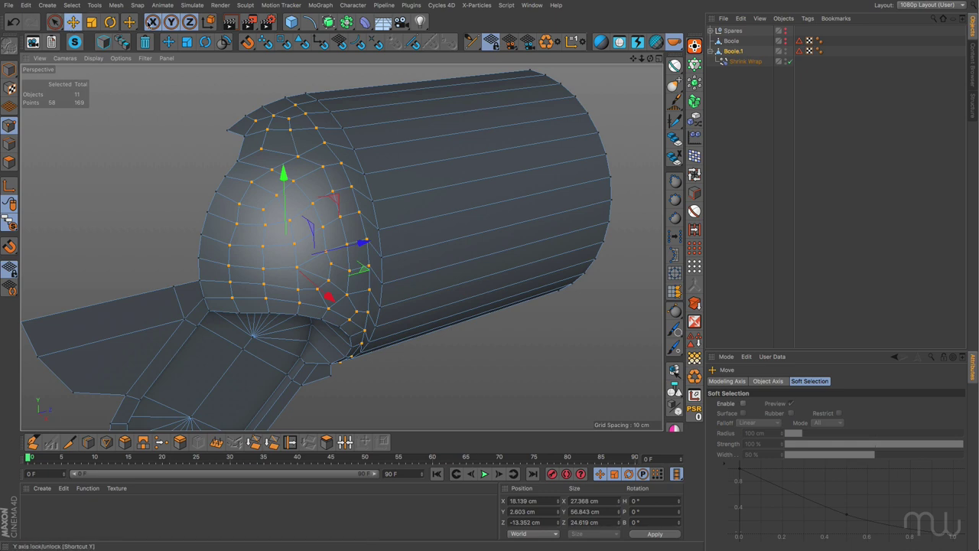
{"action": "left_click_drag", "start_coordinate": [134, 26], "coordinate": [170, 55]}
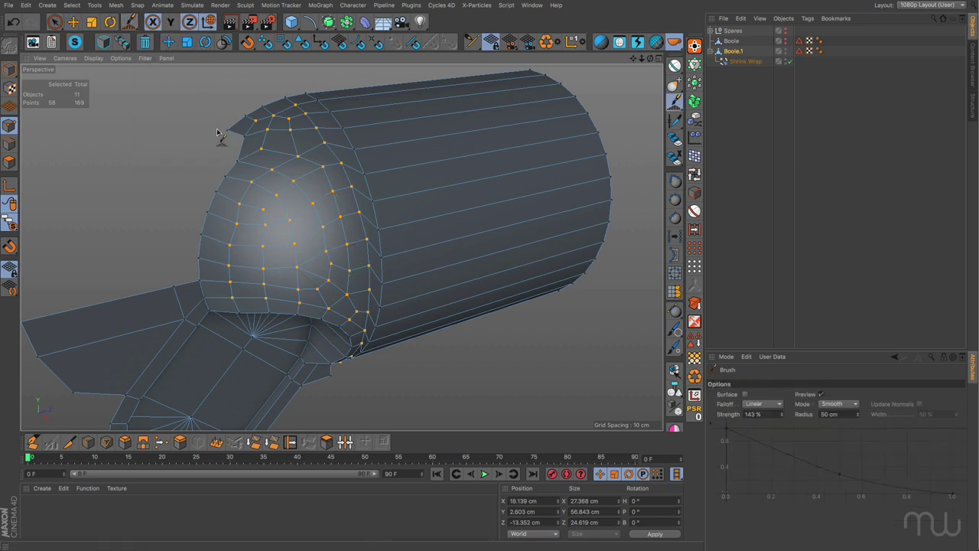
{"action": "left_click", "coordinate": [314, 213]}
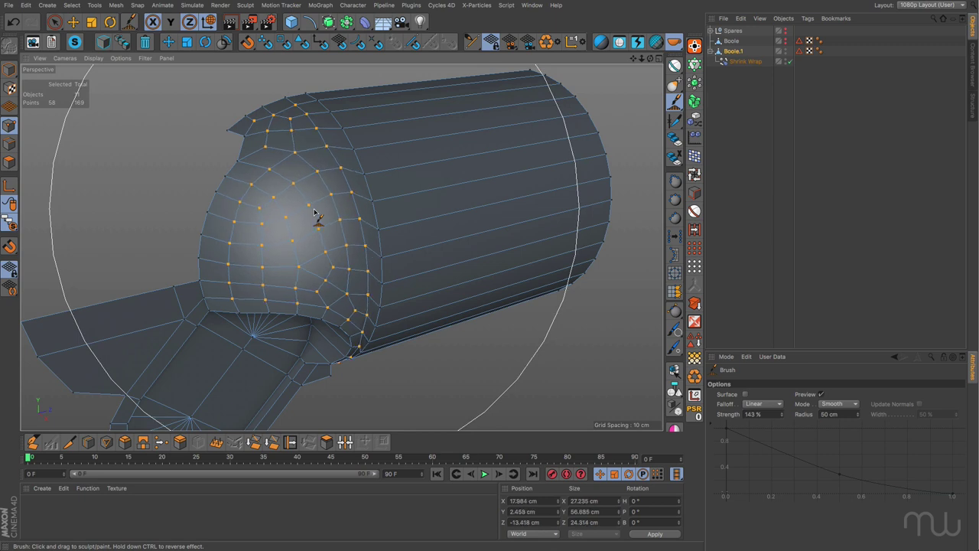
{"action": "left_click", "coordinate": [314, 213]}
Smooth the selected points further around the plate junction, the dome's crown and its capsule-side edge
{"action": "mouse_move", "coordinate": [323, 221]}
{"action": "left_mouse_down", "text": "alt"}
{"action": "mouse_move", "coordinate": [266, 170]}
{"action": "mouse_move", "coordinate": [343, 221]}
{"action": "mouse_move", "coordinate": [302, 214]}
{"action": "mouse_move", "coordinate": [273, 153]}
{"action": "mouse_move", "coordinate": [290, 128]}
{"action": "left_mouse_up", "text": "alt"}
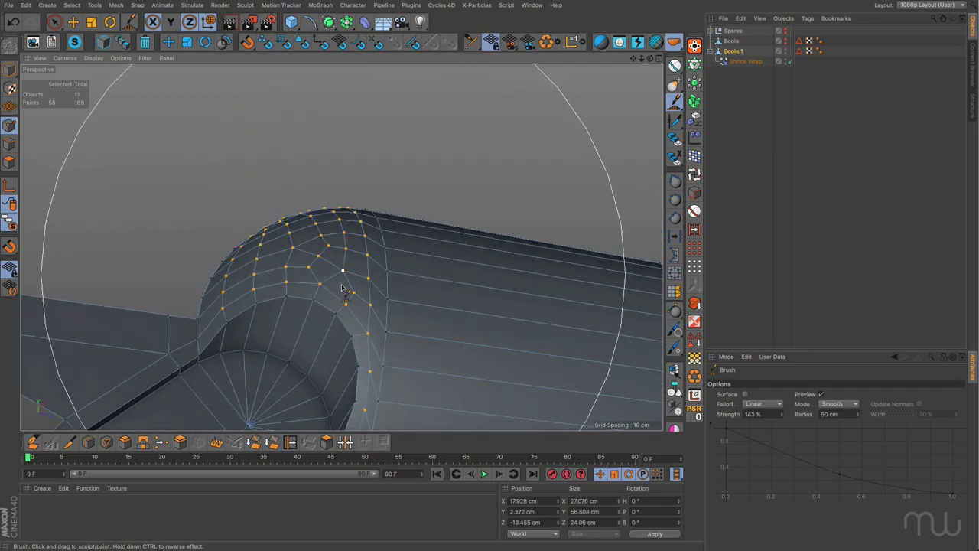
{"action": "mouse_move", "coordinate": [342, 247]}
{"action": "middle_mouse_down", "text": "alt"}
{"action": "mouse_move", "coordinate": [363, 172]}
{"action": "mouse_move", "coordinate": [393, 217]}
{"action": "middle_mouse_up", "text": "alt"}
{"action": "left_click", "coordinate": [369, 217]}
{"action": "left_click", "coordinate": [367, 218]}
{"action": "mouse_move", "coordinate": [351, 161]}
{"action": "left_mouse_down", "text": "alt"}
{"action": "mouse_move", "coordinate": [368, 202]}
{"action": "mouse_move", "coordinate": [326, 180]}
{"action": "left_mouse_up", "text": "alt"}
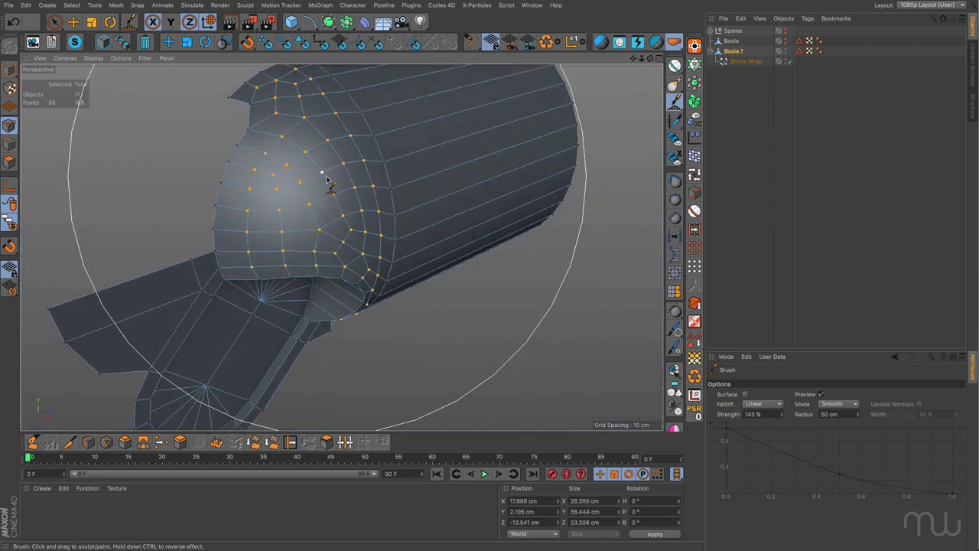
{"action": "mouse_move", "coordinate": [322, 188]}
{"action": "left_mouse_down"}
{"action": "mouse_move", "coordinate": [306, 204]}
{"action": "mouse_move", "coordinate": [322, 119]}
{"action": "left_mouse_up"}
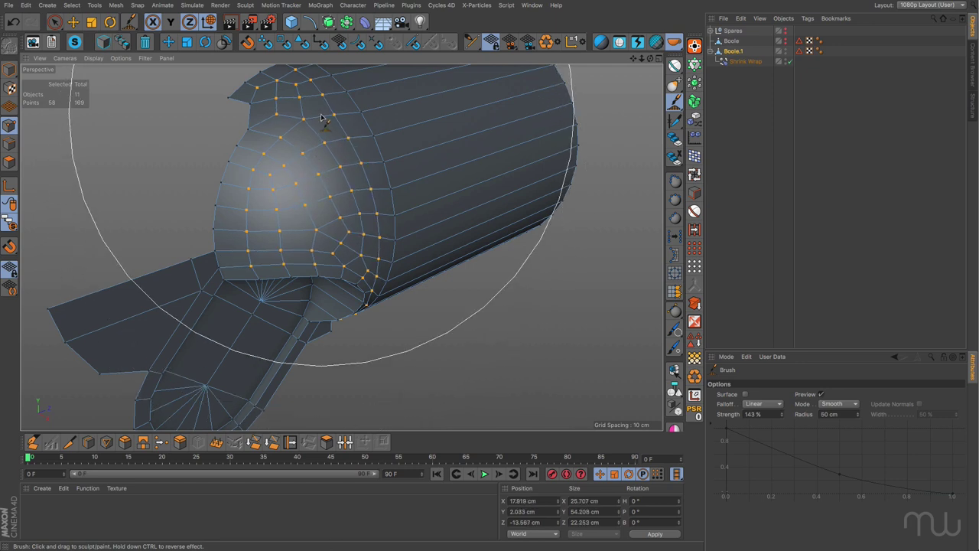
{"action": "mouse_move", "coordinate": [359, 218]}
{"action": "left_mouse_down", "text": "alt"}
{"action": "mouse_move", "coordinate": [291, 138]}
{"action": "mouse_move", "coordinate": [318, 150]}
{"action": "mouse_move", "coordinate": [332, 195]}
{"action": "mouse_move", "coordinate": [356, 210]}
{"action": "mouse_move", "coordinate": [273, 236]}
{"action": "left_mouse_up", "text": "alt"}
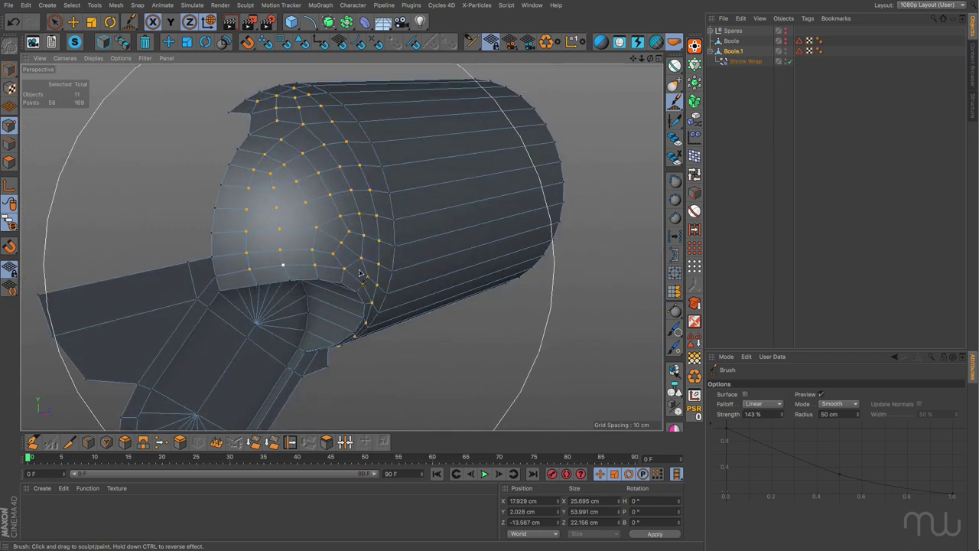
{"action": "mouse_move", "coordinate": [349, 216]}
{"action": "left_mouse_down", "text": "alt"}
{"action": "mouse_move", "coordinate": [342, 222]}
{"action": "mouse_move", "coordinate": [359, 180]}
{"action": "mouse_move", "coordinate": [371, 236]}
{"action": "mouse_move", "coordinate": [361, 186]}
{"action": "mouse_move", "coordinate": [331, 237]}
{"action": "left_mouse_up", "text": "alt"}
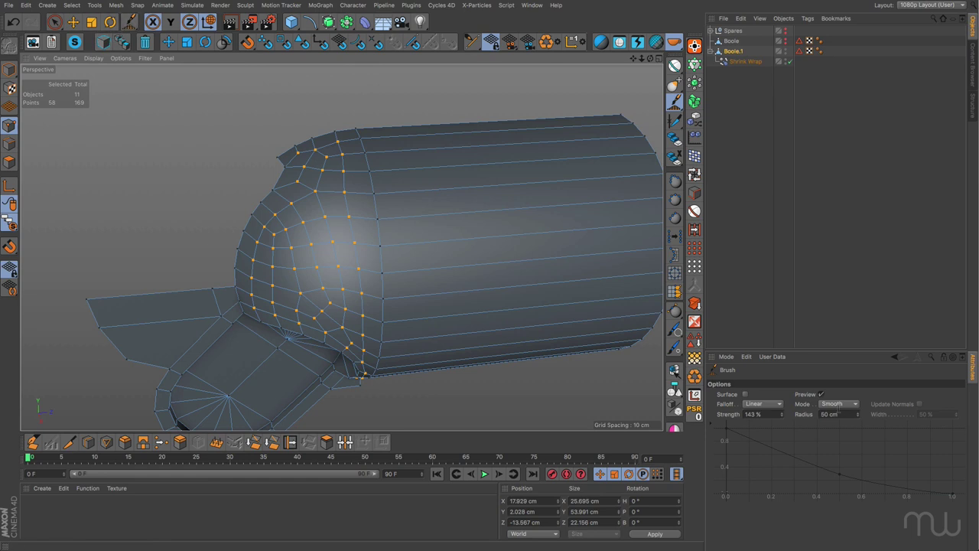
Set the Brush to Smear mode with 87% strength and a 10 cm radius
{"action": "left_click", "coordinate": [836, 404]}
{"action": "left_click", "coordinate": [831, 414]}
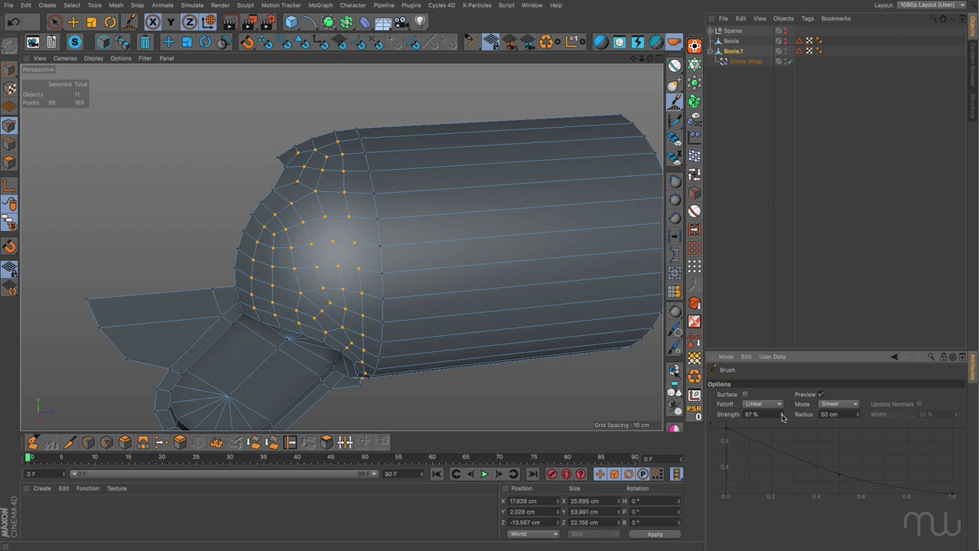
{"action": "left_click_drag", "start_coordinate": [344, 192], "coordinate": [359, 233]}
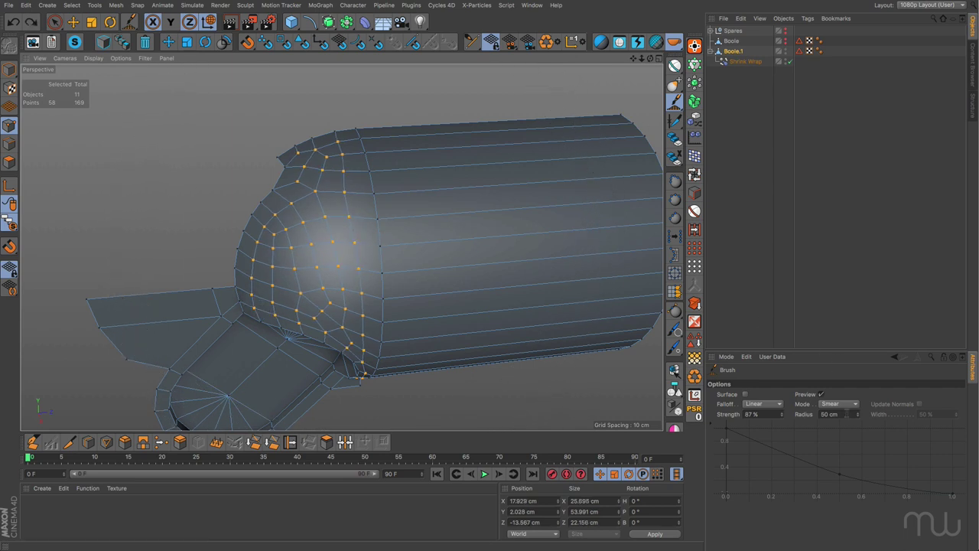
{"action": "left_click", "coordinate": [858, 416]}
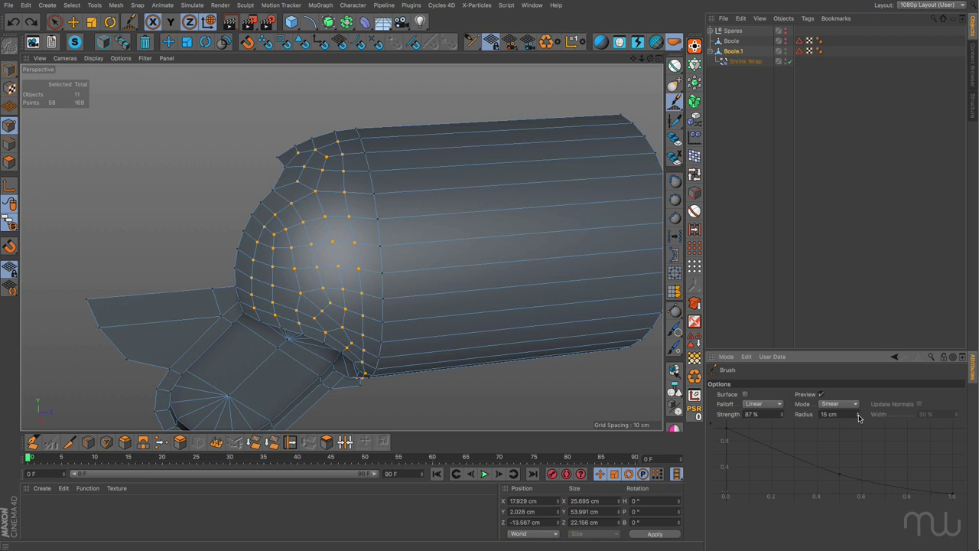
{"action": "left_click", "coordinate": [857, 416]}
Smear the unevenly spaced dome points into a more regular flow, and check the surface shading with the mesh deselected
{"action": "left_click_drag", "start_coordinate": [338, 217], "coordinate": [339, 217]}
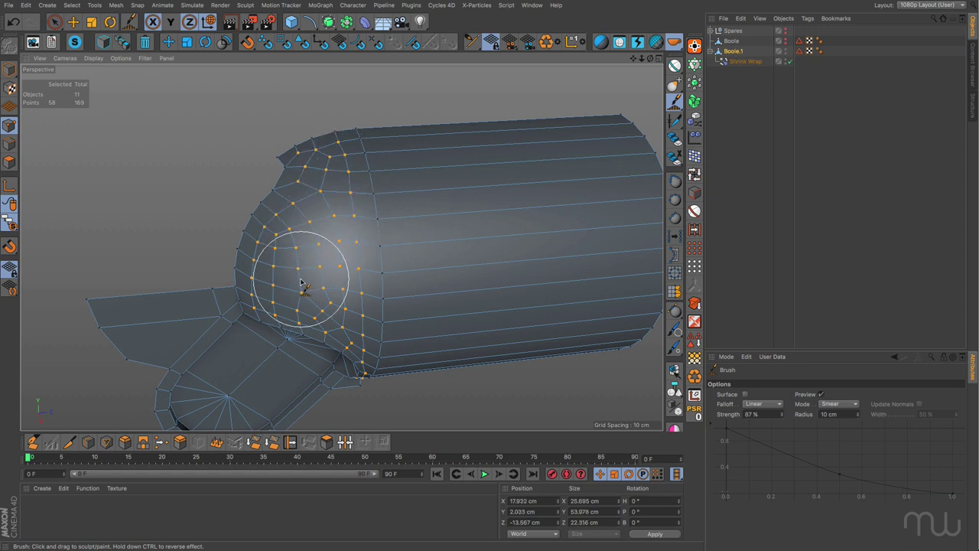
{"action": "mouse_move", "coordinate": [390, 287]}
{"action": "left_mouse_down", "text": "alt"}
{"action": "mouse_move", "coordinate": [481, 176]}
{"action": "mouse_move", "coordinate": [436, 225]}
{"action": "mouse_move", "coordinate": [455, 262]}
{"action": "left_mouse_up", "text": "alt"}
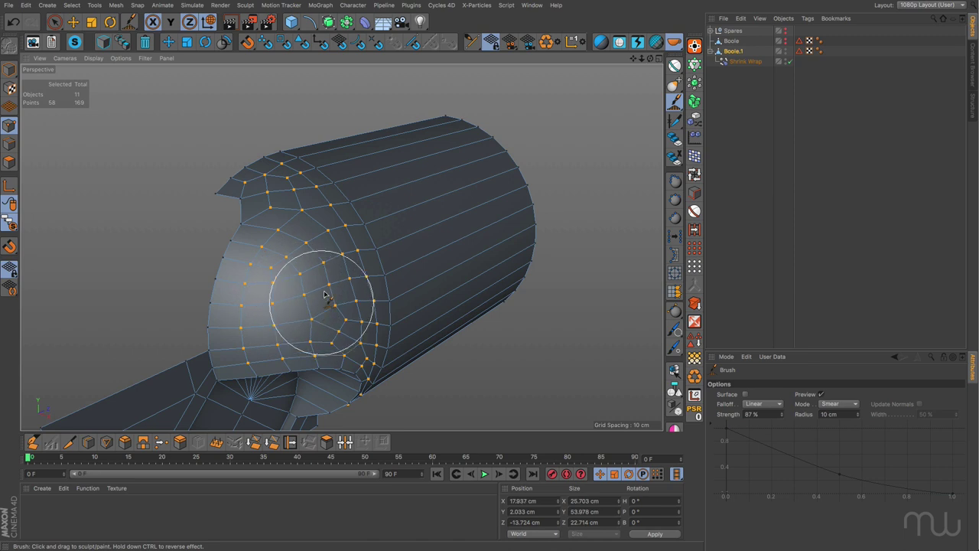
{"action": "left_click_drag", "start_coordinate": [318, 262], "coordinate": [315, 259]}
{"action": "left_click_drag", "start_coordinate": [294, 217], "coordinate": [319, 211]}
{"action": "mouse_move", "coordinate": [510, 218]}
{"action": "left_mouse_down", "text": "alt"}
{"action": "mouse_move", "coordinate": [442, 180]}
{"action": "mouse_move", "coordinate": [451, 149]}
{"action": "mouse_move", "coordinate": [467, 146]}
{"action": "mouse_move", "coordinate": [477, 162]}
{"action": "mouse_move", "coordinate": [480, 182]}
{"action": "mouse_move", "coordinate": [454, 178]}
{"action": "mouse_move", "coordinate": [475, 232]}
{"action": "left_mouse_up", "text": "alt"}
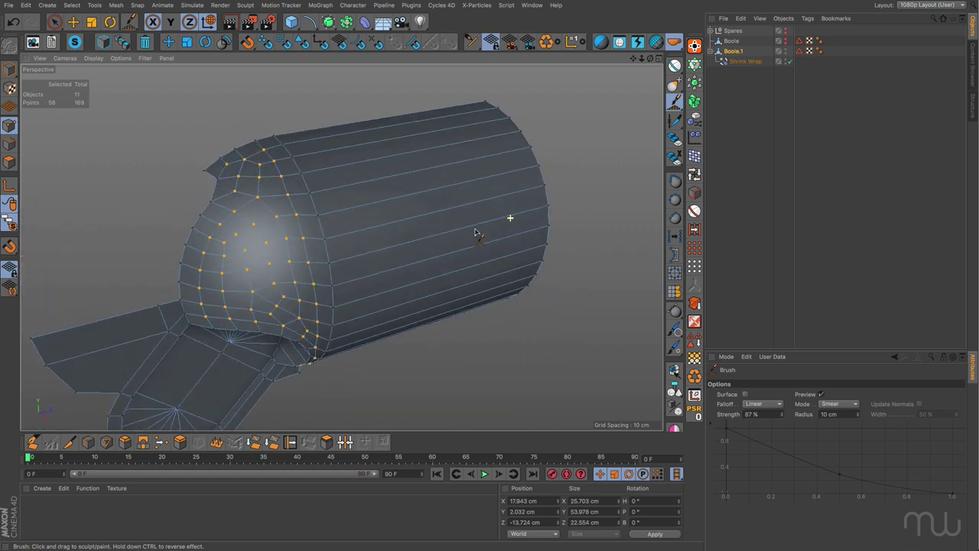
{"action": "left_click", "coordinate": [749, 159]}
{"action": "left_click_drag", "start_coordinate": [382, 253], "coordinate": [419, 237], "text": "alt"}
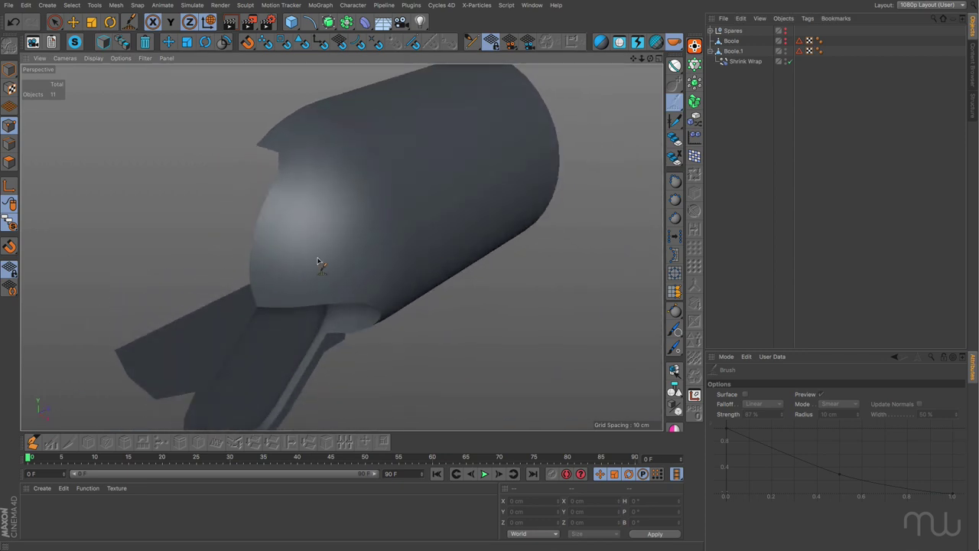
{"action": "mouse_move", "coordinate": [457, 290]}
{"action": "left_mouse_down", "text": "alt"}
{"action": "mouse_move", "coordinate": [498, 311]}
{"action": "mouse_move", "coordinate": [457, 252]}
{"action": "mouse_move", "coordinate": [448, 210]}
{"action": "mouse_move", "coordinate": [415, 242]}
{"action": "mouse_move", "coordinate": [510, 286]}
{"action": "mouse_move", "coordinate": [459, 290]}
{"action": "mouse_move", "coordinate": [489, 313]}
{"action": "mouse_move", "coordinate": [597, 300]}
{"action": "mouse_move", "coordinate": [498, 310]}
{"action": "mouse_move", "coordinate": [515, 324]}
{"action": "mouse_move", "coordinate": [531, 321]}
{"action": "mouse_move", "coordinate": [446, 306]}
{"action": "mouse_move", "coordinate": [435, 227]}
{"action": "mouse_move", "coordinate": [466, 289]}
{"action": "mouse_move", "coordinate": [512, 324]}
{"action": "mouse_move", "coordinate": [453, 286]}
{"action": "left_mouse_up", "text": "alt"}
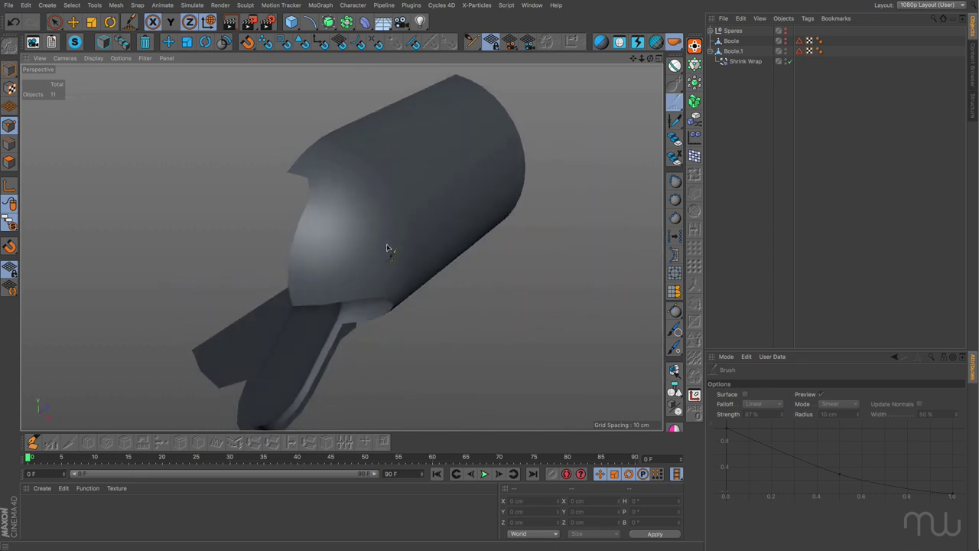
Convert Boole.1 together with its Shrink Wrap into a new mesh using Current State to Object
{"action": "left_click", "coordinate": [737, 53]}
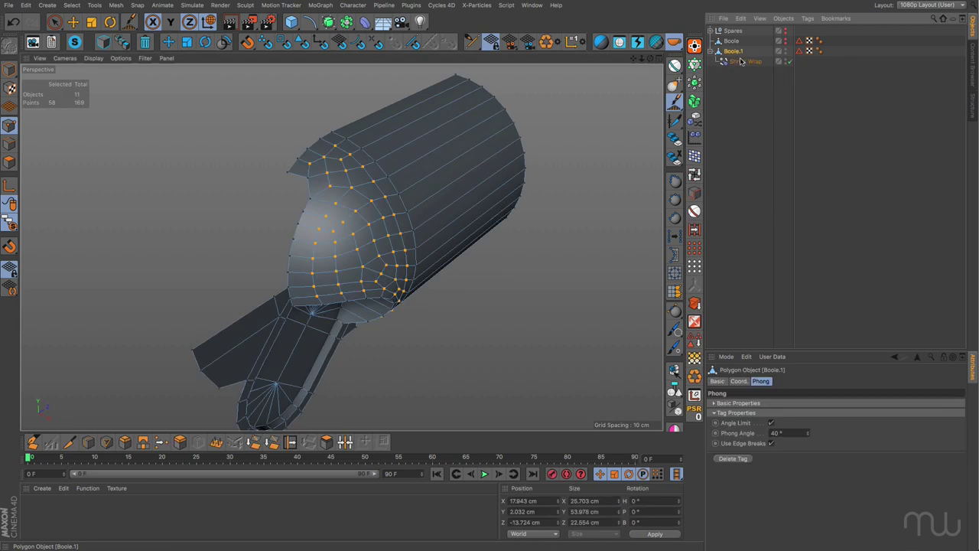
{"action": "left_click", "coordinate": [738, 62], "text": "shift"}
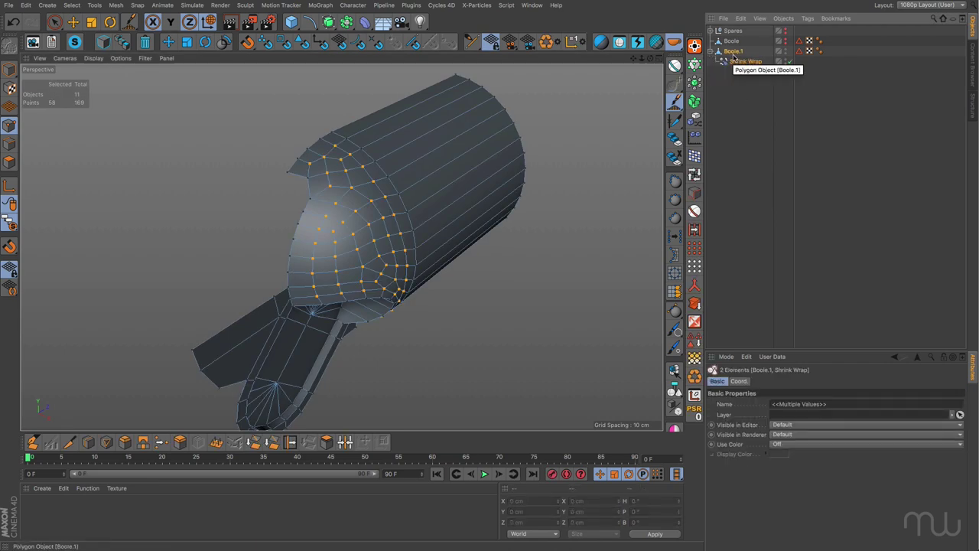
{"action": "left_click", "coordinate": [694, 303]}
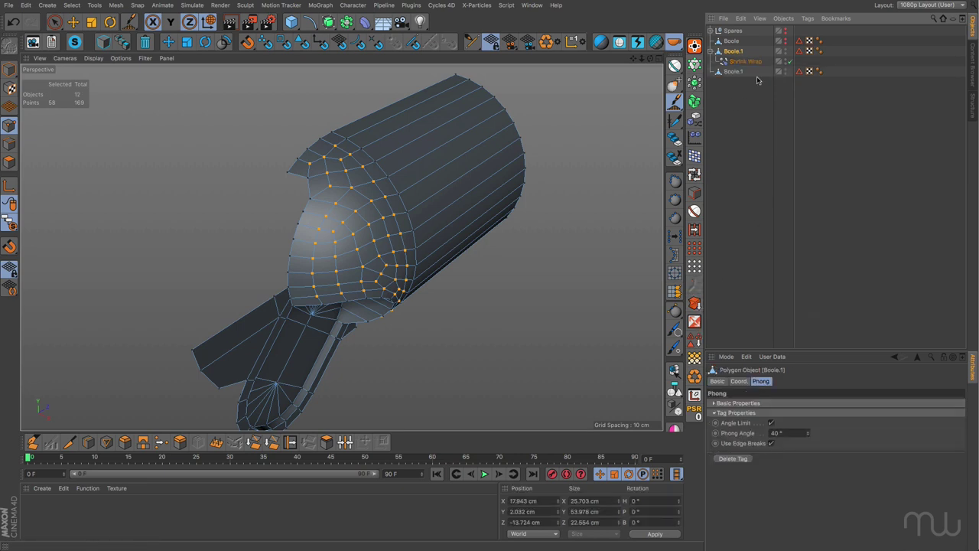
{"action": "left_click", "coordinate": [743, 125]}
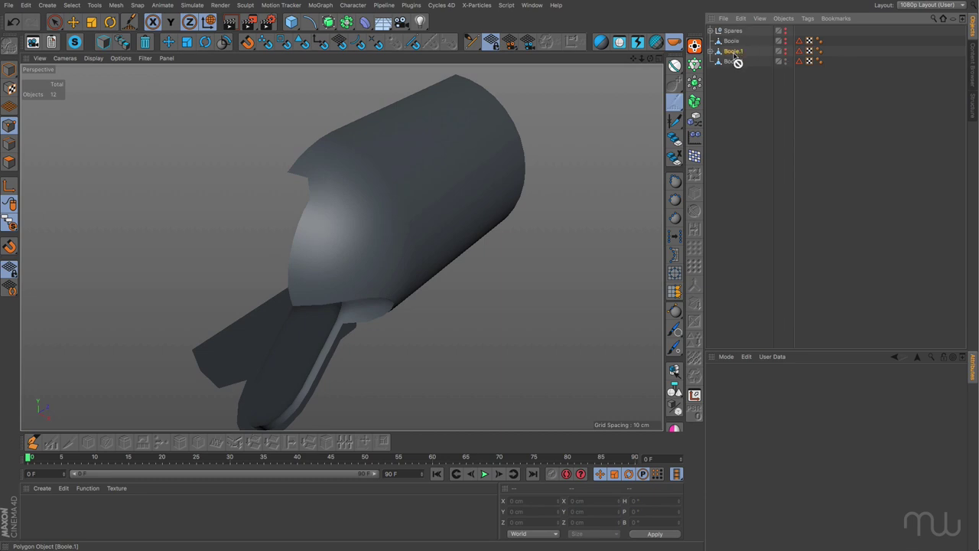
Rename the original shrink-wrapped mesh Safety SR and store it with the Boole object in the Spares group
{"action": "double_click", "coordinate": [732, 52]}
{"action": "type", "text": "S"}
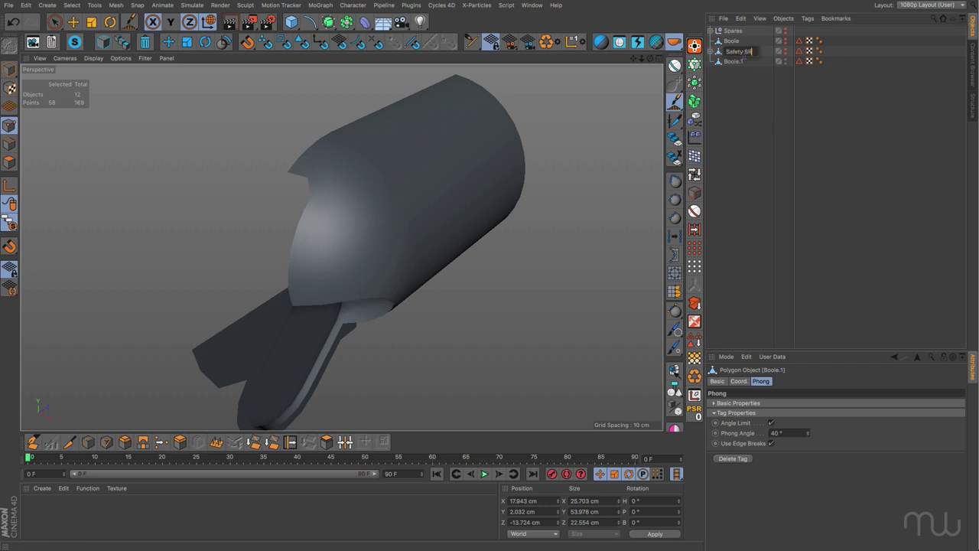
{"action": "type", "text": "afety SR"}
{"action": "key", "text": "Return"}
{"action": "left_click_drag", "start_coordinate": [737, 58], "coordinate": [732, 32]}
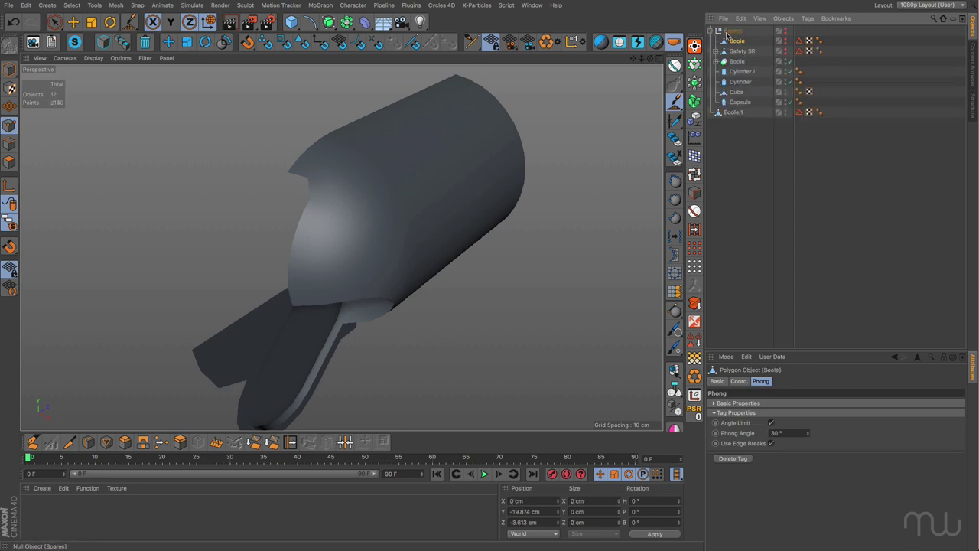
{"action": "left_click", "coordinate": [711, 30]}
Select the baked Boole.1 mesh, clear its point selection and activate the Move tool
{"action": "left_click", "coordinate": [733, 40]}
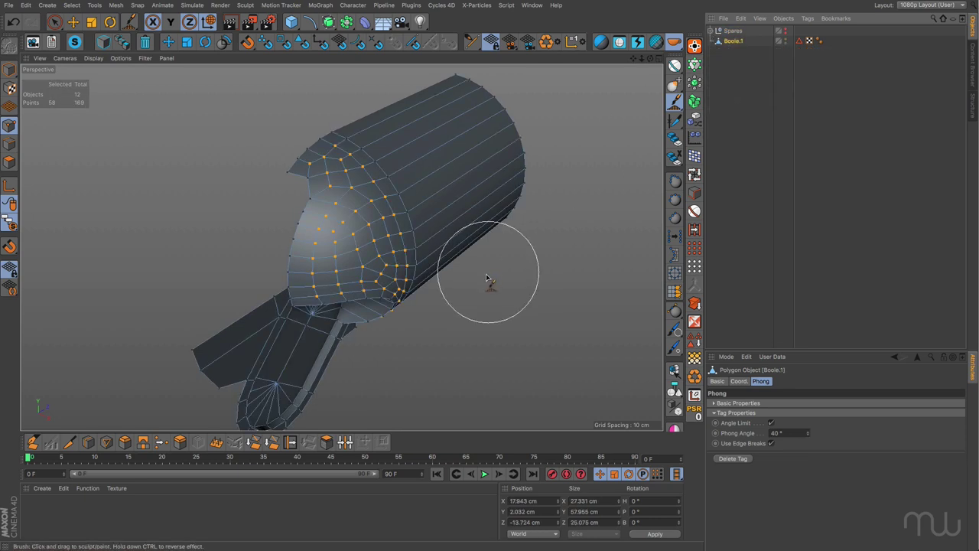
{"action": "left_click_drag", "start_coordinate": [486, 282], "coordinate": [462, 251], "text": "alt"}
{"action": "key", "text": "super+shift+a"}
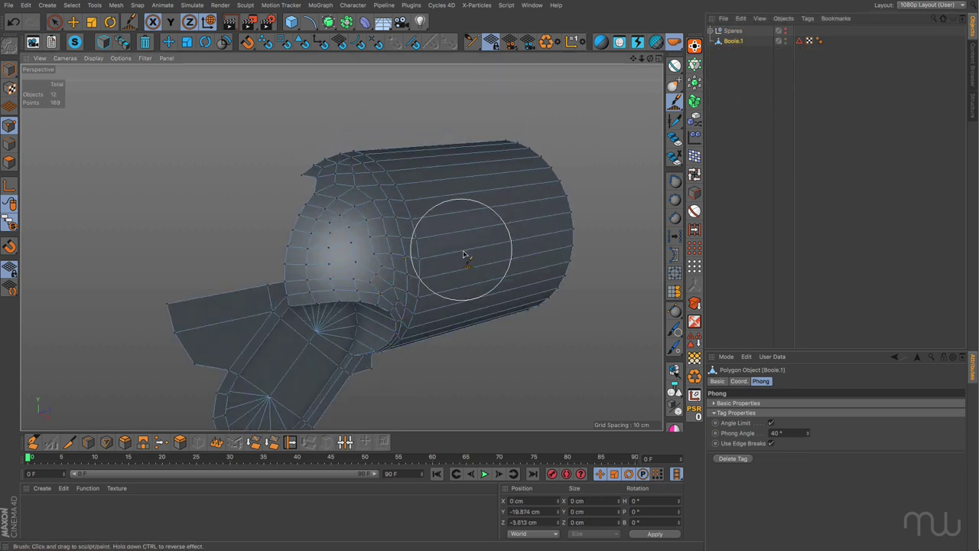
{"action": "left_click_drag", "start_coordinate": [481, 293], "coordinate": [334, 243], "text": "alt"}
{"action": "left_click", "coordinate": [73, 22]}
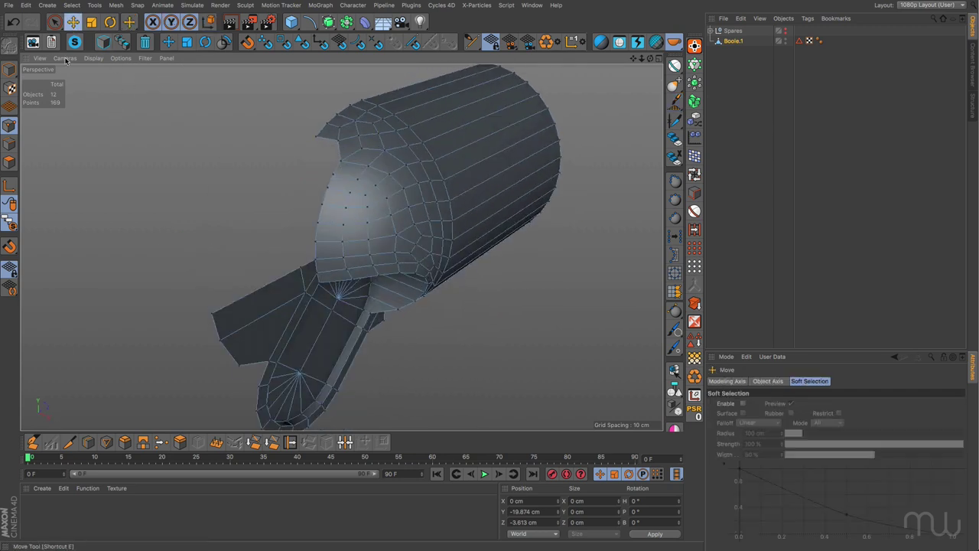
Extrude the two upper edges of the protruding plate sideways to the centre line and set their X position to 0 cm
{"action": "left_click", "coordinate": [9, 144]}
{"action": "left_click", "coordinate": [272, 283]}
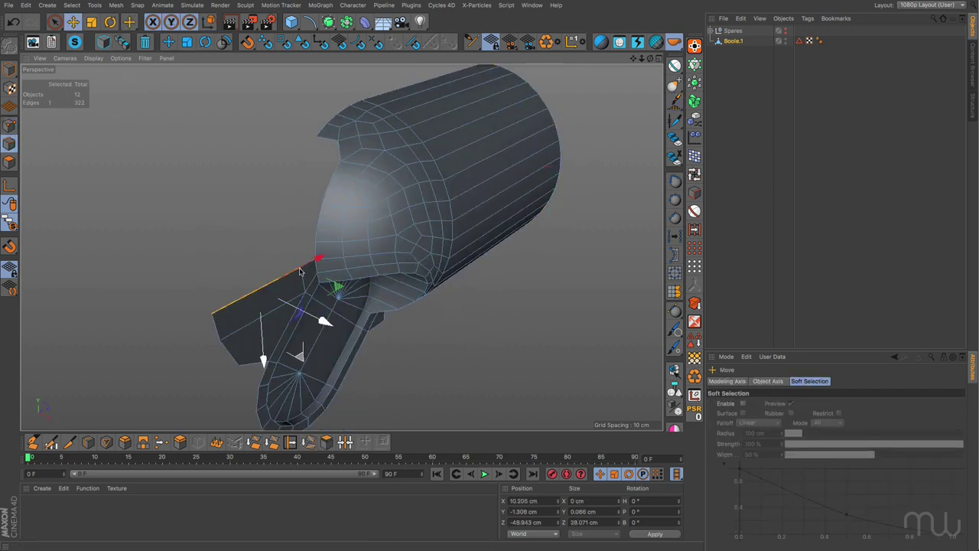
{"action": "left_click", "coordinate": [268, 234]}
{"action": "left_click", "coordinate": [307, 265]}
{"action": "left_click", "coordinate": [280, 278], "text": "shift"}
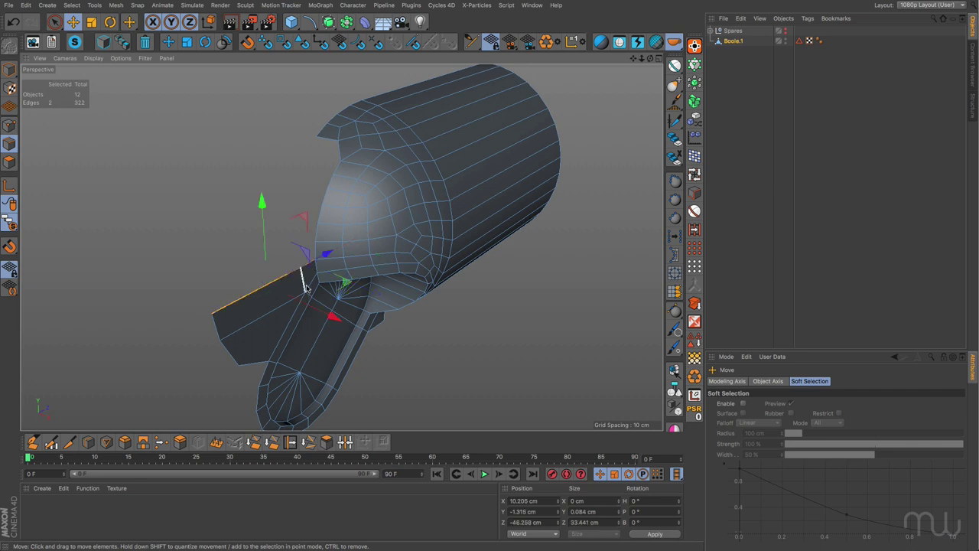
{"action": "left_click_drag", "start_coordinate": [334, 315], "coordinate": [299, 290]}
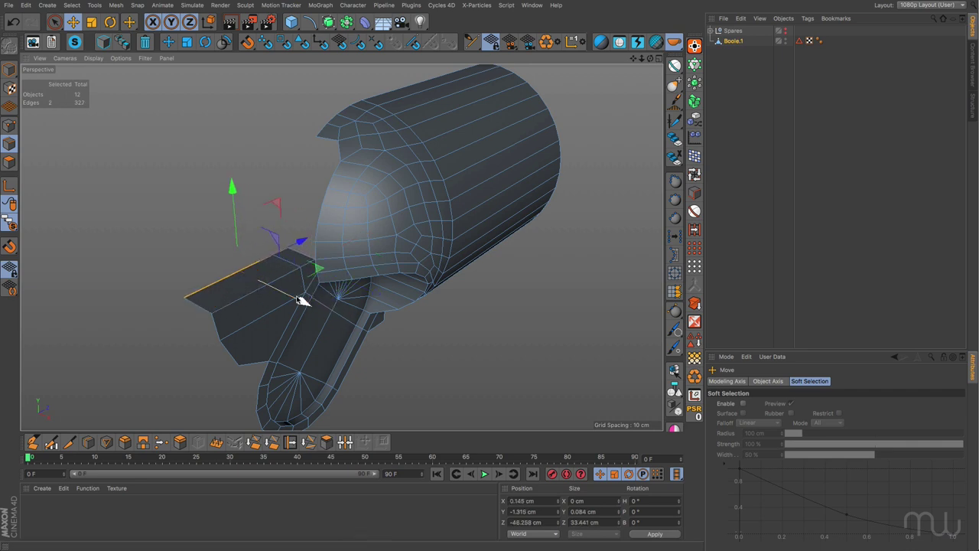
{"action": "left_click", "coordinate": [524, 500]}
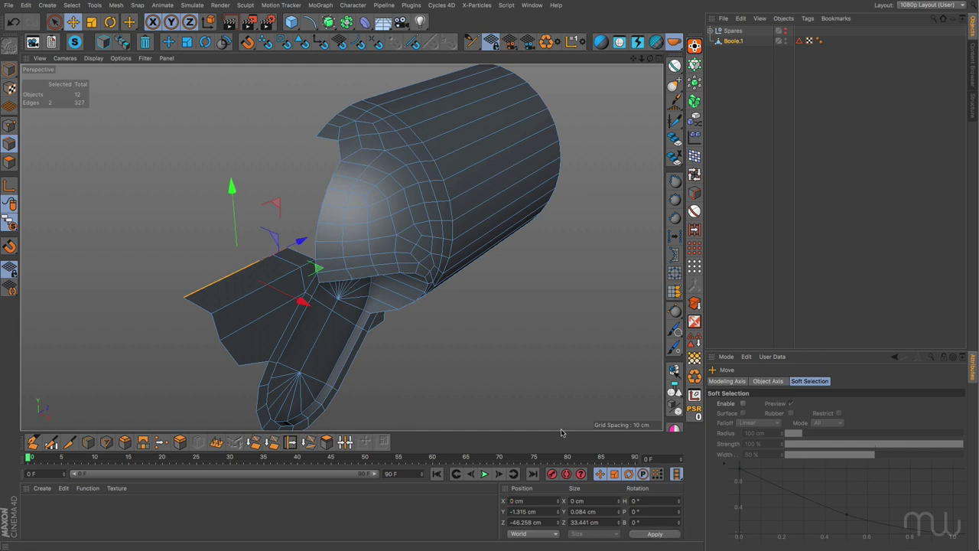
Select the border edges of the cut-out in the dome and extrude them back into the capsule body along Z
{"action": "left_click_drag", "start_coordinate": [439, 370], "coordinate": [500, 331], "text": "alt"}
{"action": "left_click", "coordinate": [413, 146]}
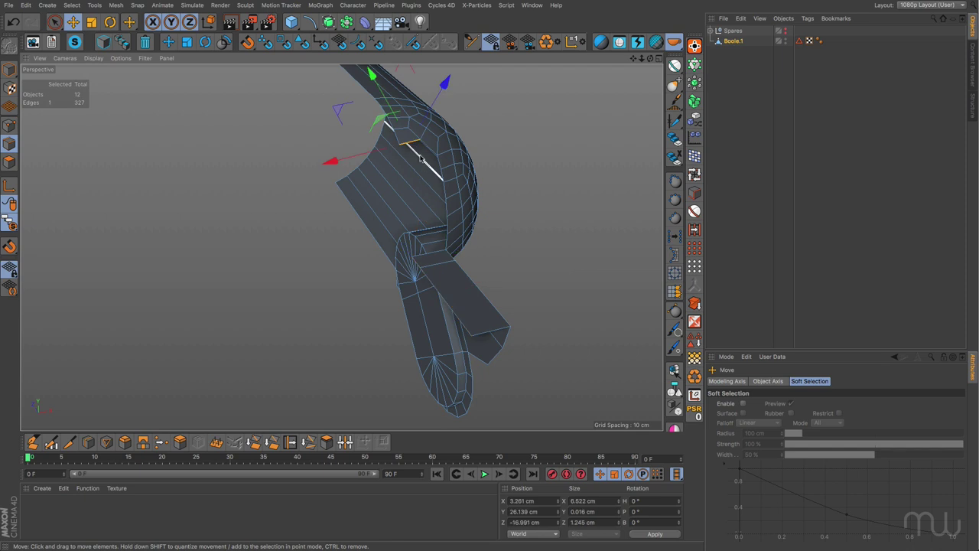
{"action": "scroll", "coordinate": [423, 167], "scroll_direction": "up", "scroll_amount": 3}
{"action": "left_click_drag", "start_coordinate": [380, 240], "coordinate": [392, 235], "text": "alt"}
{"action": "left_click", "coordinate": [477, 154], "text": "shift"}
{"action": "double_click", "coordinate": [511, 223], "text": "shift"}
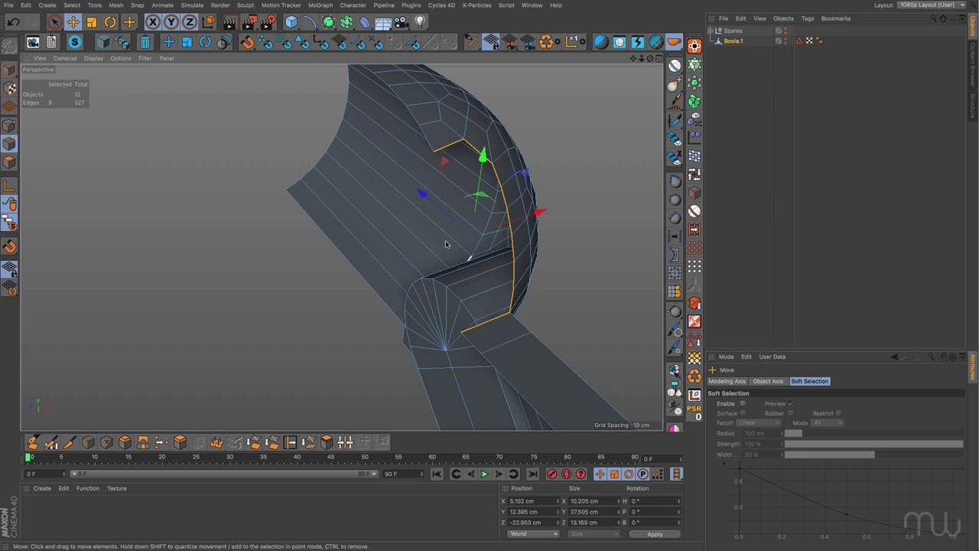
{"action": "left_click_drag", "start_coordinate": [423, 195], "coordinate": [513, 212]}
Scale the extruded cut-out edges flat along Z and clear the edge selection
{"action": "left_click", "coordinate": [89, 22]}
{"action": "left_click_drag", "start_coordinate": [264, 200], "coordinate": [353, 204]}
{"action": "left_click_drag", "start_coordinate": [515, 166], "coordinate": [451, 203], "text": "alt"}
{"action": "left_click", "coordinate": [467, 222]}
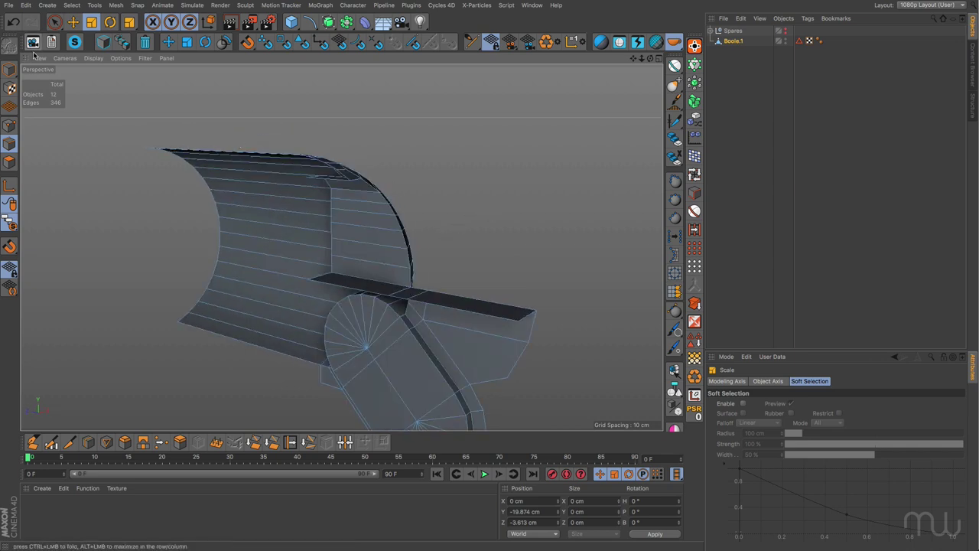
Select all polygons of the extruded inner wall using Live Selection limited to visible elements
{"action": "left_click", "coordinate": [55, 23]}
{"action": "left_click", "coordinate": [9, 161]}
{"action": "mouse_move", "coordinate": [350, 270]}
{"action": "left_mouse_down", "text": "alt"}
{"action": "mouse_move", "coordinate": [344, 195]}
{"action": "mouse_move", "coordinate": [370, 247]}
{"action": "mouse_move", "coordinate": [389, 348]}
{"action": "left_mouse_up", "text": "alt"}
{"action": "mouse_move", "coordinate": [372, 265]}
{"action": "left_mouse_down"}
{"action": "mouse_move", "coordinate": [372, 247]}
{"action": "mouse_move", "coordinate": [378, 267]}
{"action": "left_mouse_up"}
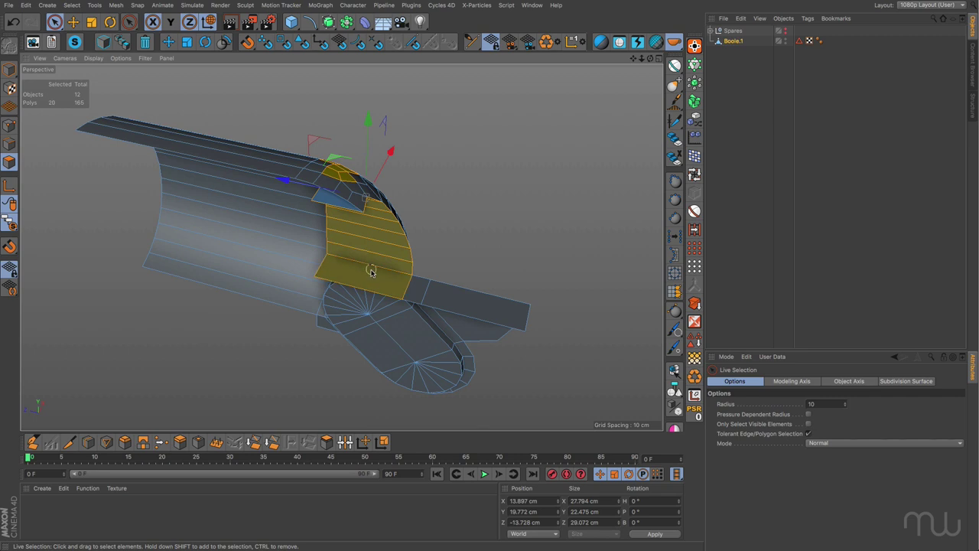
{"action": "left_click", "coordinate": [808, 425]}
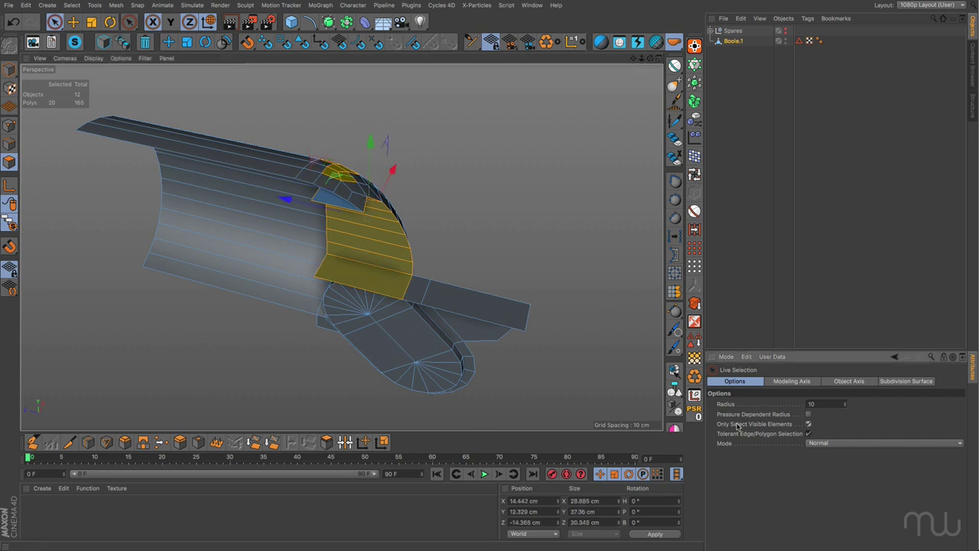
{"action": "left_click_drag", "start_coordinate": [444, 238], "coordinate": [426, 169], "text": "alt"}
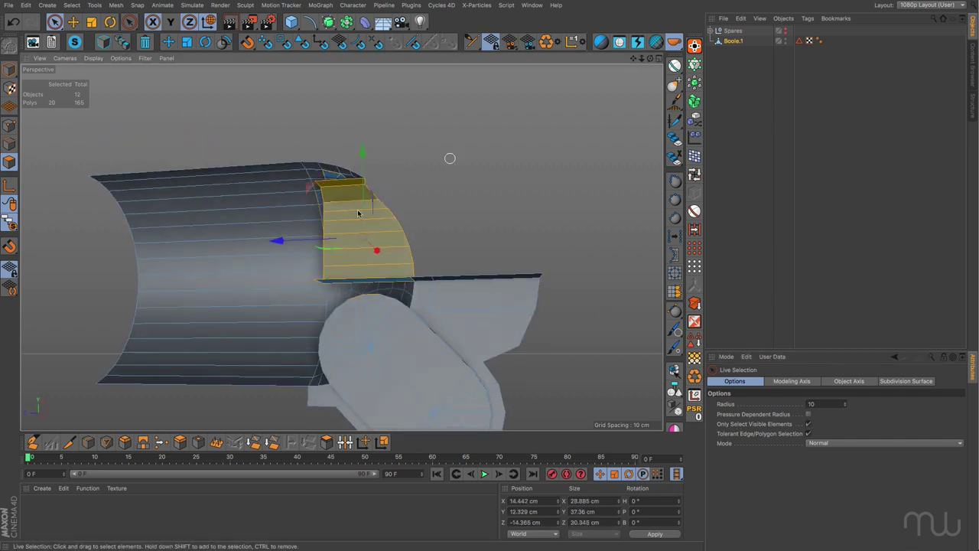
{"action": "left_click", "coordinate": [345, 189]}
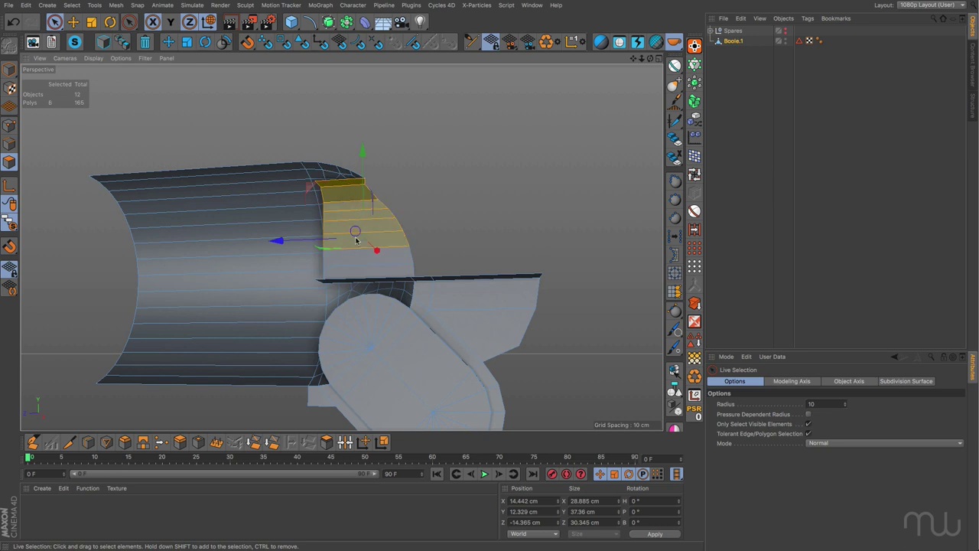
{"action": "left_click_drag", "start_coordinate": [357, 245], "coordinate": [362, 280], "text": "alt"}
{"action": "left_click", "coordinate": [363, 280], "text": "shift"}
{"action": "left_click_drag", "start_coordinate": [467, 238], "coordinate": [229, 221], "text": "alt"}
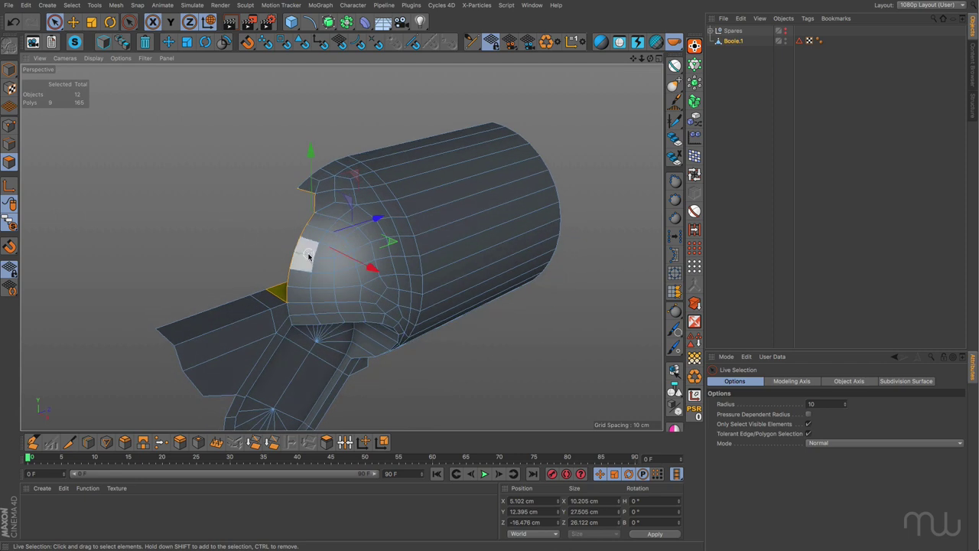
Split the selected inner-wall polygons off into a separate object and select that object
{"action": "key", "text": "u"}
{"action": "key", "text": "Escape"}
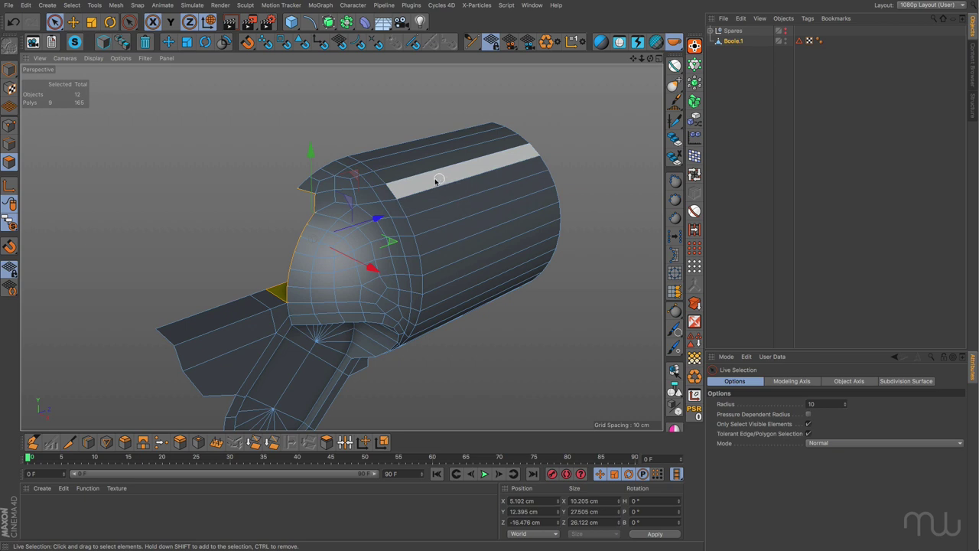
{"action": "key", "text": "u"}
{"action": "key", "text": "p"}
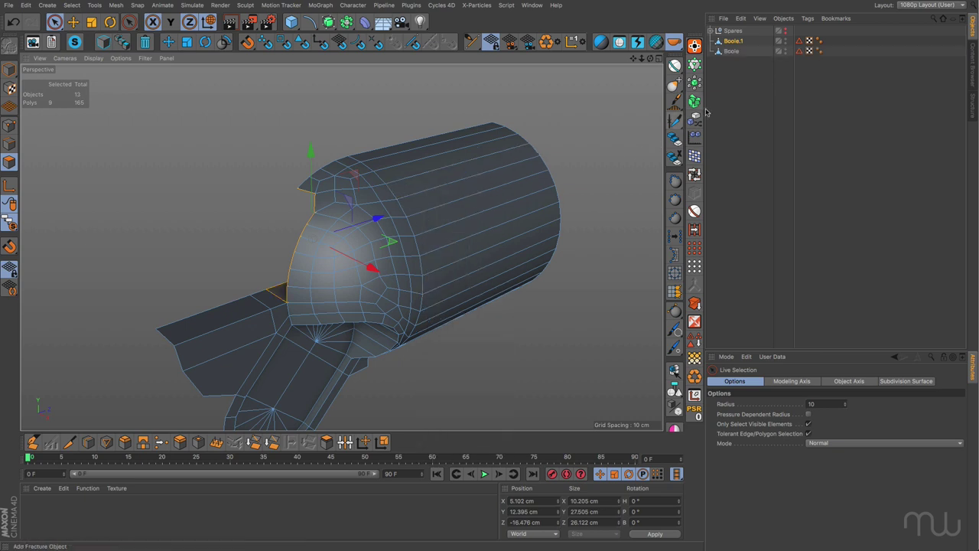
{"action": "left_click", "coordinate": [730, 51]}
Select every polygon of the split panel and reverse their normals
{"action": "left_click_drag", "start_coordinate": [280, 286], "coordinate": [501, 247], "text": "alt"}
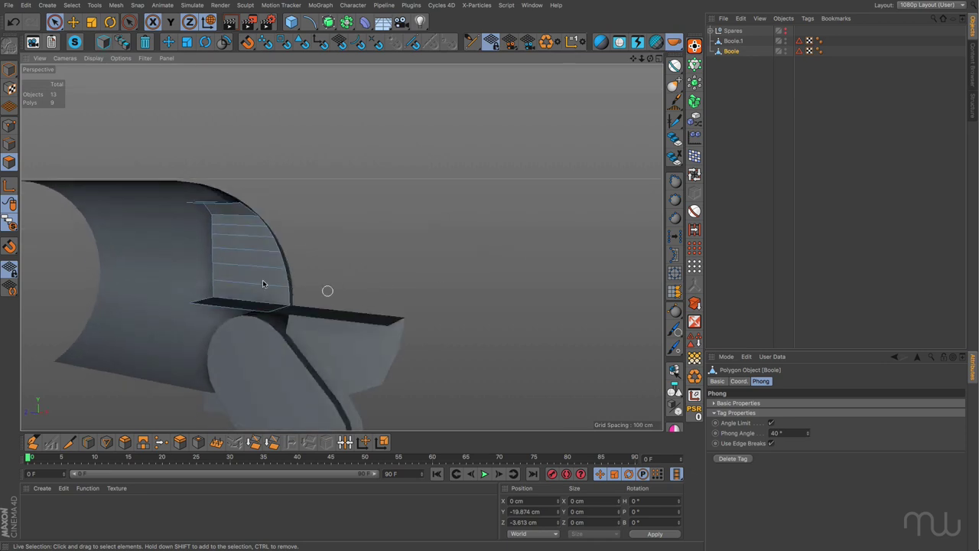
{"action": "scroll", "coordinate": [192, 265], "scroll_direction": "up", "scroll_amount": 3}
{"action": "left_click_drag", "start_coordinate": [239, 271], "coordinate": [212, 271], "text": "alt"}
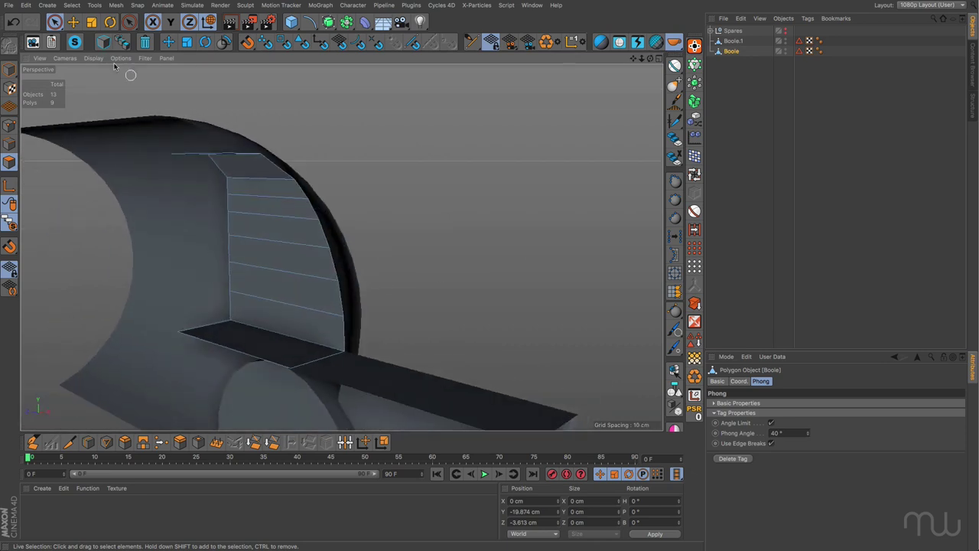
{"action": "left_click", "coordinate": [10, 165]}
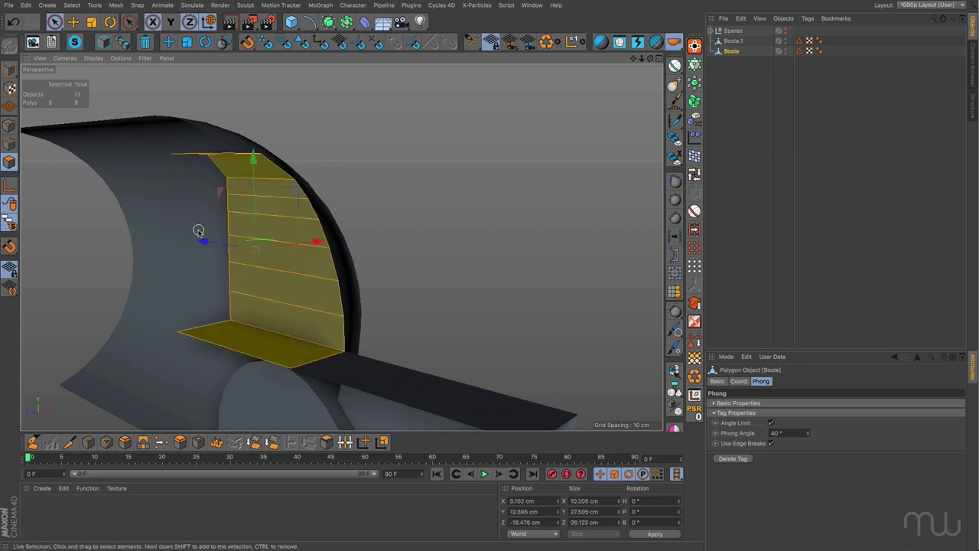
{"action": "key", "text": "u"}
{"action": "key", "text": "r"}
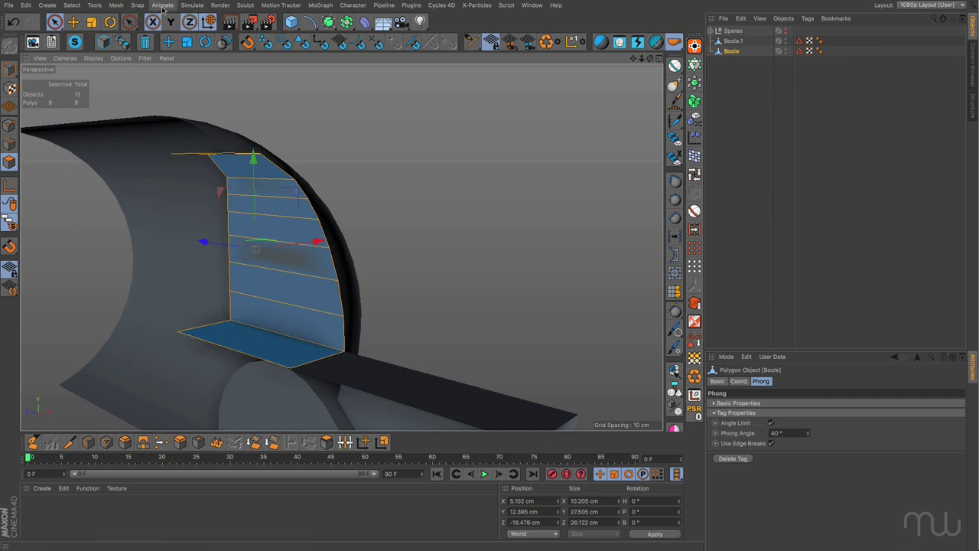
Offset the split panel's polygons with Normal Move by -0.366 cm to leave a gap to the dome
{"action": "left_click", "coordinate": [364, 442]}
{"action": "left_click_drag", "start_coordinate": [448, 299], "coordinate": [351, 310], "text": "alt"}
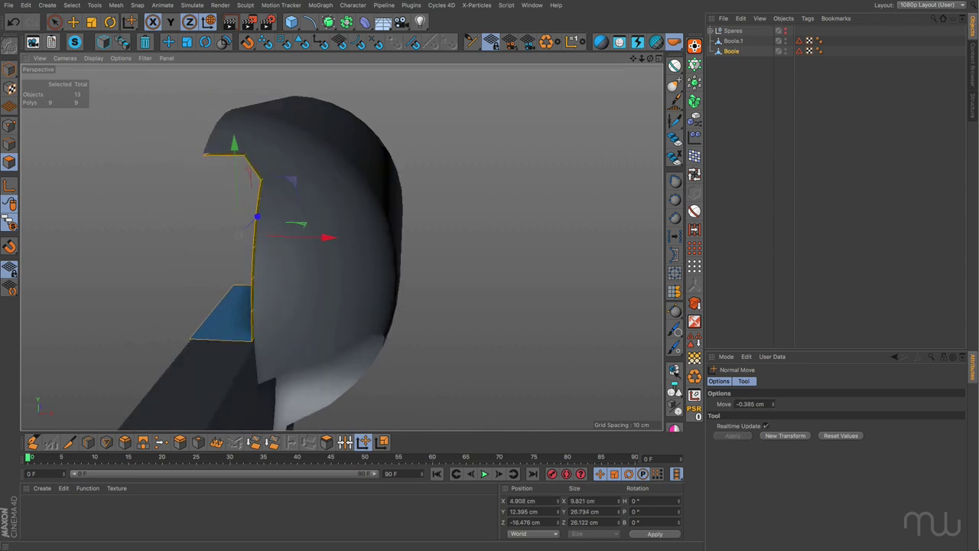
{"action": "left_click_drag", "start_coordinate": [365, 315], "coordinate": [490, 311], "text": "alt"}
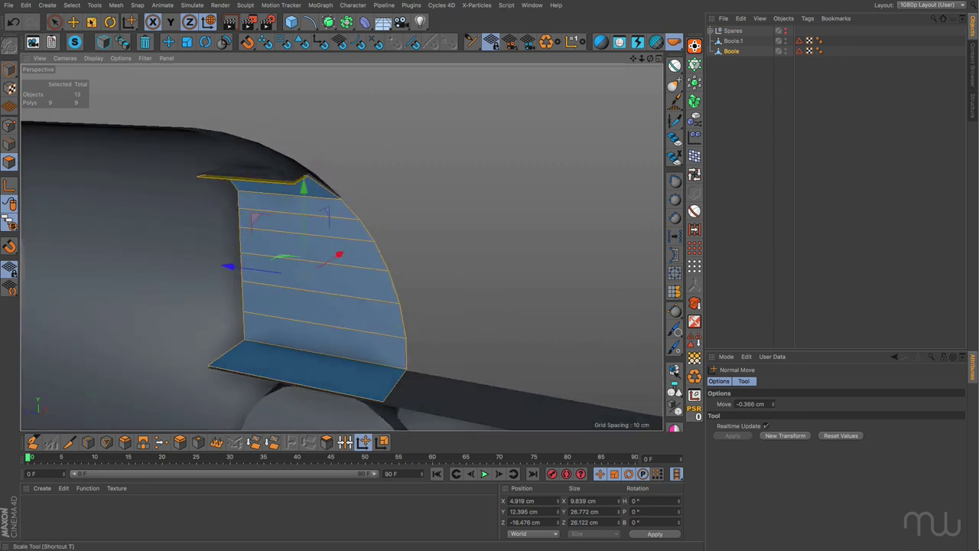
Select the split panel's curved front border edges and move them forward along Z to about -55 cm
{"action": "left_click", "coordinate": [73, 21]}
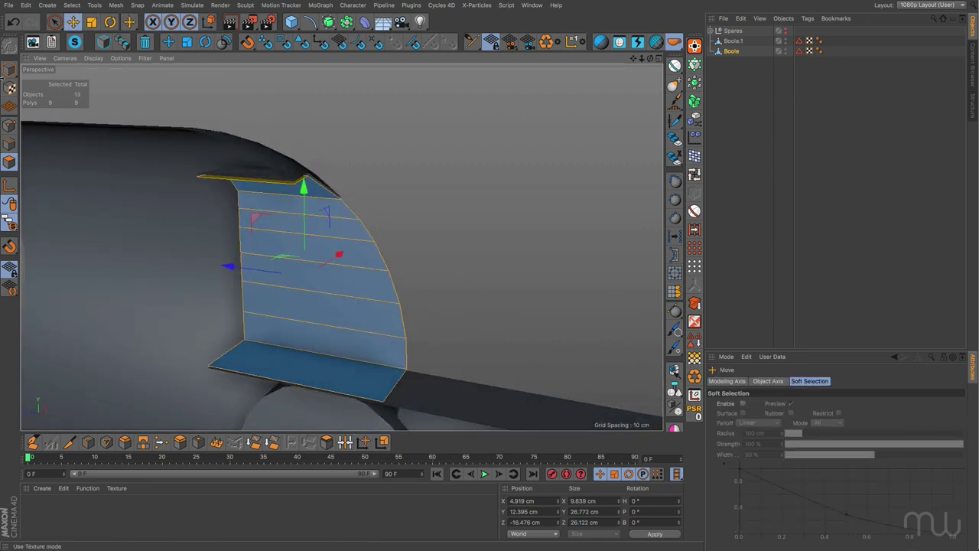
{"action": "left_click", "coordinate": [9, 144]}
{"action": "double_click", "coordinate": [360, 214]}
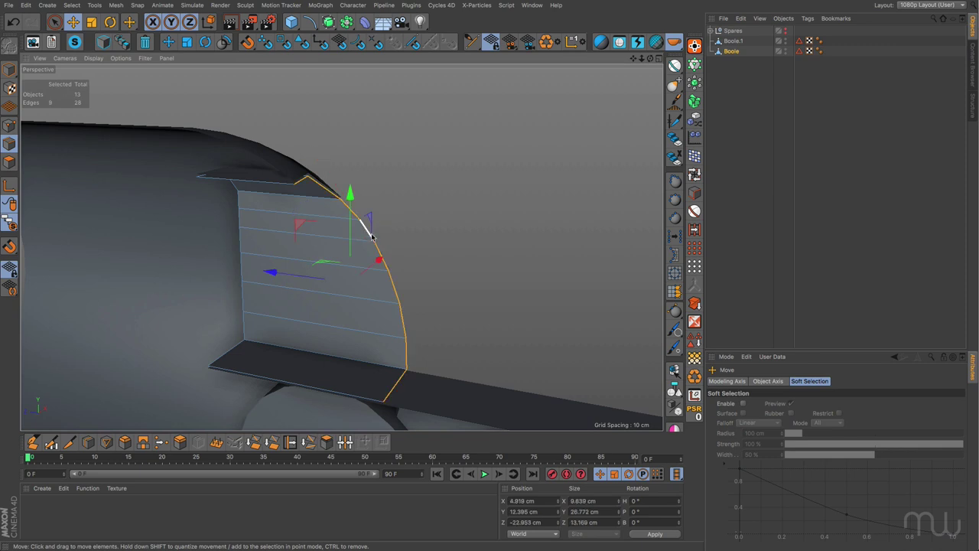
{"action": "left_click_drag", "start_coordinate": [276, 274], "coordinate": [443, 309]}
Remove the five intermediate lengthwise edges from the split panel's side wall
{"action": "left_click_drag", "start_coordinate": [509, 217], "coordinate": [218, 202], "text": "alt"}
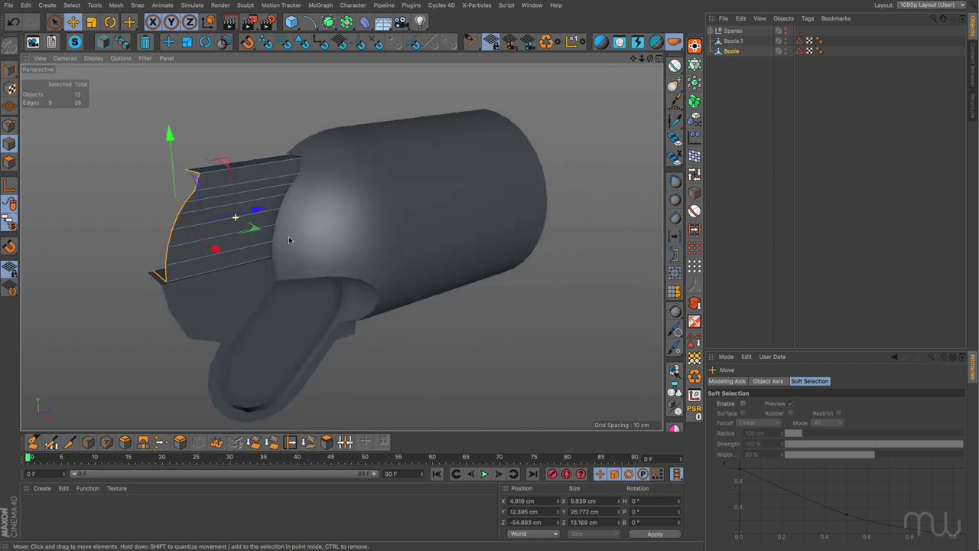
{"action": "left_click", "coordinate": [218, 201]}
{"action": "left_click", "coordinate": [217, 211], "text": "shift"}
{"action": "left_click", "coordinate": [216, 223], "text": "shift"}
{"action": "left_click", "coordinate": [214, 251], "text": "shift"}
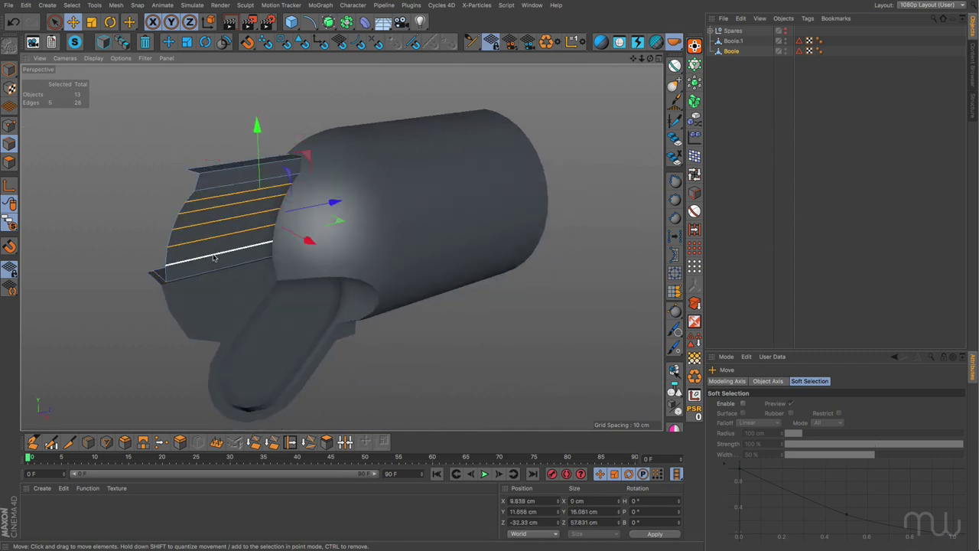
{"action": "key", "text": "Delete"}
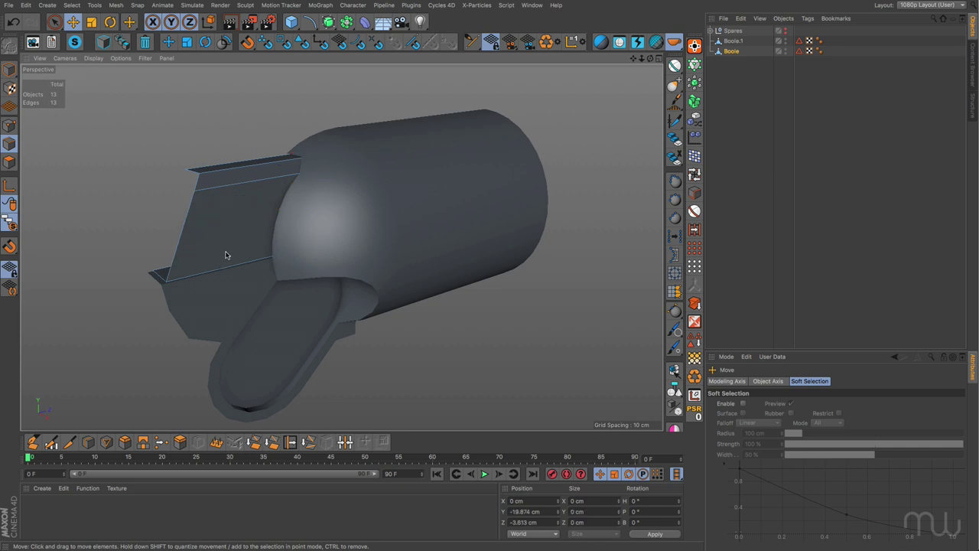
Scale the slanted front edge of the panel's side wall along Z until it is nearly vertical, and clear the selection
{"action": "left_click", "coordinate": [192, 207]}
{"action": "left_click", "coordinate": [91, 25]}
{"action": "left_click_drag", "start_coordinate": [262, 214], "coordinate": [187, 233]}
{"action": "left_click", "coordinate": [571, 228]}
{"action": "left_click_drag", "start_coordinate": [245, 214], "coordinate": [266, 217], "text": "alt"}
Compare the panel's shape with the reference image in the Right view and examine it from several perspective angles
{"action": "scroll", "coordinate": [298, 165], "scroll_direction": "up", "scroll_amount": 6}
{"action": "scroll", "coordinate": [266, 215], "scroll_direction": "down", "scroll_amount": 5}
{"action": "middle_click_drag", "start_coordinate": [259, 284], "coordinate": [342, 247], "text": "alt"}
{"action": "left_click_drag", "start_coordinate": [342, 246], "coordinate": [333, 207], "text": "alt"}
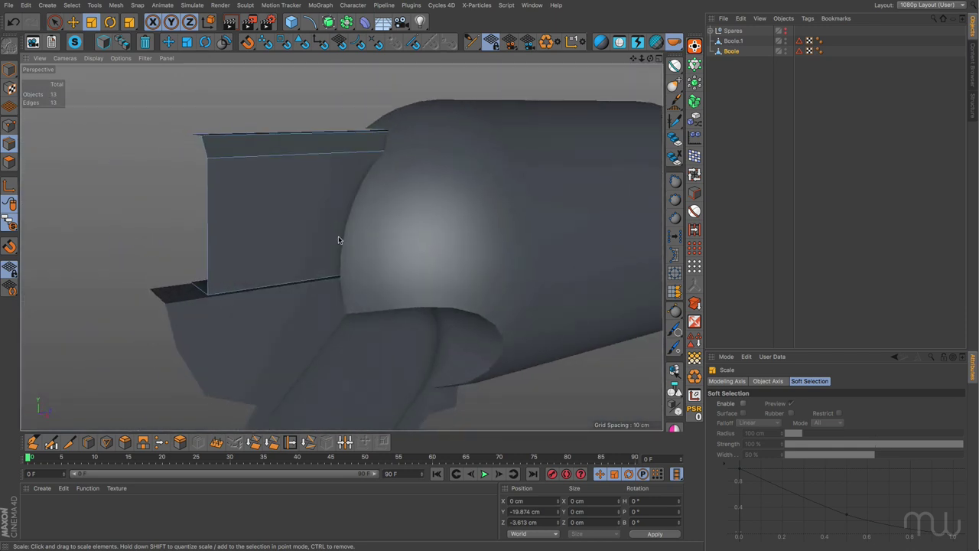
{"action": "middle_click", "coordinate": [339, 240]}
{"action": "middle_click", "coordinate": [266, 331]}
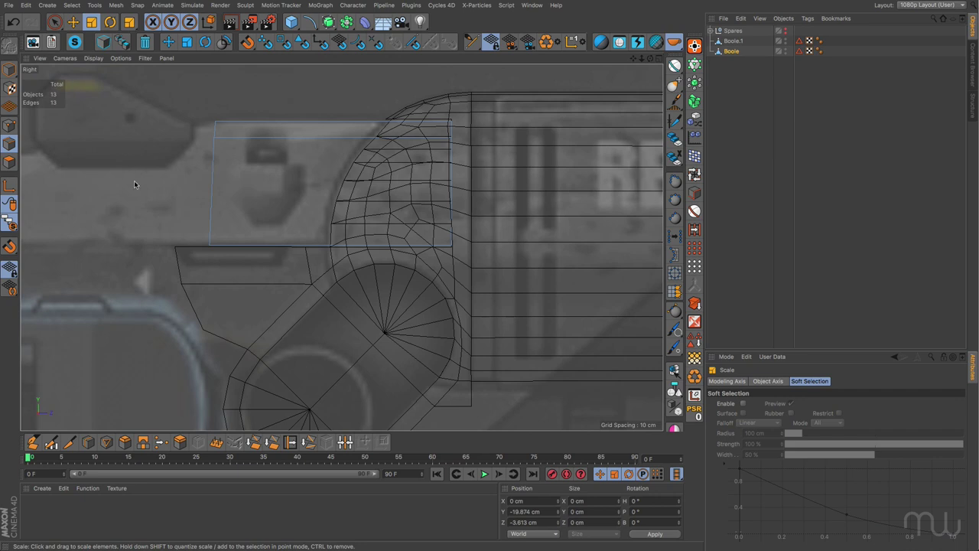
{"action": "middle_click_drag", "start_coordinate": [91, 185], "coordinate": [274, 216], "text": "alt"}
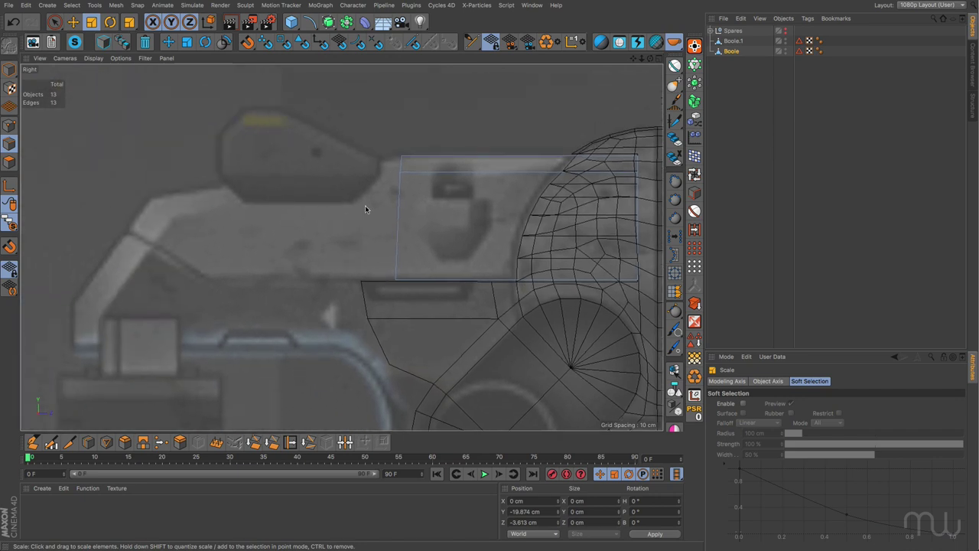
{"action": "middle_click", "coordinate": [391, 205]}
{"action": "middle_click", "coordinate": [262, 164]}
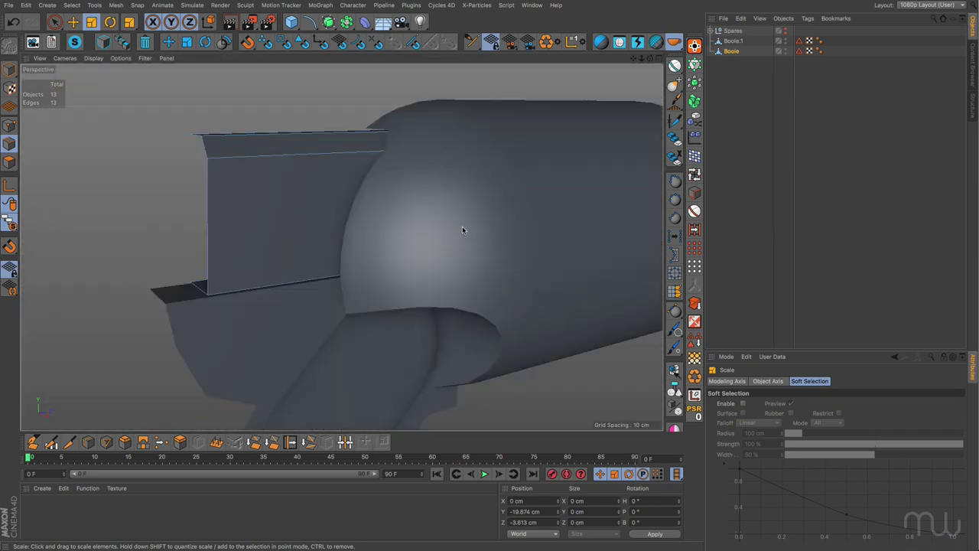
{"action": "scroll", "coordinate": [463, 229], "scroll_direction": "down", "scroll_amount": 4}
{"action": "middle_click_drag", "start_coordinate": [444, 230], "coordinate": [306, 223], "text": "alt"}
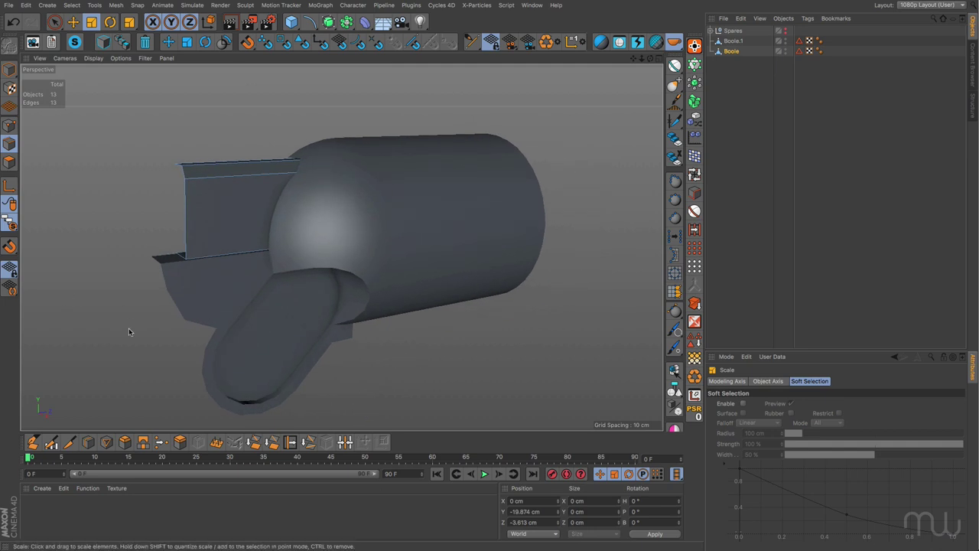
{"action": "middle_click_drag", "start_coordinate": [256, 214], "coordinate": [323, 208], "text": "alt"}
{"action": "left_click_drag", "start_coordinate": [308, 220], "coordinate": [295, 201], "text": "alt"}
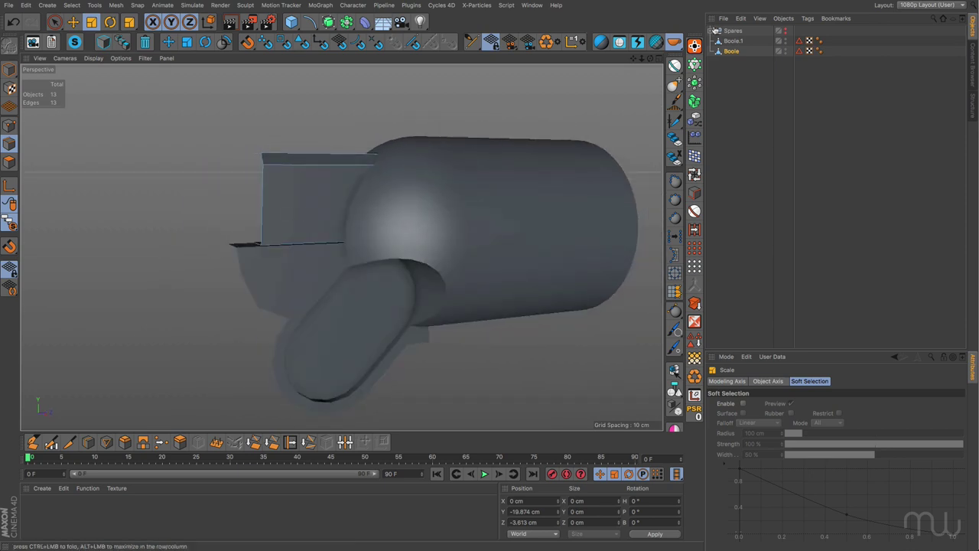
Hide the split panel, and extrude the short rear plate edge beneath the Boole.1 body backward to about Z 67.46 cm
{"action": "double_click", "coordinate": [787, 51], "text": "alt"}
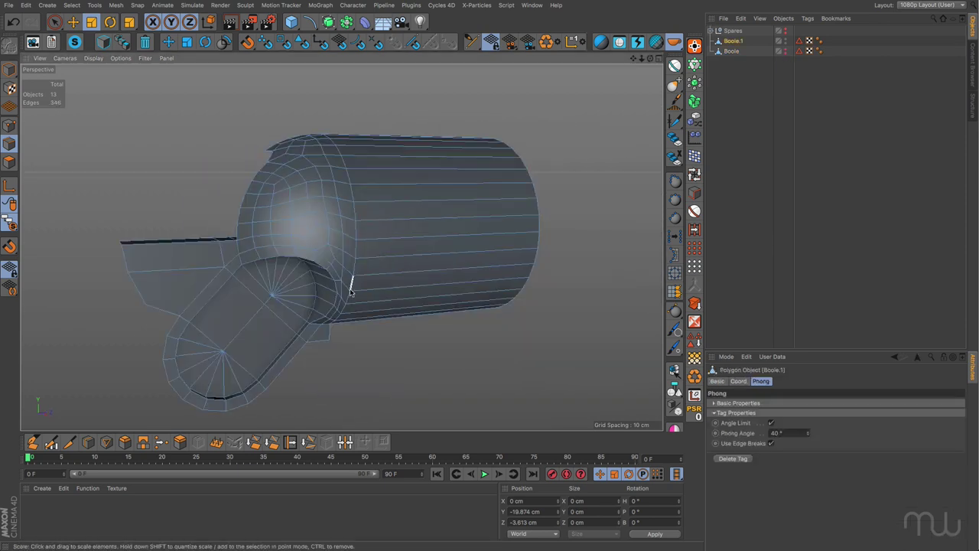
{"action": "left_click_drag", "start_coordinate": [351, 289], "coordinate": [381, 355], "text": "alt"}
{"action": "left_click", "coordinate": [352, 359]}
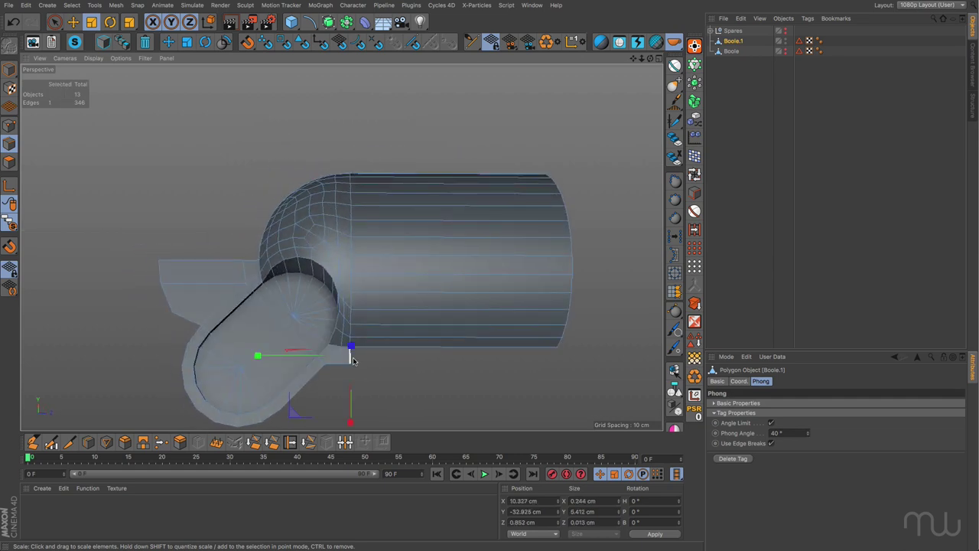
{"action": "key", "text": "e"}
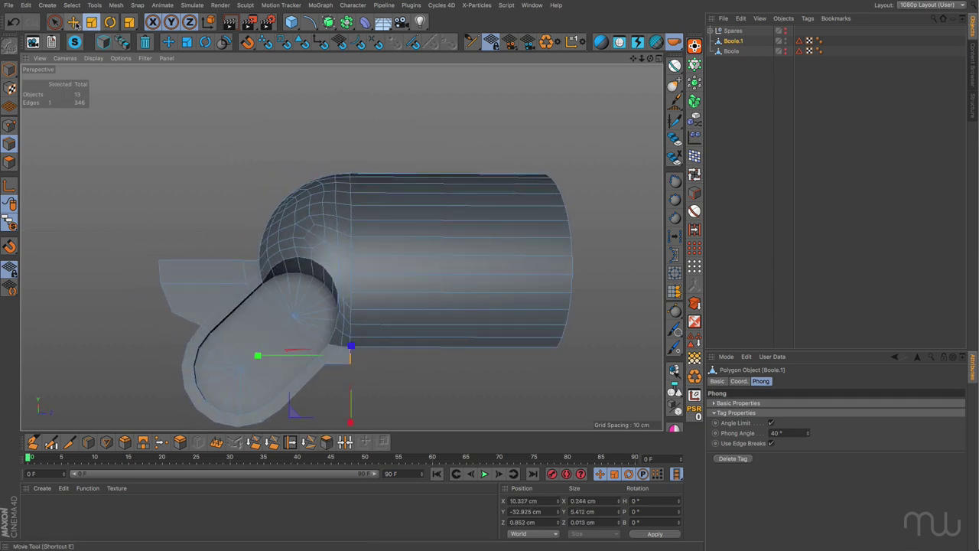
{"action": "left_click_drag", "start_coordinate": [271, 358], "coordinate": [475, 366], "text": "ctrl"}
{"action": "middle_click_drag", "start_coordinate": [388, 262], "coordinate": [289, 233], "text": "alt"}
{"action": "left_click_drag", "start_coordinate": [467, 332], "coordinate": [299, 378], "text": "alt"}
{"action": "scroll", "coordinate": [498, 286], "scroll_direction": "up", "scroll_amount": 3}
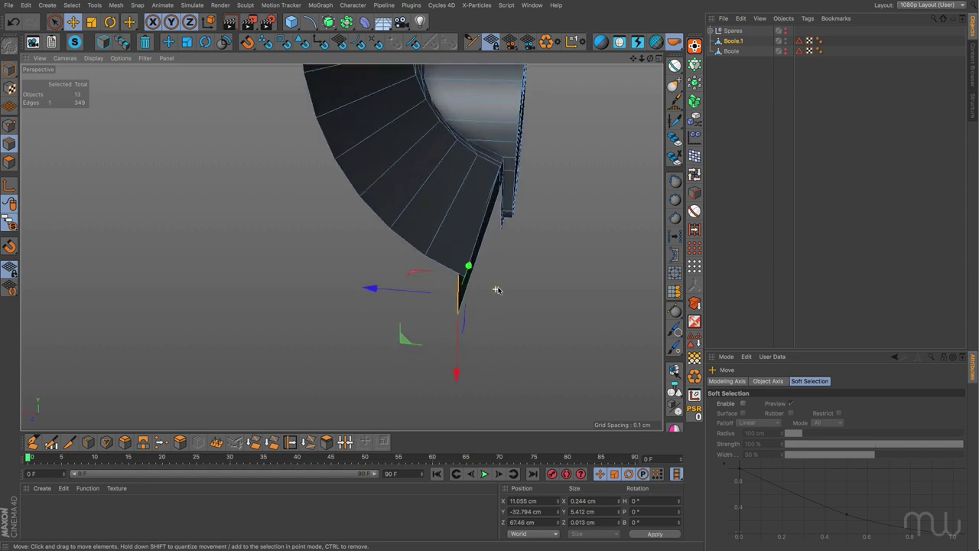
{"action": "scroll", "coordinate": [476, 318], "scroll_direction": "up", "scroll_amount": 2}
{"action": "scroll", "coordinate": [476, 318], "scroll_direction": "up", "scroll_amount": 3}
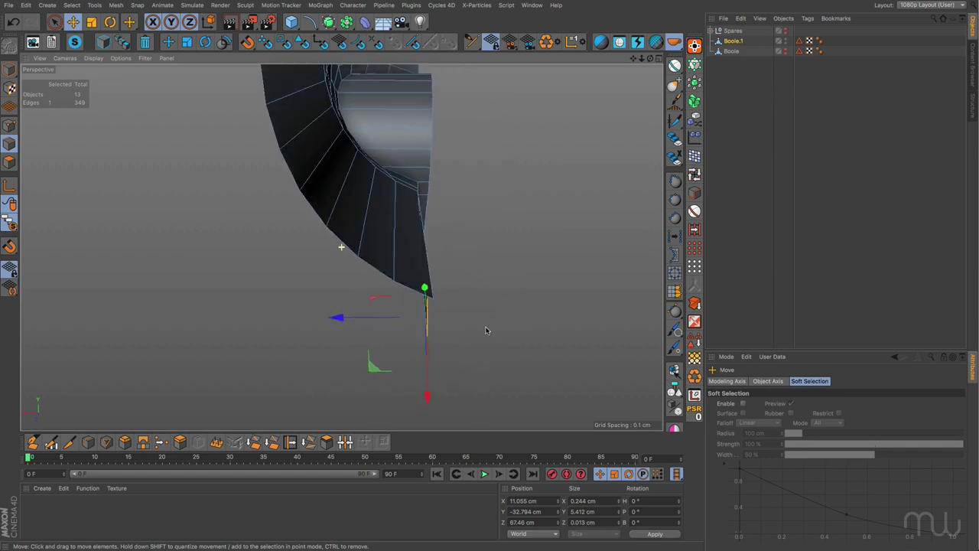
Weld the rear corner point of the Boole.1 body to the adjacent upper point of the newly extruded plate strip
{"action": "left_click", "coordinate": [161, 442]}
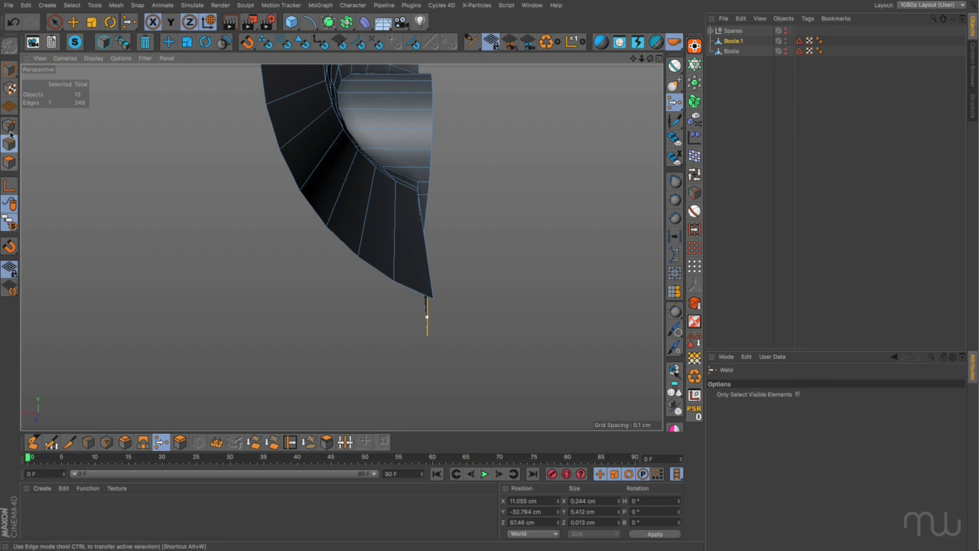
{"action": "left_click", "coordinate": [432, 300]}
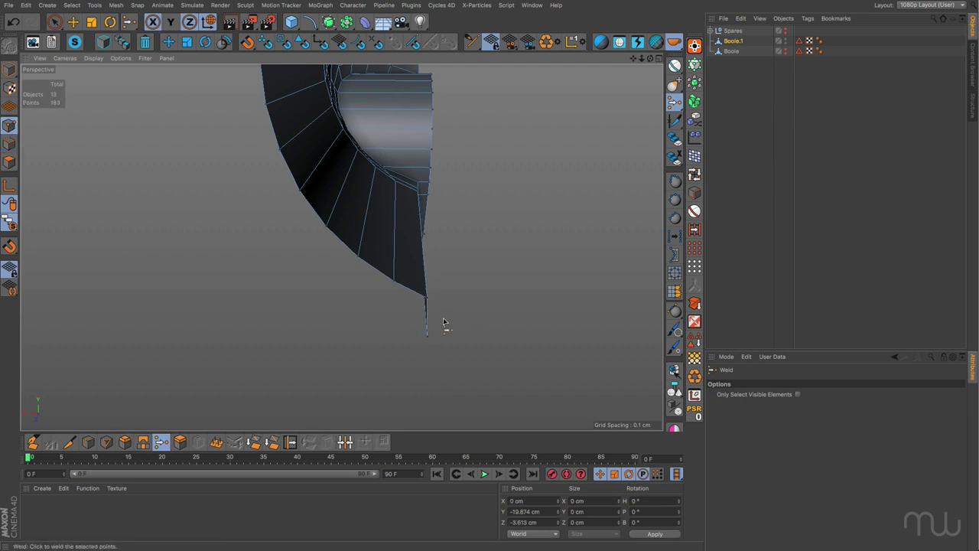
Extrude the two lower edges of the narrow plate strip beneath the body downward to about Y -52.94 cm
{"action": "left_click_drag", "start_coordinate": [459, 293], "coordinate": [533, 257], "text": "alt"}
{"action": "right_click_drag", "start_coordinate": [292, 344], "coordinate": [224, 271], "text": "alt"}
{"action": "middle_click_drag", "start_coordinate": [225, 271], "coordinate": [328, 293], "text": "alt"}
{"action": "left_click_drag", "start_coordinate": [329, 293], "coordinate": [411, 308], "text": "alt"}
{"action": "left_click", "coordinate": [72, 22]}
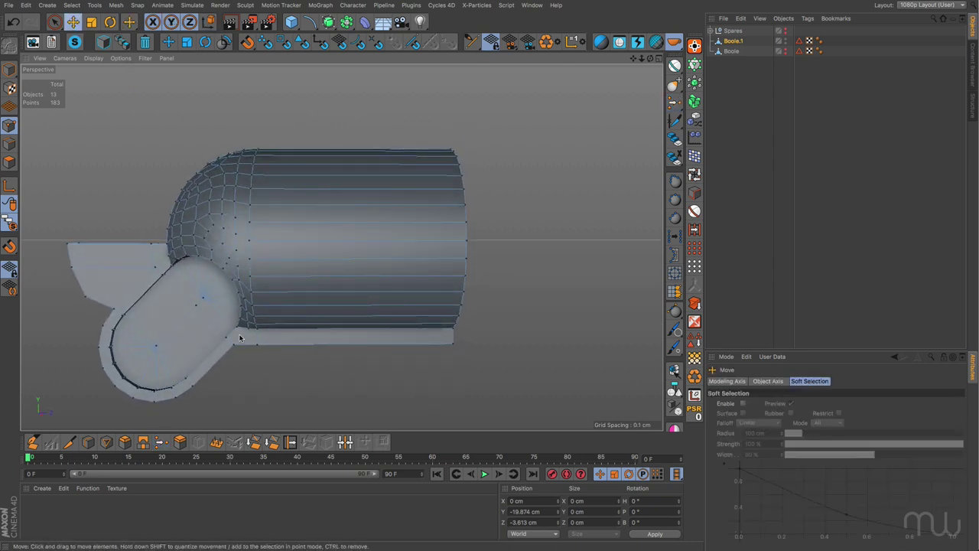
{"action": "left_click", "coordinate": [10, 144]}
{"action": "left_click", "coordinate": [244, 350], "text": "shift"}
{"action": "left_click_drag", "start_coordinate": [344, 270], "coordinate": [344, 307]}
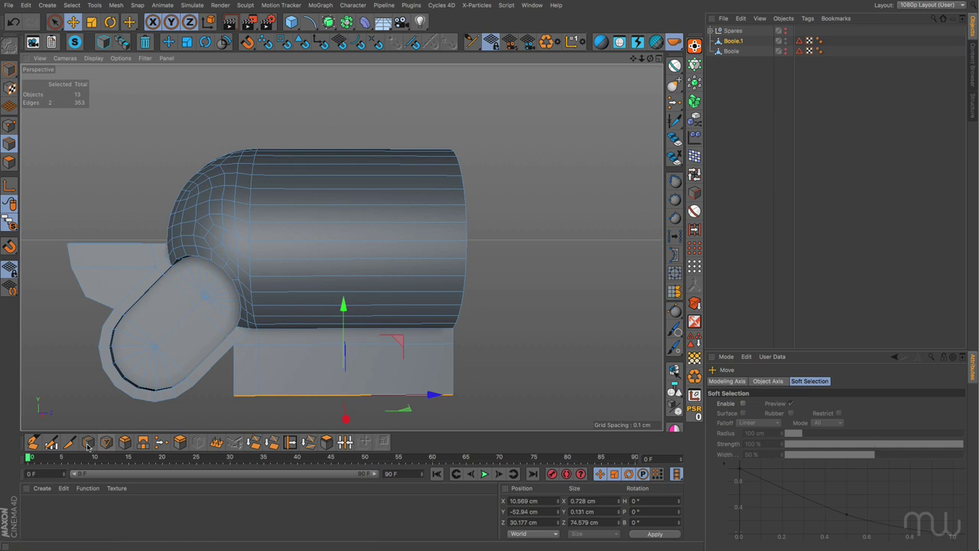
Weld the front lower corner of the extended plate to the lower end point of the rounded recess's outer rim
{"action": "left_click", "coordinate": [162, 442]}
{"action": "left_click", "coordinate": [10, 125]}
{"action": "left_click_drag", "start_coordinate": [215, 391], "coordinate": [195, 385]}
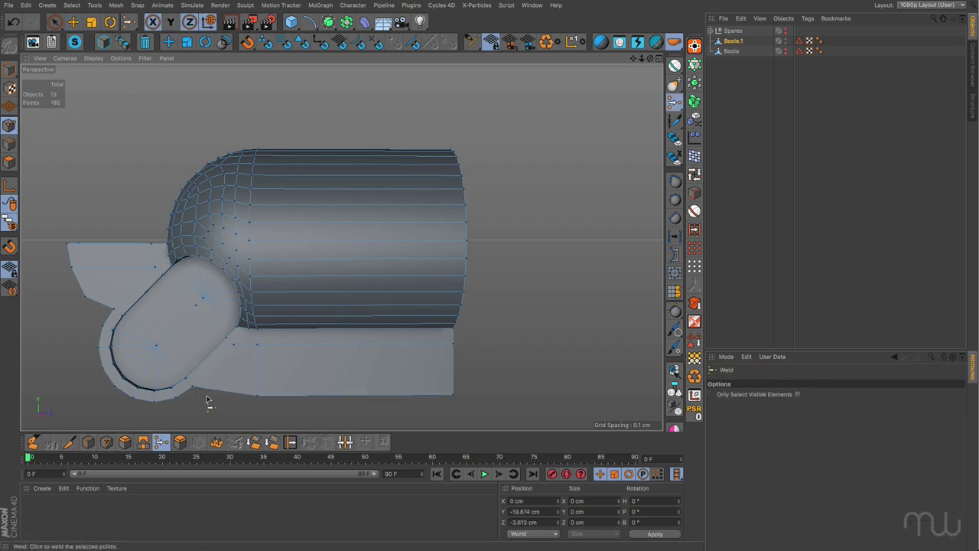
Extrude the six curved outer rim edges around the recess's lower end outward by about 9.4 cm with an edge angle of 0°
{"action": "middle_click_drag", "start_coordinate": [283, 359], "coordinate": [372, 324], "text": "alt"}
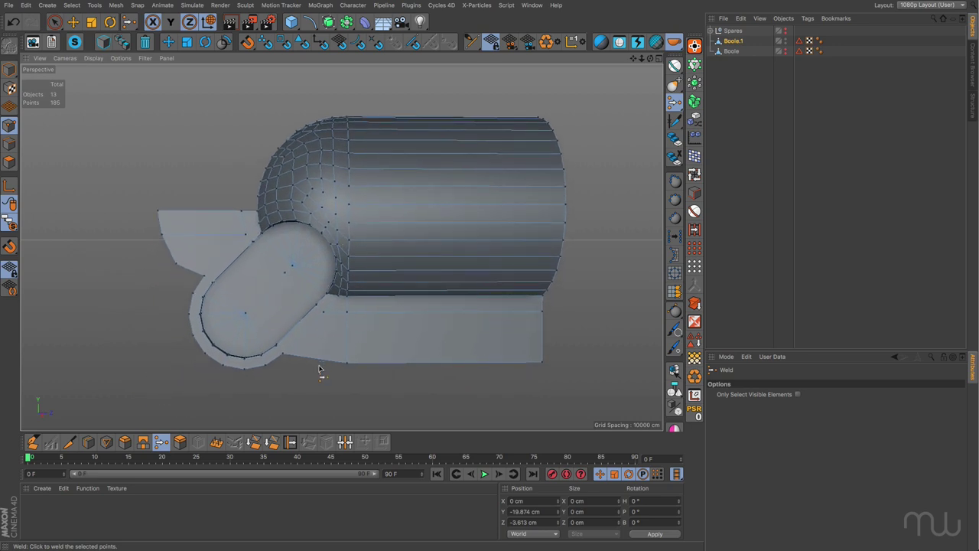
{"action": "key", "text": "e"}
{"action": "left_click", "coordinate": [9, 143]}
{"action": "left_click_drag", "start_coordinate": [191, 325], "coordinate": [206, 365]}
{"action": "left_click", "coordinate": [245, 357], "text": "shift"}
{"action": "left_click", "coordinate": [274, 361], "text": "ctrl"}
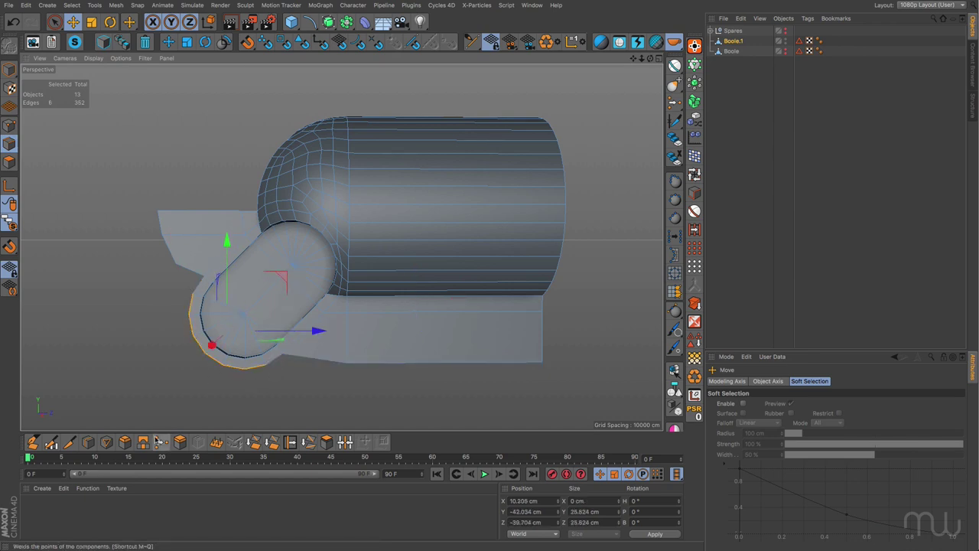
{"action": "left_click", "coordinate": [125, 442]}
{"action": "left_click", "coordinate": [180, 442]}
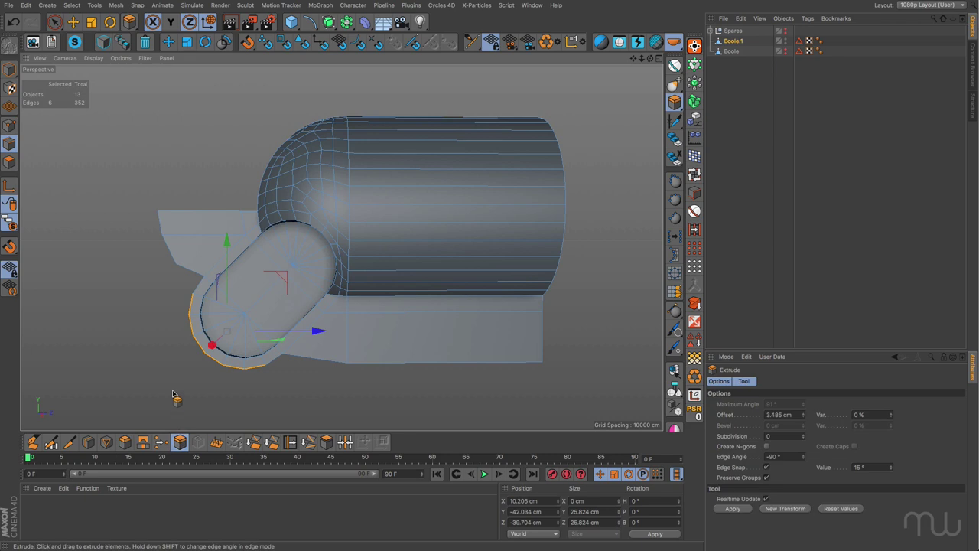
{"action": "double_click", "coordinate": [774, 456]}
{"action": "type", "text": "0"}
{"action": "left_click_drag", "start_coordinate": [356, 403], "coordinate": [413, 404]}
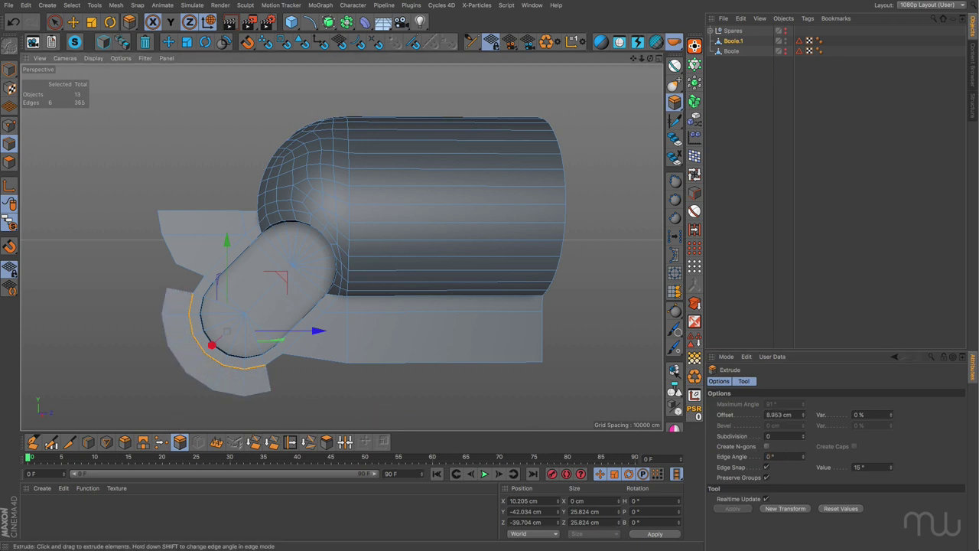
{"action": "left_click_drag", "start_coordinate": [354, 400], "coordinate": [358, 401]}
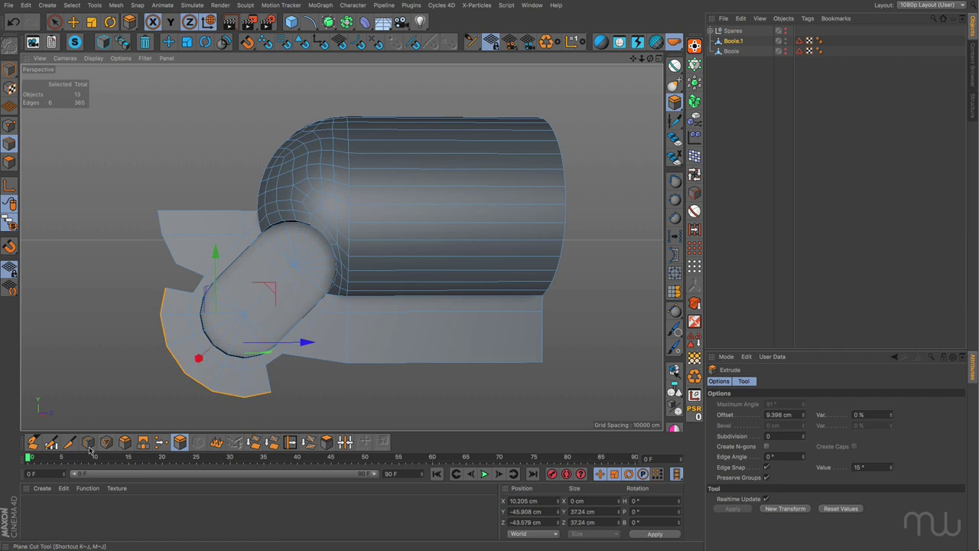
Bridge the gaps between both ends of the extruded rim and the neighbouring upper and lower plate sections
{"action": "left_click", "coordinate": [142, 442]}
{"action": "left_click_drag", "start_coordinate": [273, 396], "coordinate": [242, 373]}
{"action": "mouse_move", "coordinate": [178, 288]}
{"action": "left_mouse_down"}
{"action": "mouse_move", "coordinate": [182, 280]}
{"action": "mouse_move", "coordinate": [175, 291]}
{"action": "left_mouse_up"}
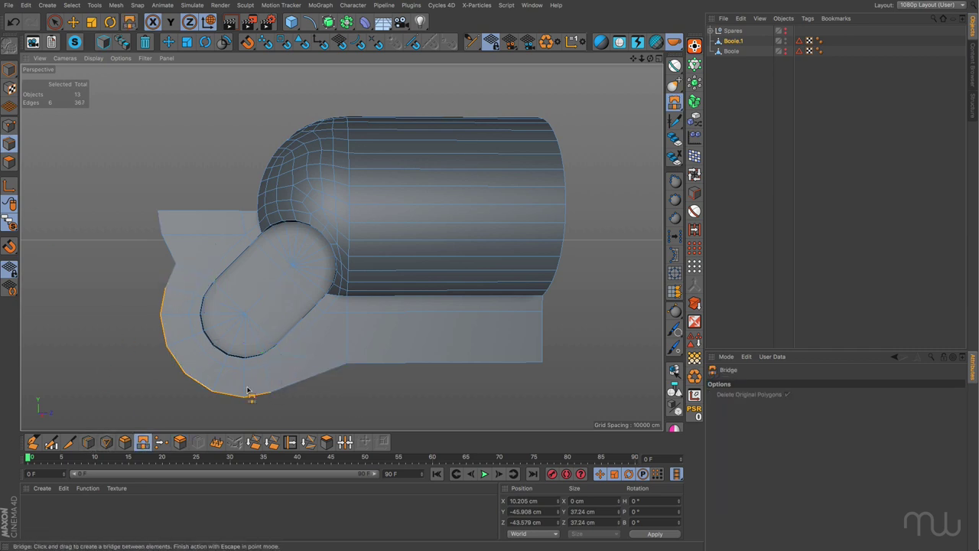
Select all polygons of Boole.1, deselect the object and examine the body's shading from several perspective angles
{"action": "scroll", "coordinate": [405, 400], "scroll_direction": "down", "scroll_amount": 2}
{"action": "left_click_drag", "start_coordinate": [388, 403], "coordinate": [428, 405], "text": "alt"}
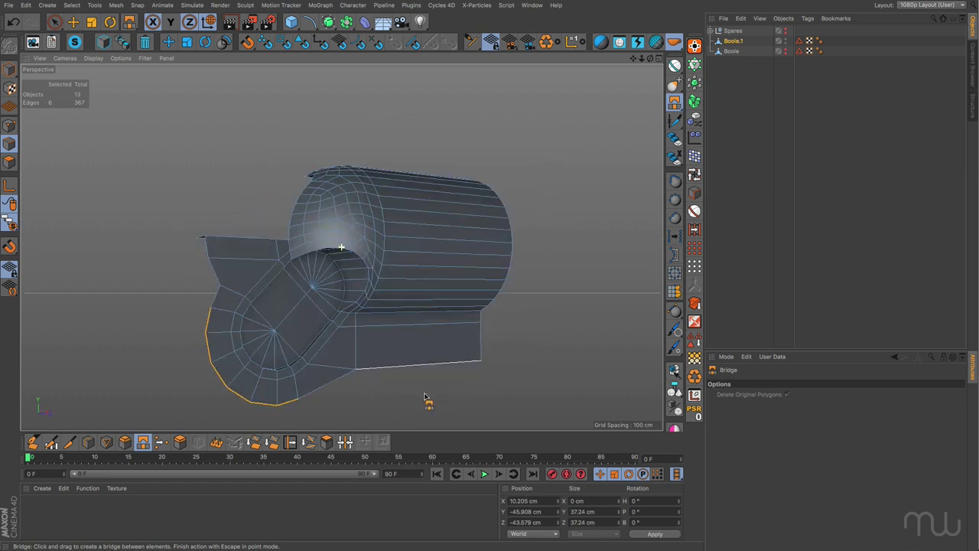
{"action": "left_click", "coordinate": [9, 162]}
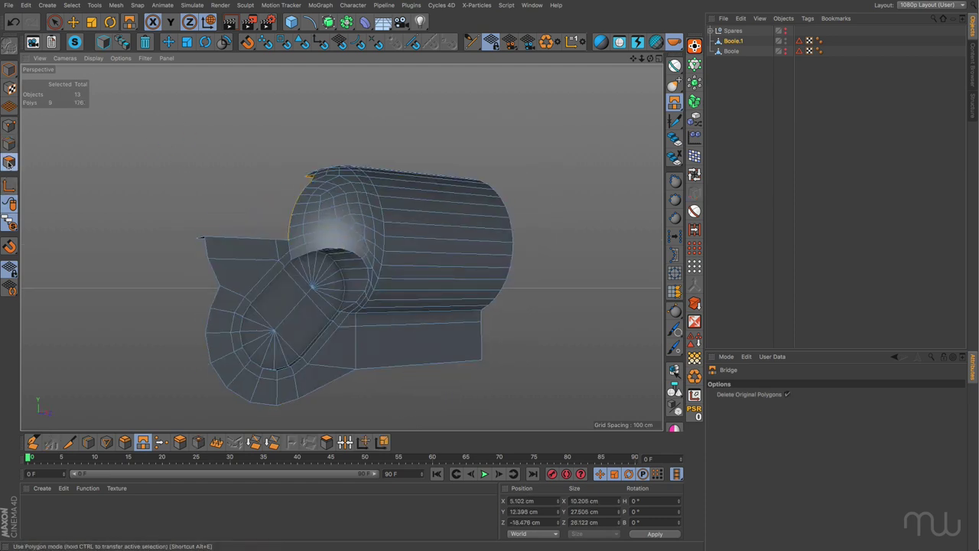
{"action": "key", "text": "ctrl+a"}
{"action": "mouse_move", "coordinate": [387, 240]}
{"action": "left_mouse_down", "text": "alt"}
{"action": "mouse_move", "coordinate": [572, 280]}
{"action": "mouse_move", "coordinate": [549, 291]}
{"action": "mouse_move", "coordinate": [495, 268]}
{"action": "mouse_move", "coordinate": [373, 254]}
{"action": "left_mouse_up", "text": "alt"}
{"action": "left_click", "coordinate": [755, 142]}
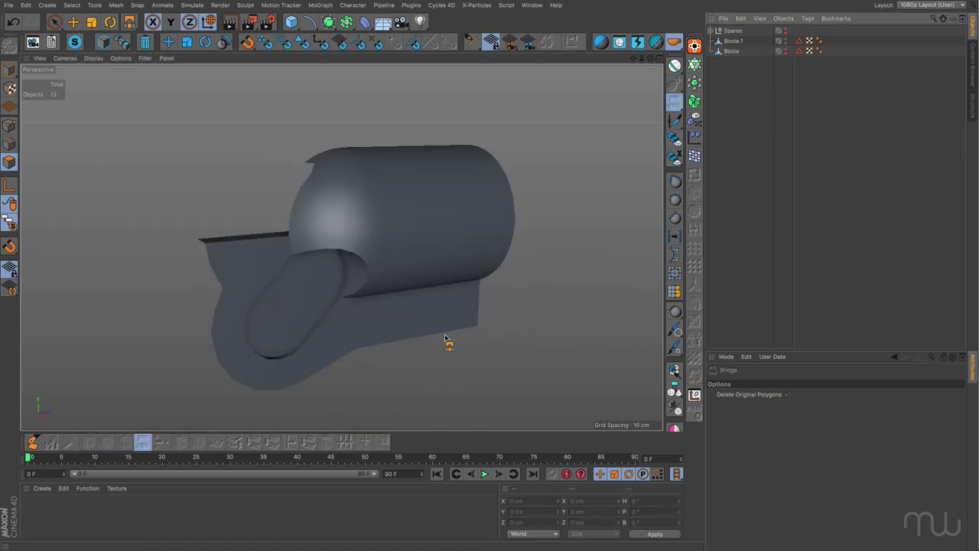
{"action": "left_click_drag", "start_coordinate": [238, 318], "coordinate": [498, 298], "text": "alt"}
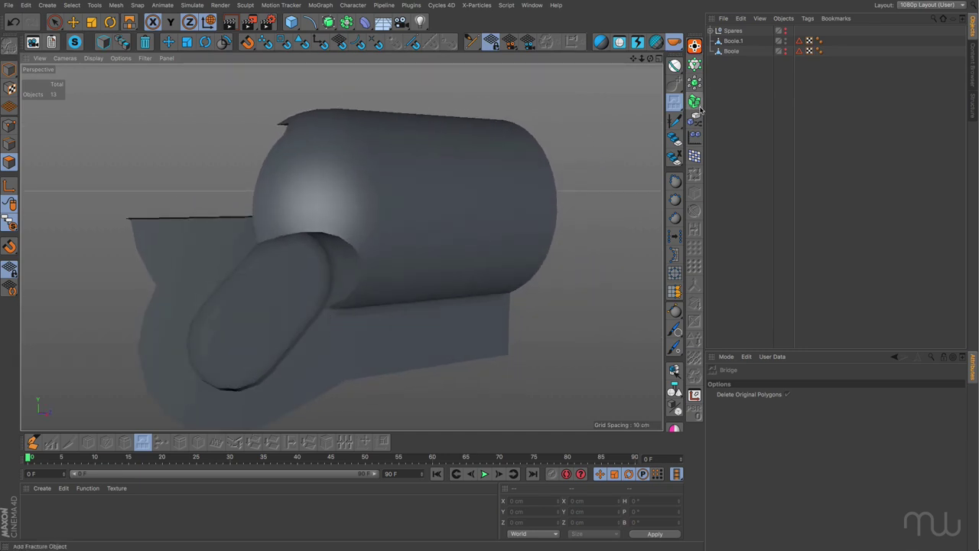
Reorder Boole.1 below Boole in the object hierarchy, and clear its polygon selection
{"action": "left_click", "coordinate": [733, 47]}
{"action": "left_click_drag", "start_coordinate": [734, 72], "coordinate": [735, 85]}
{"action": "left_click", "coordinate": [735, 87]}
{"action": "left_click", "coordinate": [734, 51]}
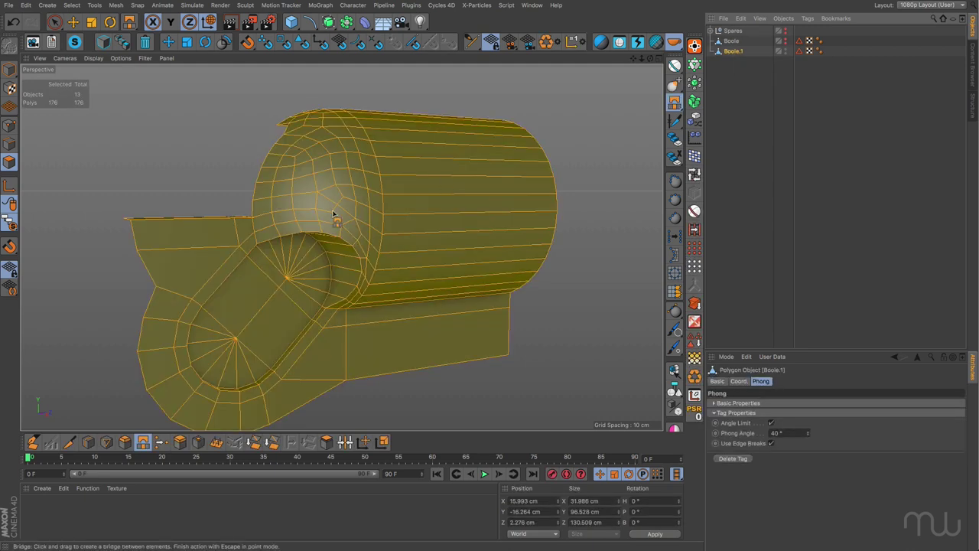
{"action": "left_click", "coordinate": [211, 201]}
Examine the polygon loops along the plate edge and around the recess wall using Loop Selection previews
{"action": "left_click_drag", "start_coordinate": [214, 172], "coordinate": [201, 190], "text": "alt"}
{"action": "left_click", "coordinate": [327, 22]}
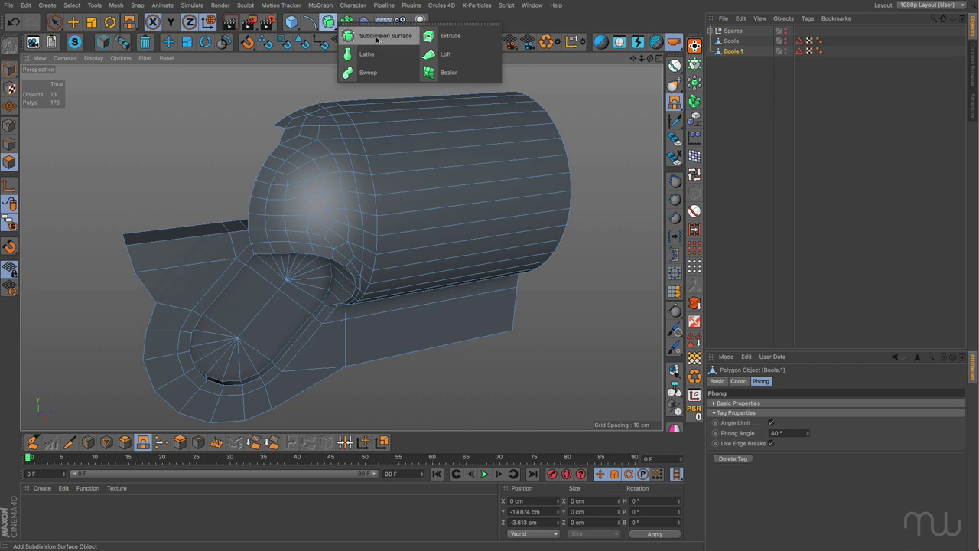
{"action": "left_click_drag", "start_coordinate": [618, 239], "coordinate": [605, 181], "text": "alt"}
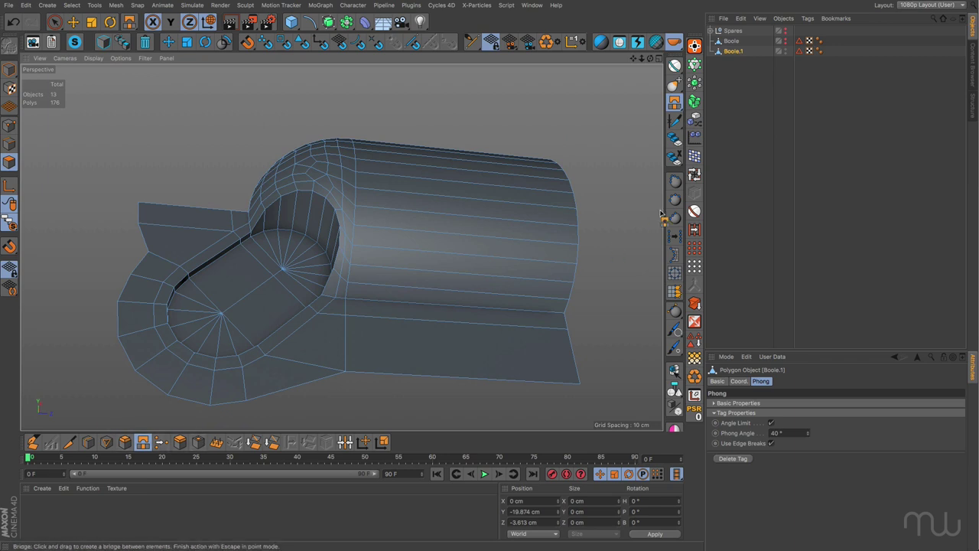
{"action": "key", "text": "u"}
{"action": "key", "text": "l"}
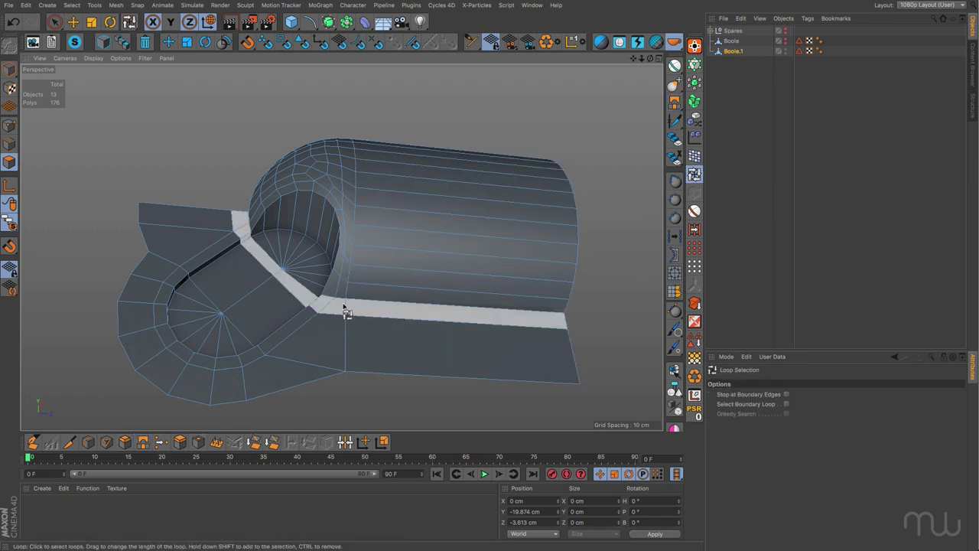
{"action": "left_click_drag", "start_coordinate": [345, 313], "coordinate": [374, 367], "text": "alt"}
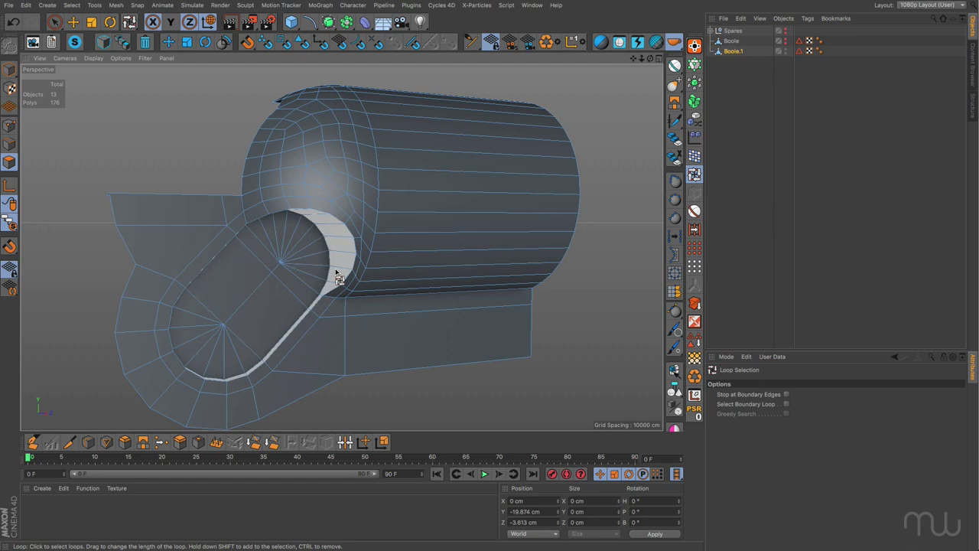
{"action": "left_click_drag", "start_coordinate": [241, 210], "coordinate": [636, 305], "text": "alt"}
{"action": "mouse_move", "coordinate": [643, 186]}
{"action": "left_mouse_down", "text": "alt"}
{"action": "mouse_move", "coordinate": [620, 136]}
{"action": "mouse_move", "coordinate": [640, 182]}
{"action": "mouse_move", "coordinate": [625, 178]}
{"action": "left_mouse_up", "text": "alt"}
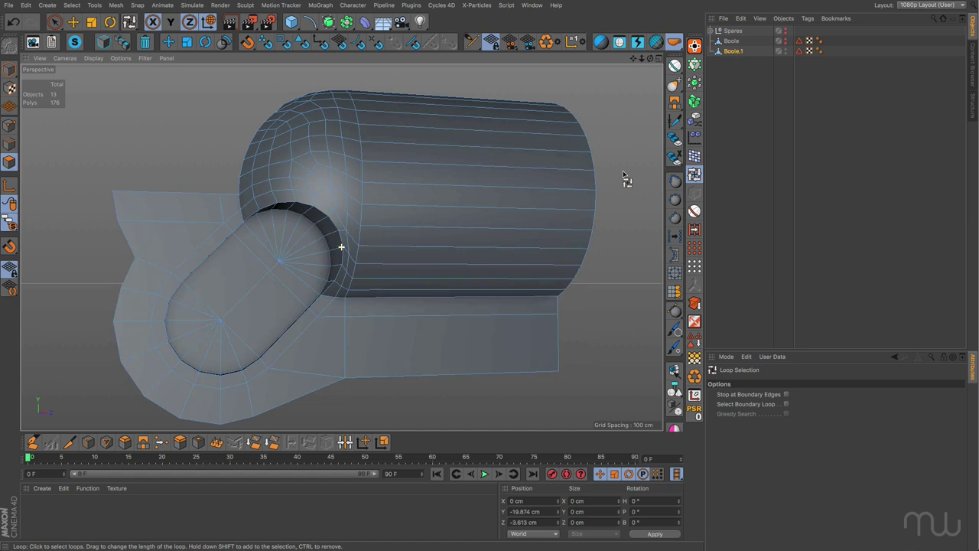
Select all phong-break edges of Boole.1 with Phong Break Selection, and check them around the recess and body outline
{"action": "left_click", "coordinate": [9, 144]}
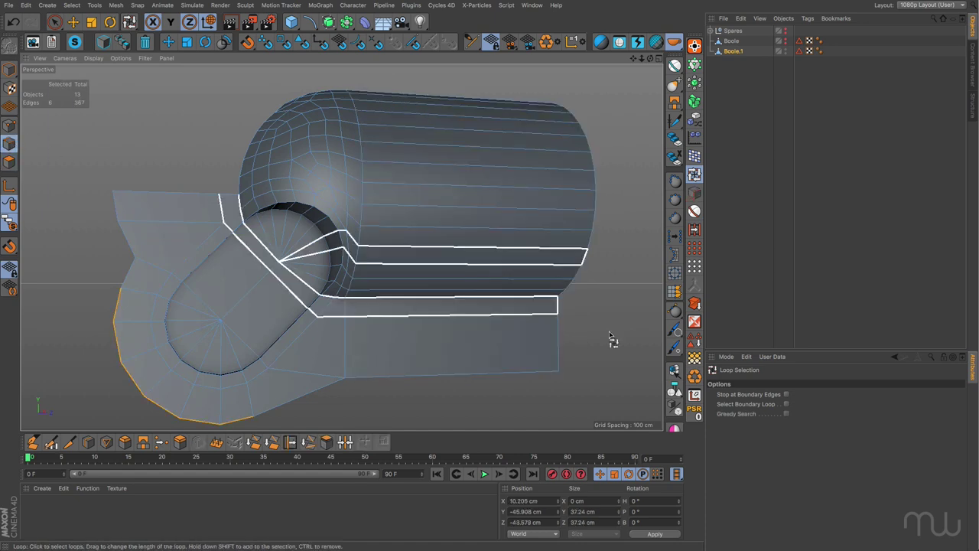
{"action": "left_click", "coordinate": [694, 211]}
{"action": "left_click", "coordinate": [747, 450]}
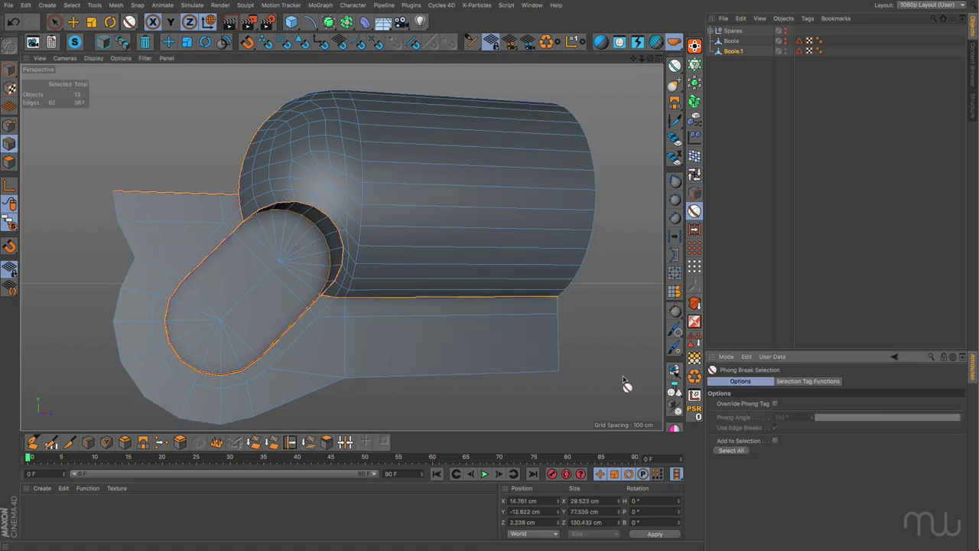
{"action": "mouse_move", "coordinate": [551, 316]}
{"action": "left_mouse_down", "text": "alt"}
{"action": "mouse_move", "coordinate": [607, 362]}
{"action": "mouse_move", "coordinate": [634, 329]}
{"action": "mouse_move", "coordinate": [619, 339]}
{"action": "mouse_move", "coordinate": [536, 324]}
{"action": "mouse_move", "coordinate": [540, 293]}
{"action": "mouse_move", "coordinate": [558, 291]}
{"action": "mouse_move", "coordinate": [559, 303]}
{"action": "left_mouse_up", "text": "alt"}
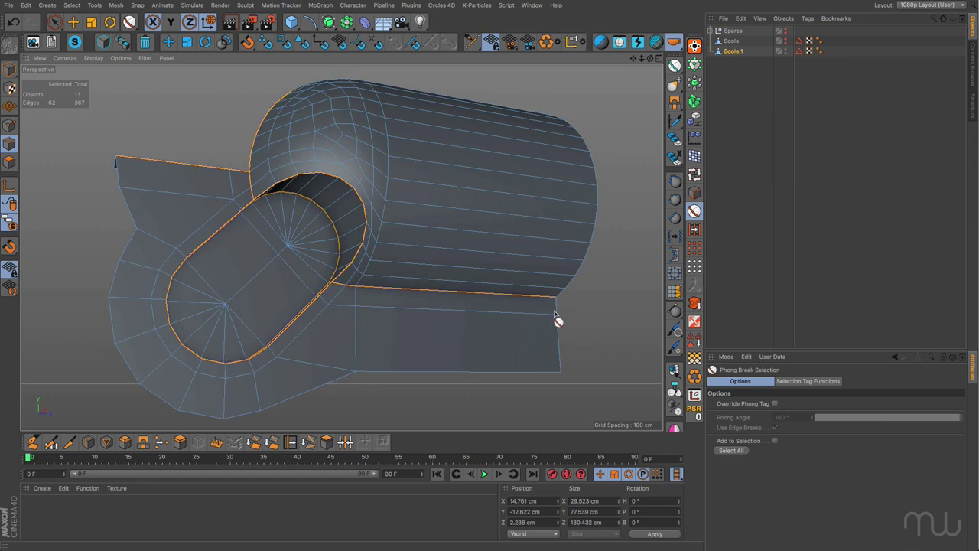
Add a Subdivision Surface as the parent of Boole.1 and inspect the smoothed body
{"action": "left_click", "coordinate": [328, 22]}
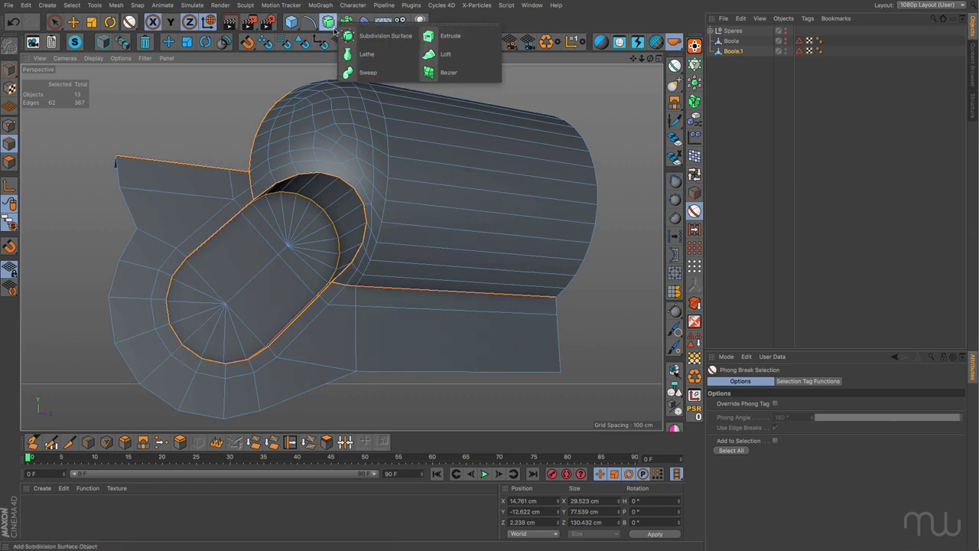
{"action": "left_click", "coordinate": [364, 42]}
{"action": "left_click_drag", "start_coordinate": [416, 280], "coordinate": [367, 288], "text": "alt"}
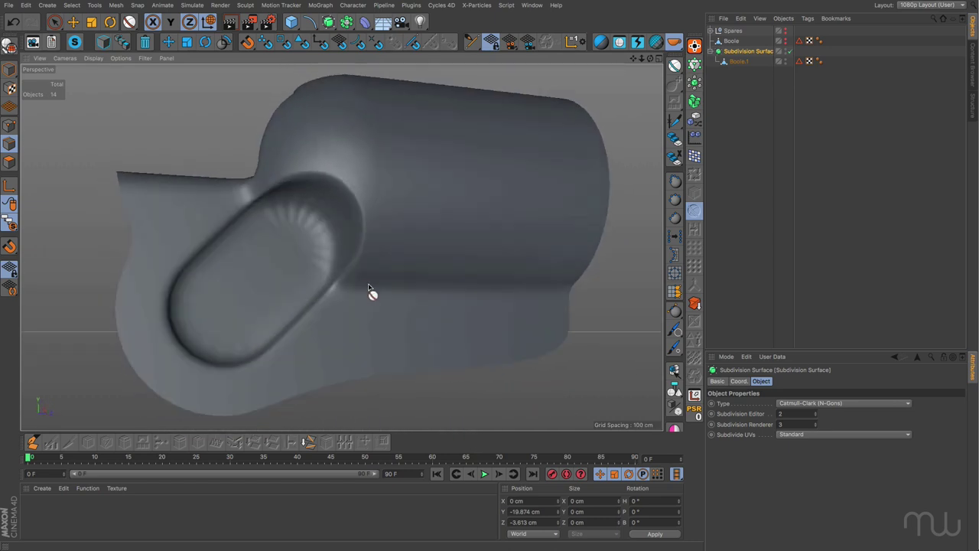
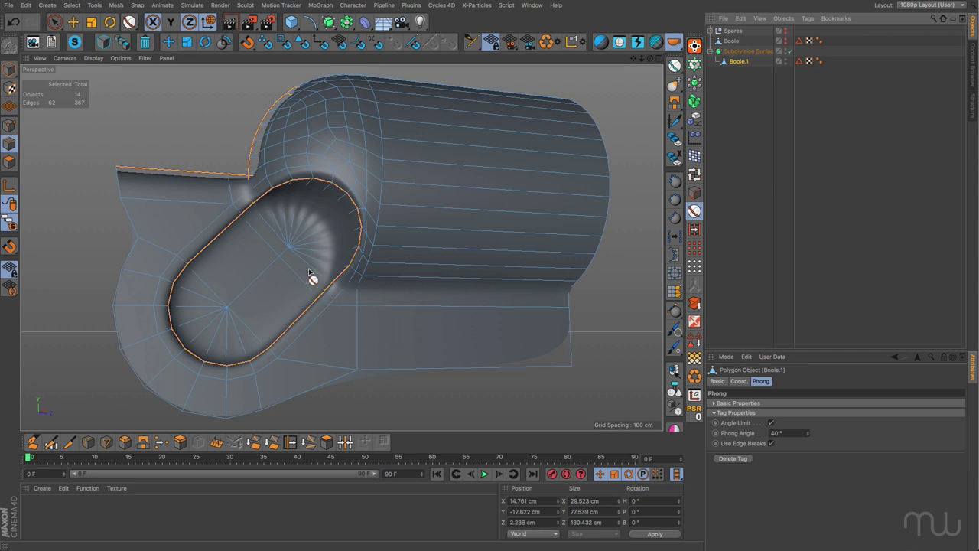
Increase the subdivision weight of the selected phong-break edges on Boole.1 to sharpen the recess and body outline
{"action": "scroll", "coordinate": [309, 273], "scroll_direction": "up", "scroll_amount": 5}
{"action": "scroll", "coordinate": [309, 273], "scroll_direction": "down", "scroll_amount": 4}
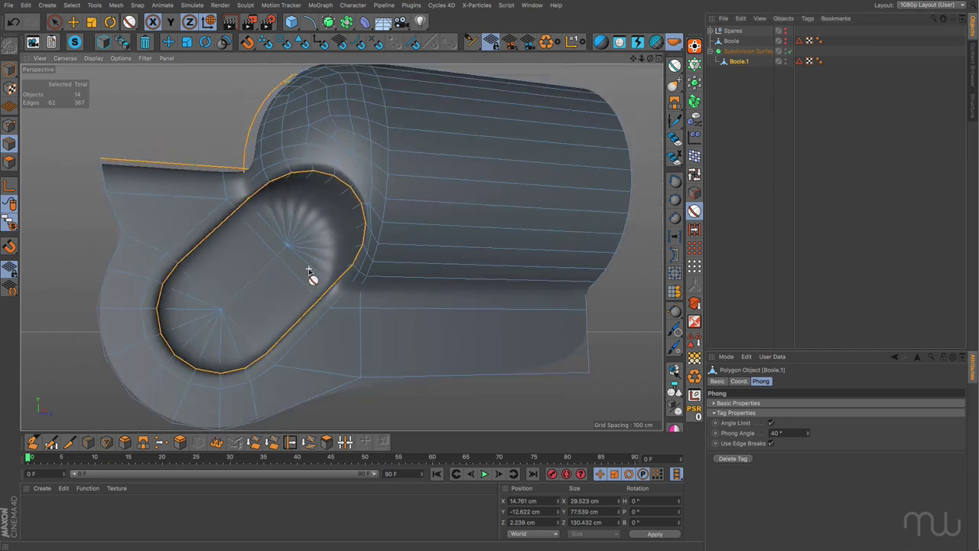
{"action": "scroll", "coordinate": [315, 294], "scroll_direction": "up", "scroll_amount": 1}
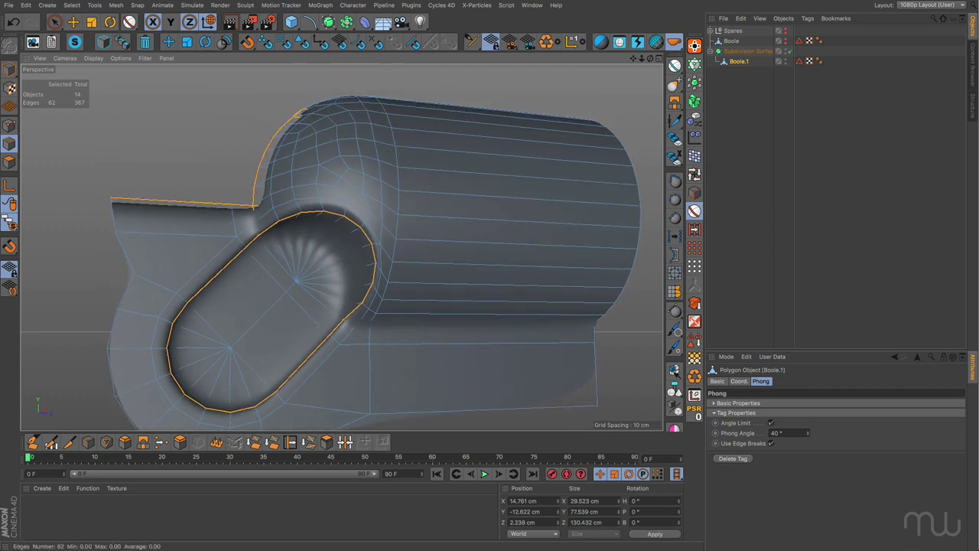
{"action": "key", "text": "period"}
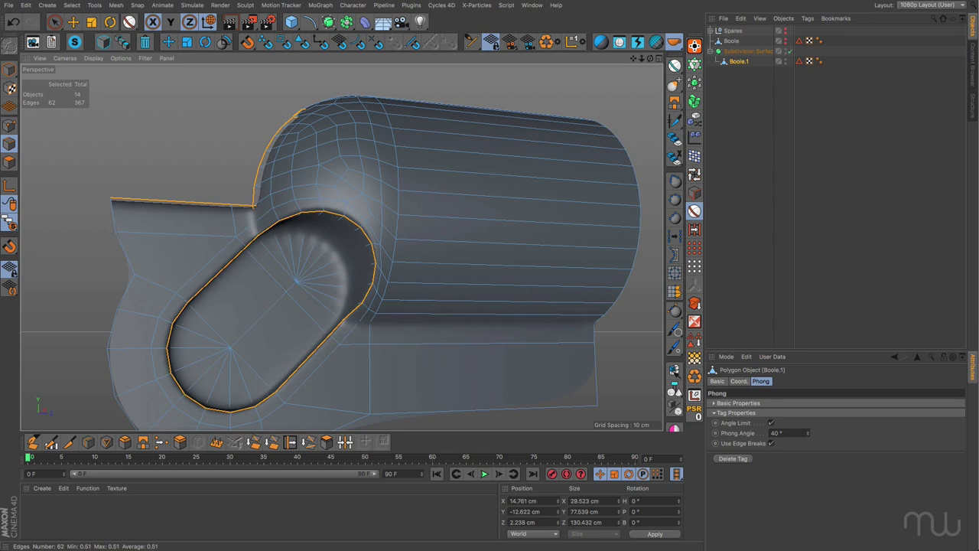
{"action": "key", "text": "period"}
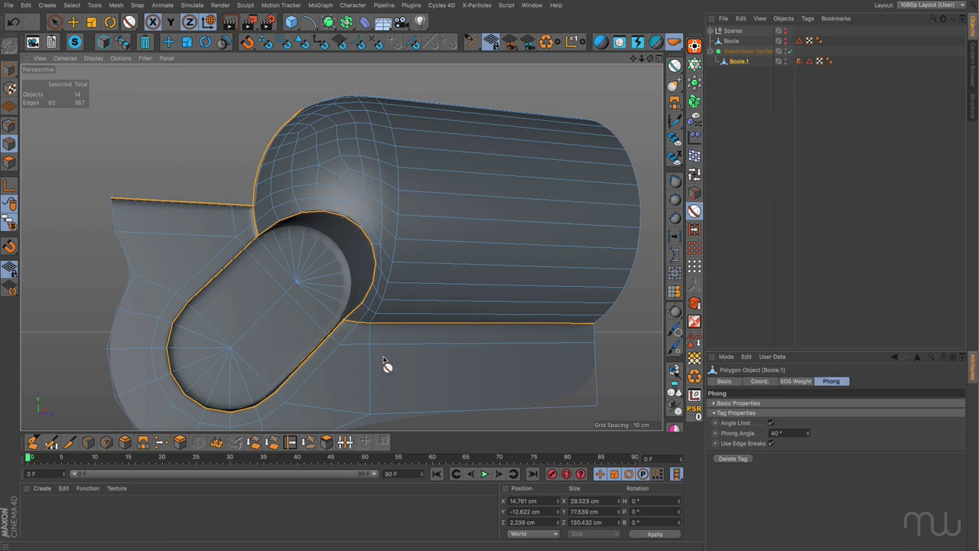
Set the Phong Angle of Boole.1 to 70°
{"action": "left_click", "coordinate": [829, 62]}
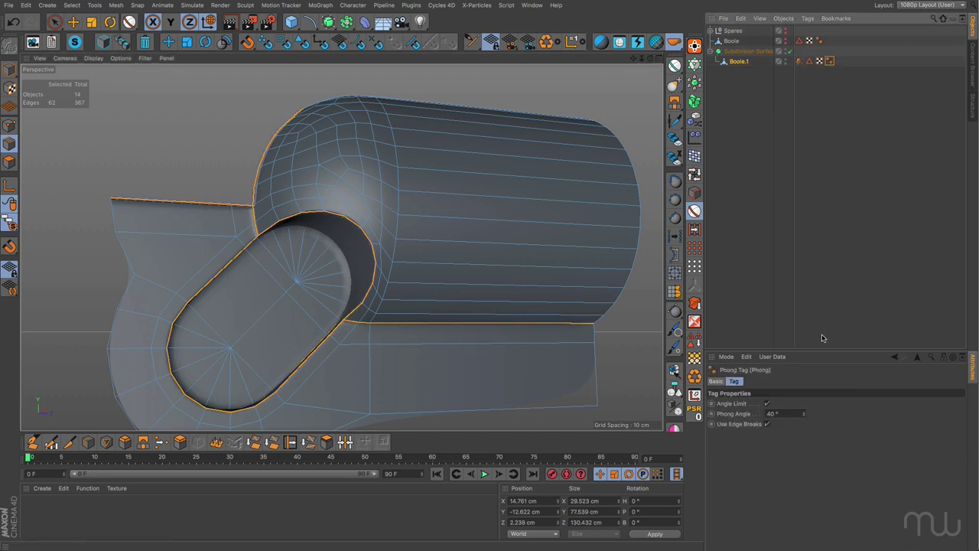
{"action": "double_click", "coordinate": [797, 412]}
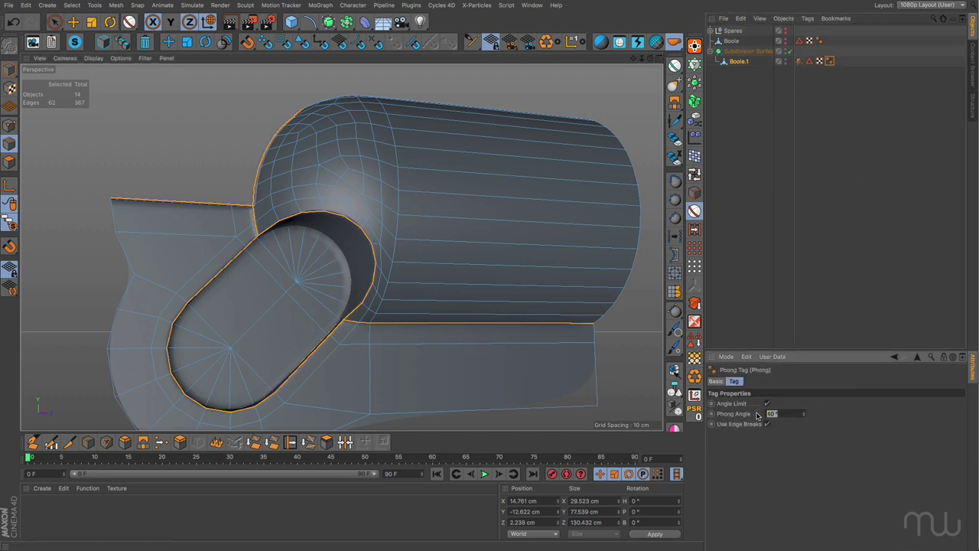
{"action": "type", "text": "70"}
{"action": "key", "text": "Return"}
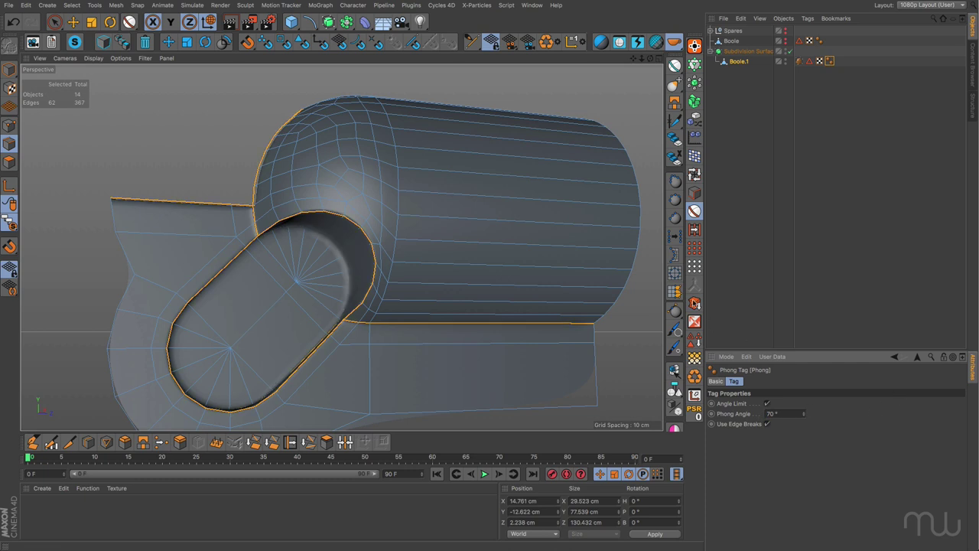
Check the SDS Weight display on Boole.1 and adjust the weight of the selected edges to about 0.9
{"action": "left_click", "coordinate": [799, 61]}
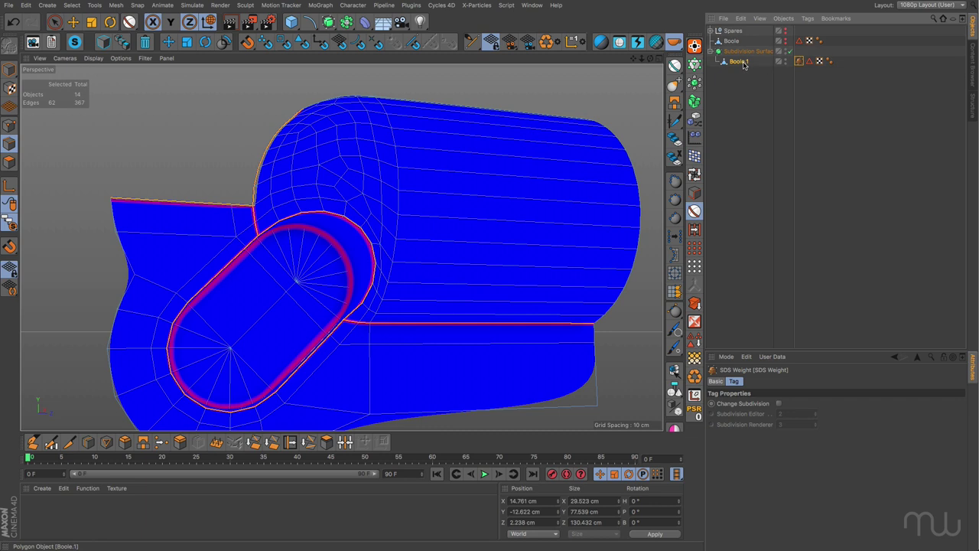
{"action": "left_click", "coordinate": [743, 64]}
{"action": "left_click", "coordinate": [800, 64]}
{"action": "left_click", "coordinate": [804, 79]}
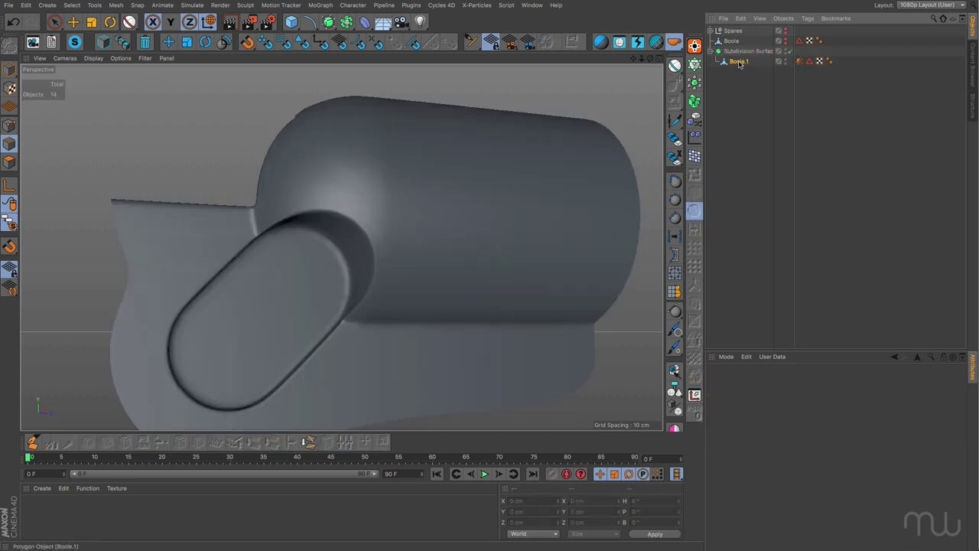
{"action": "key", "text": "period"}
{"action": "left_click_drag", "start_coordinate": [562, 238], "coordinate": [604, 238]}
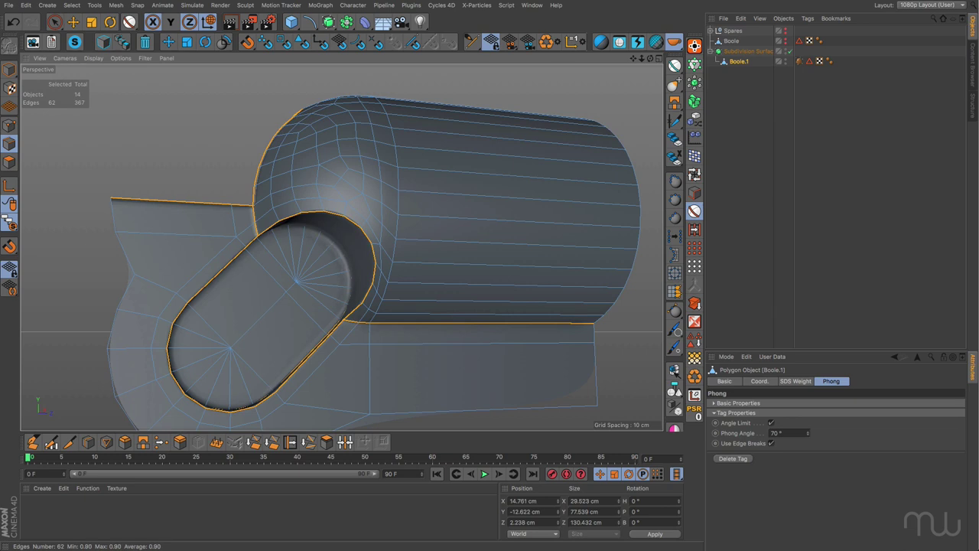
Set the Subdivision Surface's editor and renderer levels to 4, and raise Boole.1's Phong Angle to 92°
{"action": "left_click", "coordinate": [748, 52]}
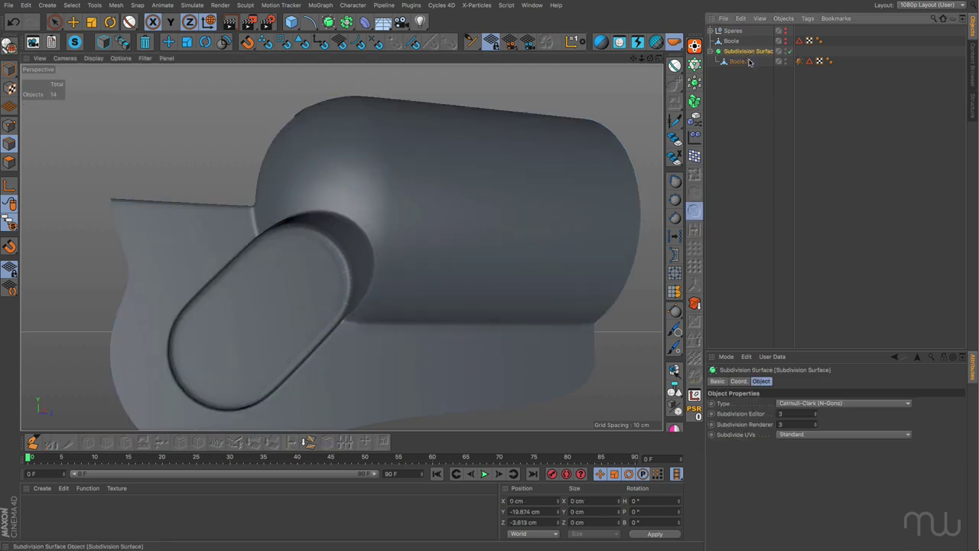
{"action": "left_click", "coordinate": [816, 411]}
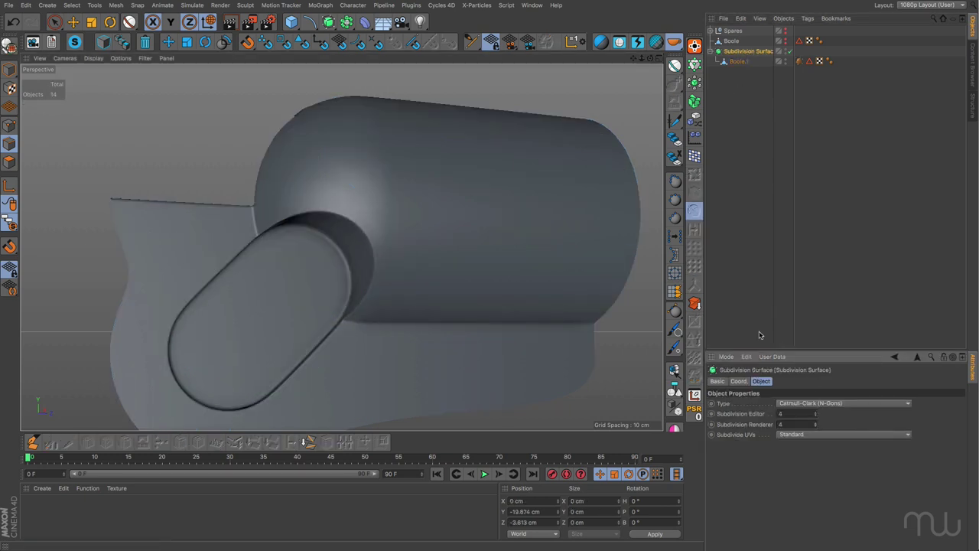
{"action": "left_click_drag", "start_coordinate": [443, 254], "coordinate": [566, 321], "text": "alt"}
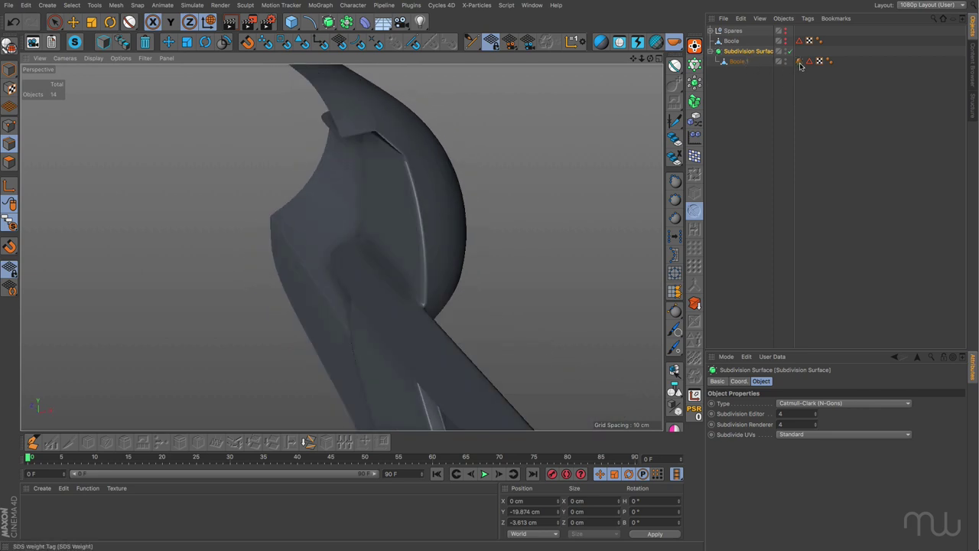
{"action": "left_click", "coordinate": [829, 61]}
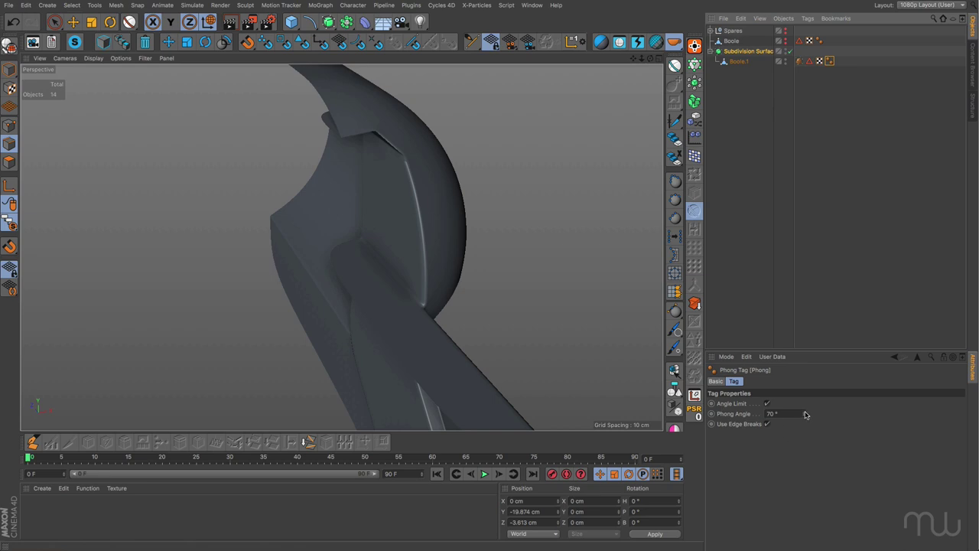
{"action": "left_click_drag", "start_coordinate": [805, 415], "coordinate": [804, 413]}
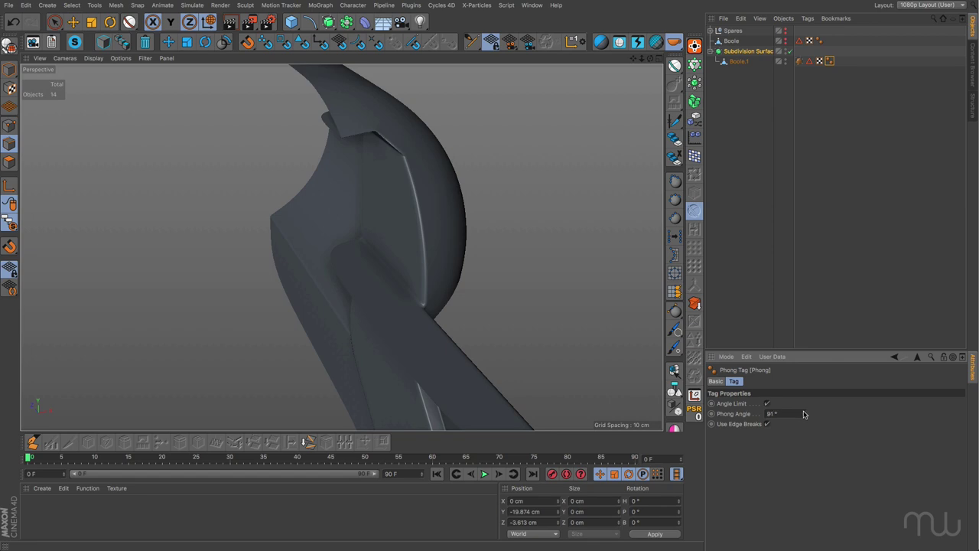
Examine the smoothed shading around the recess, rounded body end and plate junction from several angles
{"action": "left_click_drag", "start_coordinate": [503, 297], "coordinate": [419, 263], "text": "alt"}
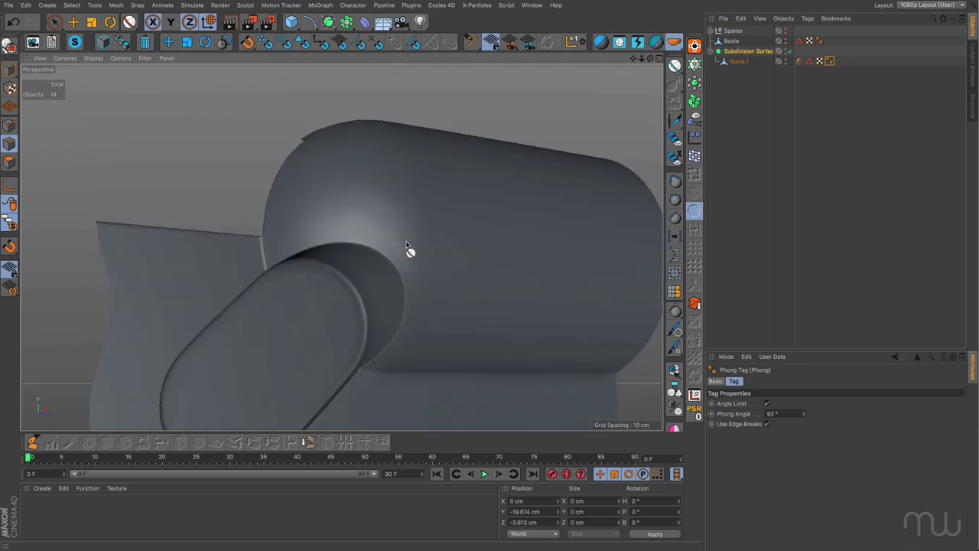
{"action": "left_click_drag", "start_coordinate": [455, 211], "coordinate": [383, 236], "text": "alt"}
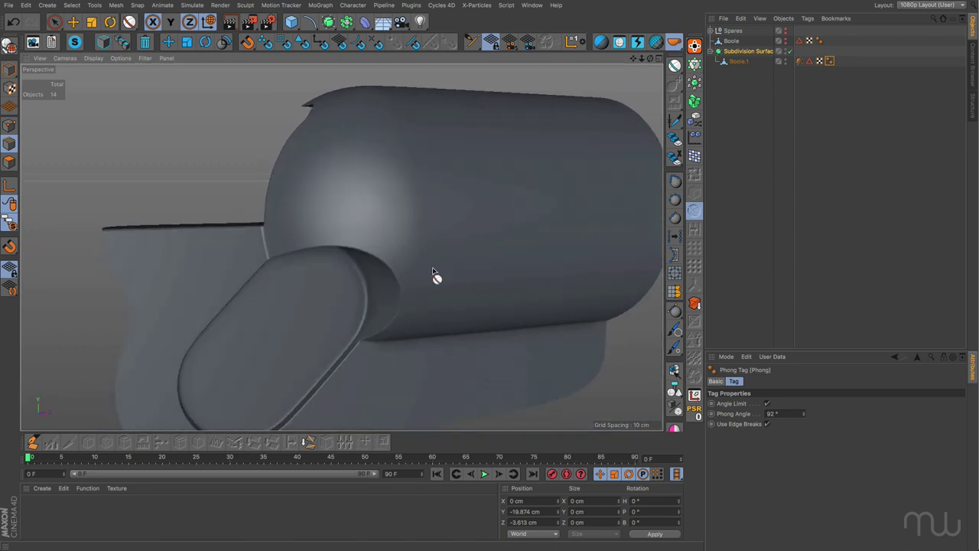
{"action": "mouse_move", "coordinate": [439, 155]}
{"action": "left_mouse_down", "text": "alt"}
{"action": "mouse_move", "coordinate": [489, 240]}
{"action": "mouse_move", "coordinate": [426, 153]}
{"action": "left_mouse_up", "text": "alt"}
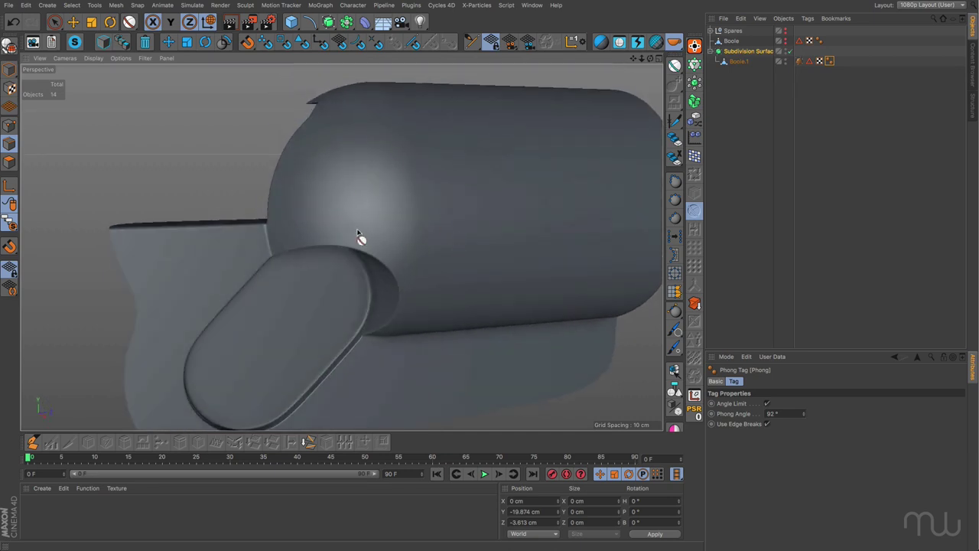
{"action": "left_click_drag", "start_coordinate": [538, 243], "coordinate": [462, 162], "text": "alt"}
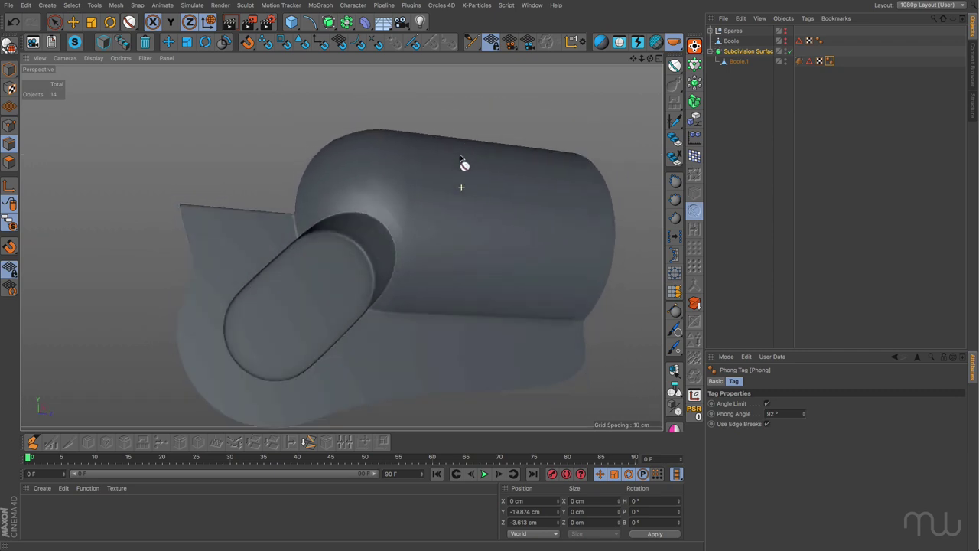
{"action": "scroll", "coordinate": [396, 222], "scroll_direction": "up", "scroll_amount": 5}
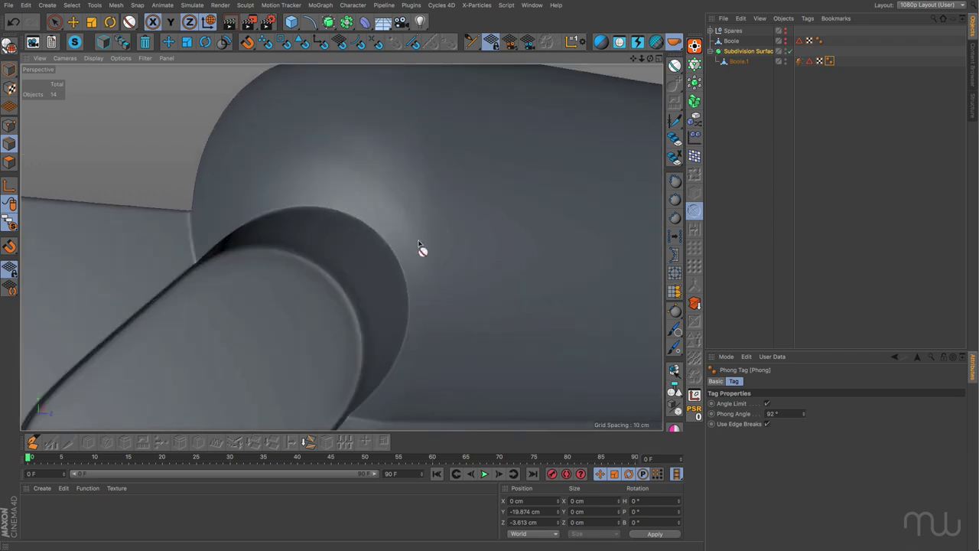
{"action": "scroll", "coordinate": [419, 234], "scroll_direction": "down", "scroll_amount": 5}
{"action": "left_click_drag", "start_coordinate": [455, 212], "coordinate": [482, 180], "text": "alt"}
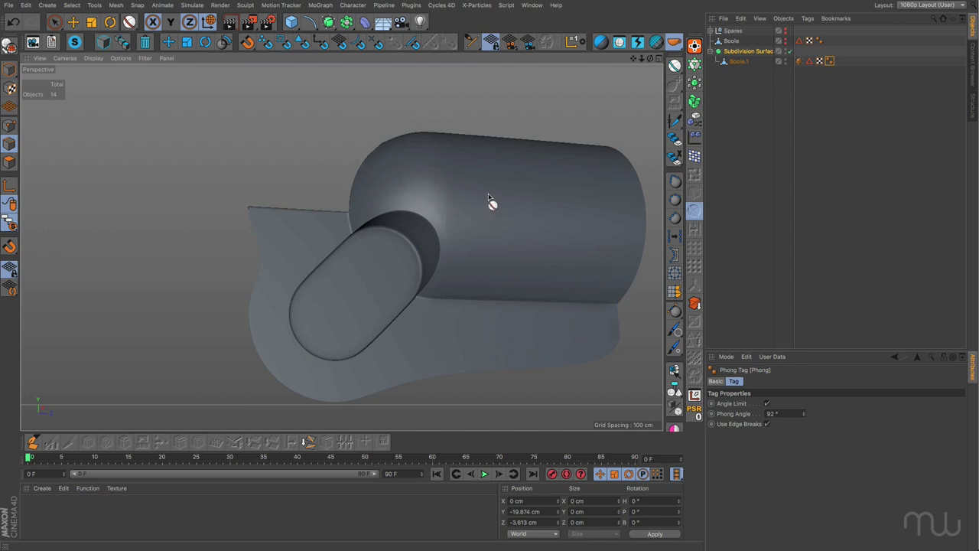
{"action": "left_click_drag", "start_coordinate": [497, 200], "coordinate": [459, 212], "text": "alt"}
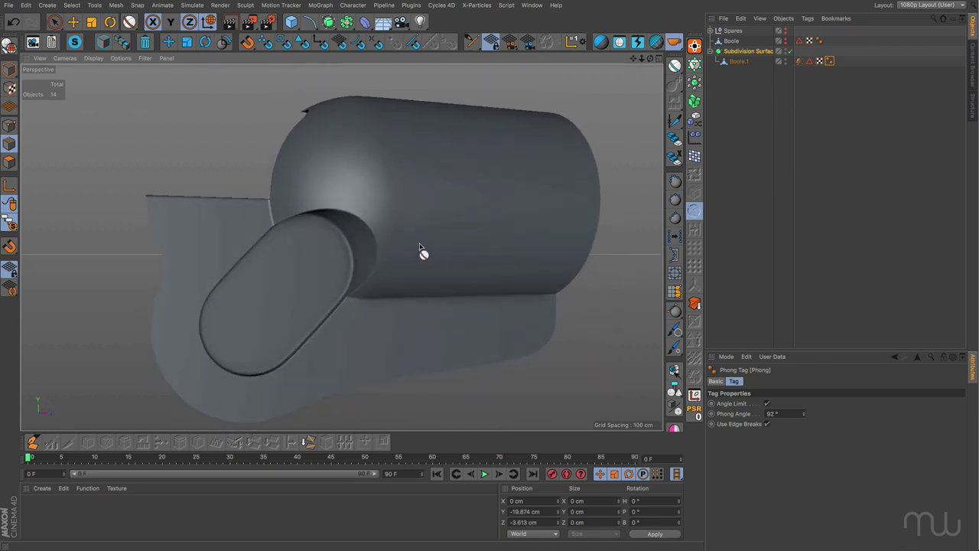
Delete the SDS Weight tag from Boole.1 and select the mesh for edge editing
{"action": "key", "text": "Delete"}
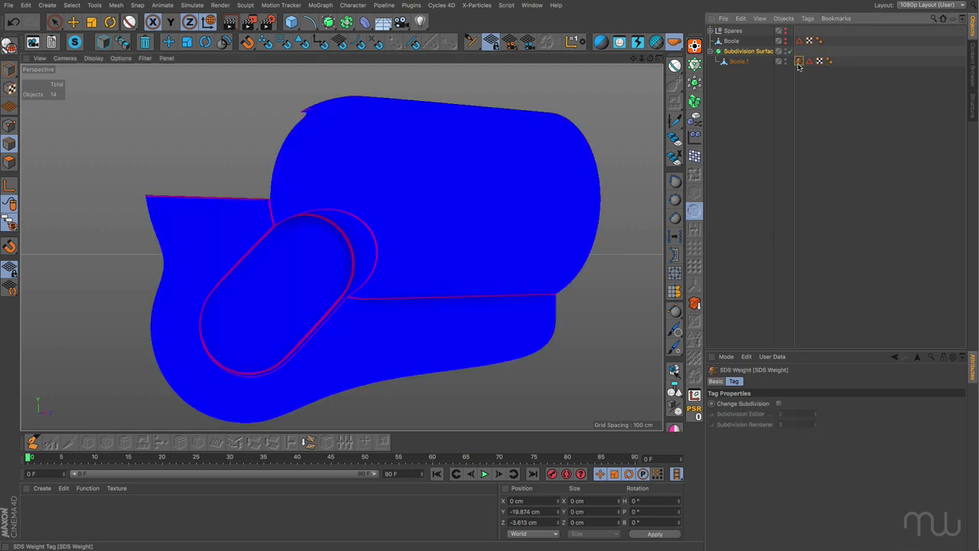
{"action": "left_click", "coordinate": [736, 62]}
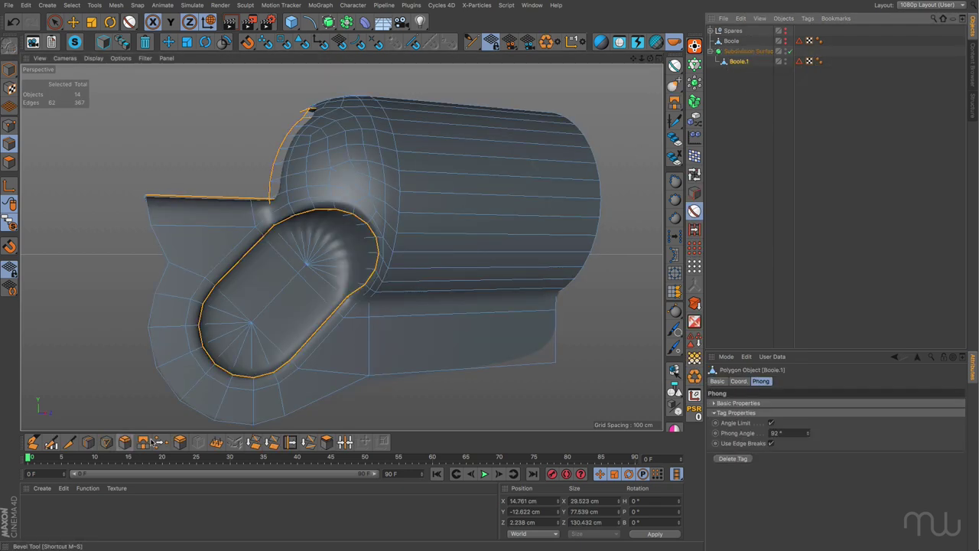
Bevel the selected hard edges of Boole.1 in Solid mode with a fixed-distance offset of about 0.727 cm
{"action": "left_click", "coordinate": [125, 442]}
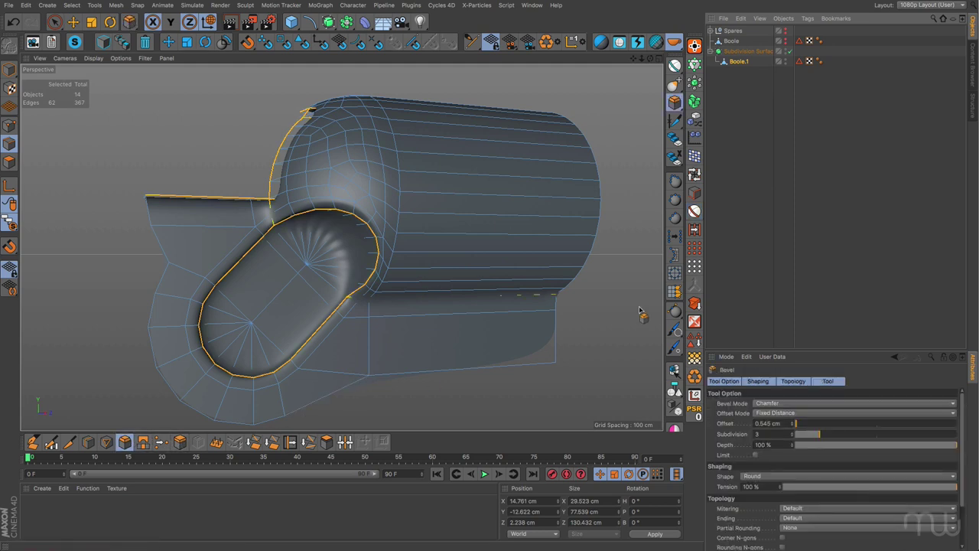
{"action": "left_click", "coordinate": [768, 403]}
{"action": "left_click", "coordinate": [760, 415]}
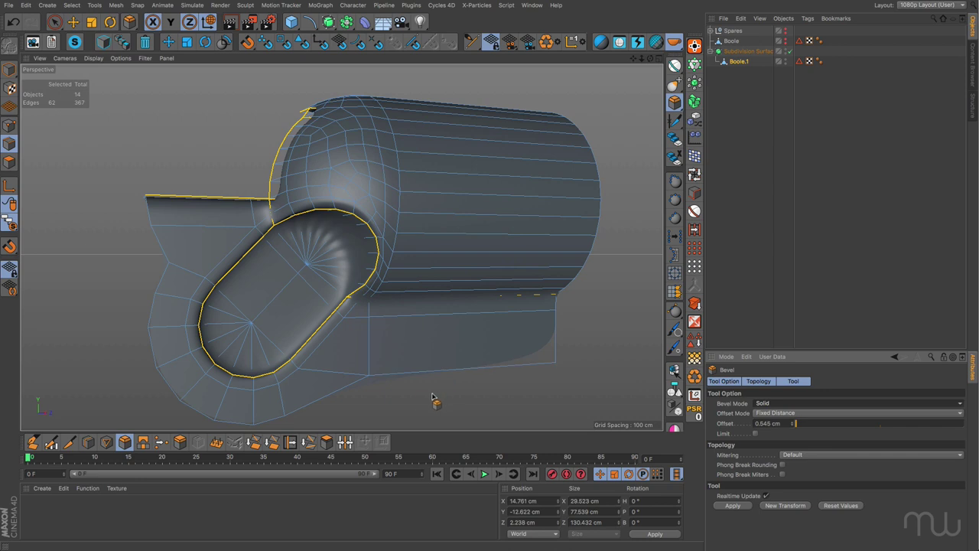
{"action": "left_click_drag", "start_coordinate": [412, 399], "coordinate": [417, 398]}
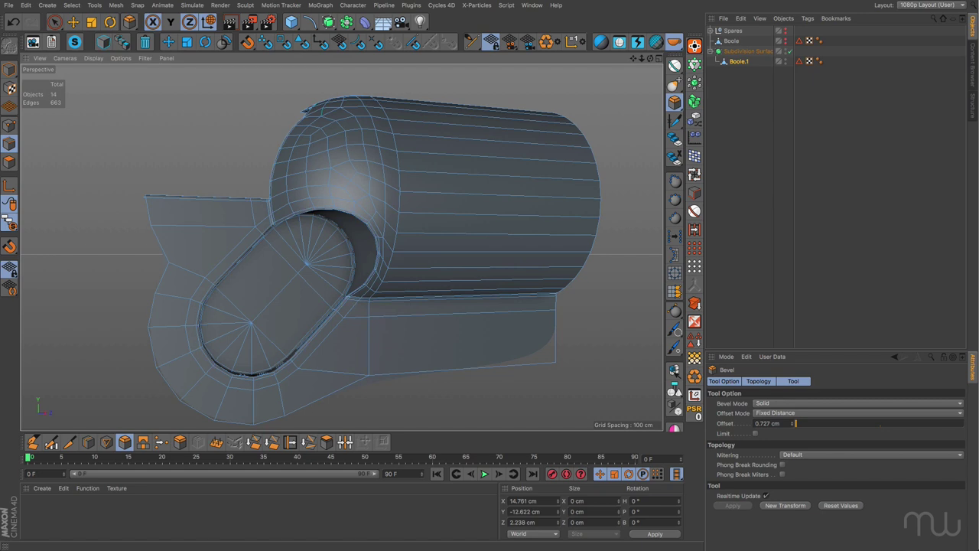
{"action": "left_click", "coordinate": [728, 196]}
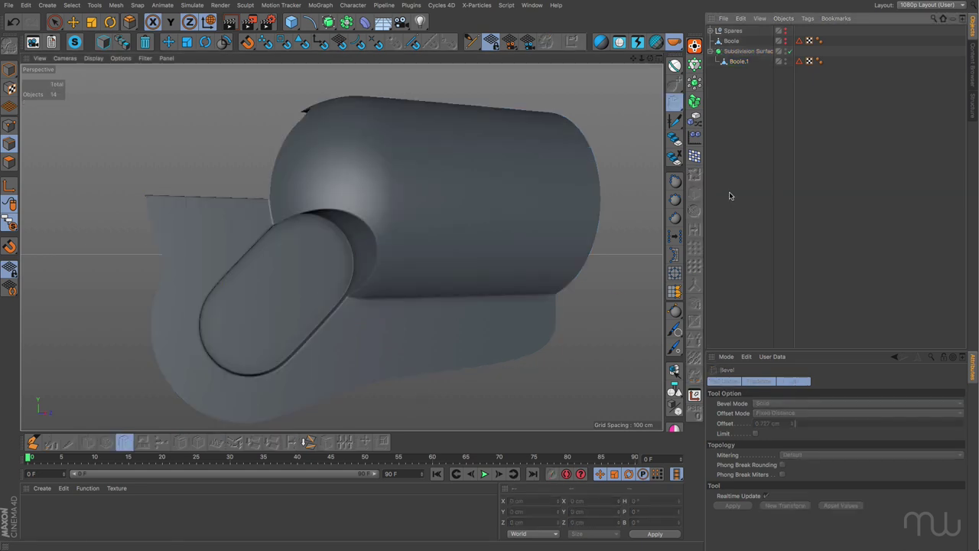
Inspect the corner where the recess meets the body and plate, and undo the solid bevel
{"action": "left_click_drag", "start_coordinate": [514, 312], "coordinate": [511, 289], "text": "alt"}
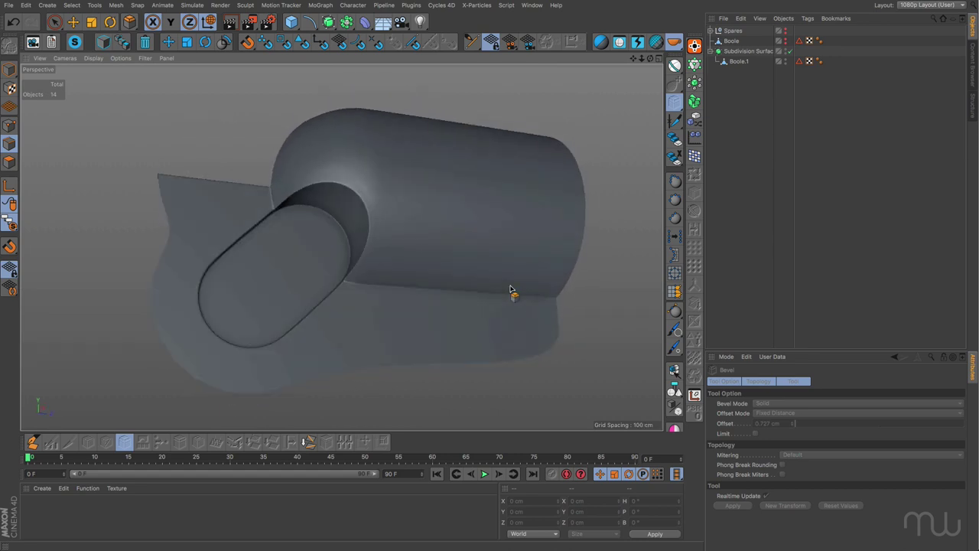
{"action": "left_click_drag", "start_coordinate": [449, 243], "coordinate": [432, 230], "text": "alt"}
{"action": "left_click_drag", "start_coordinate": [406, 274], "coordinate": [402, 330], "text": "alt"}
{"action": "scroll", "coordinate": [351, 319], "scroll_direction": "up", "scroll_amount": 6}
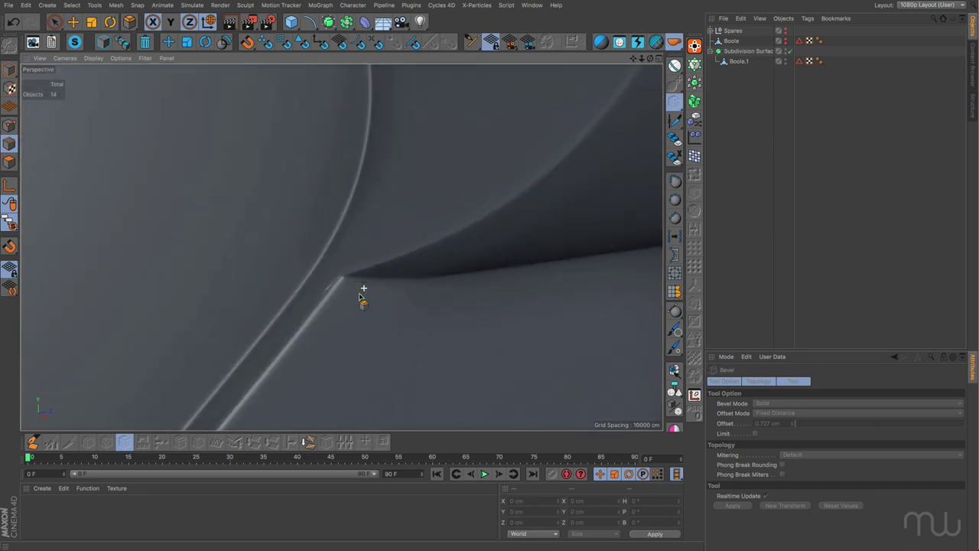
{"action": "key", "text": "super+z"}
{"action": "key", "text": "super+z"}
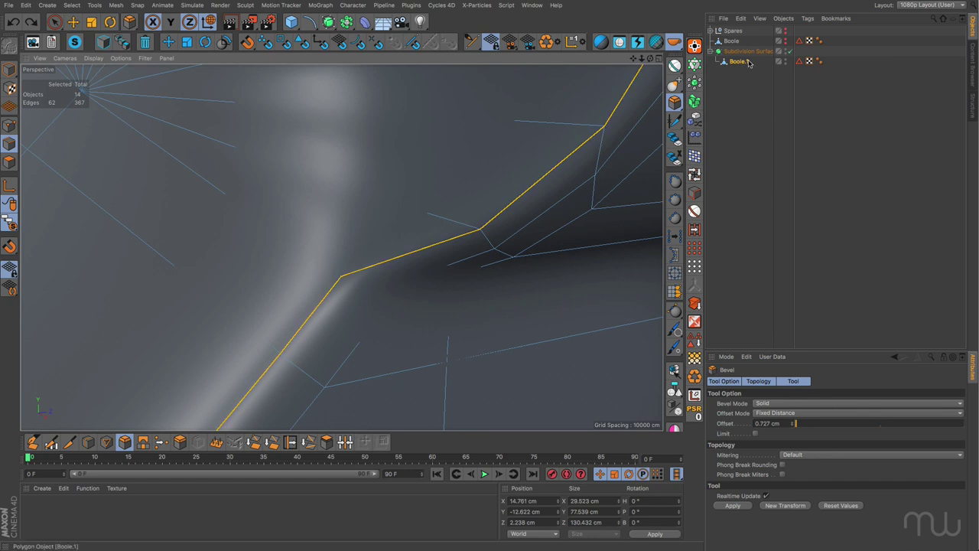
Turn off the Subdivision Surface and add the short wall edges at the two recess corners to the edge selection
{"action": "left_click", "coordinate": [790, 51]}
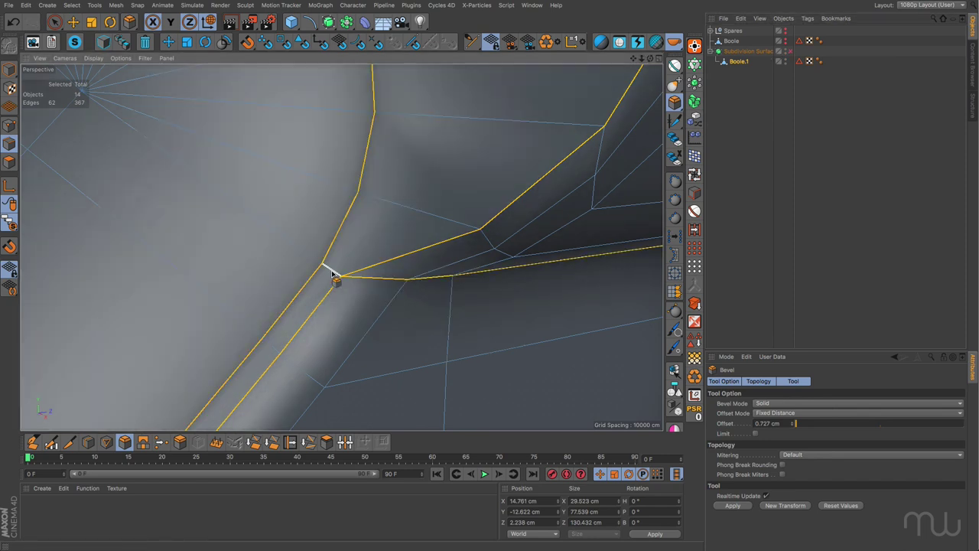
{"action": "left_click_drag", "start_coordinate": [406, 245], "coordinate": [390, 203]}
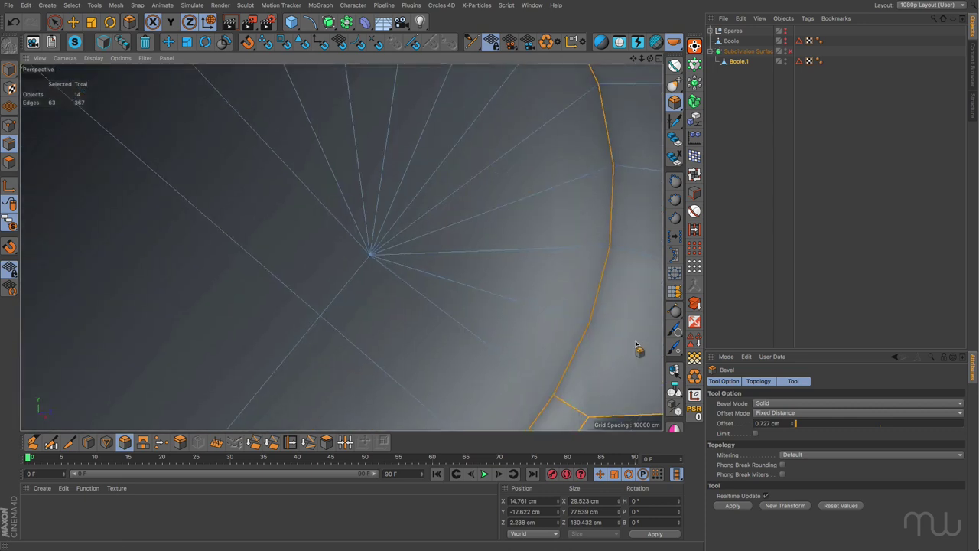
{"action": "left_click_drag", "start_coordinate": [607, 247], "coordinate": [400, 262]}
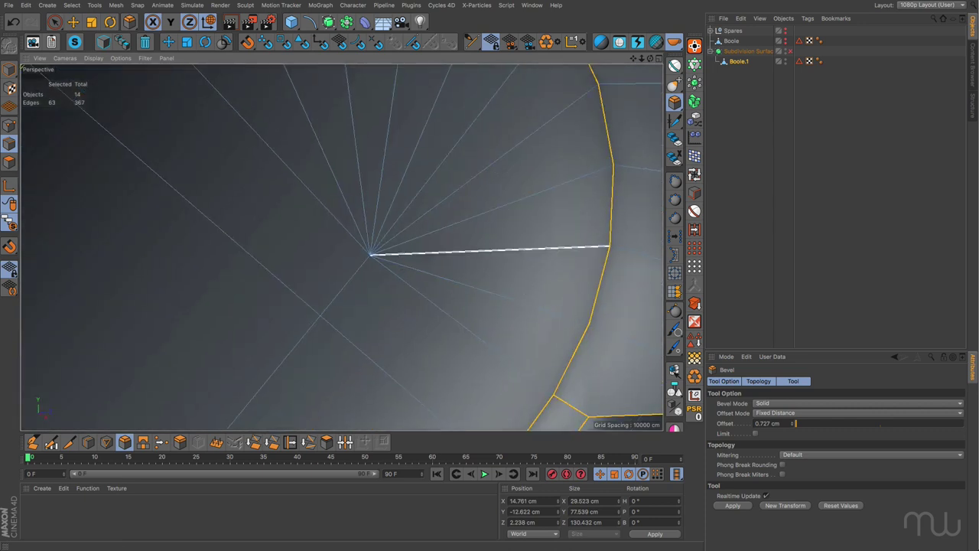
{"action": "key", "text": "super+z"}
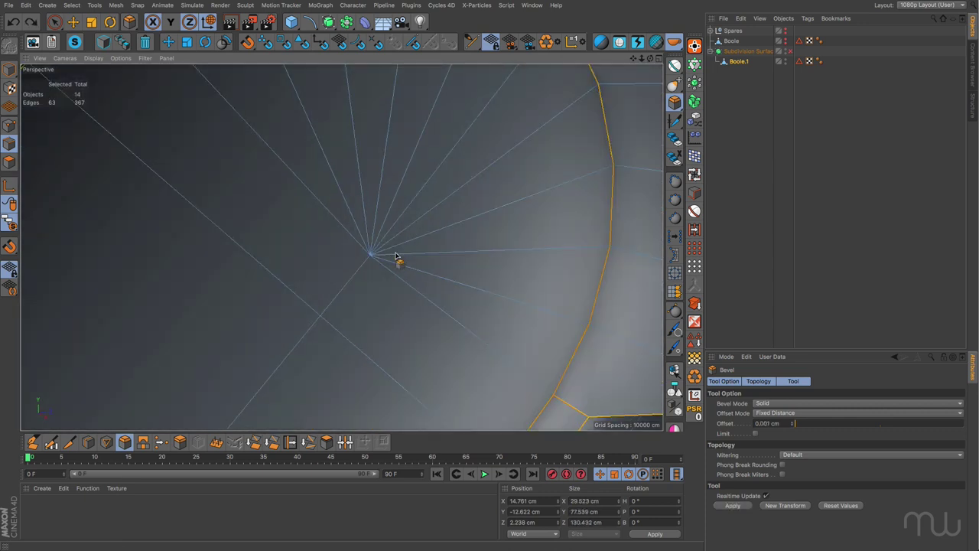
{"action": "left_click_drag", "start_coordinate": [453, 303], "coordinate": [388, 234], "text": "alt"}
{"action": "scroll", "coordinate": [386, 230], "scroll_direction": "down", "scroll_amount": 3}
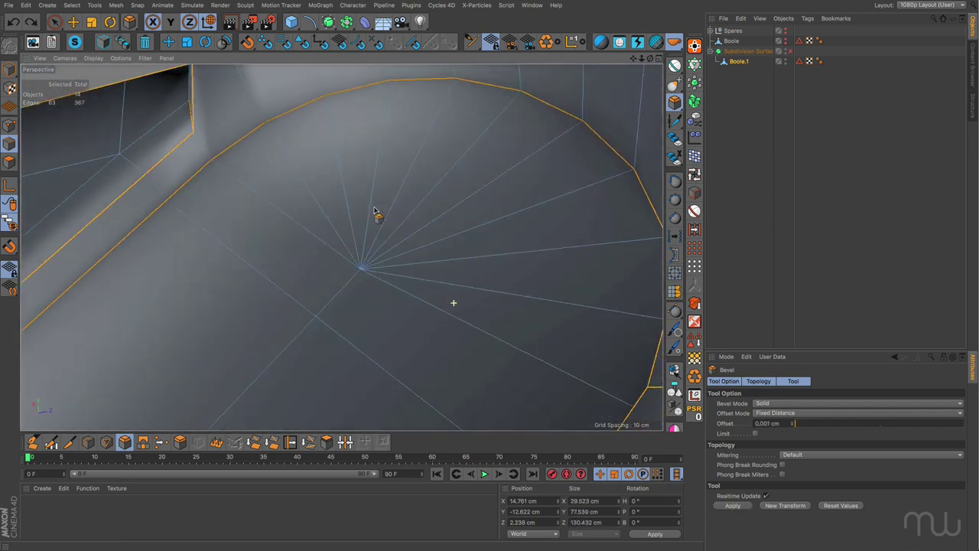
{"action": "left_click_drag", "start_coordinate": [305, 186], "coordinate": [338, 196], "text": "alt"}
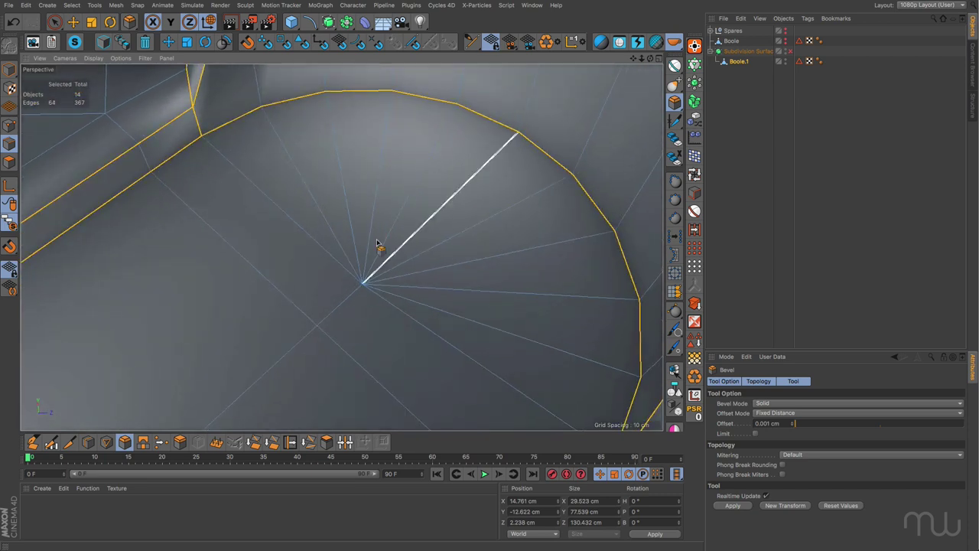
Turn the Subdivision Surface back on, bevel the selected edges in Solid mode with a fixed-distance offset of about 0.39 cm, and clear the object selection
{"action": "left_click", "coordinate": [790, 51]}
{"action": "left_click_drag", "start_coordinate": [375, 206], "coordinate": [424, 207]}
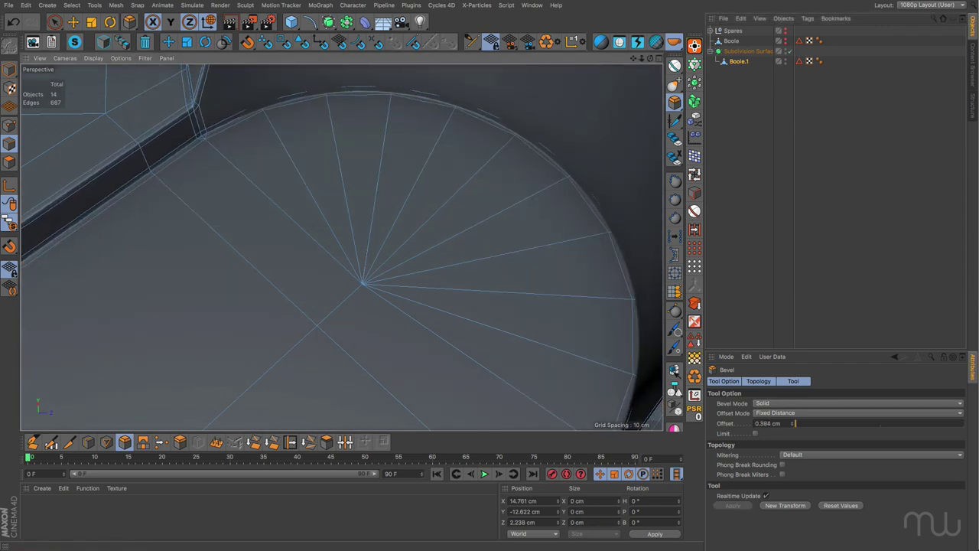
{"action": "scroll", "coordinate": [396, 228], "scroll_direction": "down", "scroll_amount": 8}
{"action": "left_click_drag", "start_coordinate": [394, 236], "coordinate": [449, 320], "text": "alt"}
{"action": "left_click", "coordinate": [728, 183]}
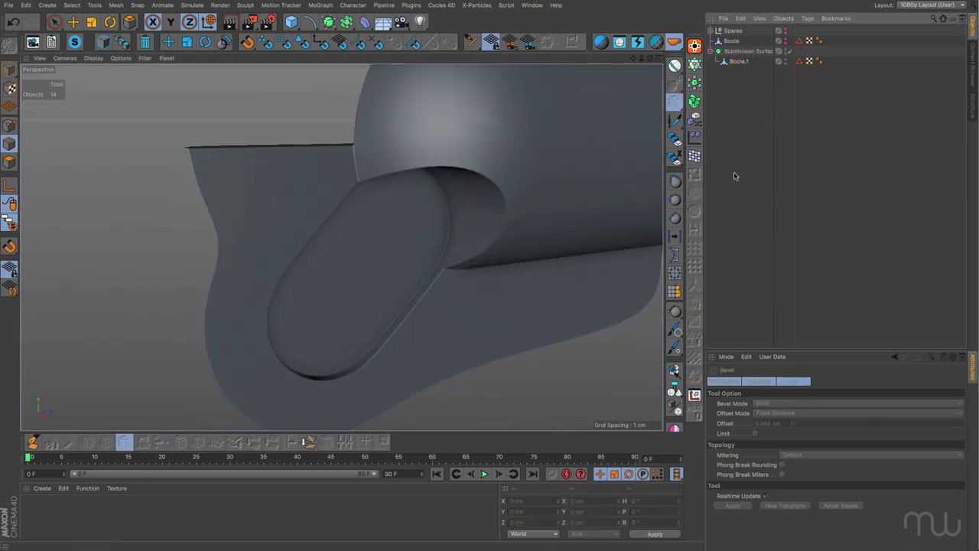
Examine the recess corners from several angles, on the smoothed surface and with the edges of Boole.1 displayed
{"action": "mouse_move", "coordinate": [499, 163]}
{"action": "left_mouse_down", "text": "alt"}
{"action": "mouse_move", "coordinate": [461, 116]}
{"action": "mouse_move", "coordinate": [476, 110]}
{"action": "mouse_move", "coordinate": [547, 150]}
{"action": "mouse_move", "coordinate": [550, 162]}
{"action": "mouse_move", "coordinate": [501, 208]}
{"action": "left_mouse_up", "text": "alt"}
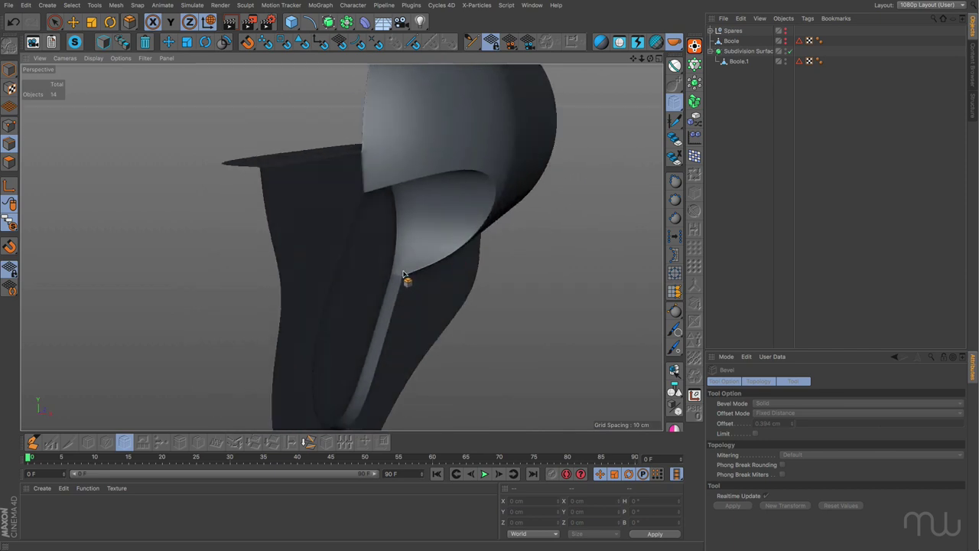
{"action": "left_click_drag", "start_coordinate": [404, 189], "coordinate": [371, 215], "text": "alt"}
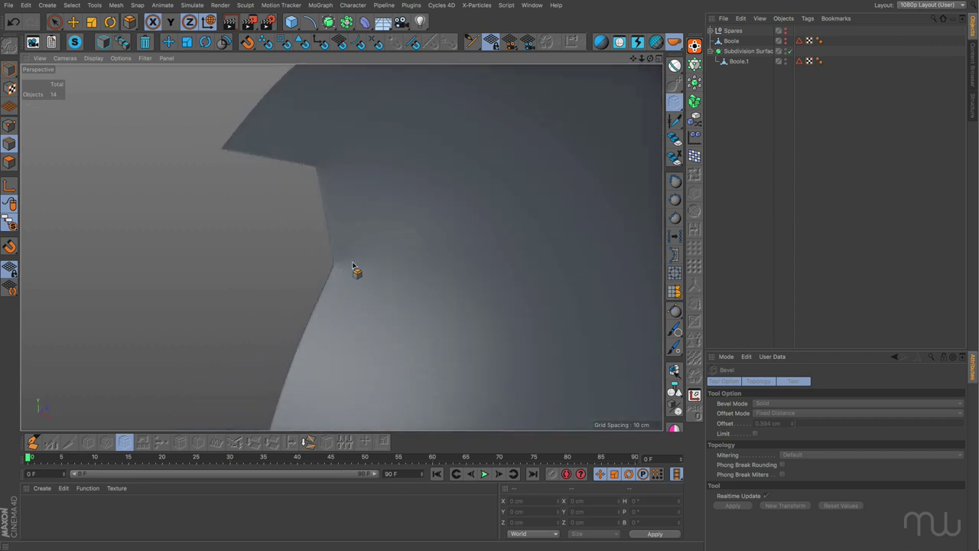
{"action": "left_click", "coordinate": [738, 62]}
{"action": "left_click_drag", "start_coordinate": [343, 269], "coordinate": [422, 280], "text": "alt"}
{"action": "scroll", "coordinate": [341, 270], "scroll_direction": "up", "scroll_amount": 3}
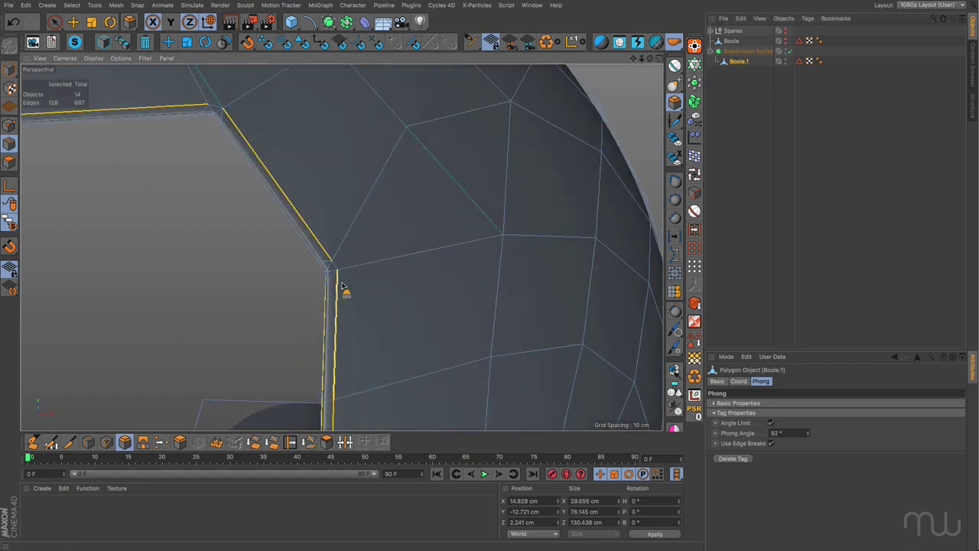
{"action": "left_click_drag", "start_coordinate": [371, 265], "coordinate": [372, 222], "text": "alt"}
{"action": "scroll", "coordinate": [372, 223], "scroll_direction": "down", "scroll_amount": 3}
{"action": "scroll", "coordinate": [384, 233], "scroll_direction": "down", "scroll_amount": 5}
{"action": "left_click_drag", "start_coordinate": [448, 309], "coordinate": [328, 207], "text": "alt"}
{"action": "left_click_drag", "start_coordinate": [448, 304], "coordinate": [459, 224], "text": "alt"}
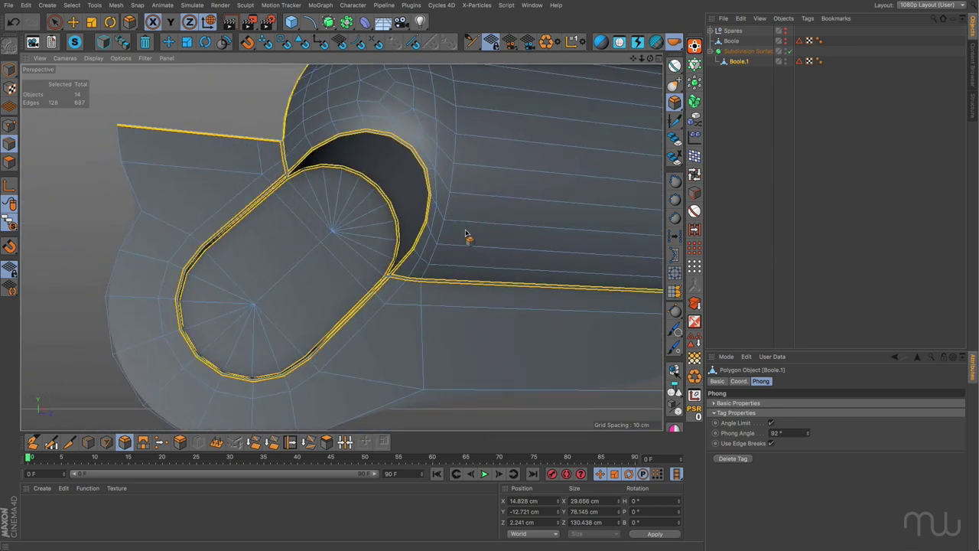
Deselect Boole.1 and review the smoothed body, recess and plate as a whole
{"action": "left_click", "coordinate": [727, 212]}
{"action": "left_click_drag", "start_coordinate": [491, 247], "coordinate": [475, 235], "text": "alt"}
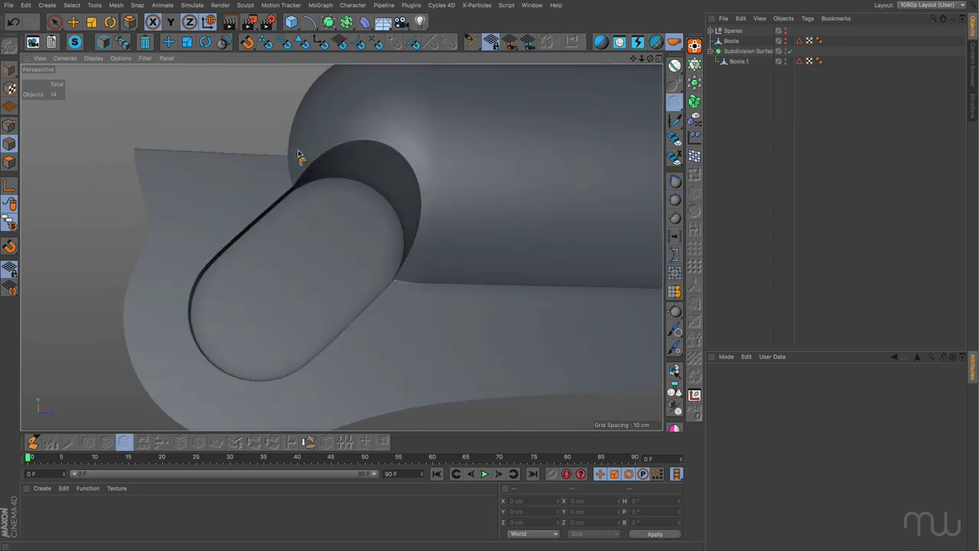
{"action": "scroll", "coordinate": [432, 222], "scroll_direction": "down", "scroll_amount": 3}
{"action": "scroll", "coordinate": [416, 245], "scroll_direction": "up", "scroll_amount": 3}
{"action": "left_click_drag", "start_coordinate": [416, 244], "coordinate": [462, 219], "text": "alt"}
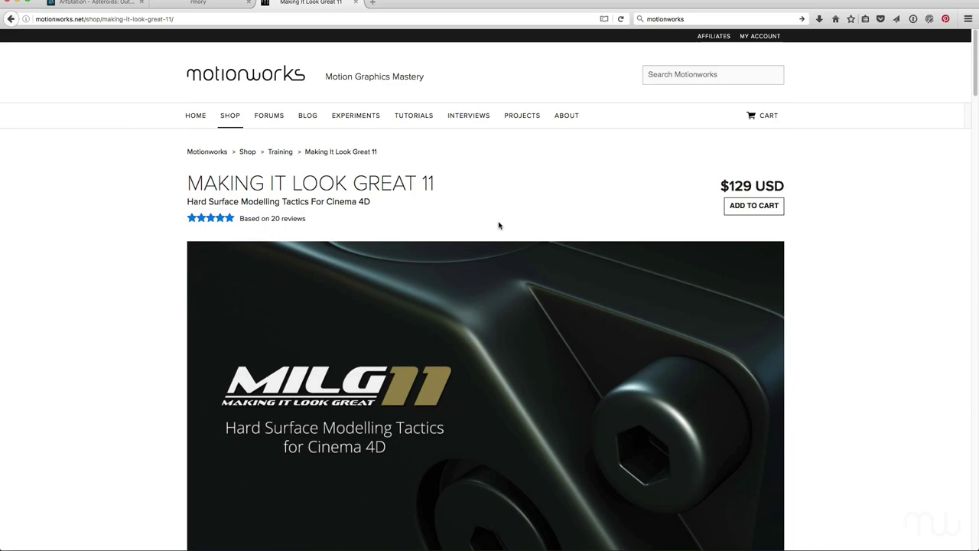
Switch to the web browser and look through the Making It Look Great 11 course page on motionworks.net
{"action": "scroll", "coordinate": [499, 223], "scroll_direction": "down", "scroll_amount": 5}
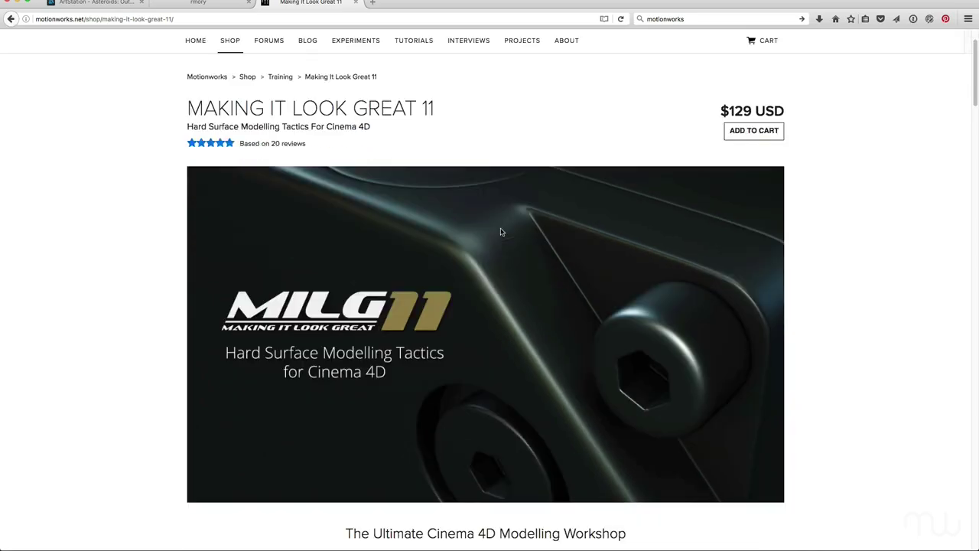
{"action": "scroll", "coordinate": [501, 231], "scroll_direction": "down", "scroll_amount": 3}
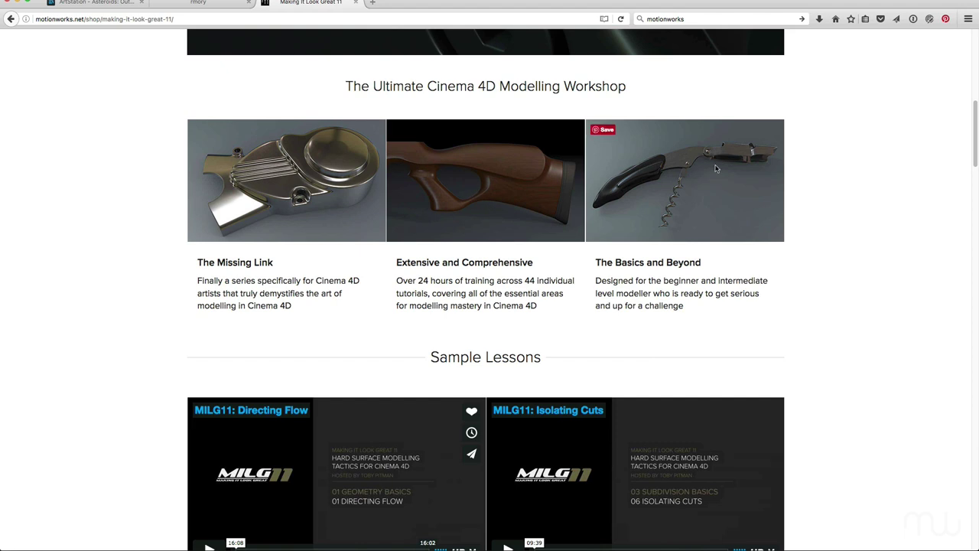
{"action": "scroll", "coordinate": [482, 226], "scroll_direction": "down", "scroll_amount": 20}
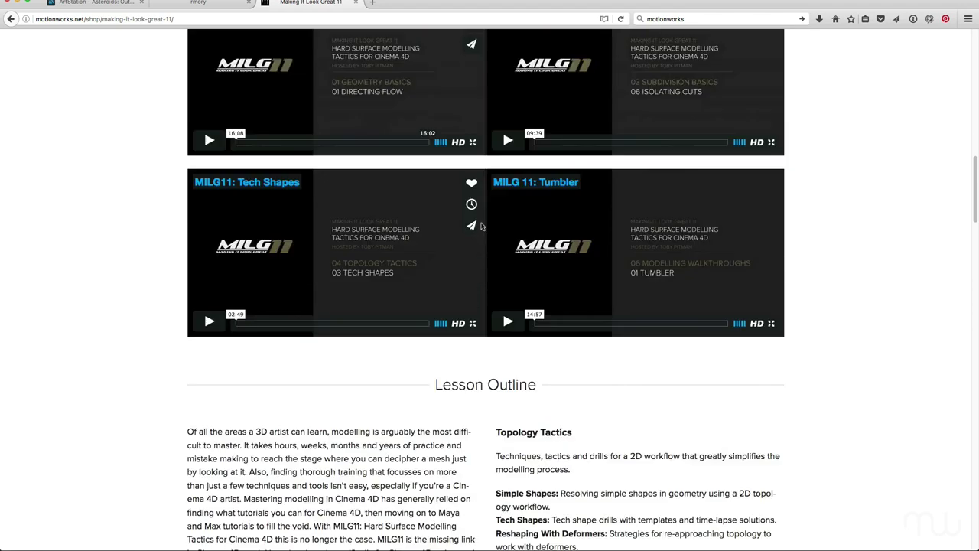
{"action": "scroll", "coordinate": [480, 232], "scroll_direction": "down", "scroll_amount": 6}
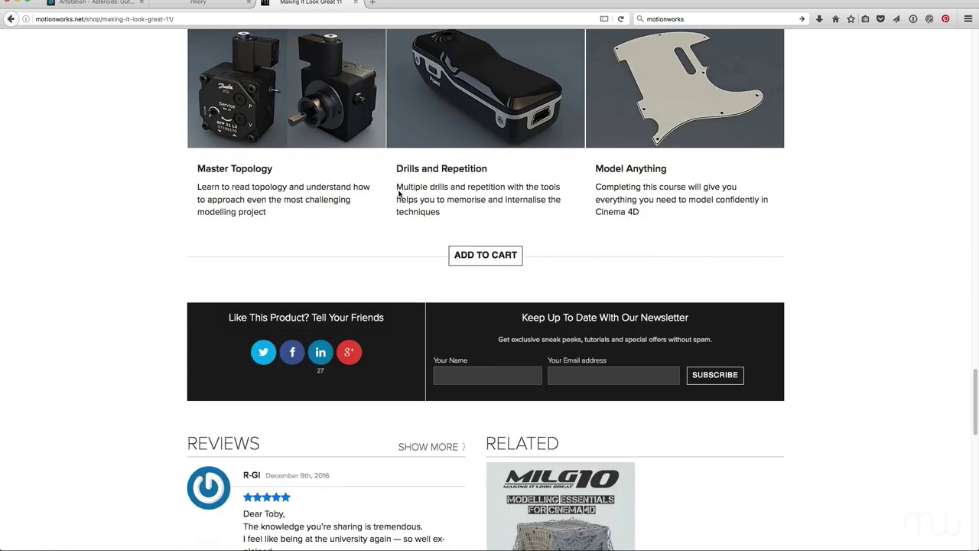
{"action": "scroll", "coordinate": [270, 144], "scroll_direction": "up", "scroll_amount": 1}
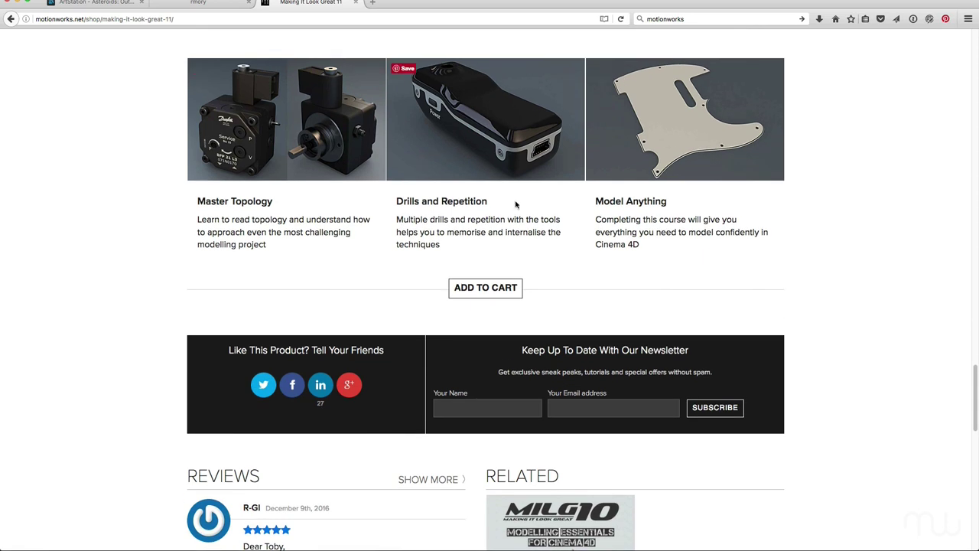
{"action": "scroll", "coordinate": [723, 256], "scroll_direction": "up", "scroll_amount": 20}
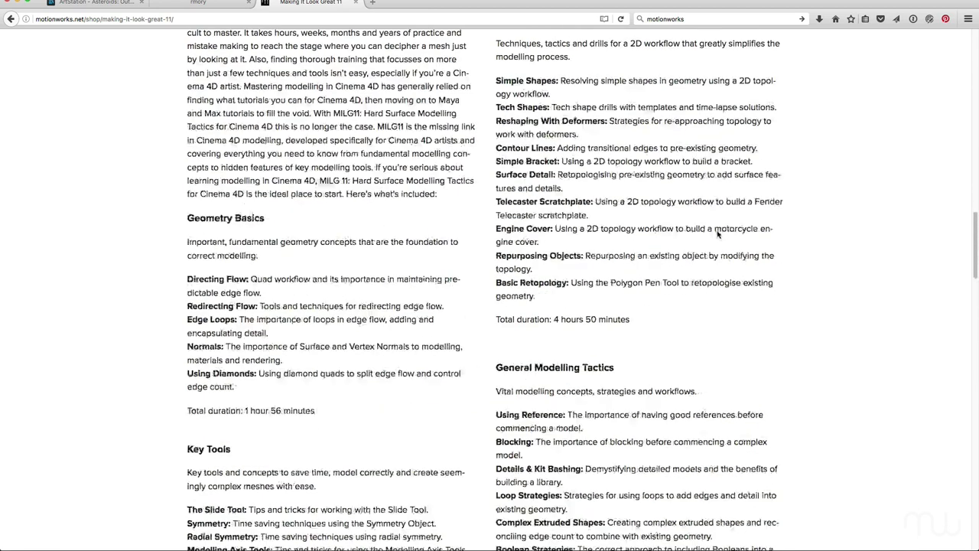
{"action": "scroll", "coordinate": [700, 233], "scroll_direction": "up", "scroll_amount": 5}
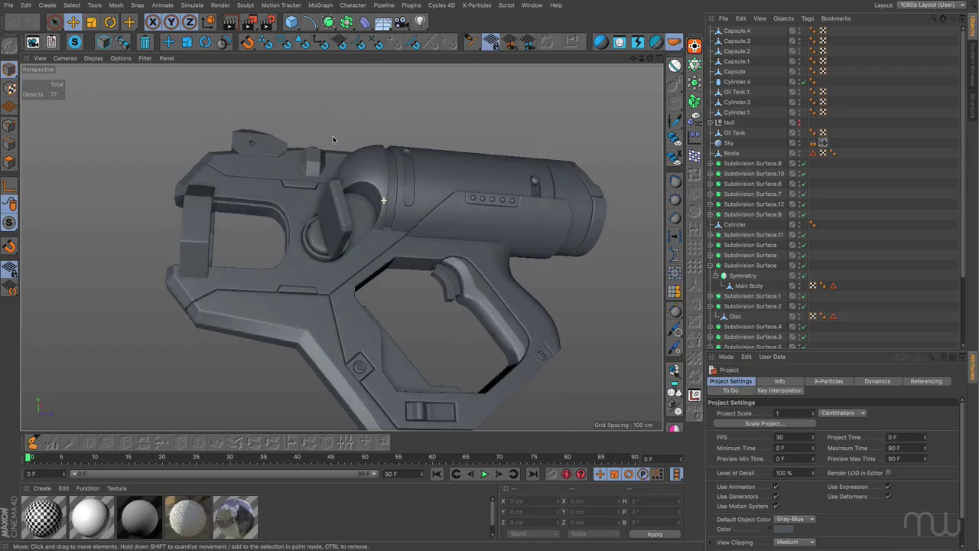
In the finished Cinema 4D gun model, select the upper body part, Subdivision Surface.2, and isolate it with its child using Viewport Solo Hierarchy
{"action": "scroll", "coordinate": [351, 179], "scroll_direction": "up", "scroll_amount": 5}
{"action": "left_click_drag", "start_coordinate": [390, 219], "coordinate": [458, 304], "text": "alt"}
{"action": "left_click", "coordinate": [335, 139]}
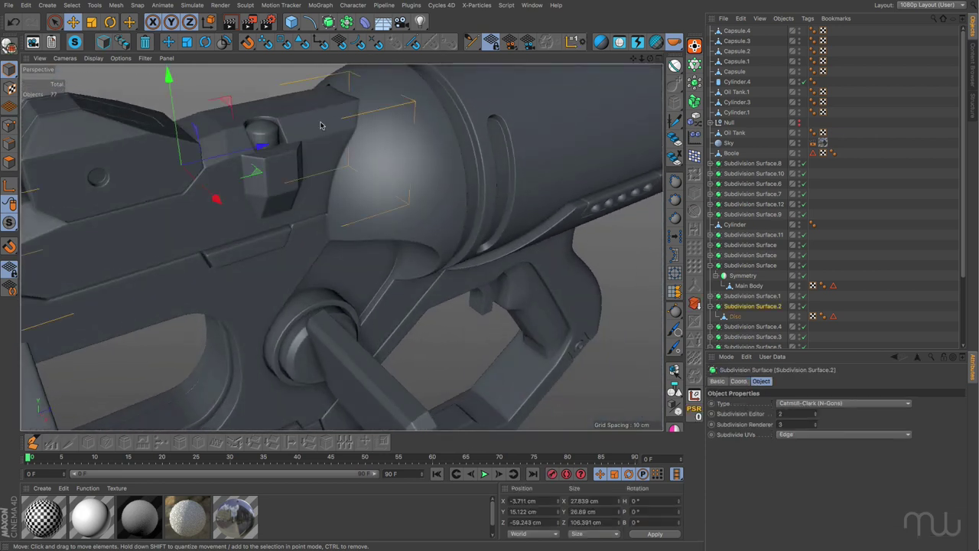
{"action": "left_click_drag", "start_coordinate": [355, 184], "coordinate": [467, 180], "text": "alt"}
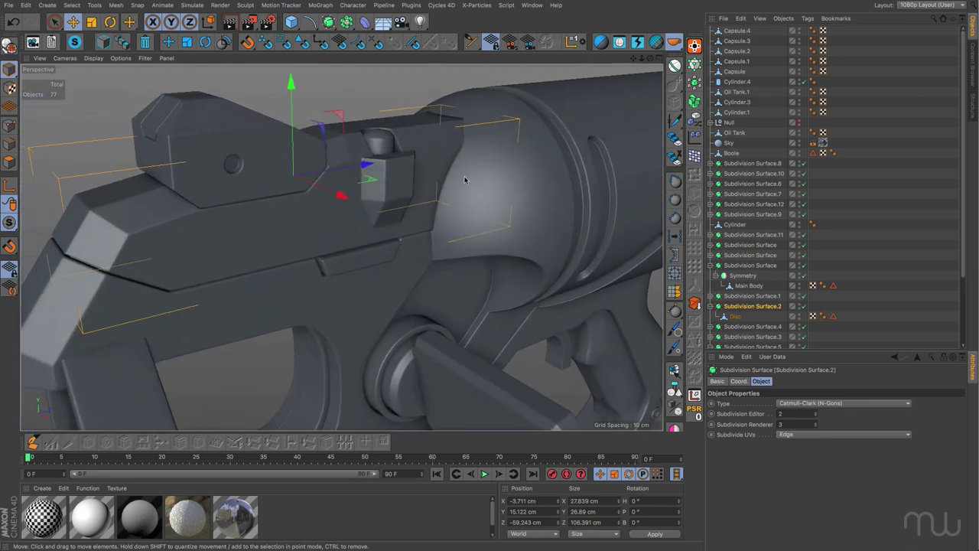
{"action": "left_click", "coordinate": [11, 222]}
{"action": "left_click", "coordinate": [62, 254]}
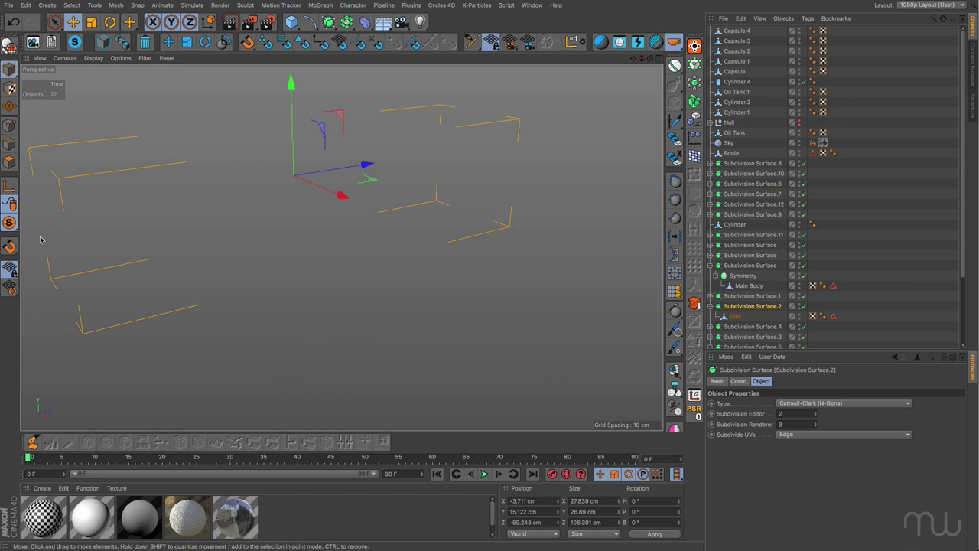
{"action": "left_click", "coordinate": [9, 223]}
{"action": "left_click", "coordinate": [62, 273]}
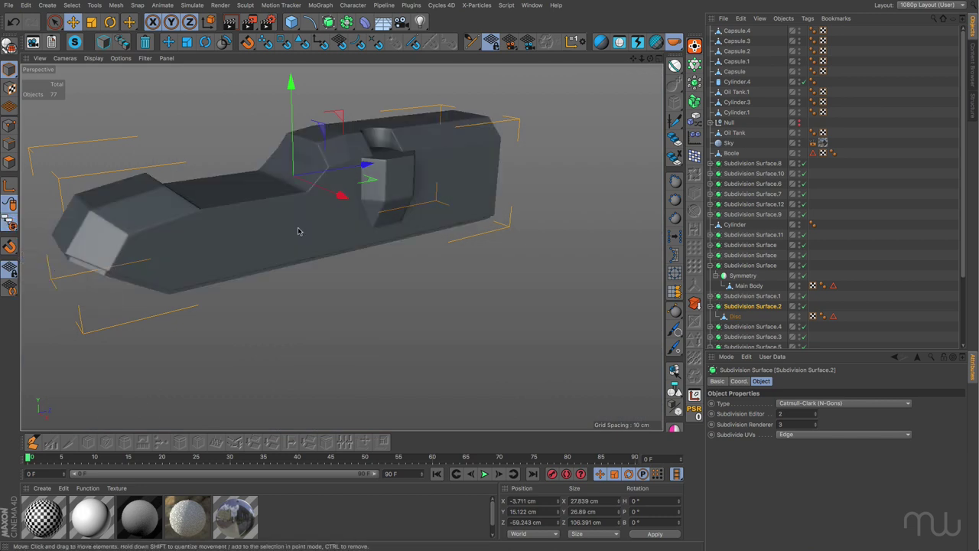
Examine the recess and chamfers of the isolated upper body part, and turn off viewport solo
{"action": "left_click_drag", "start_coordinate": [251, 177], "coordinate": [329, 223], "text": "alt"}
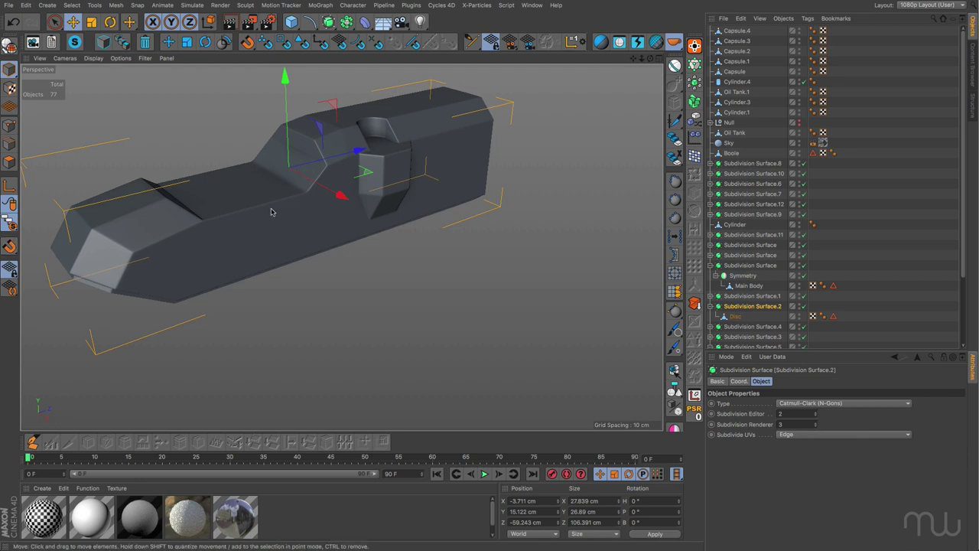
{"action": "middle_click_drag", "start_coordinate": [273, 234], "coordinate": [306, 251], "text": "alt"}
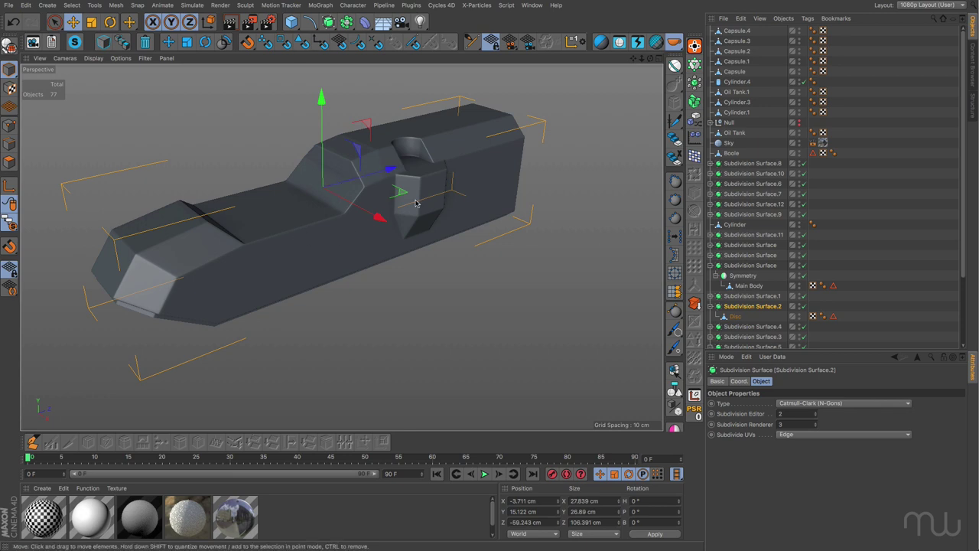
{"action": "left_click", "coordinate": [9, 222]}
{"action": "left_click", "coordinate": [31, 234]}
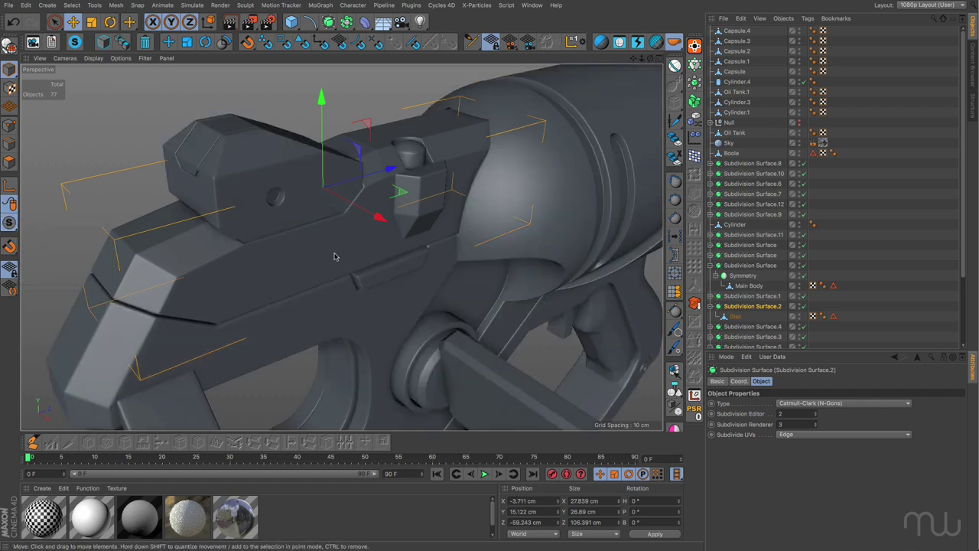
Review the complete gun model from several angles and clear the object selection
{"action": "scroll", "coordinate": [341, 262], "scroll_direction": "down", "scroll_amount": 3}
{"action": "left_click_drag", "start_coordinate": [374, 283], "coordinate": [287, 234], "text": "alt"}
{"action": "scroll", "coordinate": [351, 242], "scroll_direction": "down", "scroll_amount": 2}
{"action": "middle_click_drag", "start_coordinate": [363, 259], "coordinate": [313, 228], "text": "alt"}
{"action": "left_click_drag", "start_coordinate": [289, 231], "coordinate": [338, 278], "text": "alt"}
{"action": "left_click_drag", "start_coordinate": [274, 233], "coordinate": [303, 260], "text": "alt"}
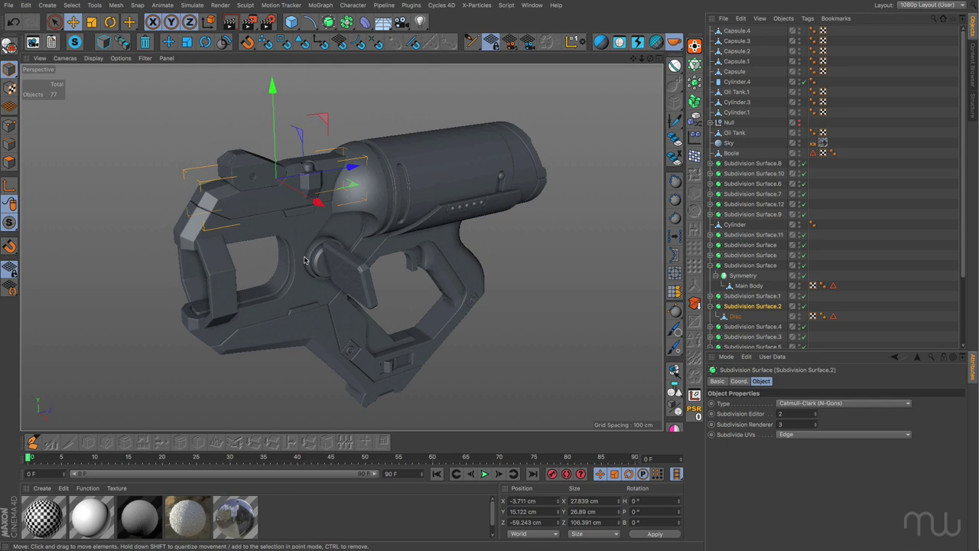
{"action": "left_click_drag", "start_coordinate": [362, 252], "coordinate": [360, 203], "text": "alt"}
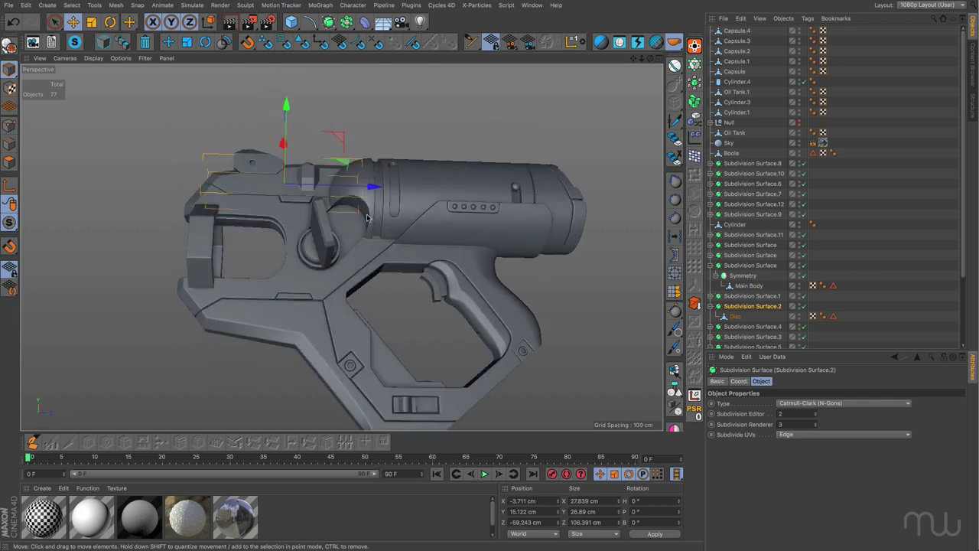
{"action": "left_click_drag", "start_coordinate": [348, 238], "coordinate": [374, 309], "text": "alt"}
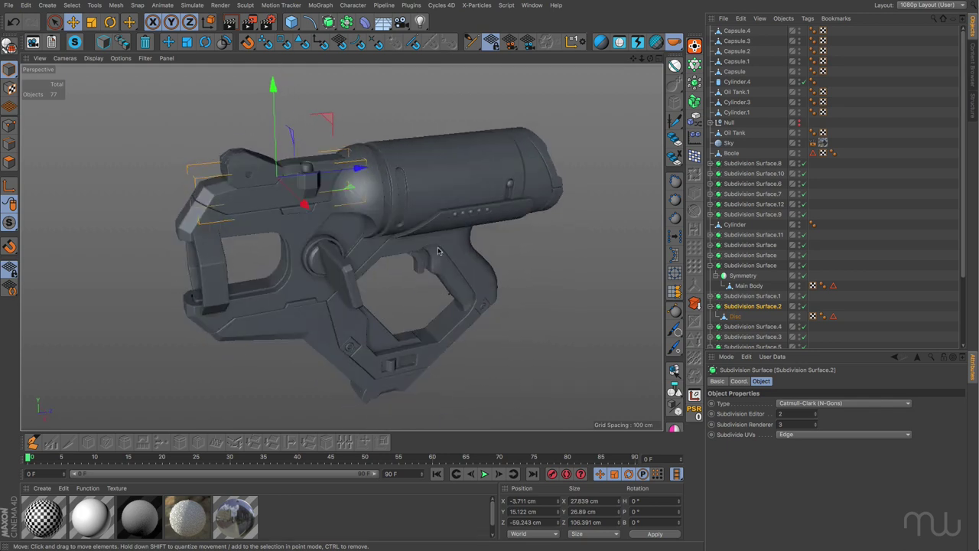
{"action": "left_click", "coordinate": [533, 257]}
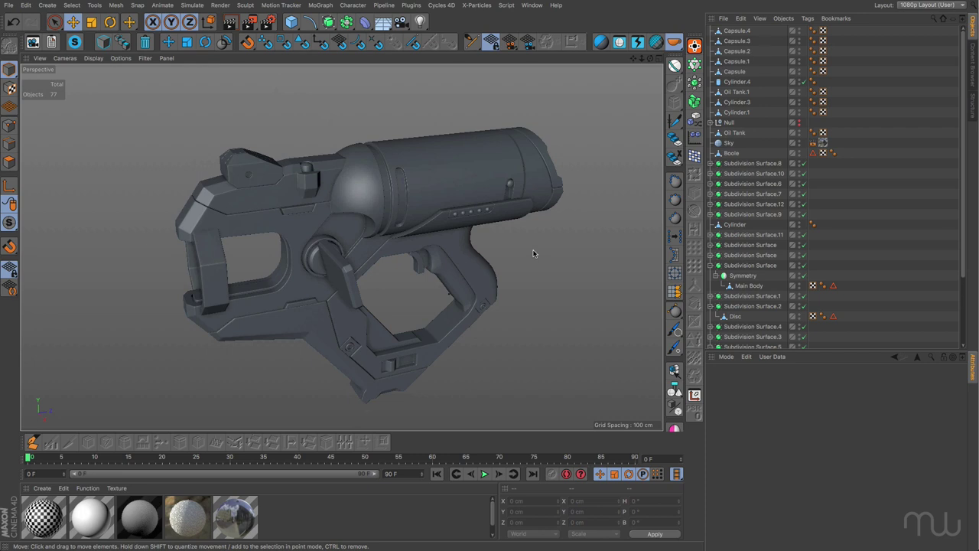